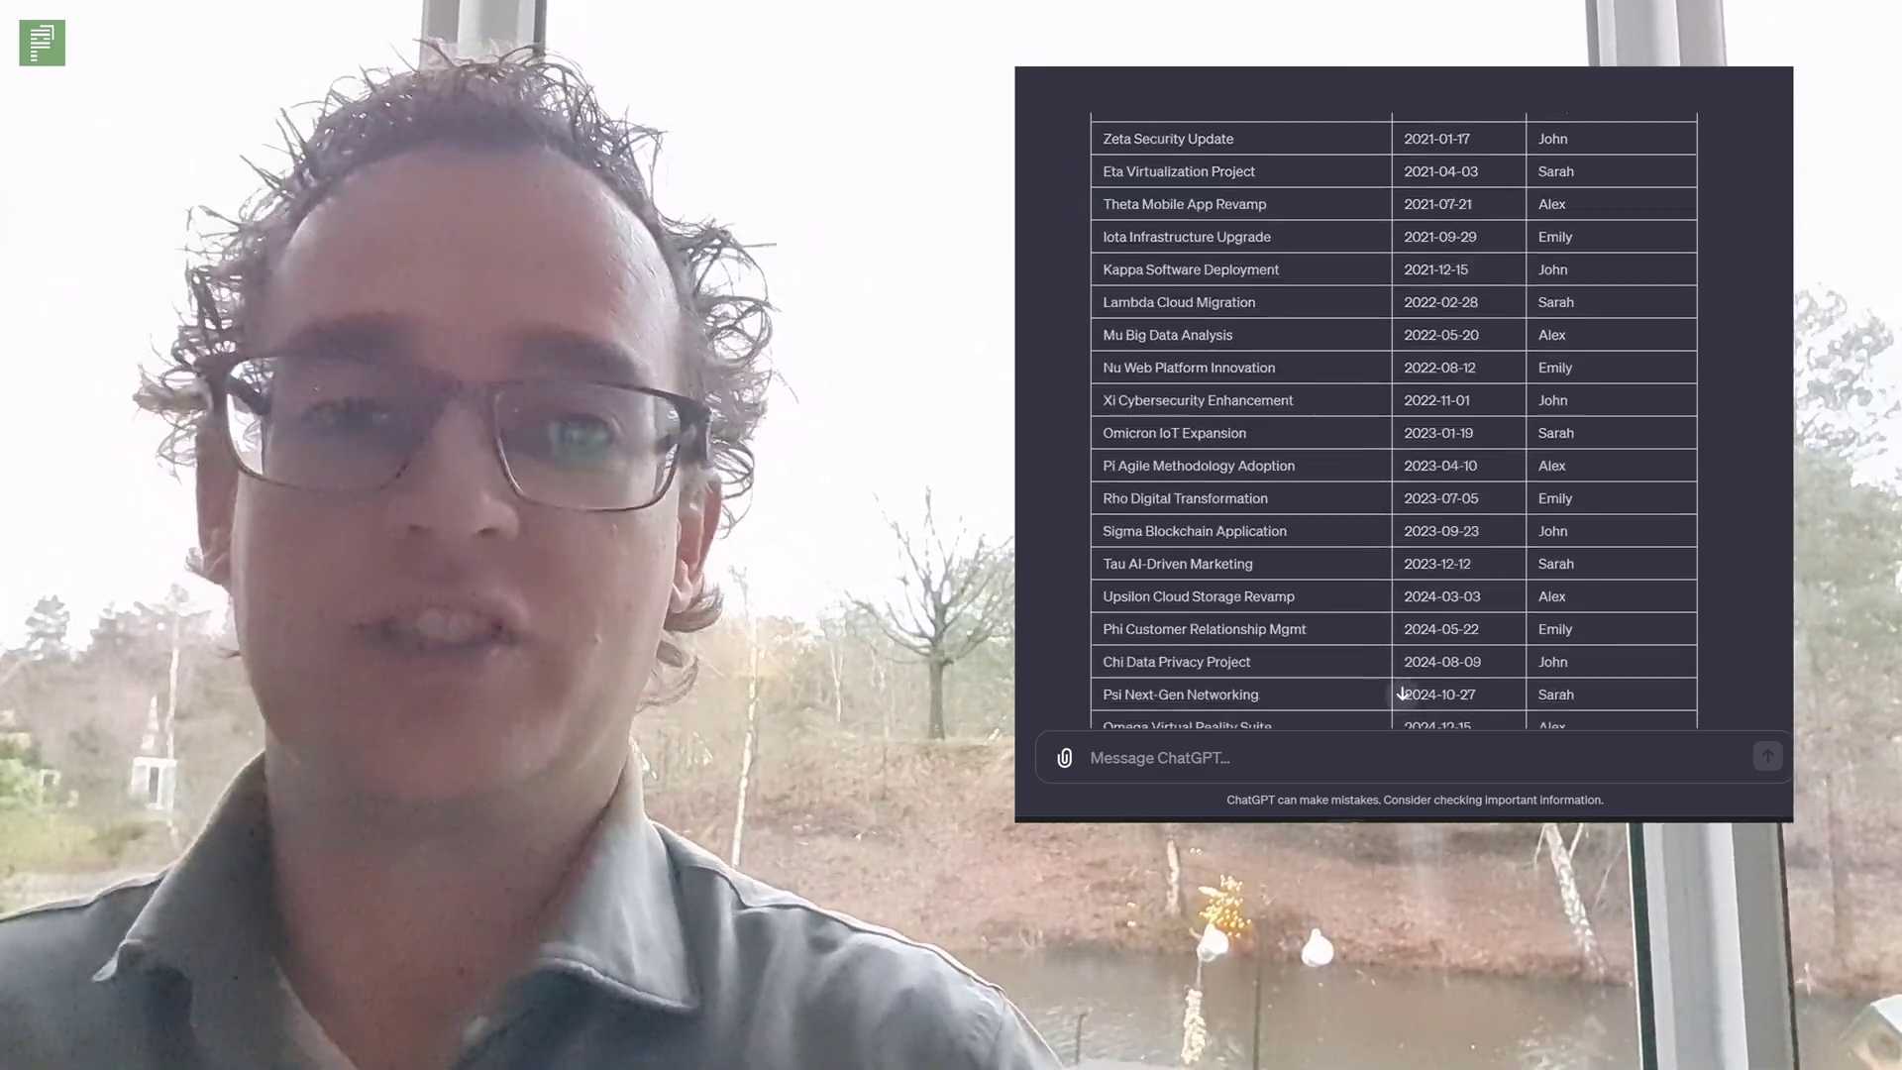
Scroll the chat to the reply that added the Type of Project column (complex/regular/small).
scroll(1394, 416, down, 5)
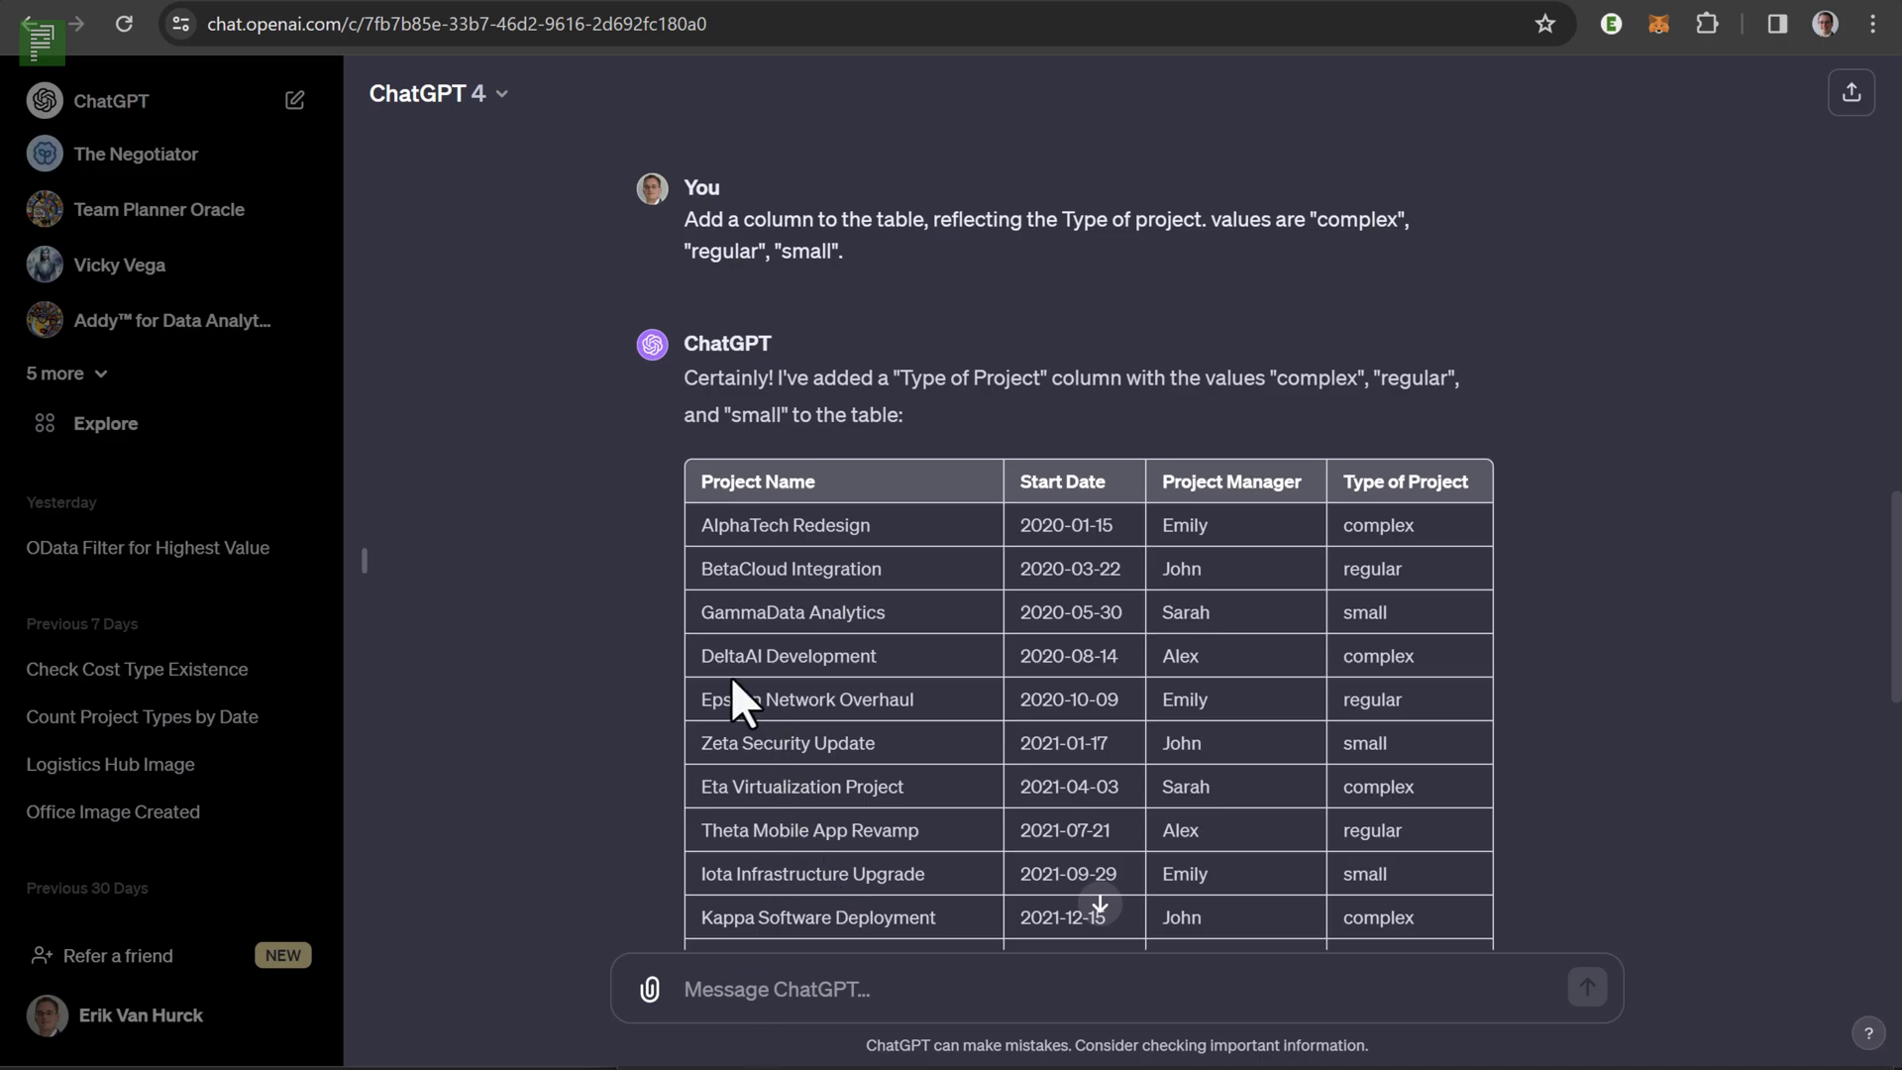
Scroll past the Type of Project table, then return to the original 30 IT projects prompt.
scroll(748, 490, down, 1)
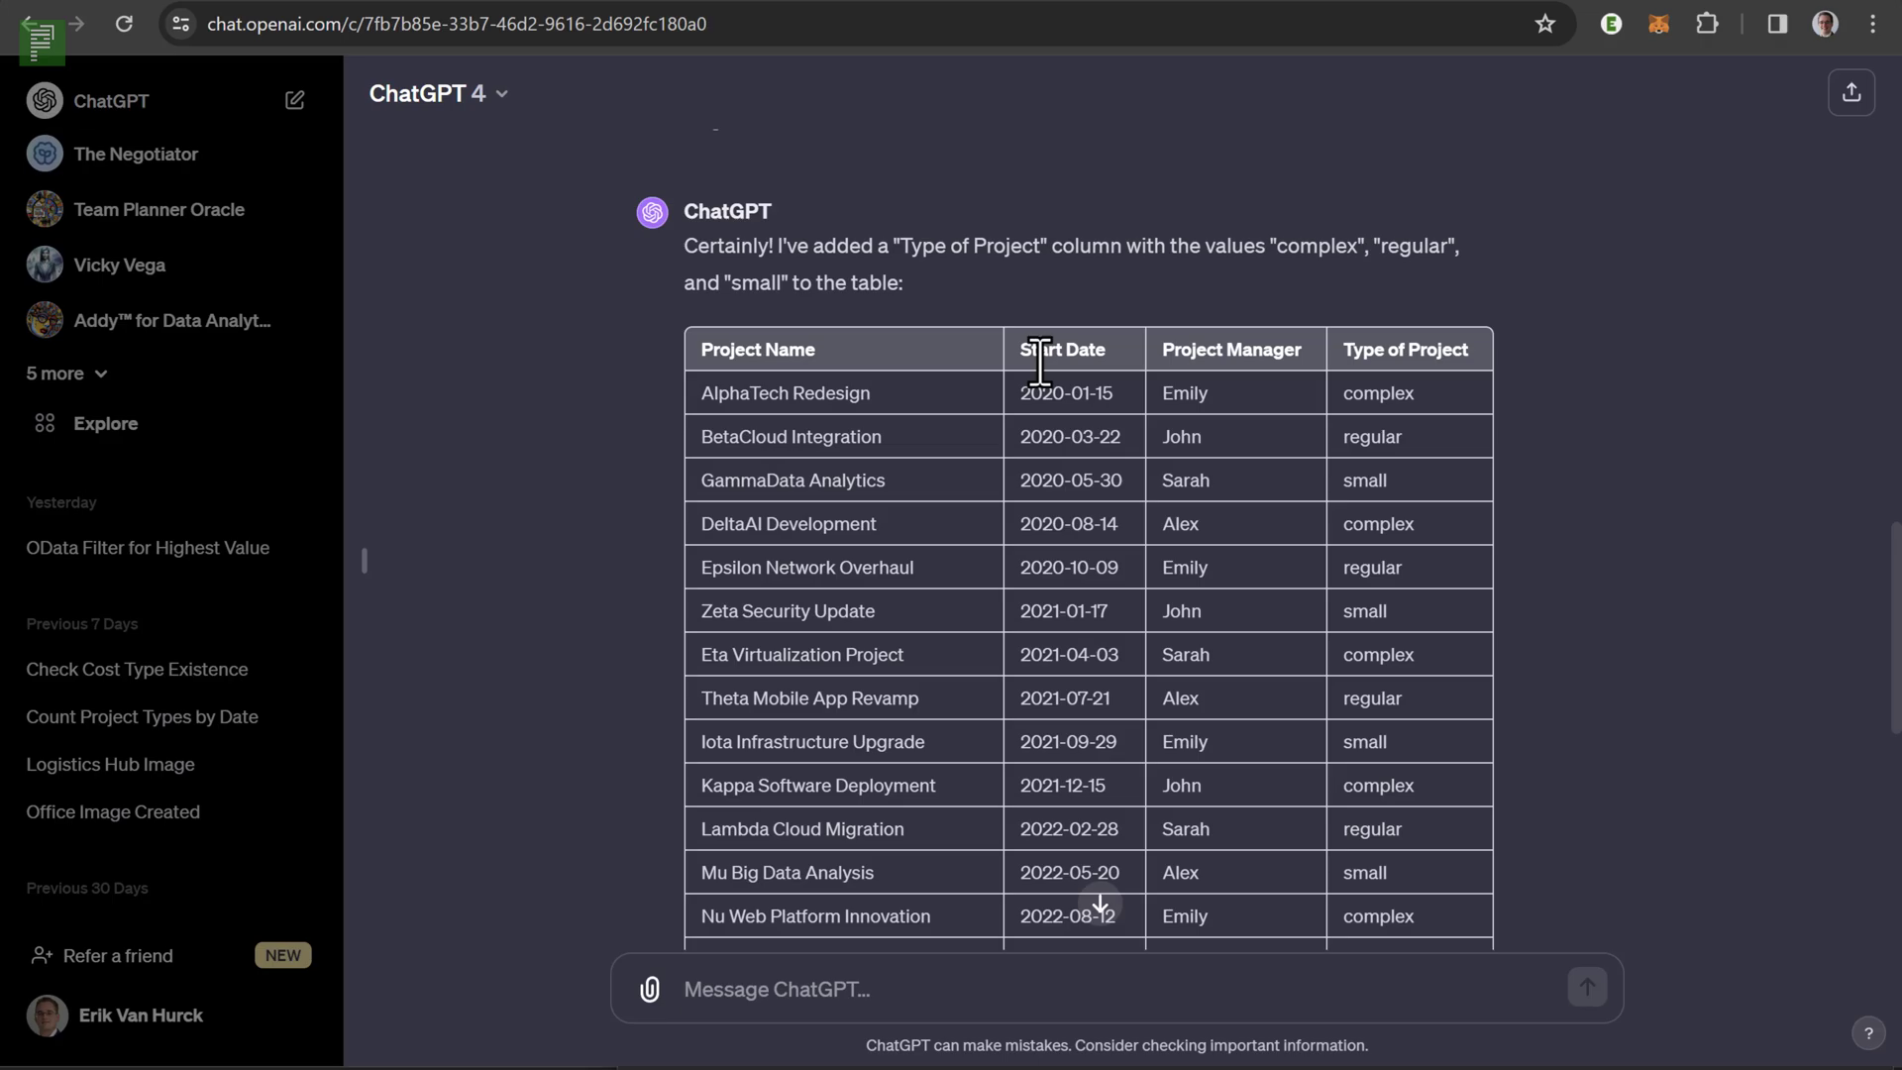
scroll(1011, 348, down, 7)
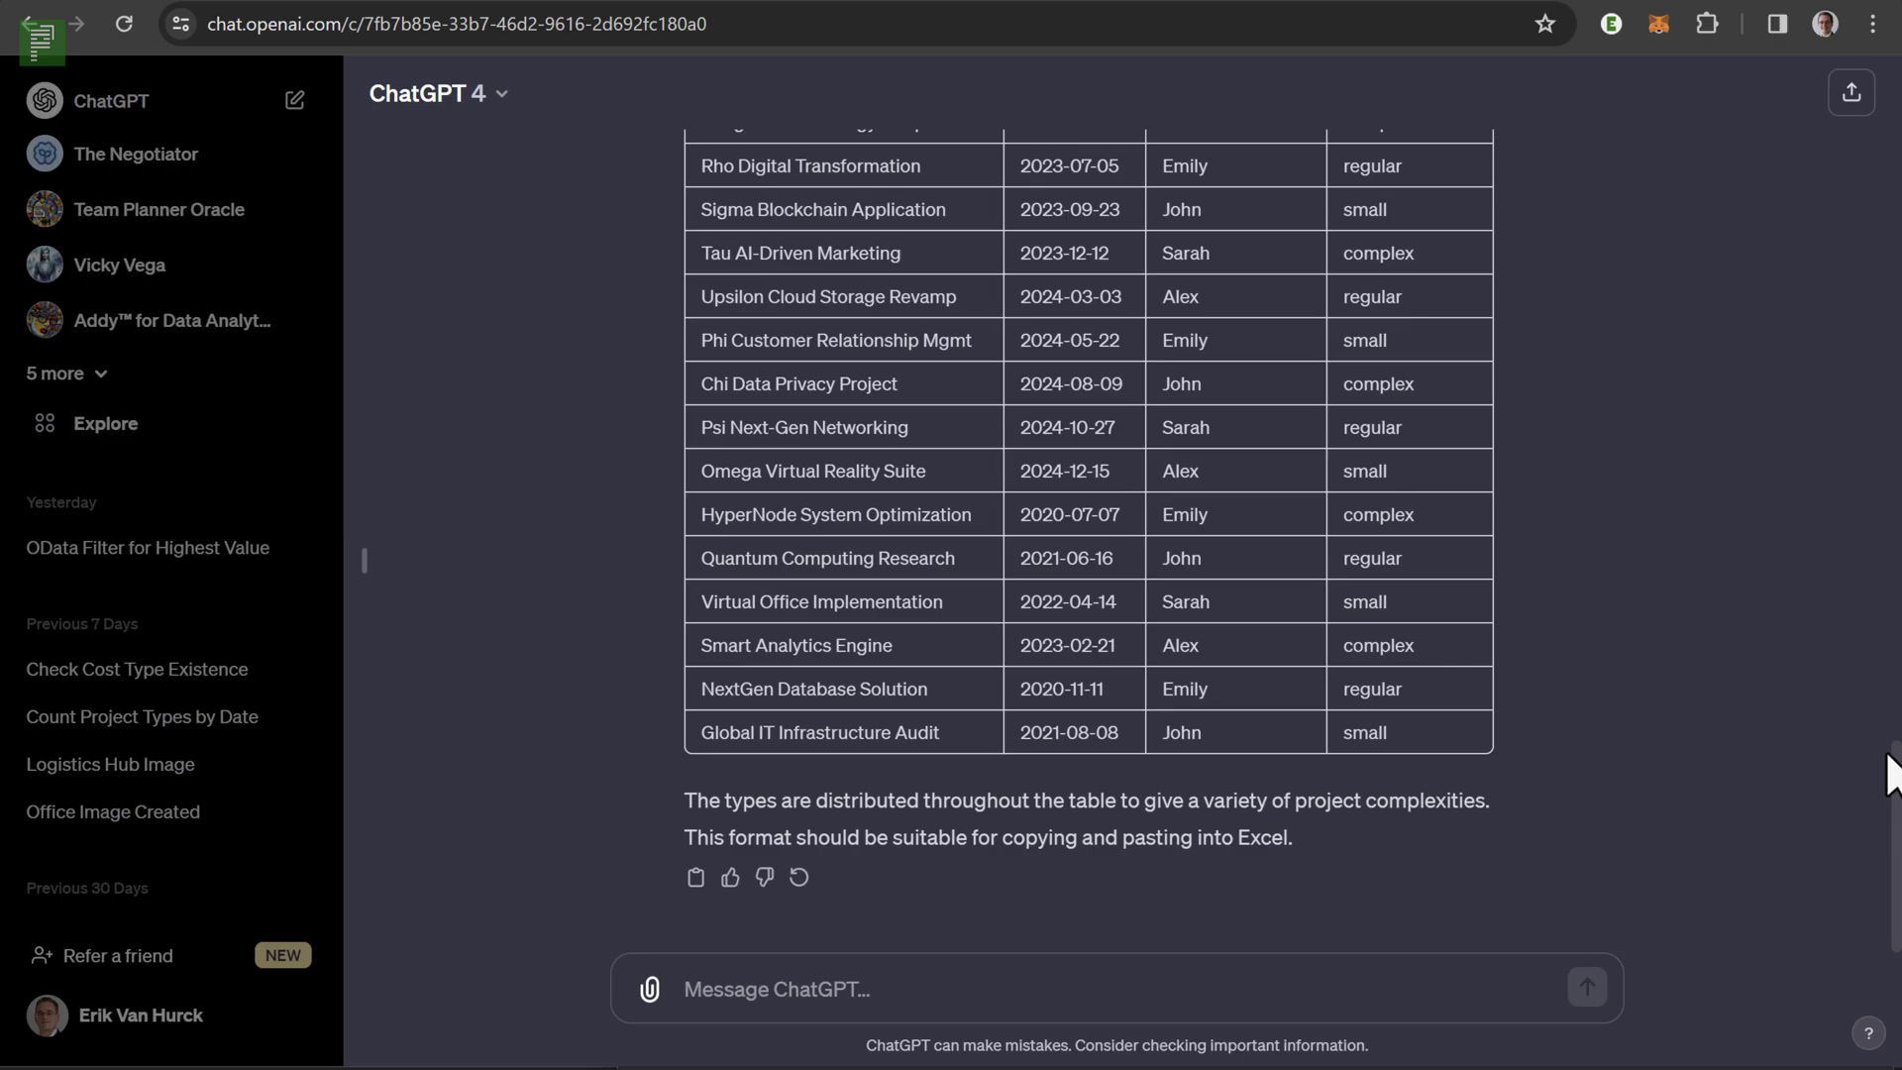
drag(1894, 773, 1880, 77)
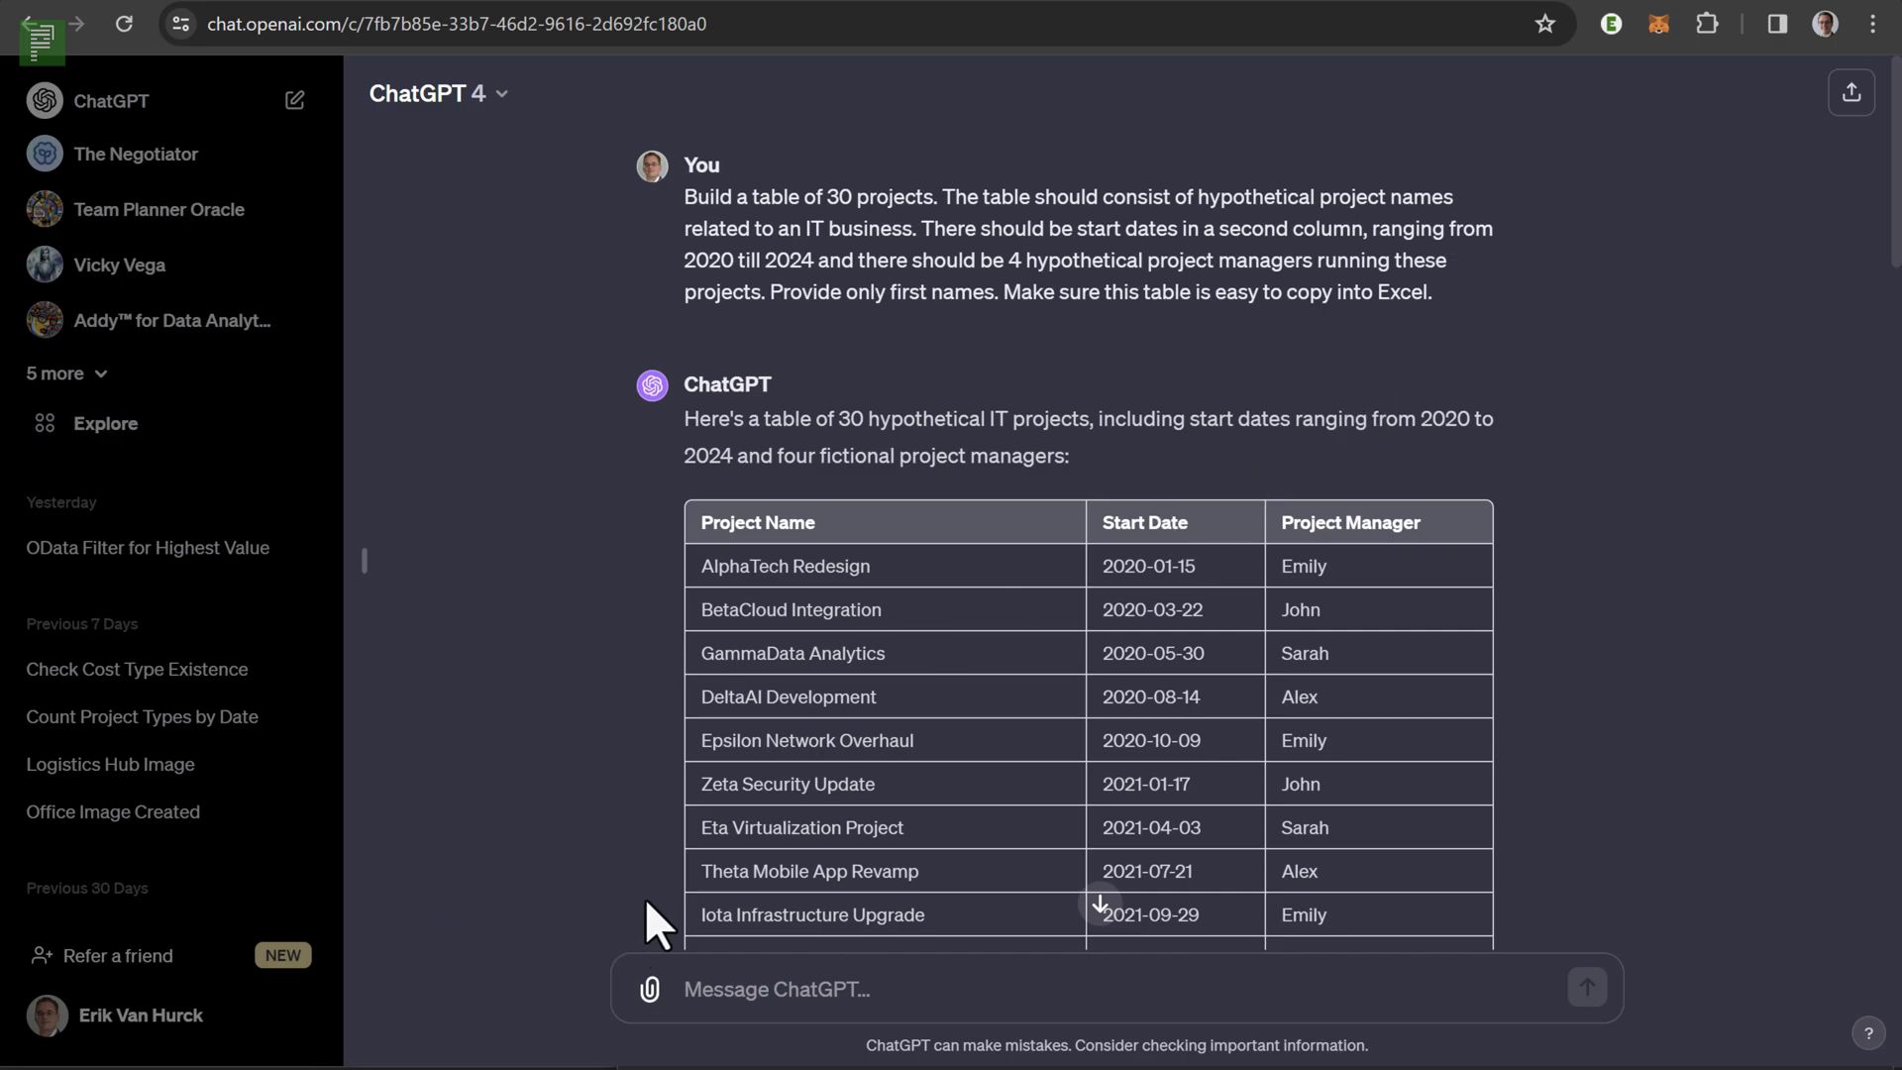
Switch to Power BI's Dave examples page and scroll through the GPT Table projects visual.
key(alt+Tab)
key(alt+Tab)
key(alt+Tab)
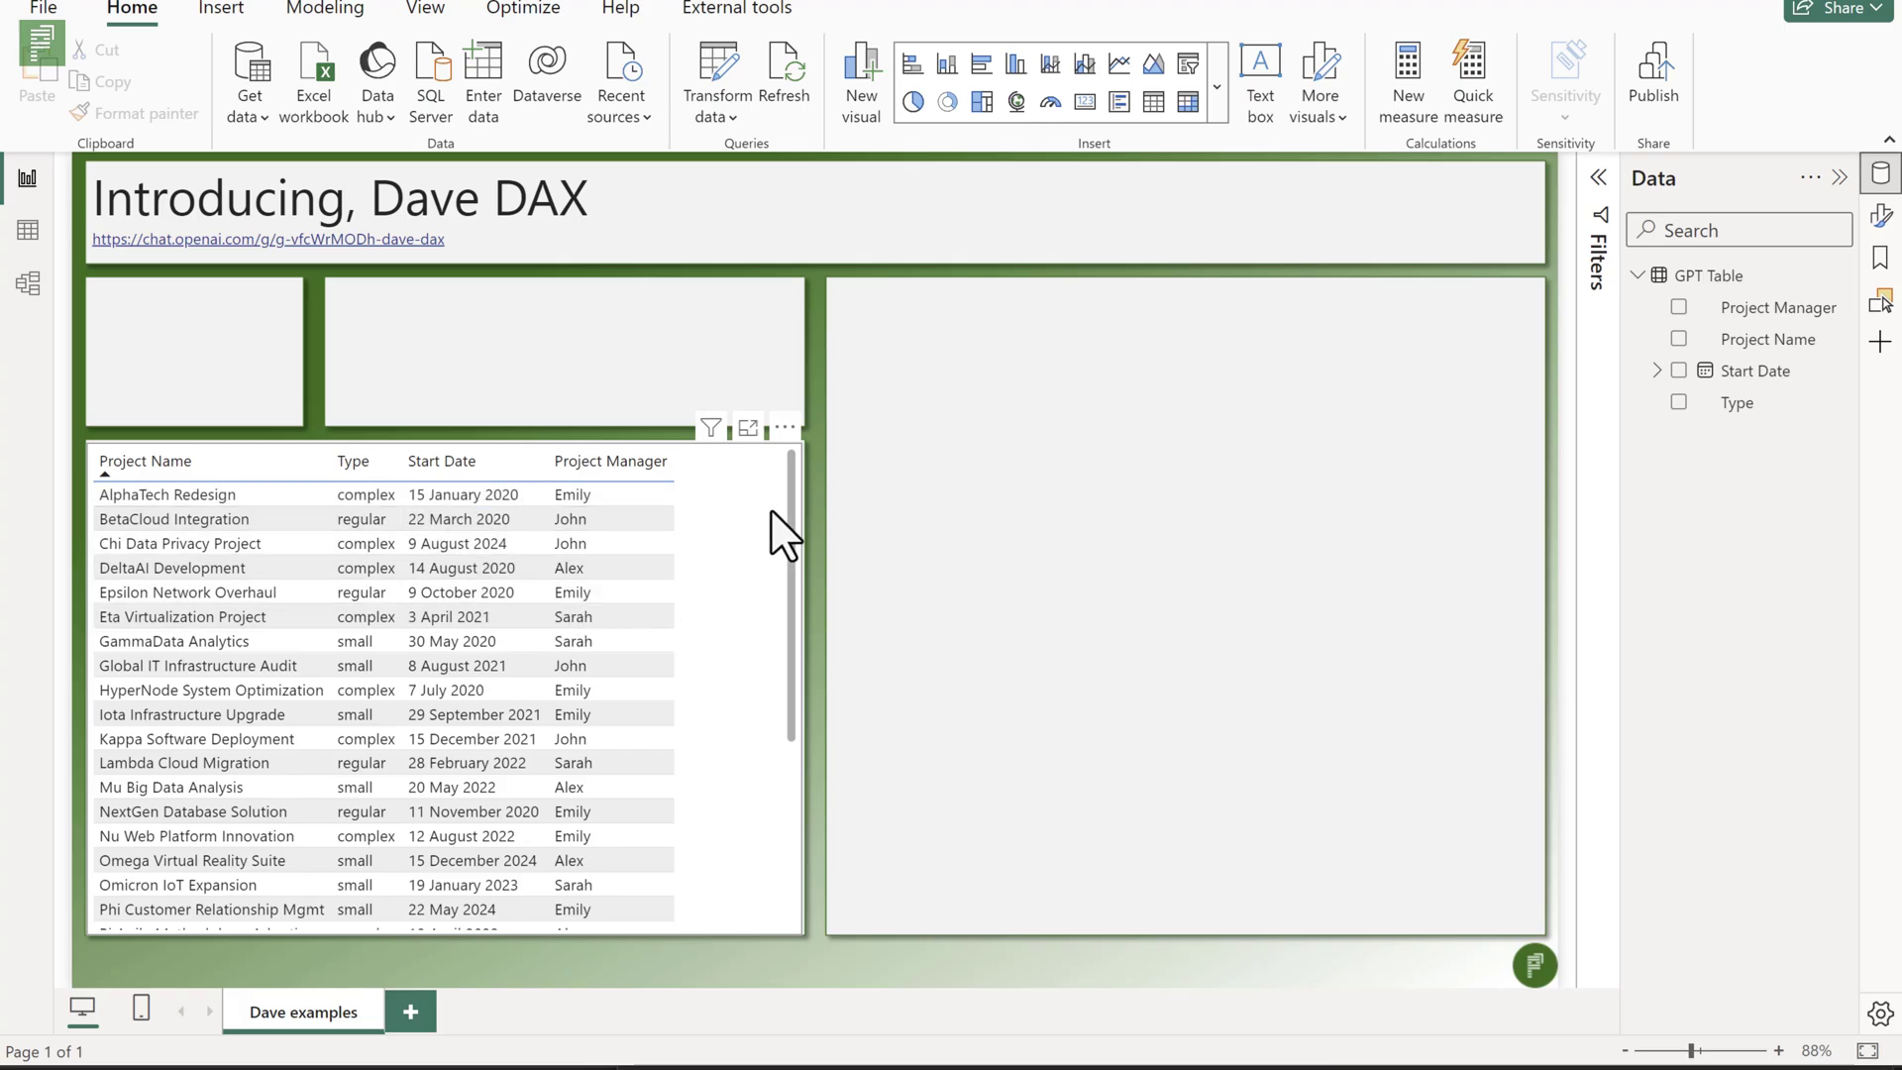
mouse_move(786, 475)
mouse_down()
mouse_move(786, 658)
mouse_move(777, 501)
mouse_up()
click(831, 560)
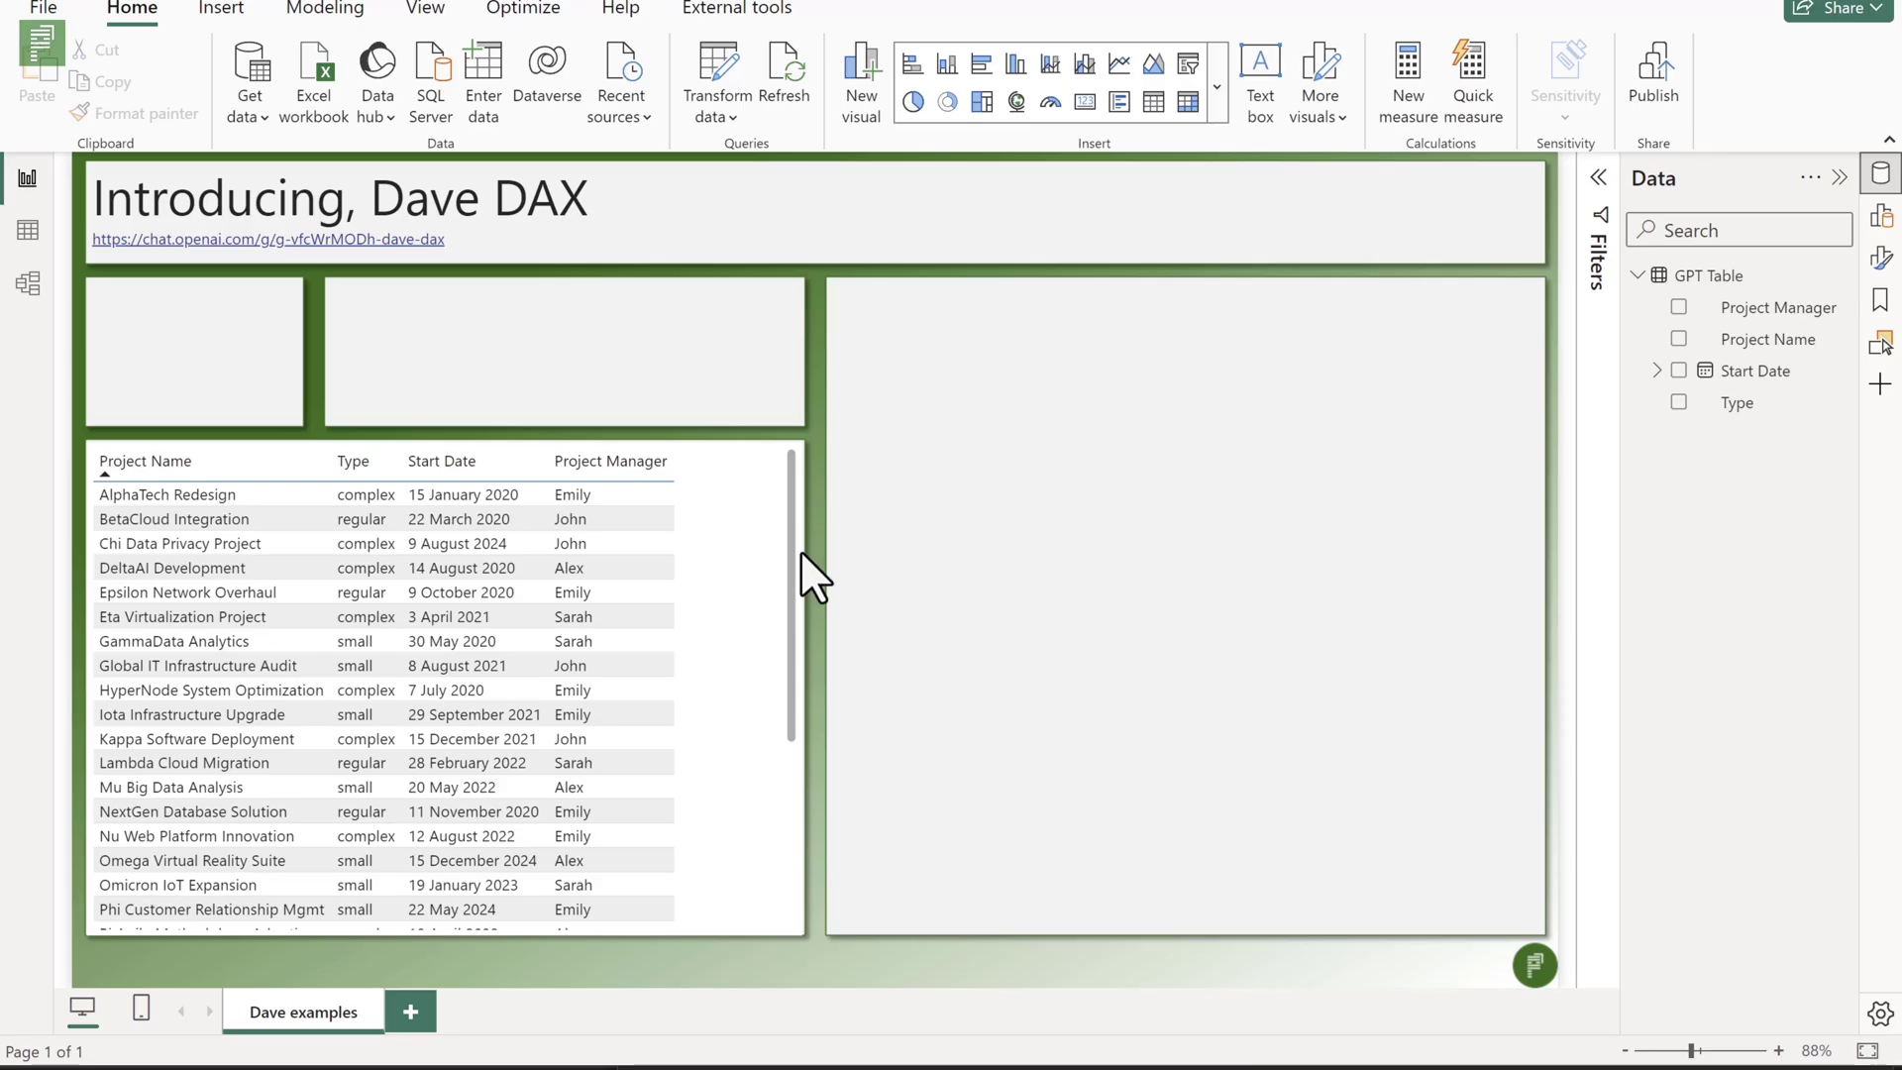
Back in ChatGPT, start a new chat with the Dave Dax custom GPT from the sidebar's extra GPTs.
key(alt+Tab)
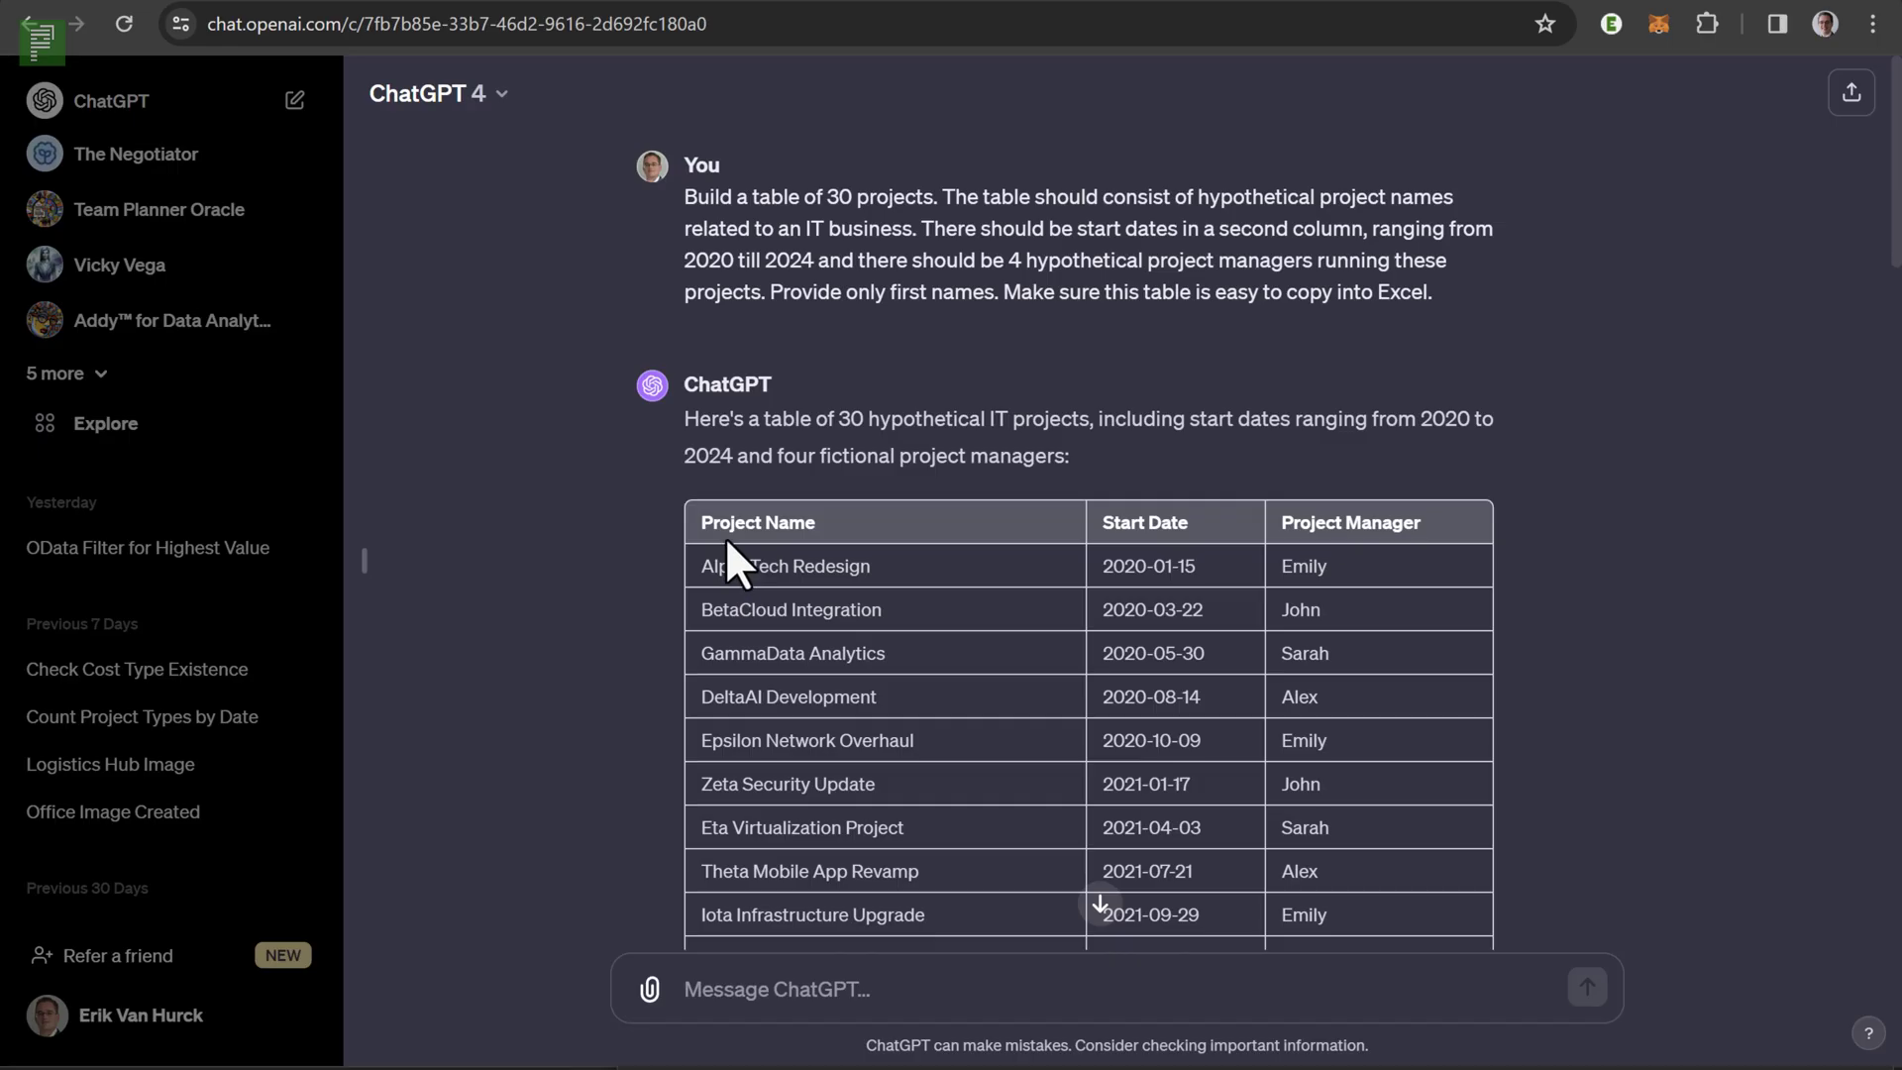
click(99, 375)
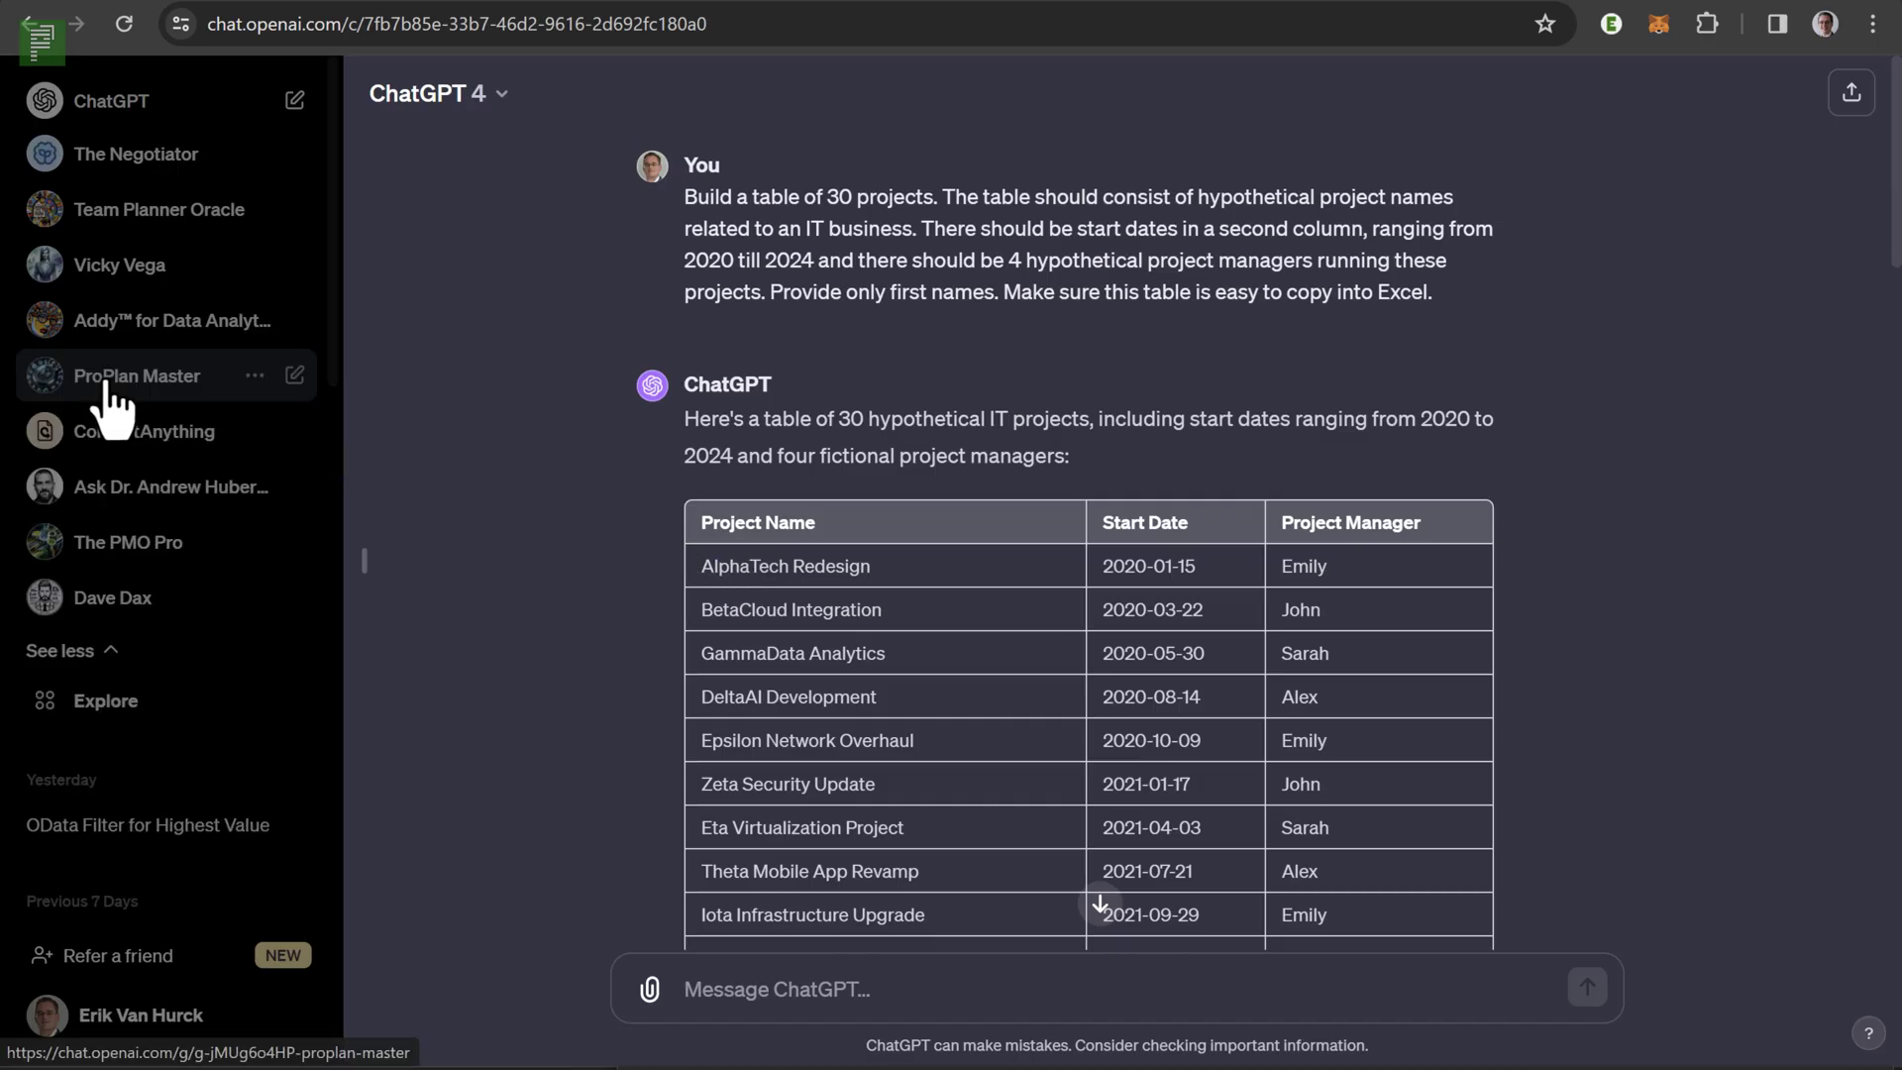
click(181, 608)
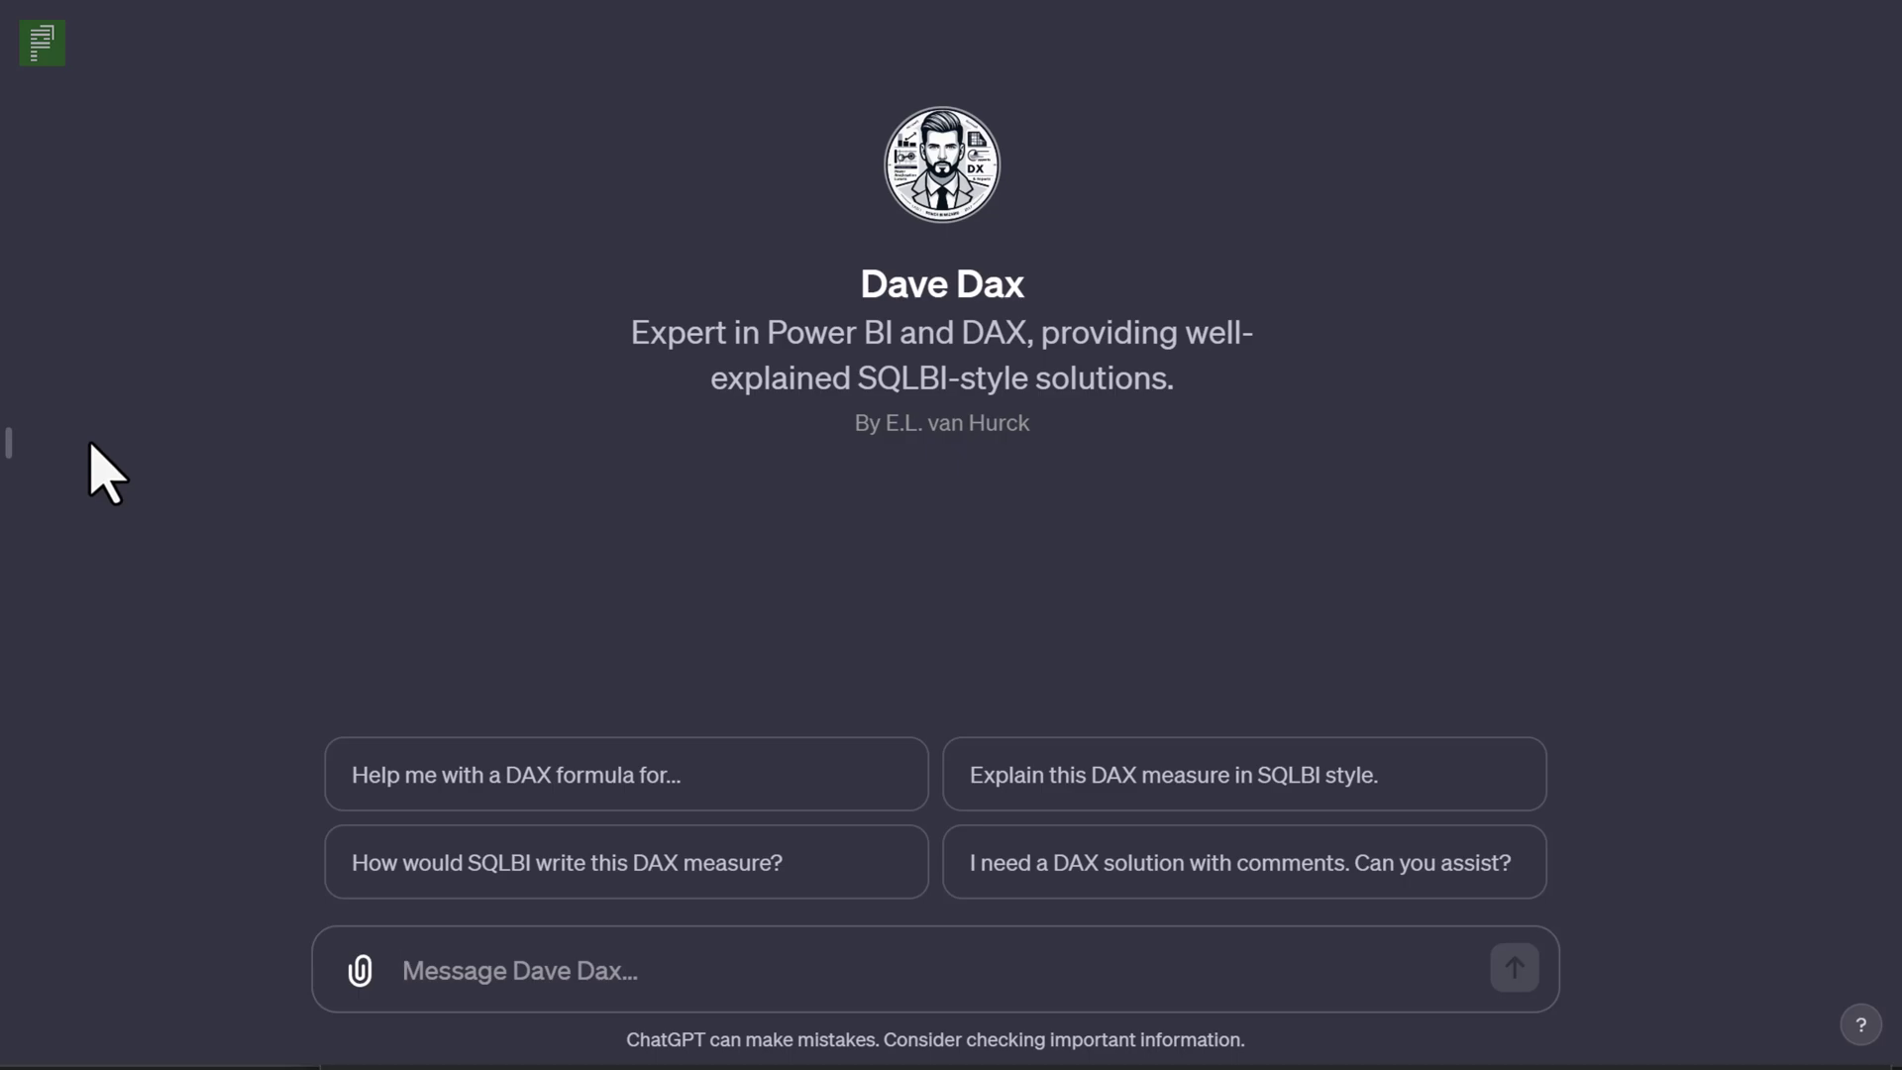
Ask Dave Dax 'Can you help me create a calendar table?'.
text(Can you help me create a calendar table?)
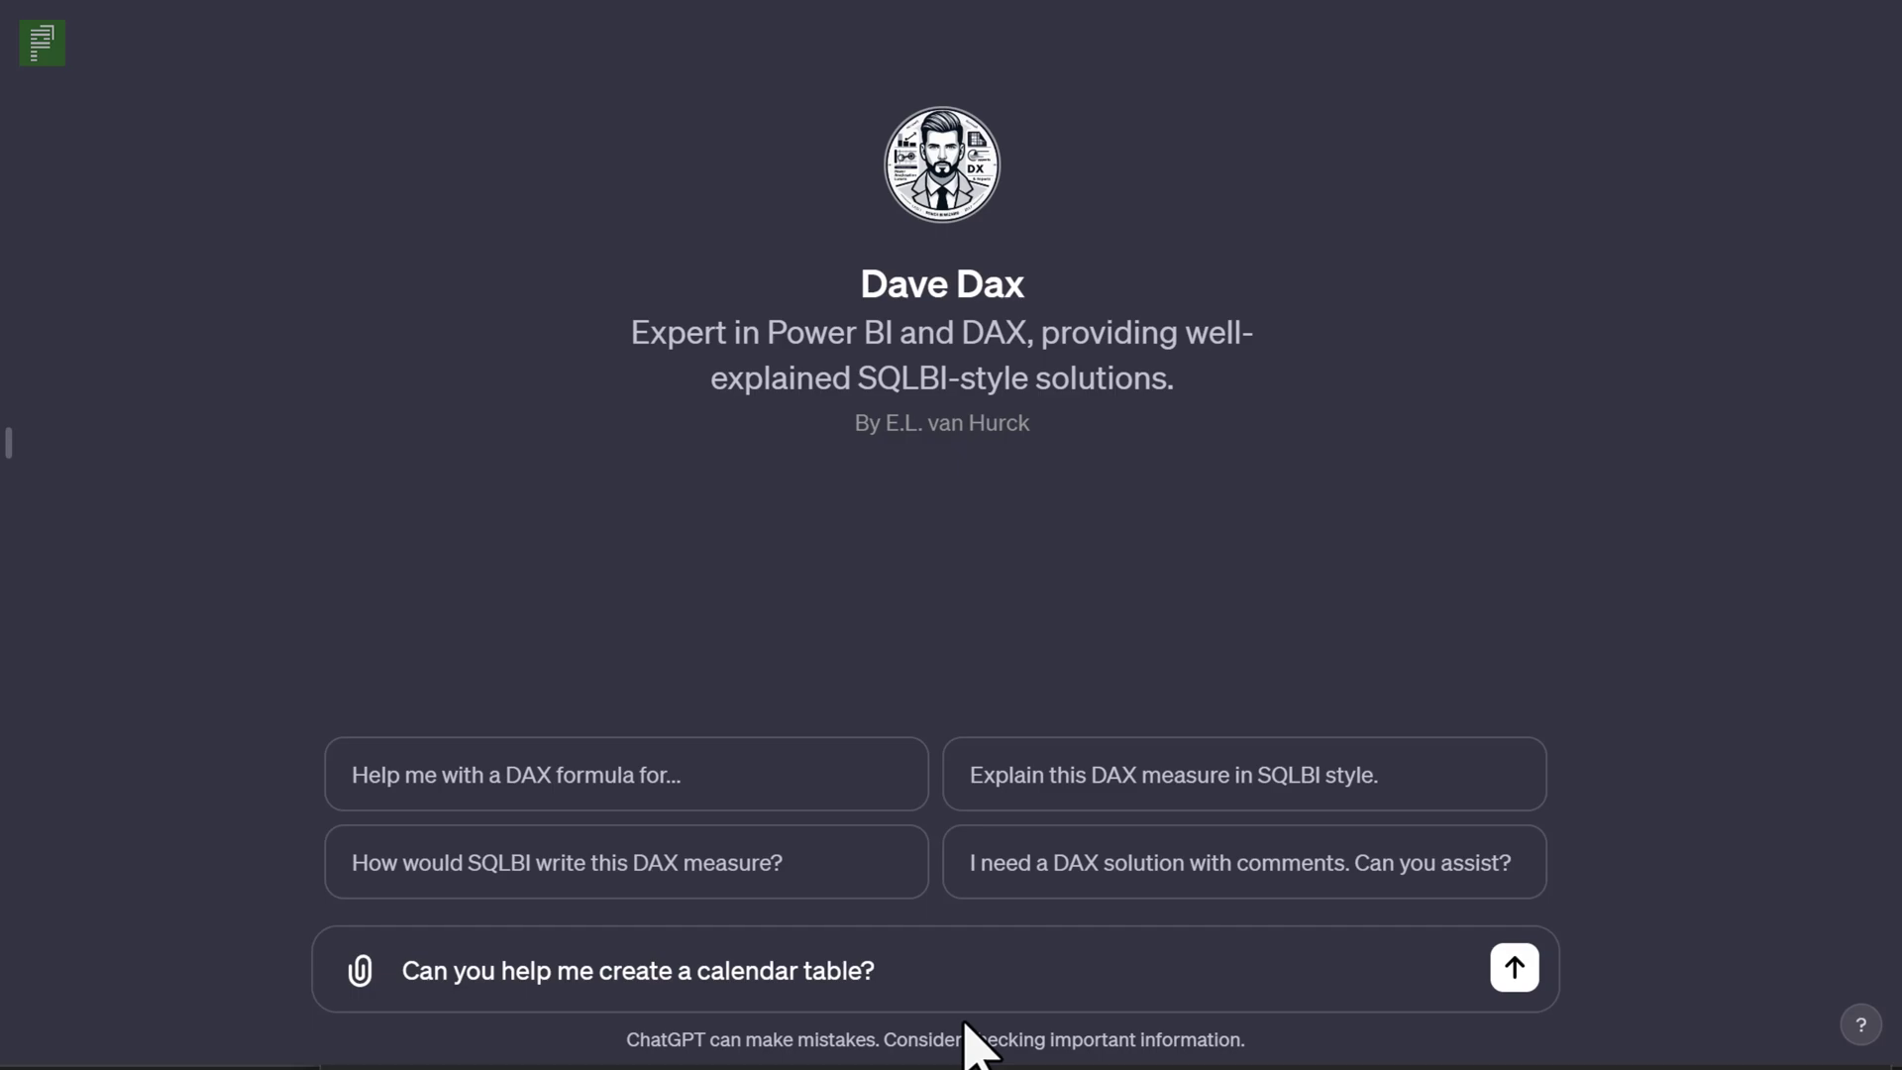
click(1514, 969)
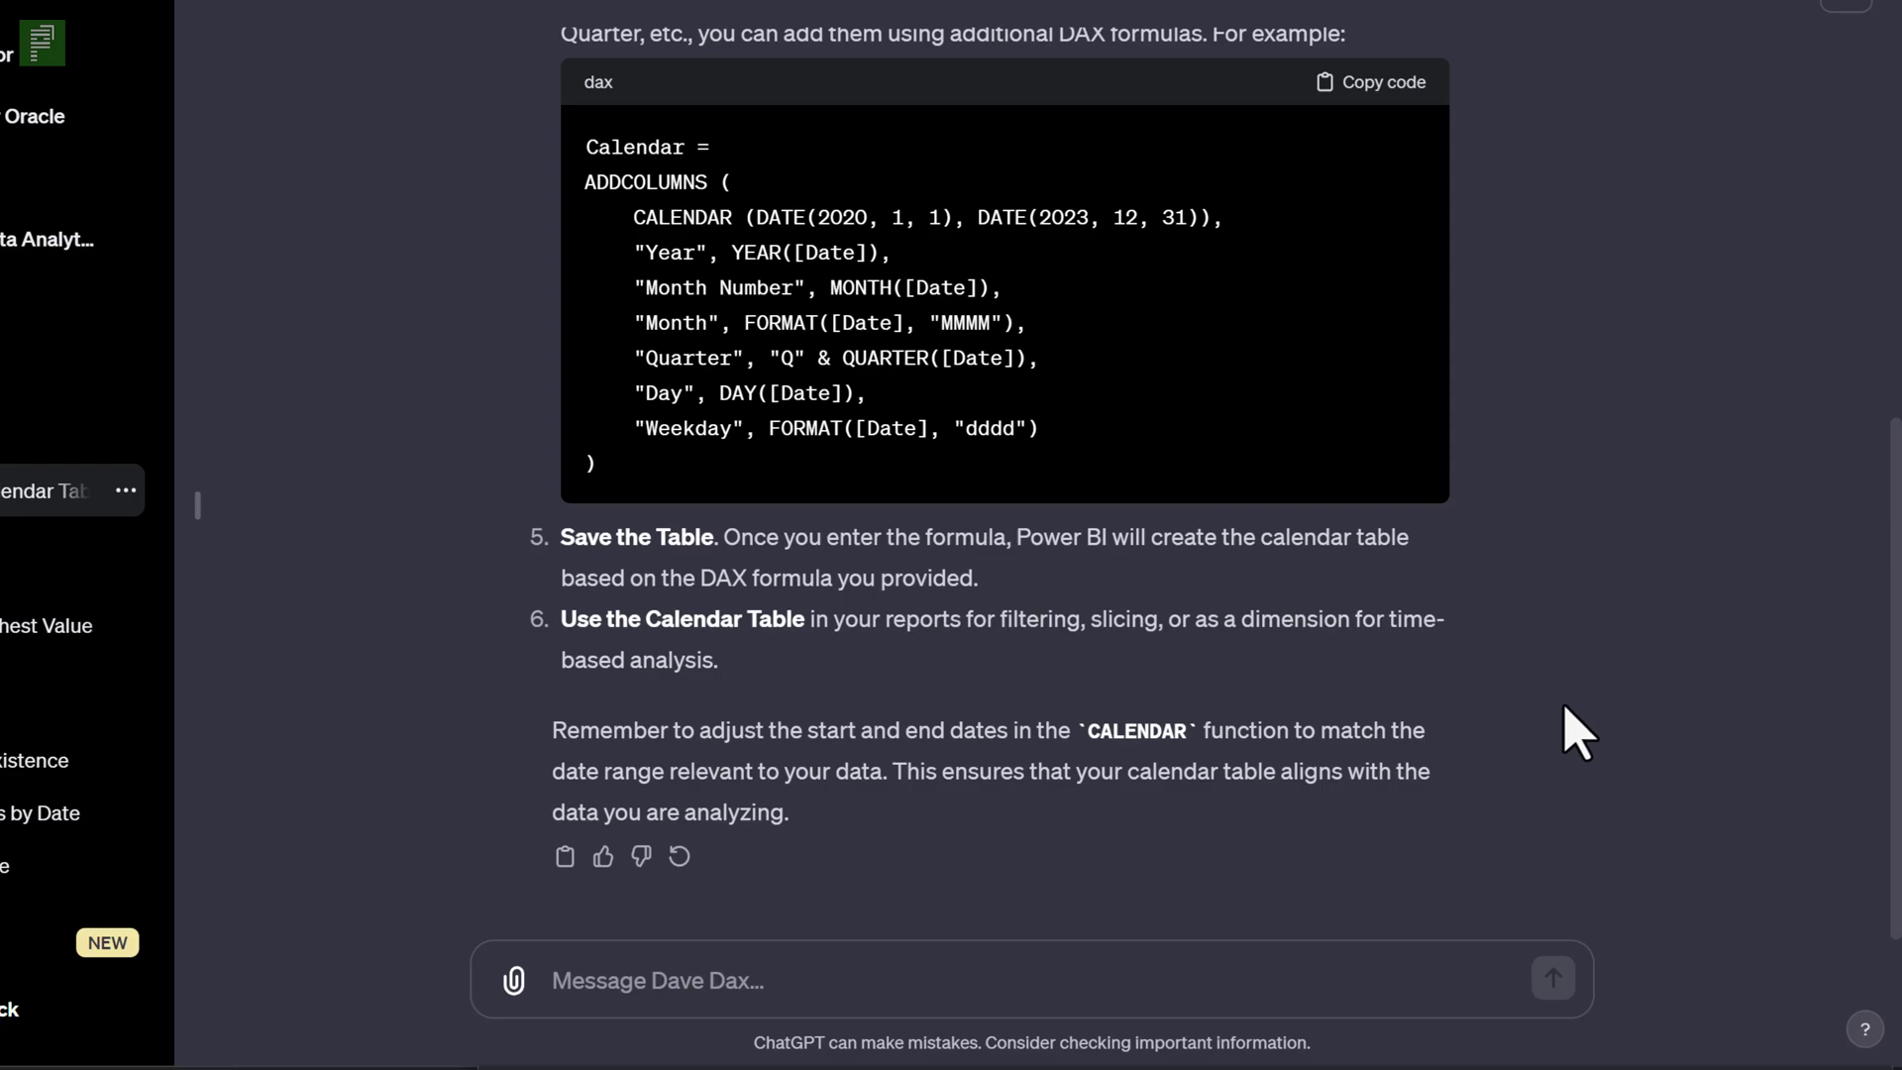
Copy the step-4 ADDCOLUMNS Calendar formula from Dave Dax's answer for use in Power BI.
scroll(891, 139, up, 5)
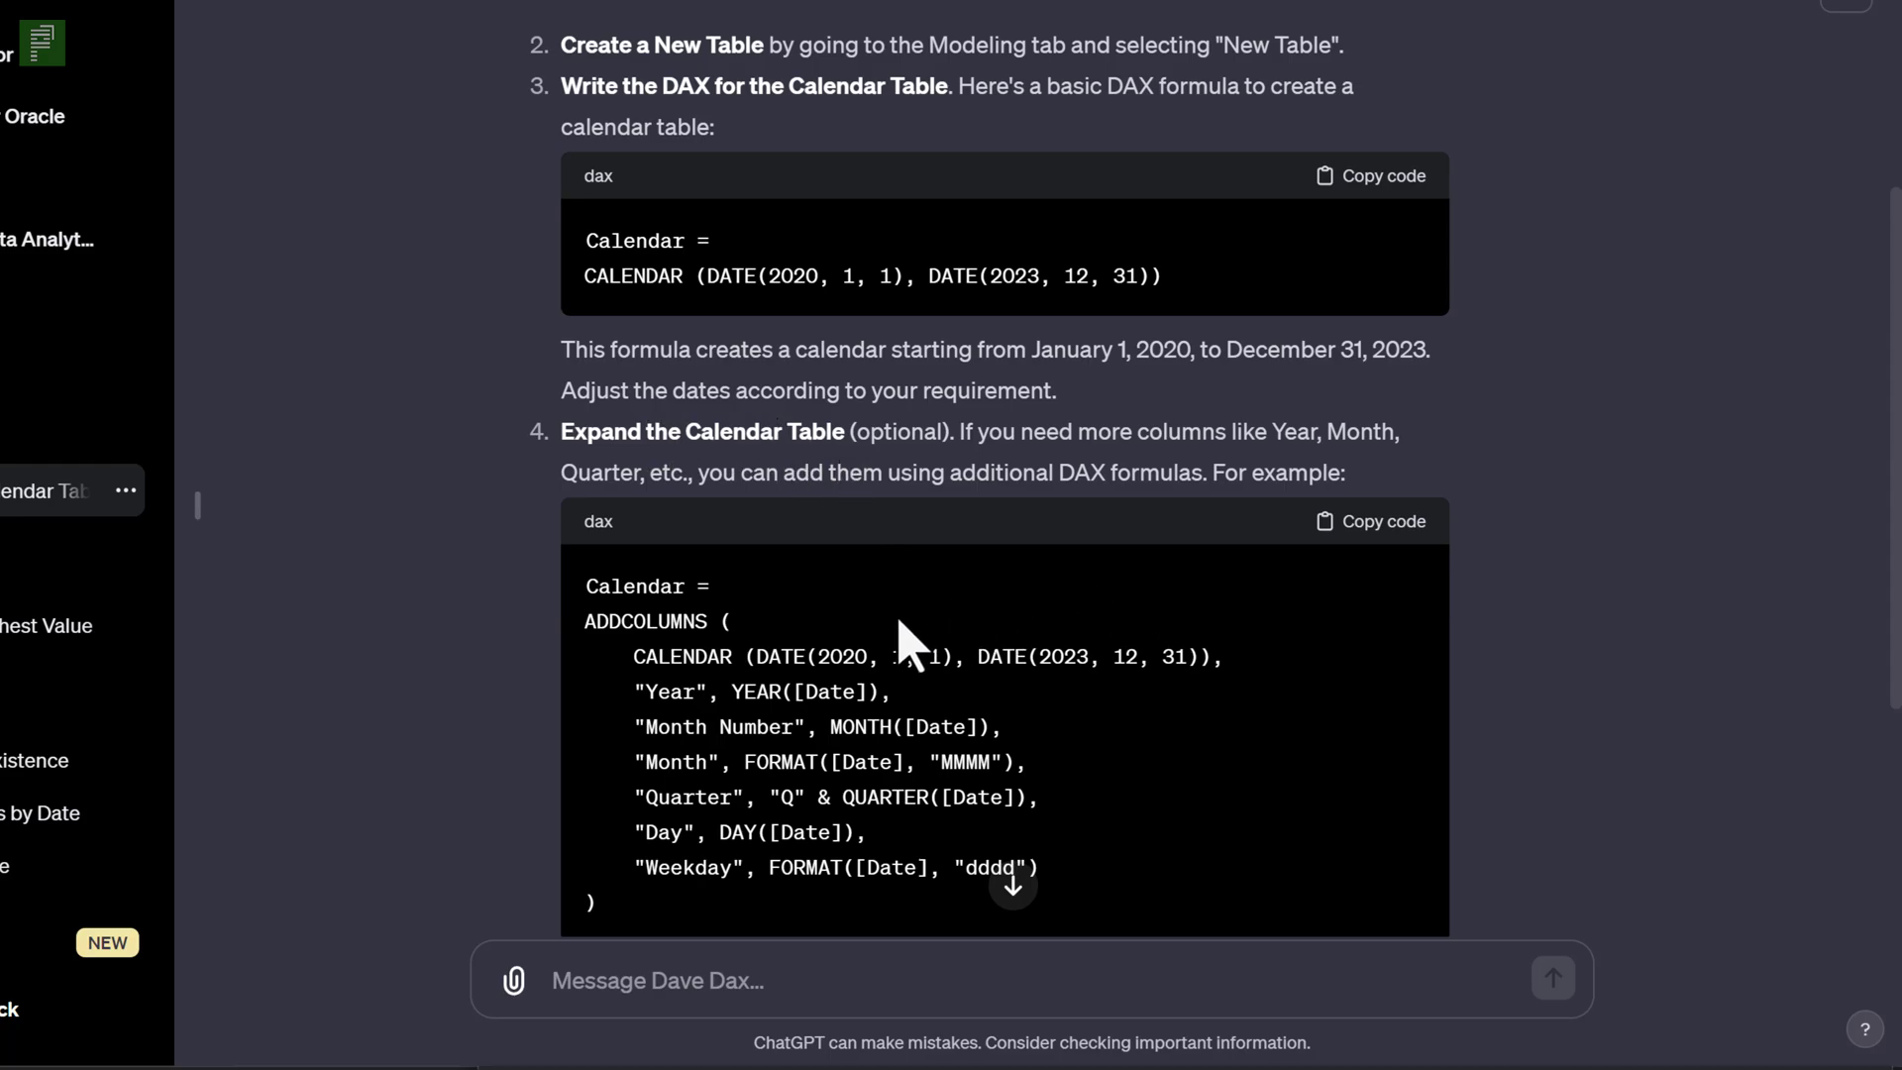
scroll(899, 621, down, 2)
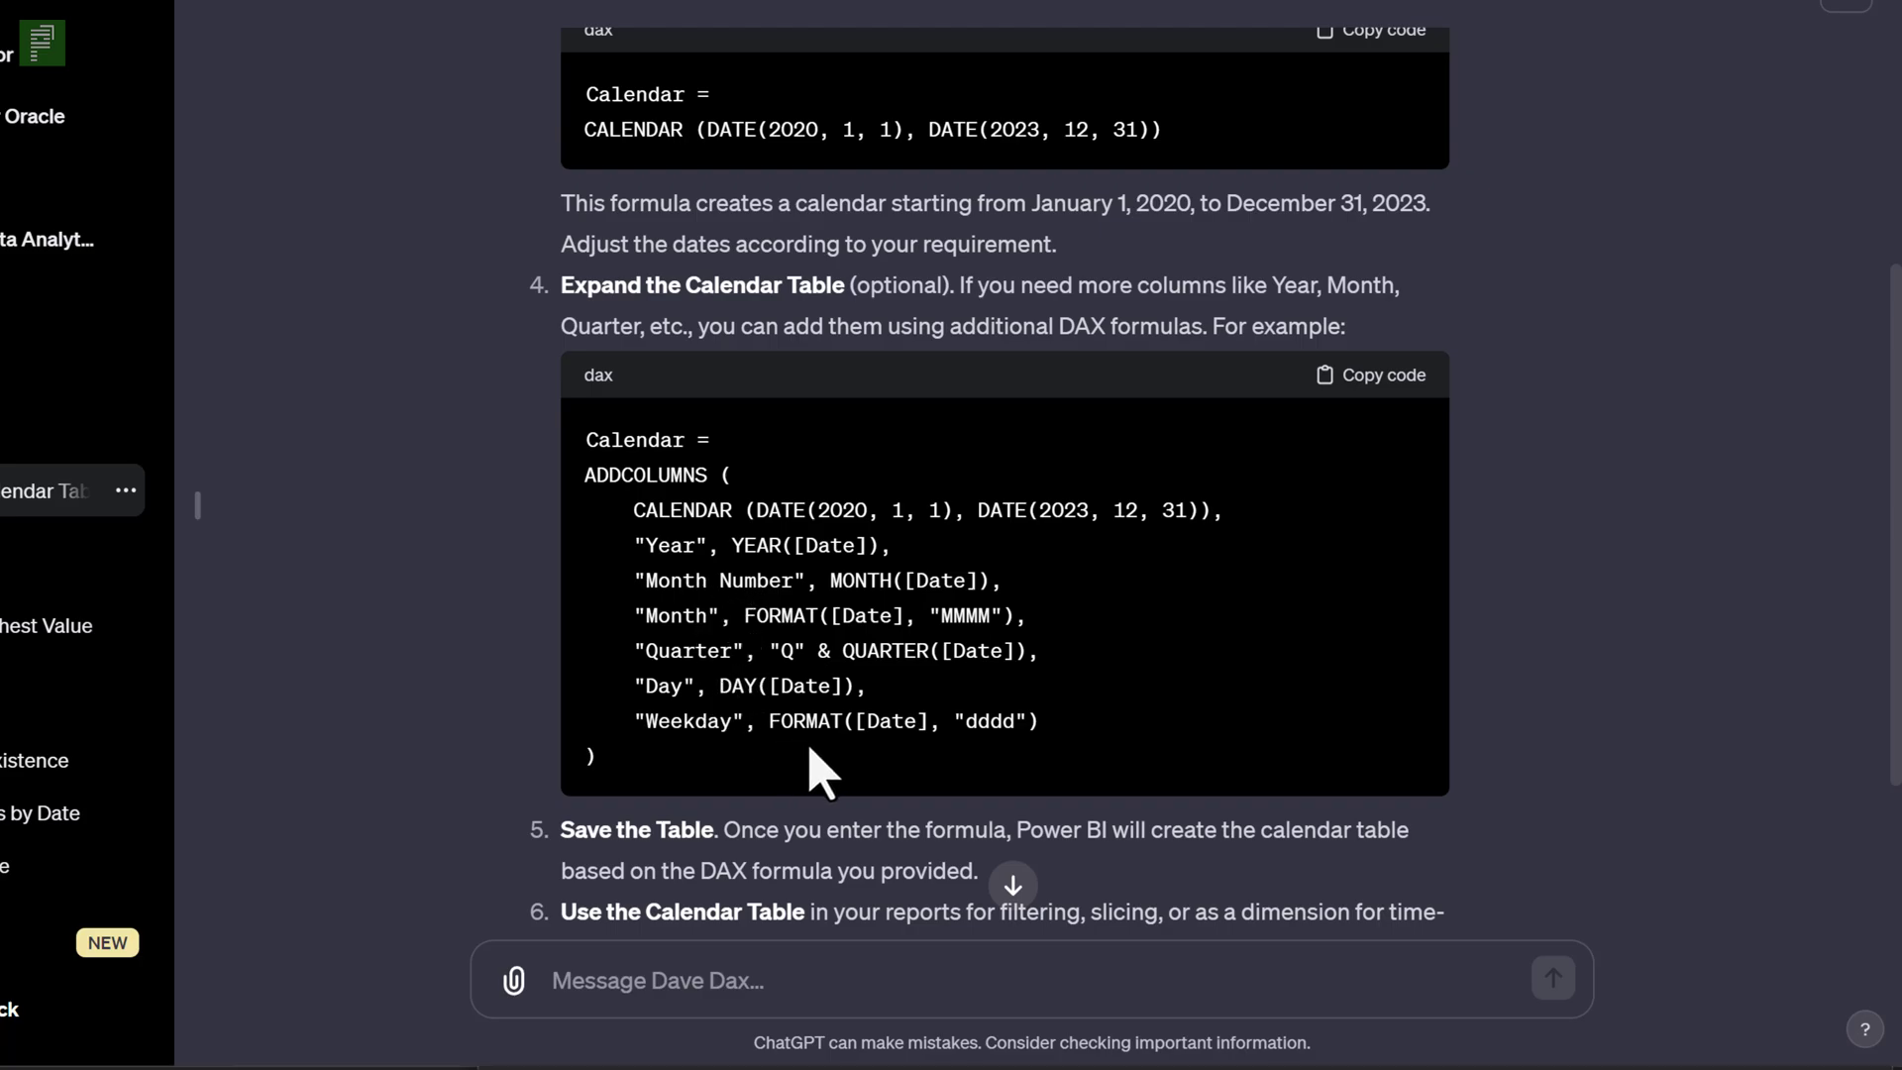
click(1372, 416)
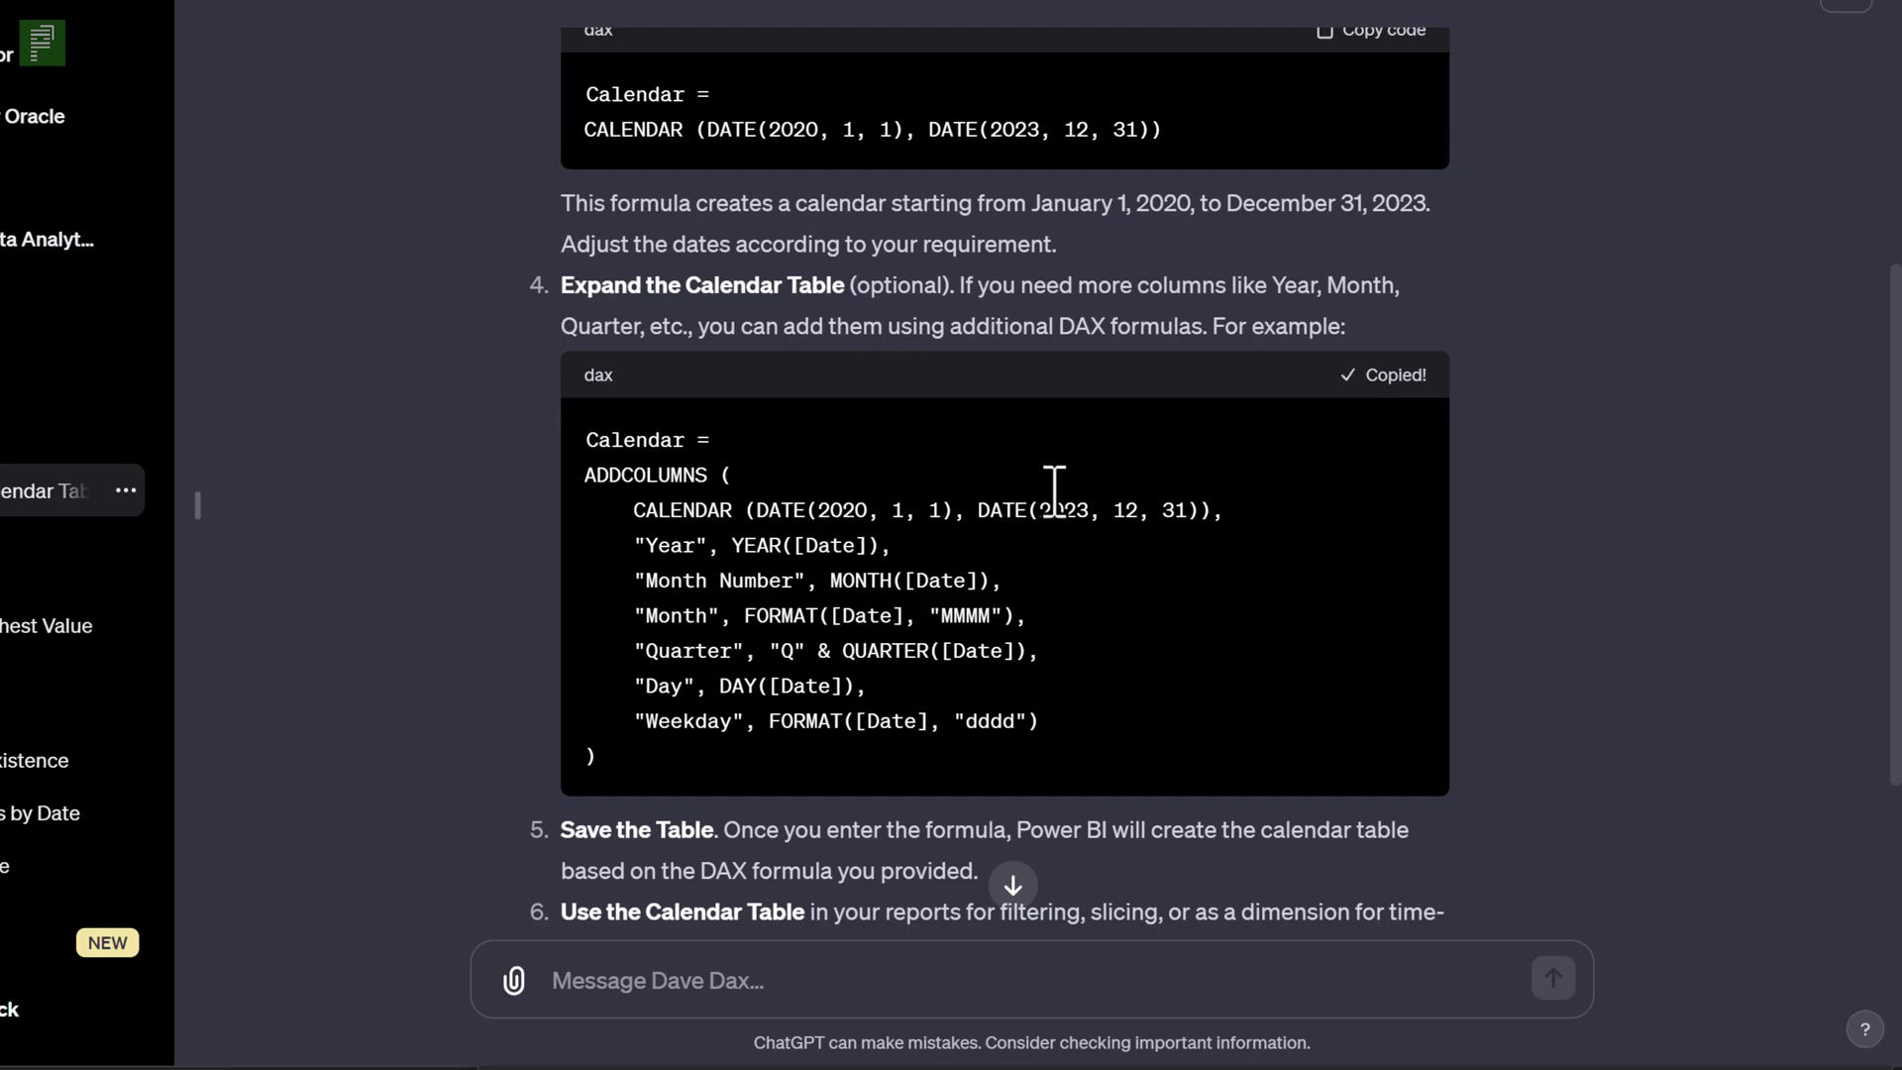
key(alt+Tab)
key(alt+Tab)
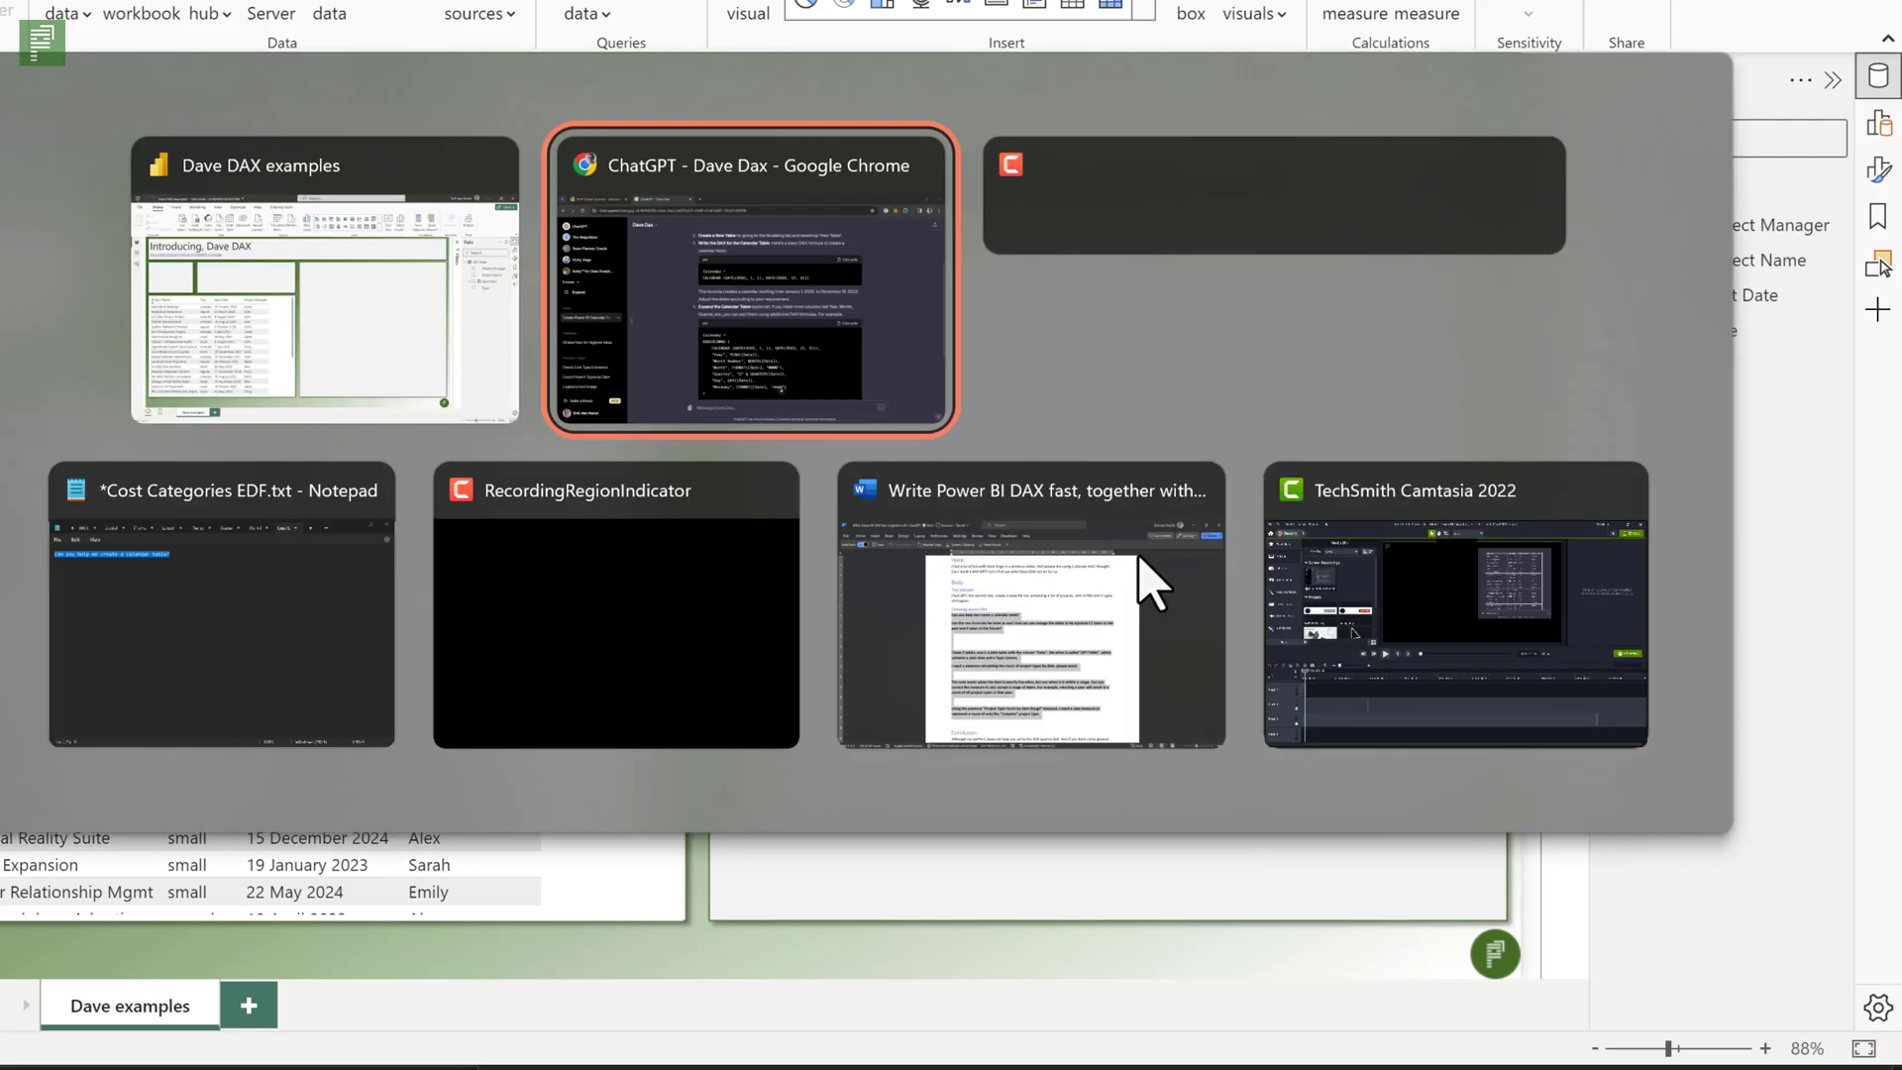
scroll(1144, 545, up, 3)
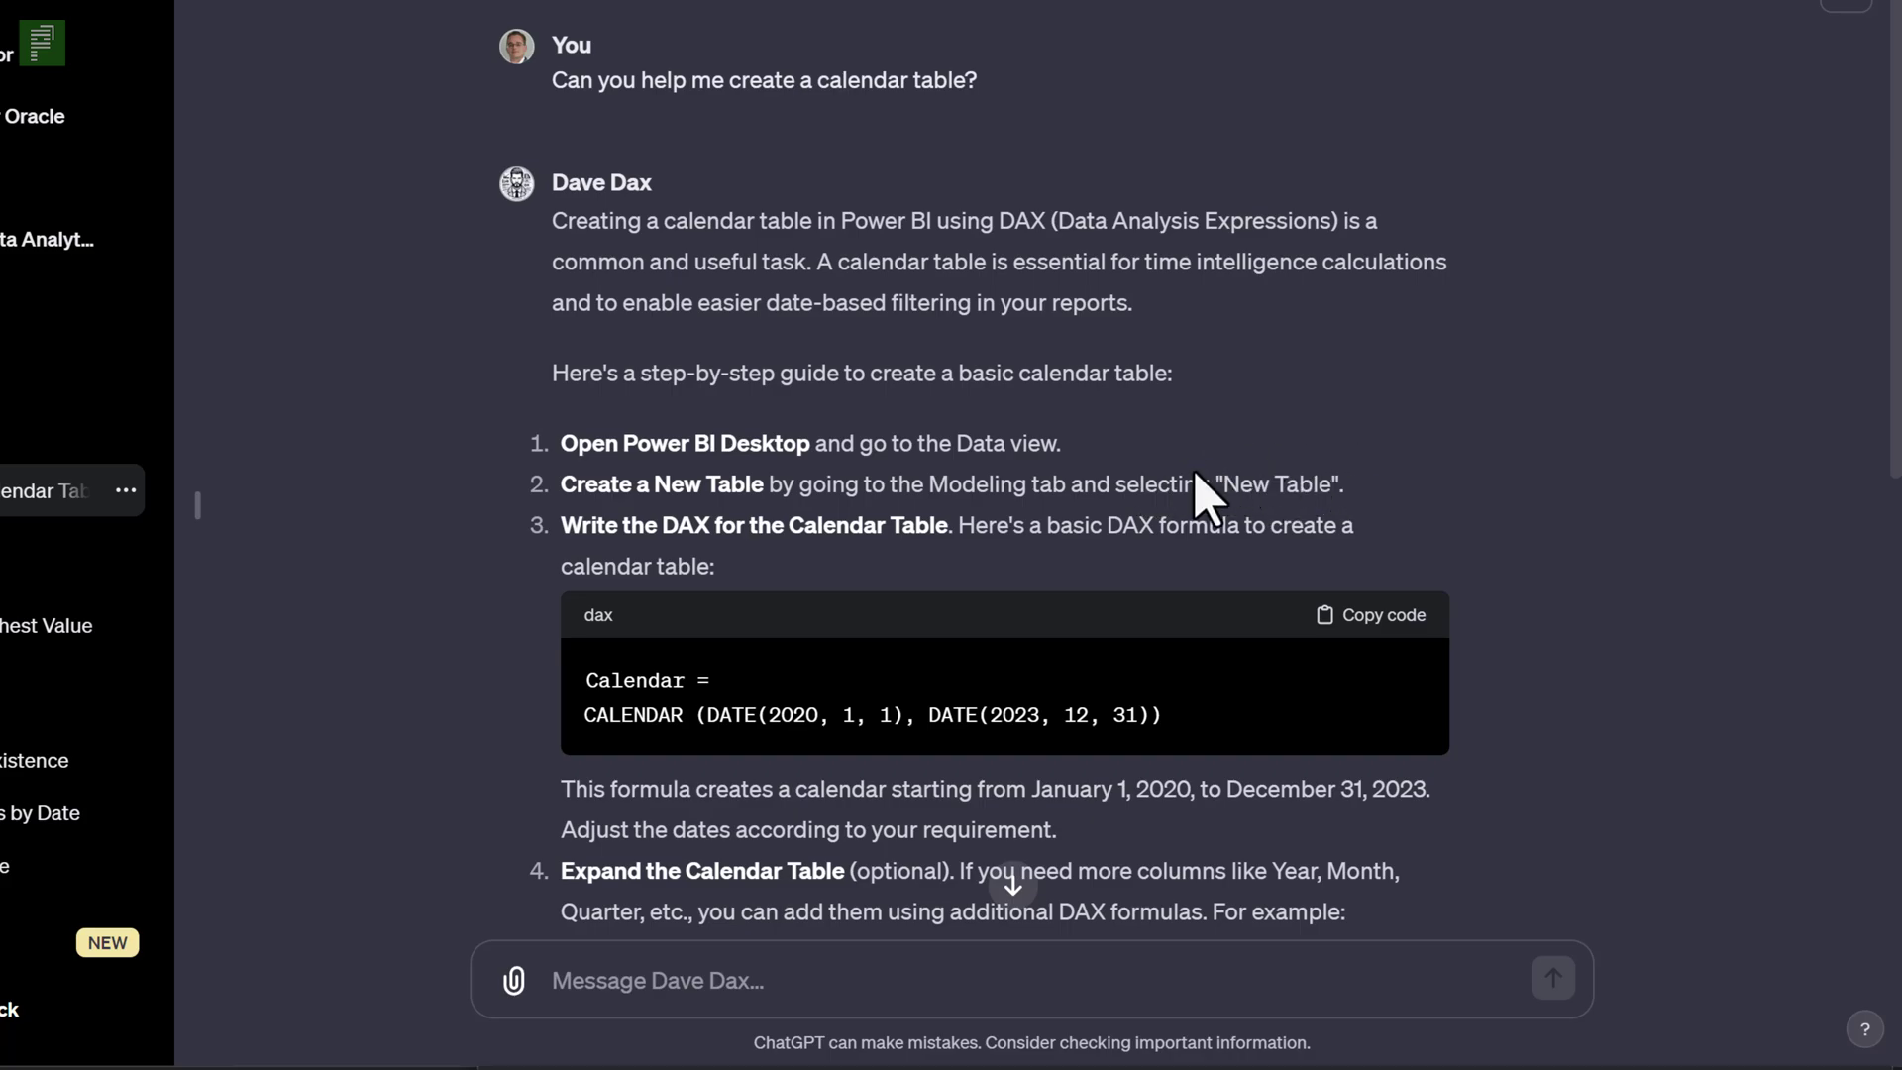
key(alt+Tab)
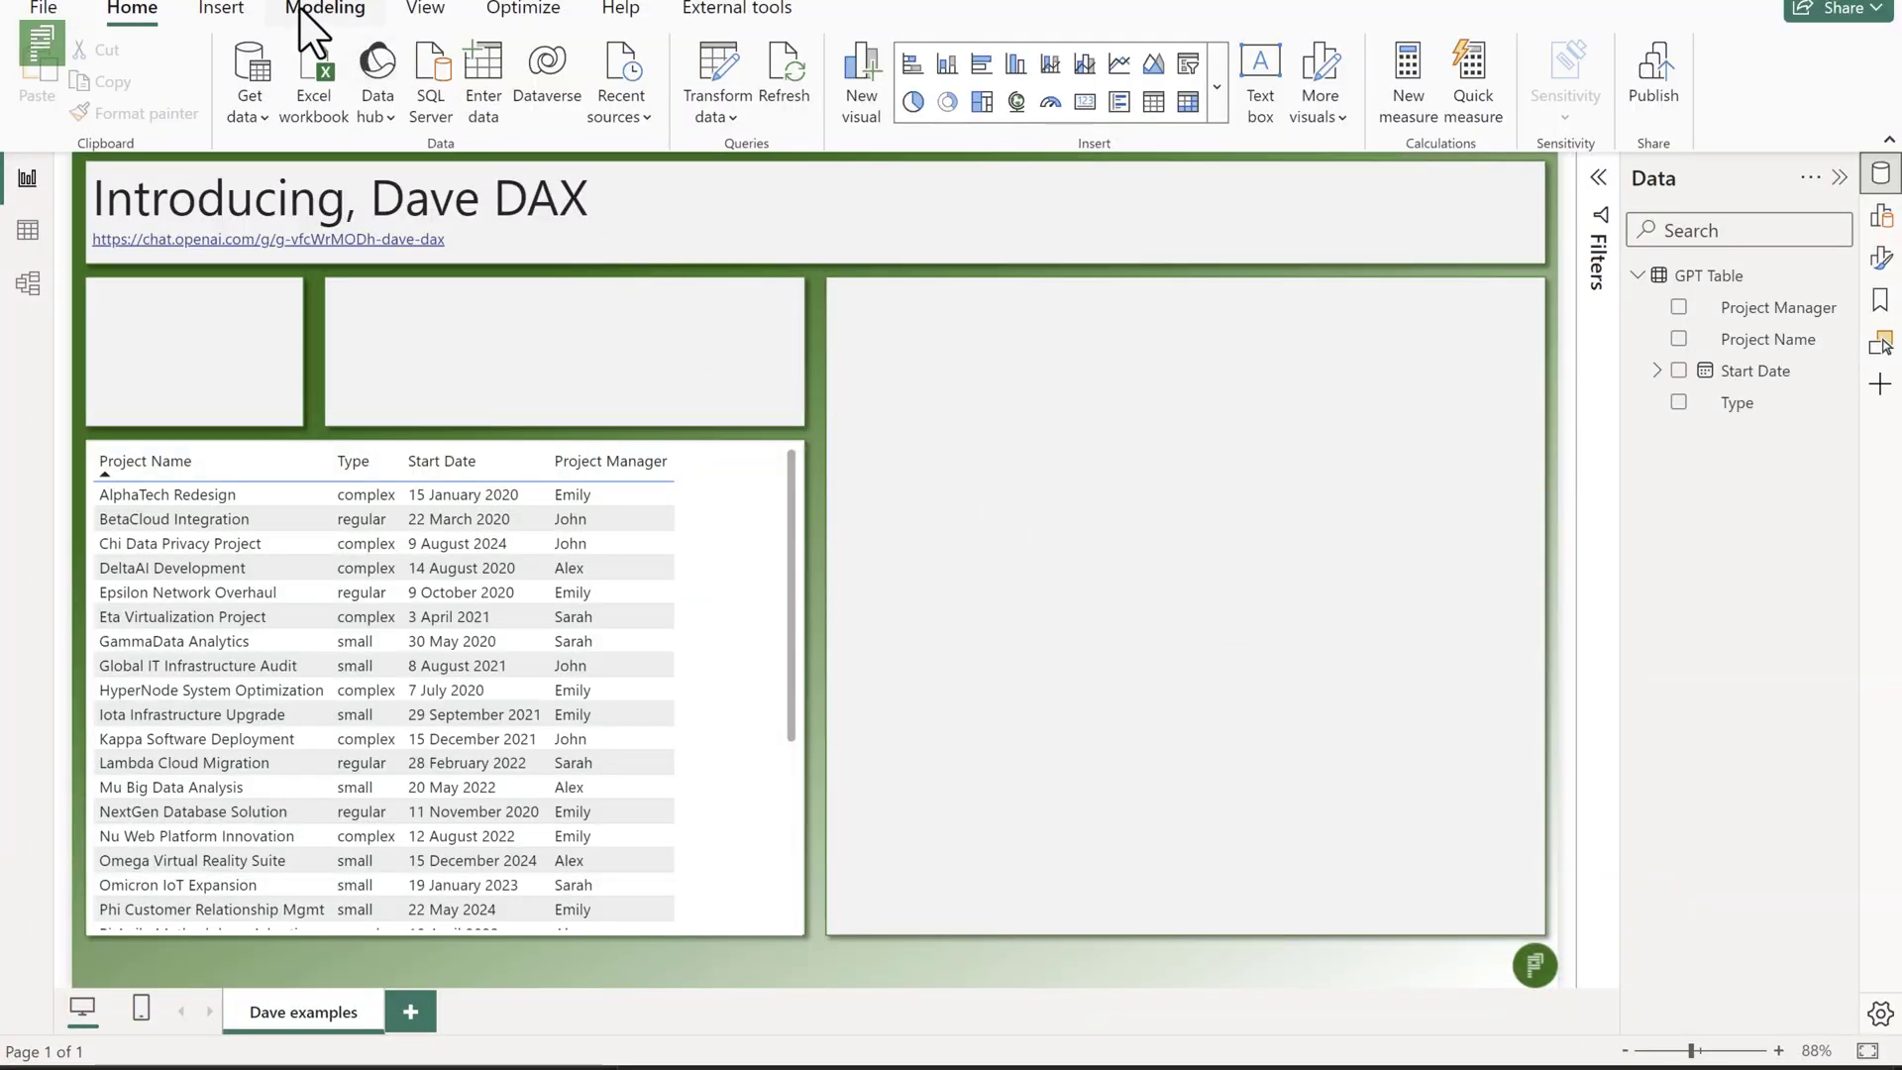
Create a new Calendar table from the pasted DAX formula and expand its columns.
click(311, 9)
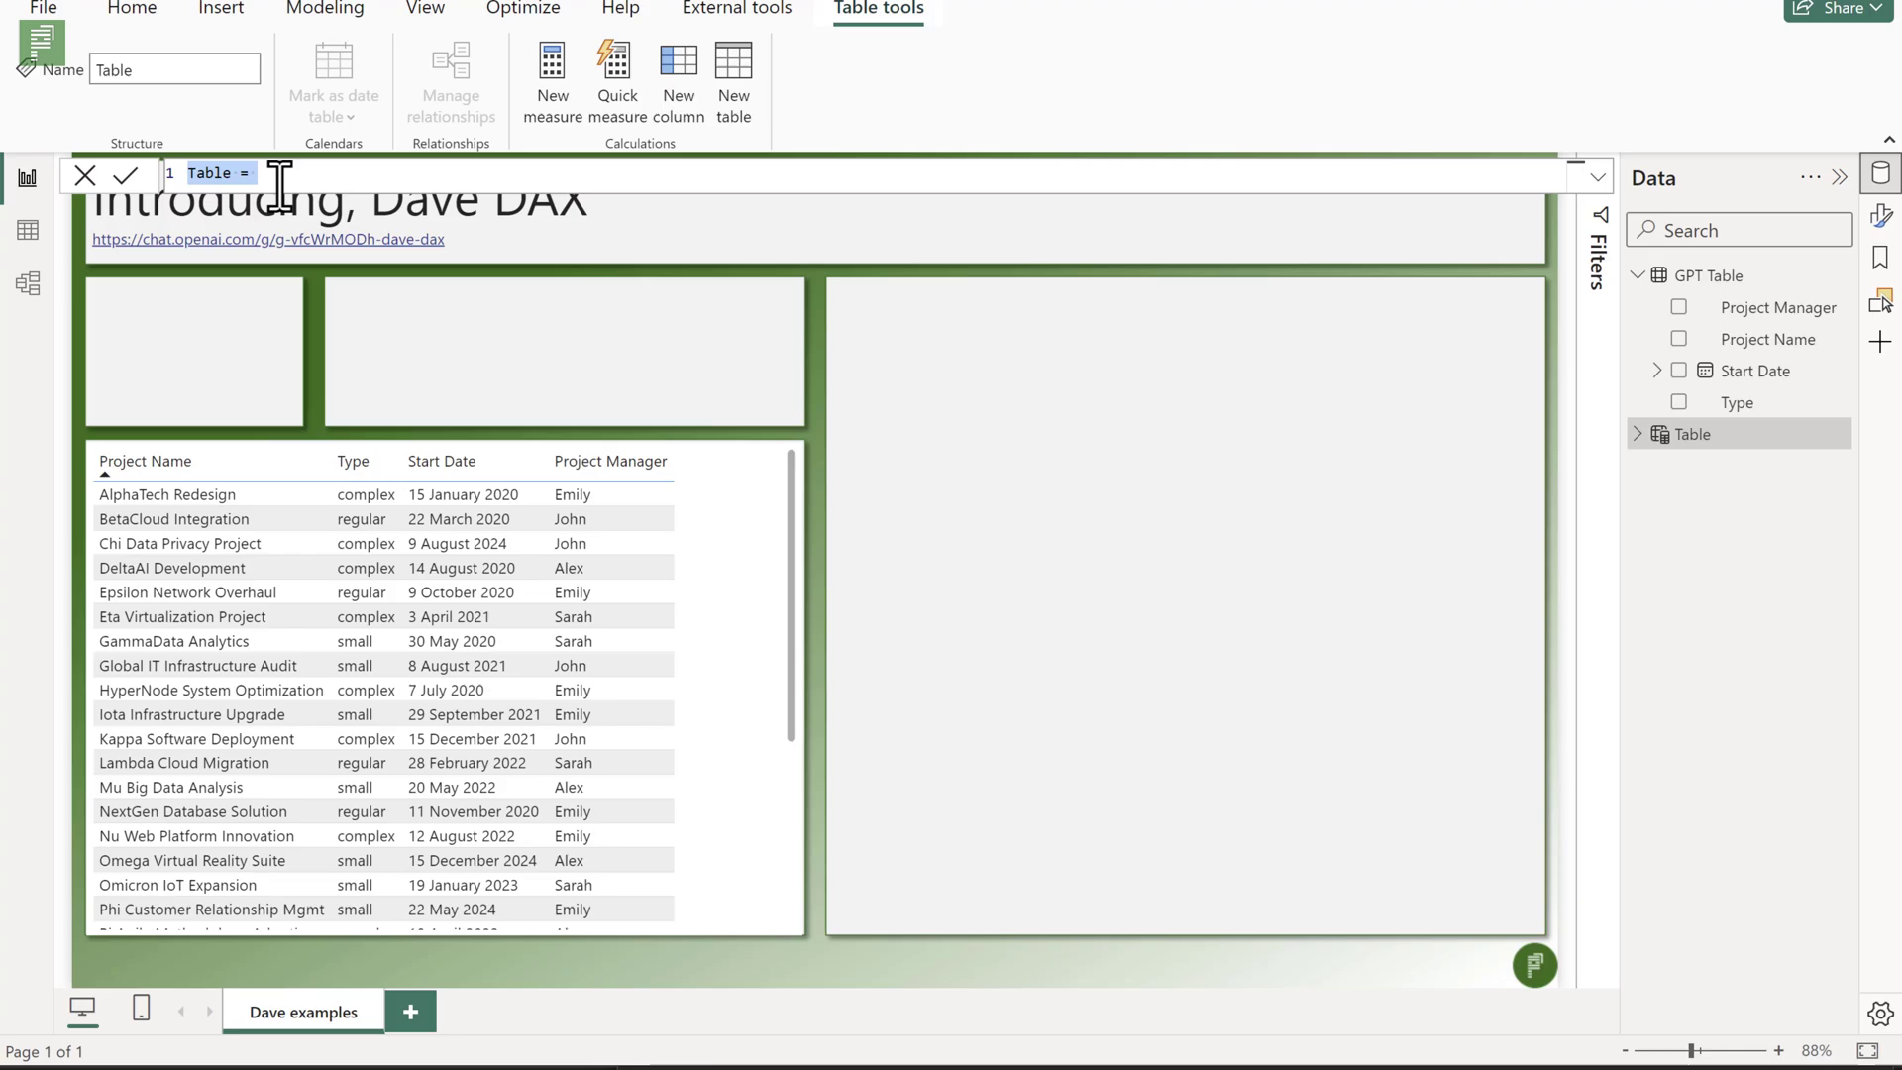
text(Calendar = ADDCOLUMNS (     CALENDAR (DATE(2020, 1, 1), DATE(2023, 12, 31)),     "Year", YEAR([Date]),     "Month Number", MONTH([Date]),     "Month", FORMAT([Date], "MMMM"),     "Quarter", "Q" & QUARTER([Date]),     "Day", DAY([Date]),     "Weekday", FORMAT([Date], "dddd") ))
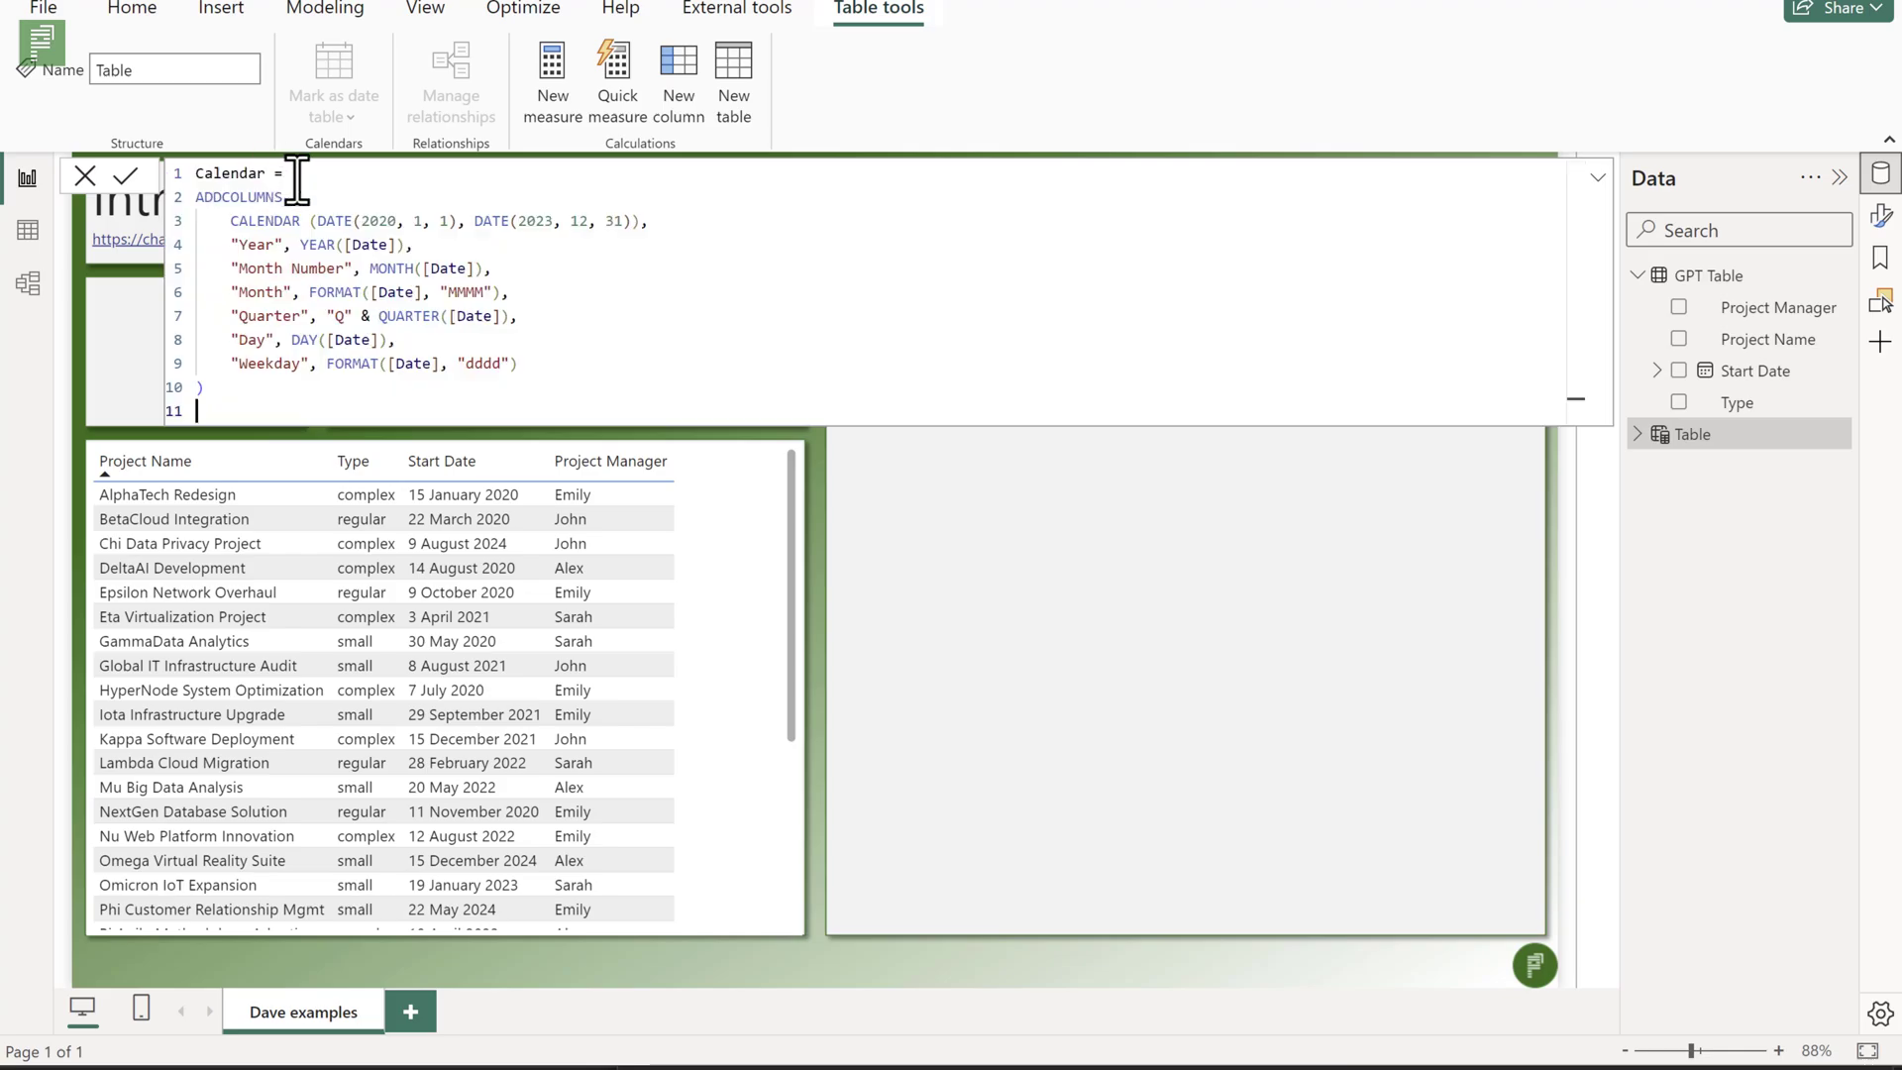
key(BackSpace)
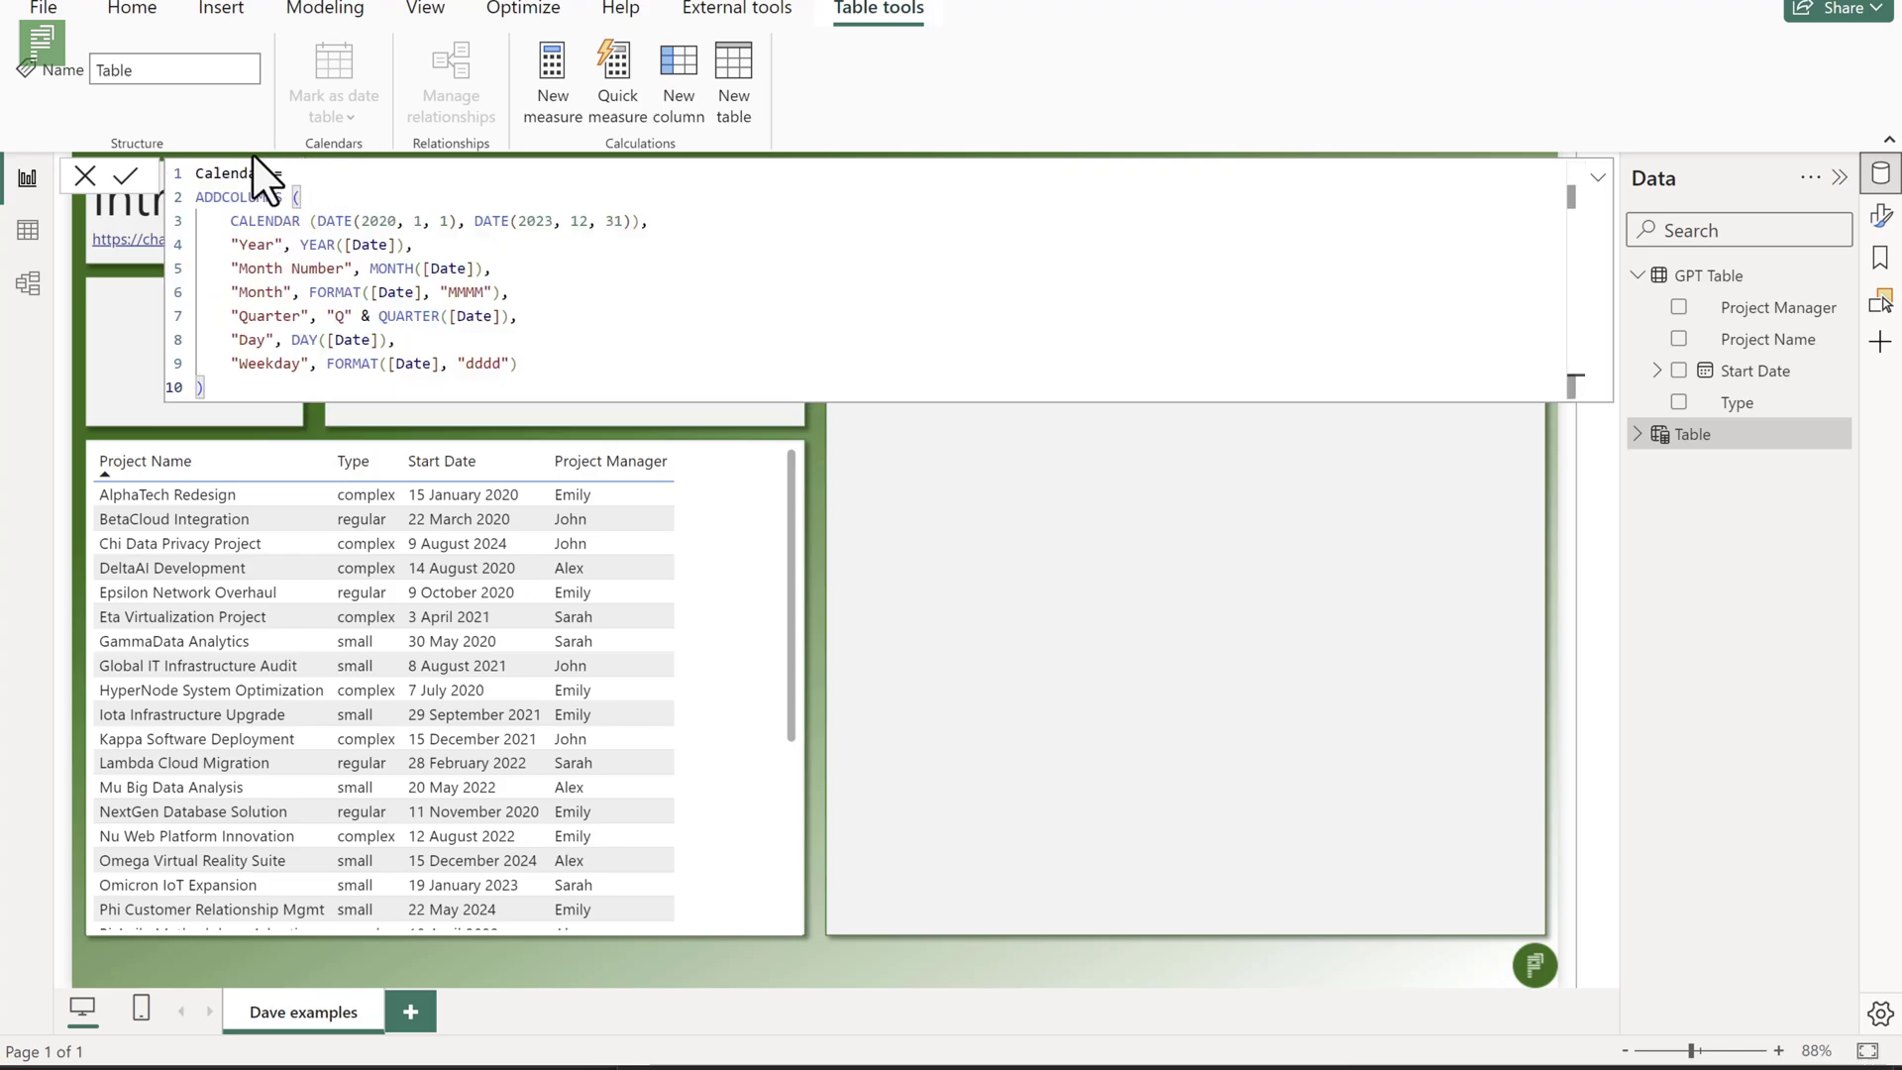
click(126, 177)
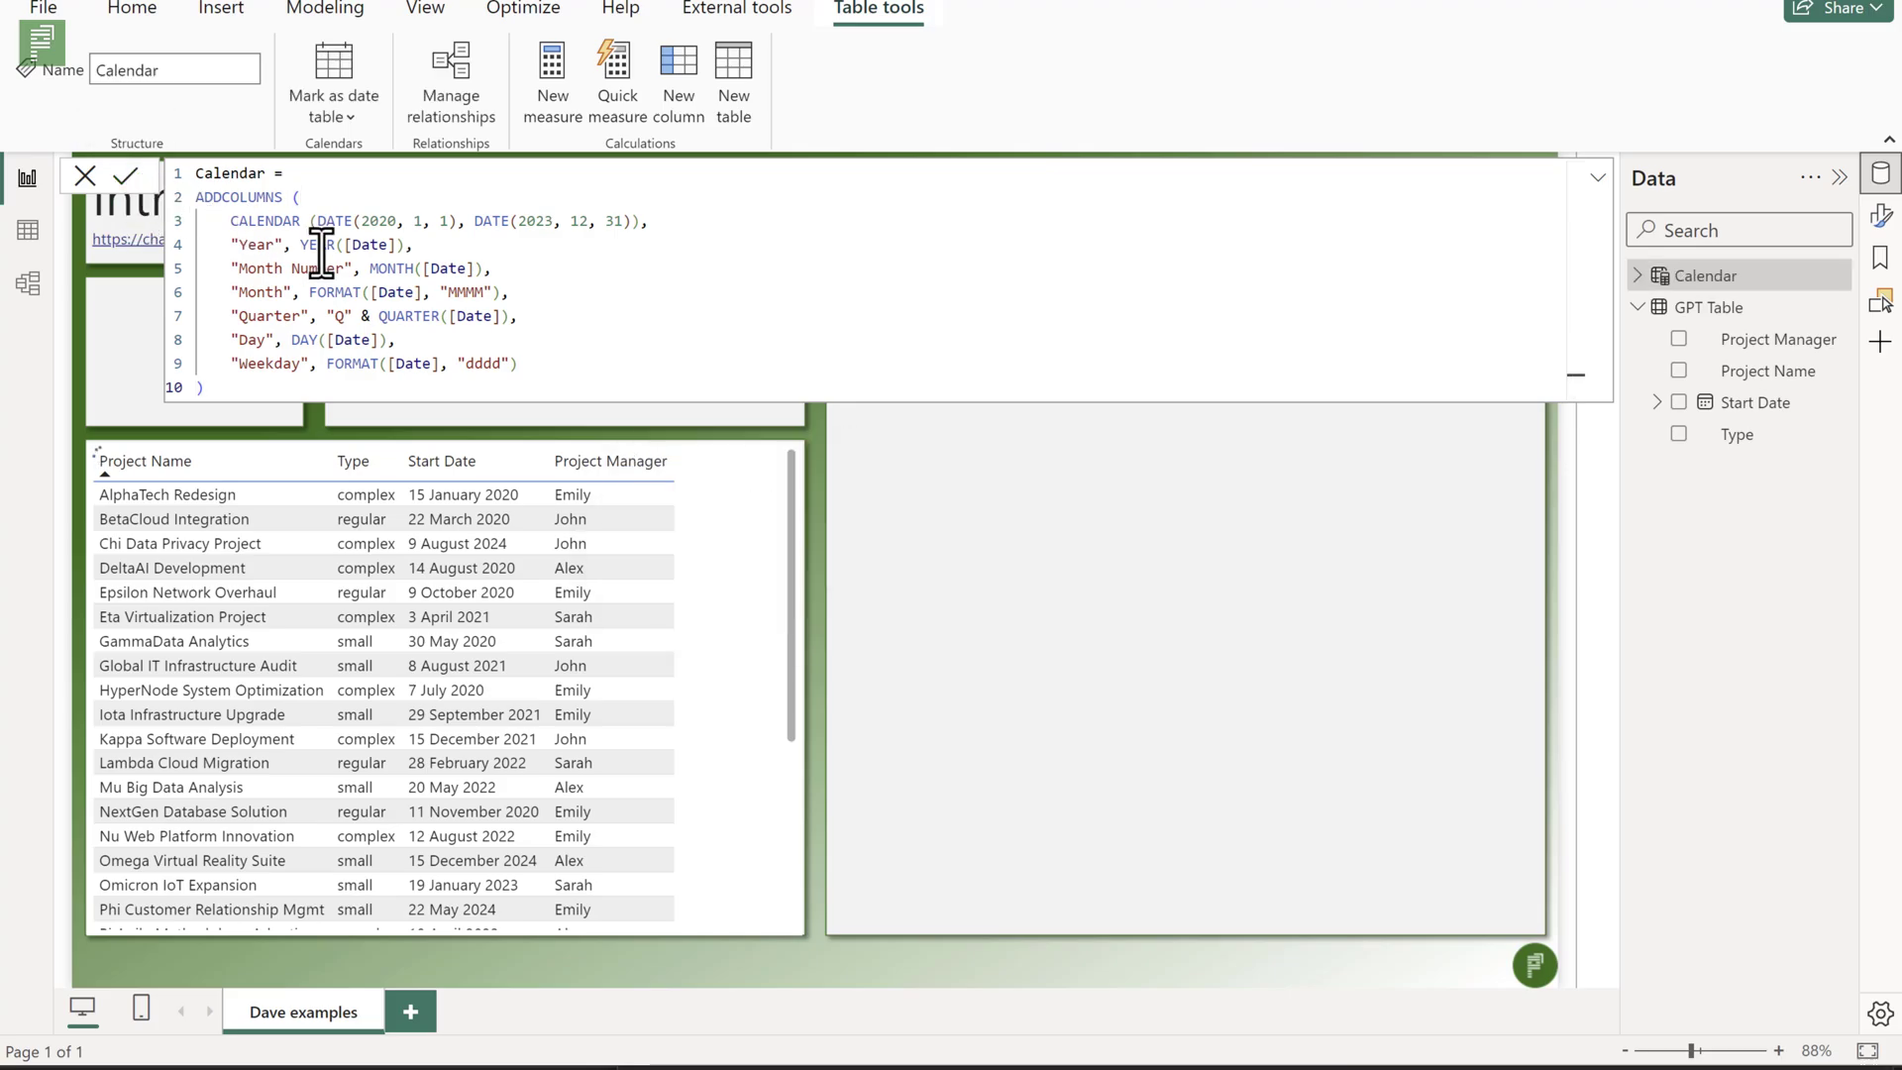
click(1640, 276)
Set the Calendar Month column to sort by Month Number.
click(1597, 179)
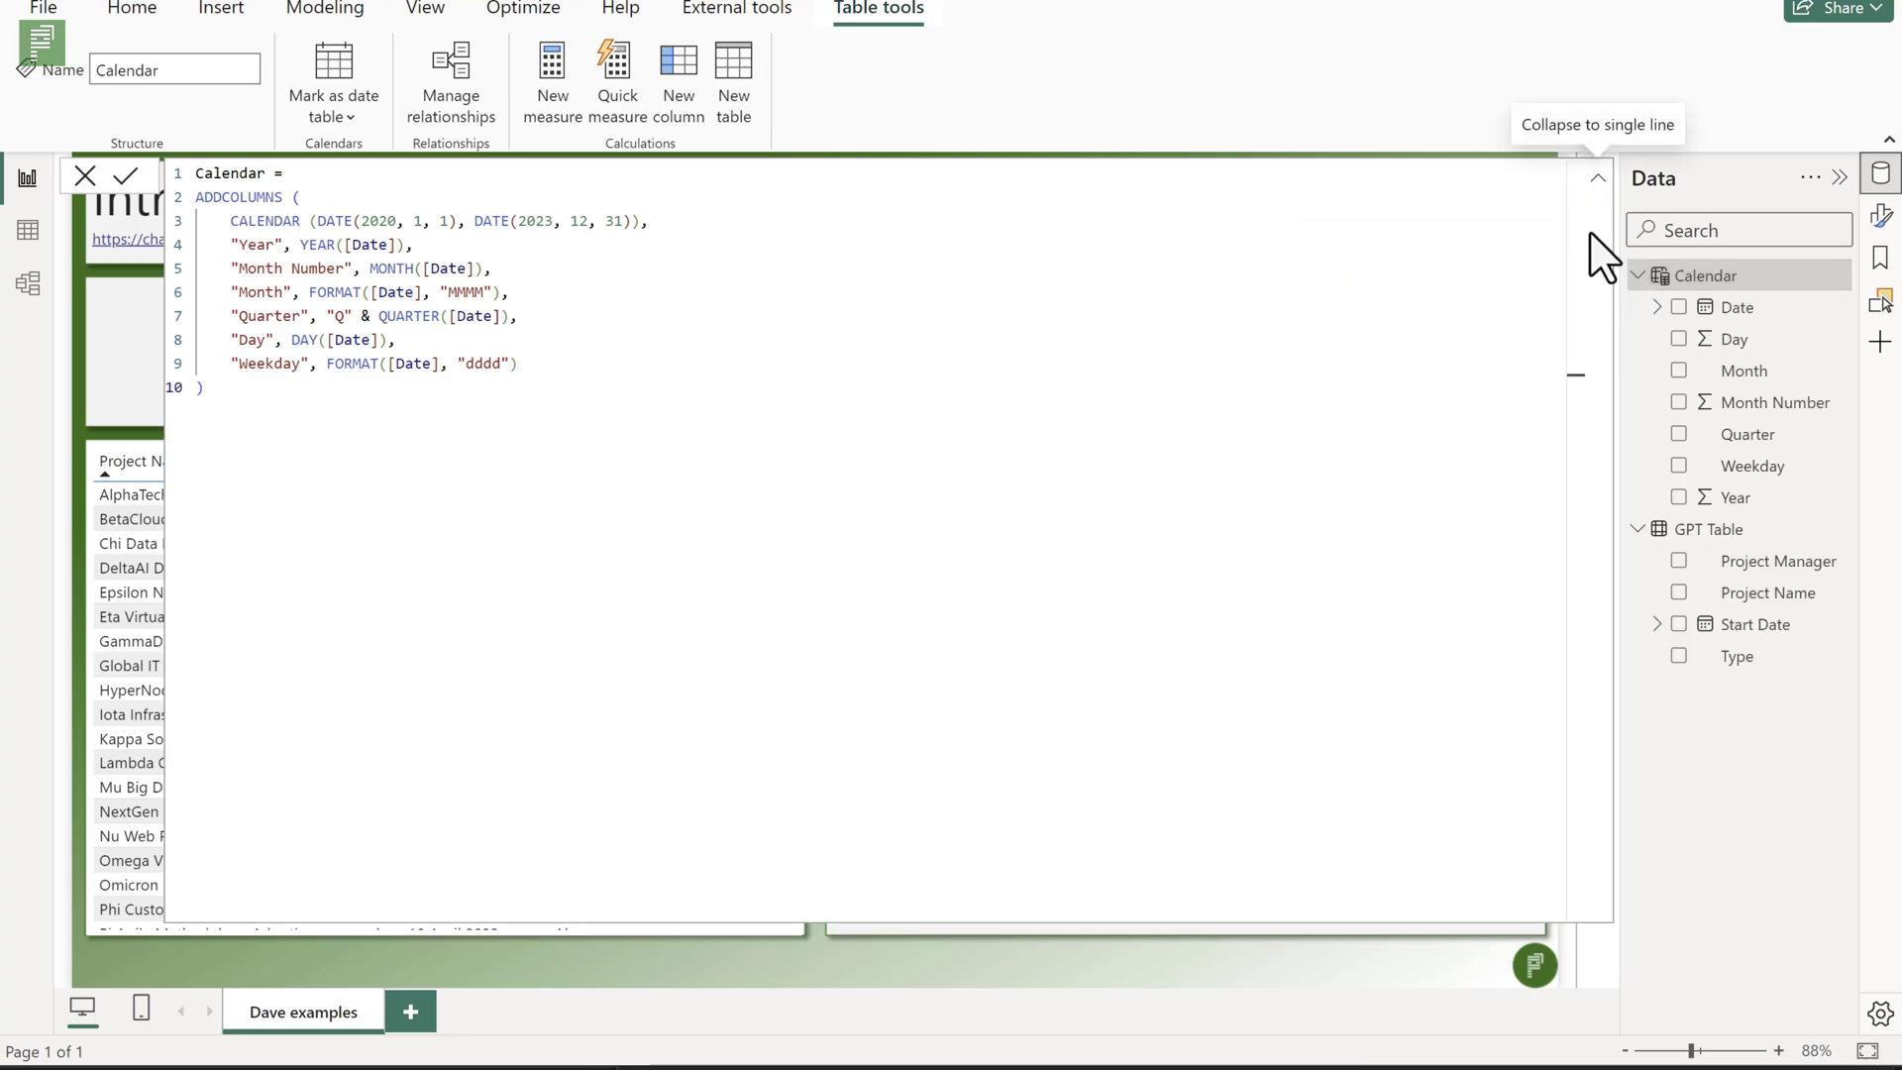
click(1658, 308)
click(1657, 308)
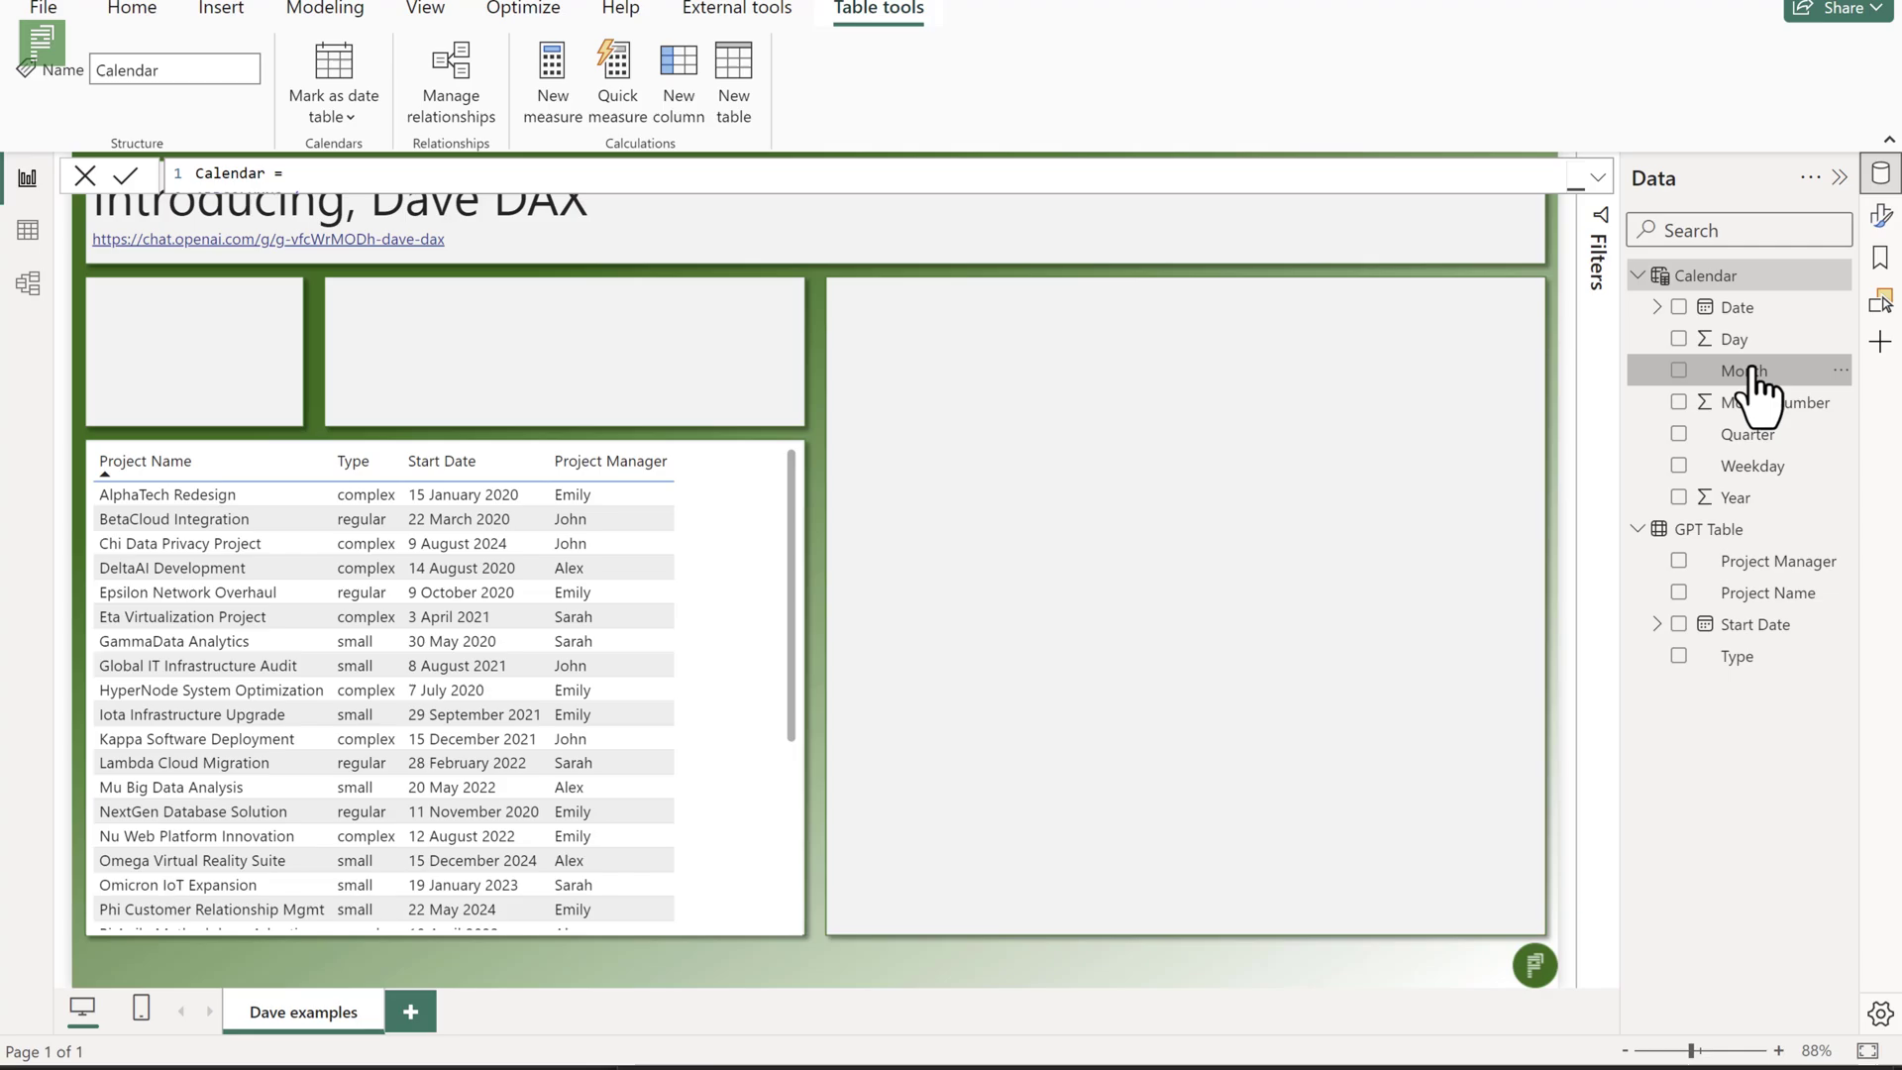
click(1738, 375)
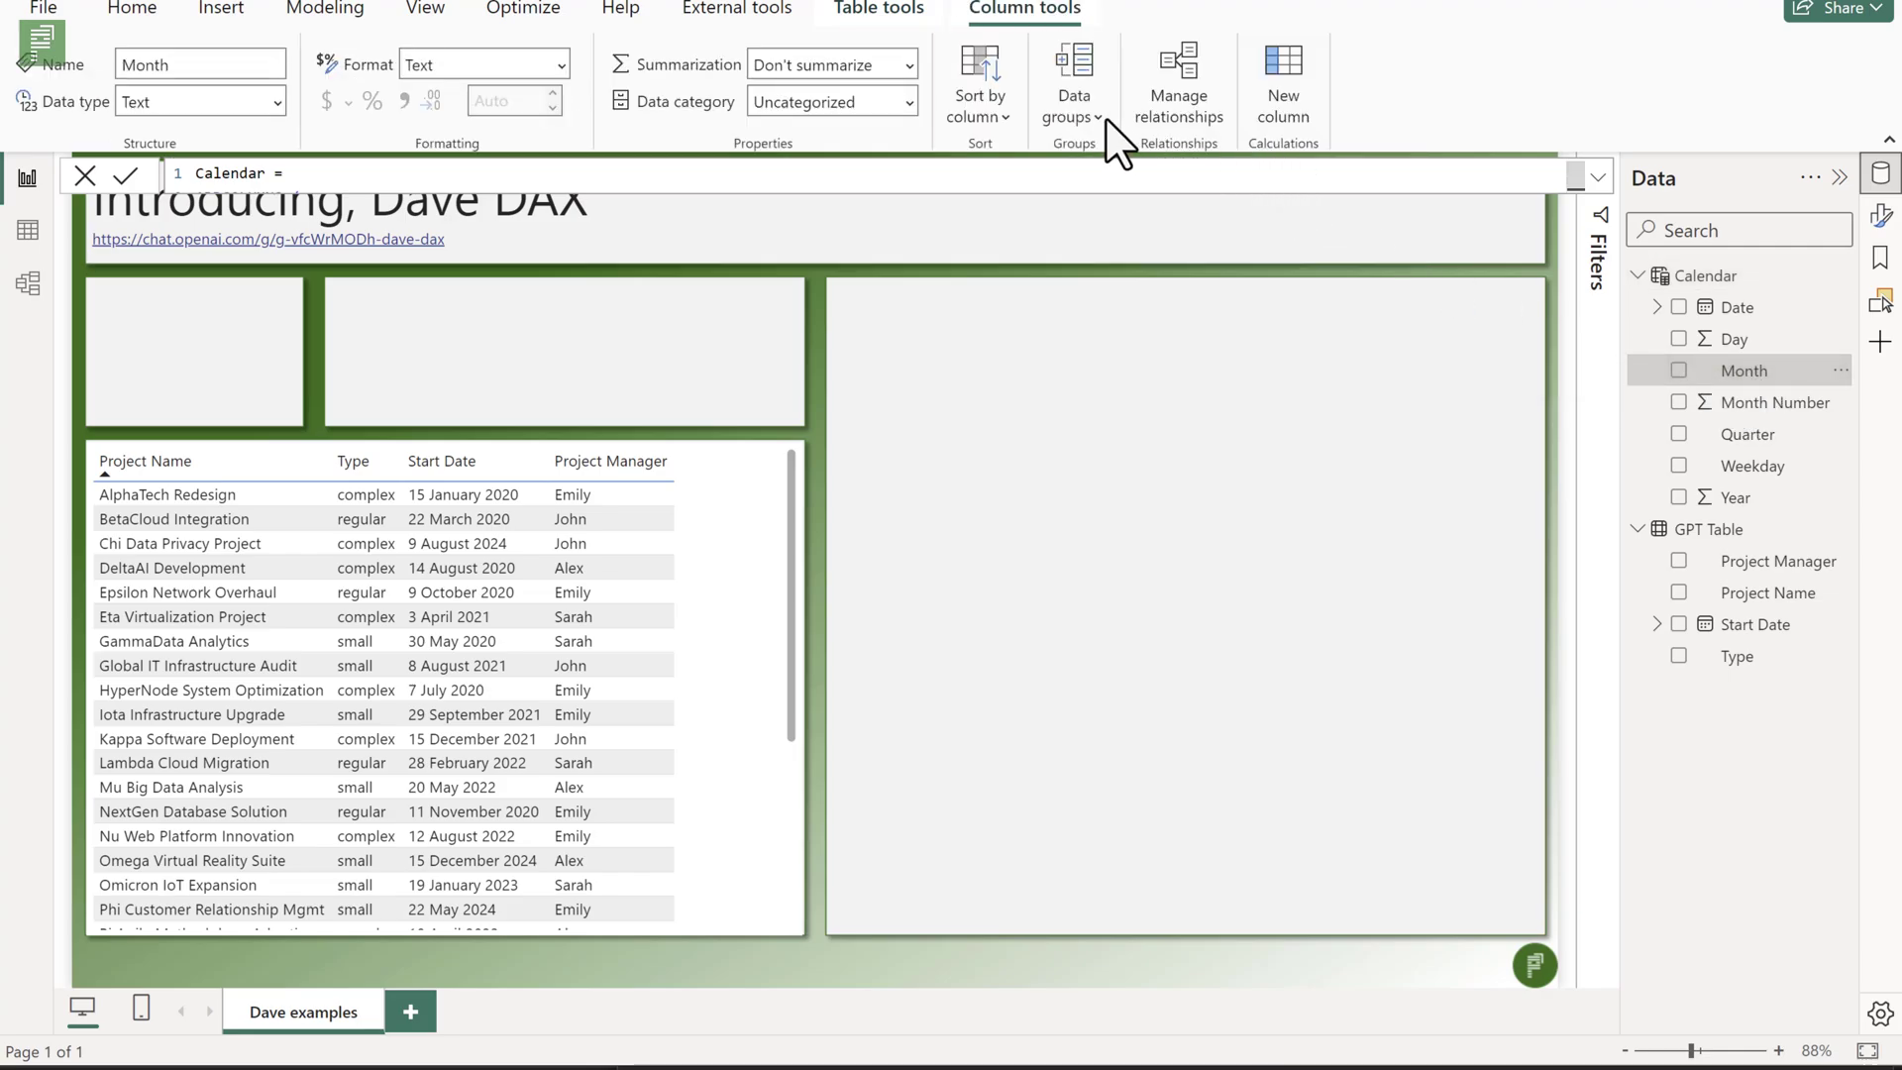
click(1000, 114)
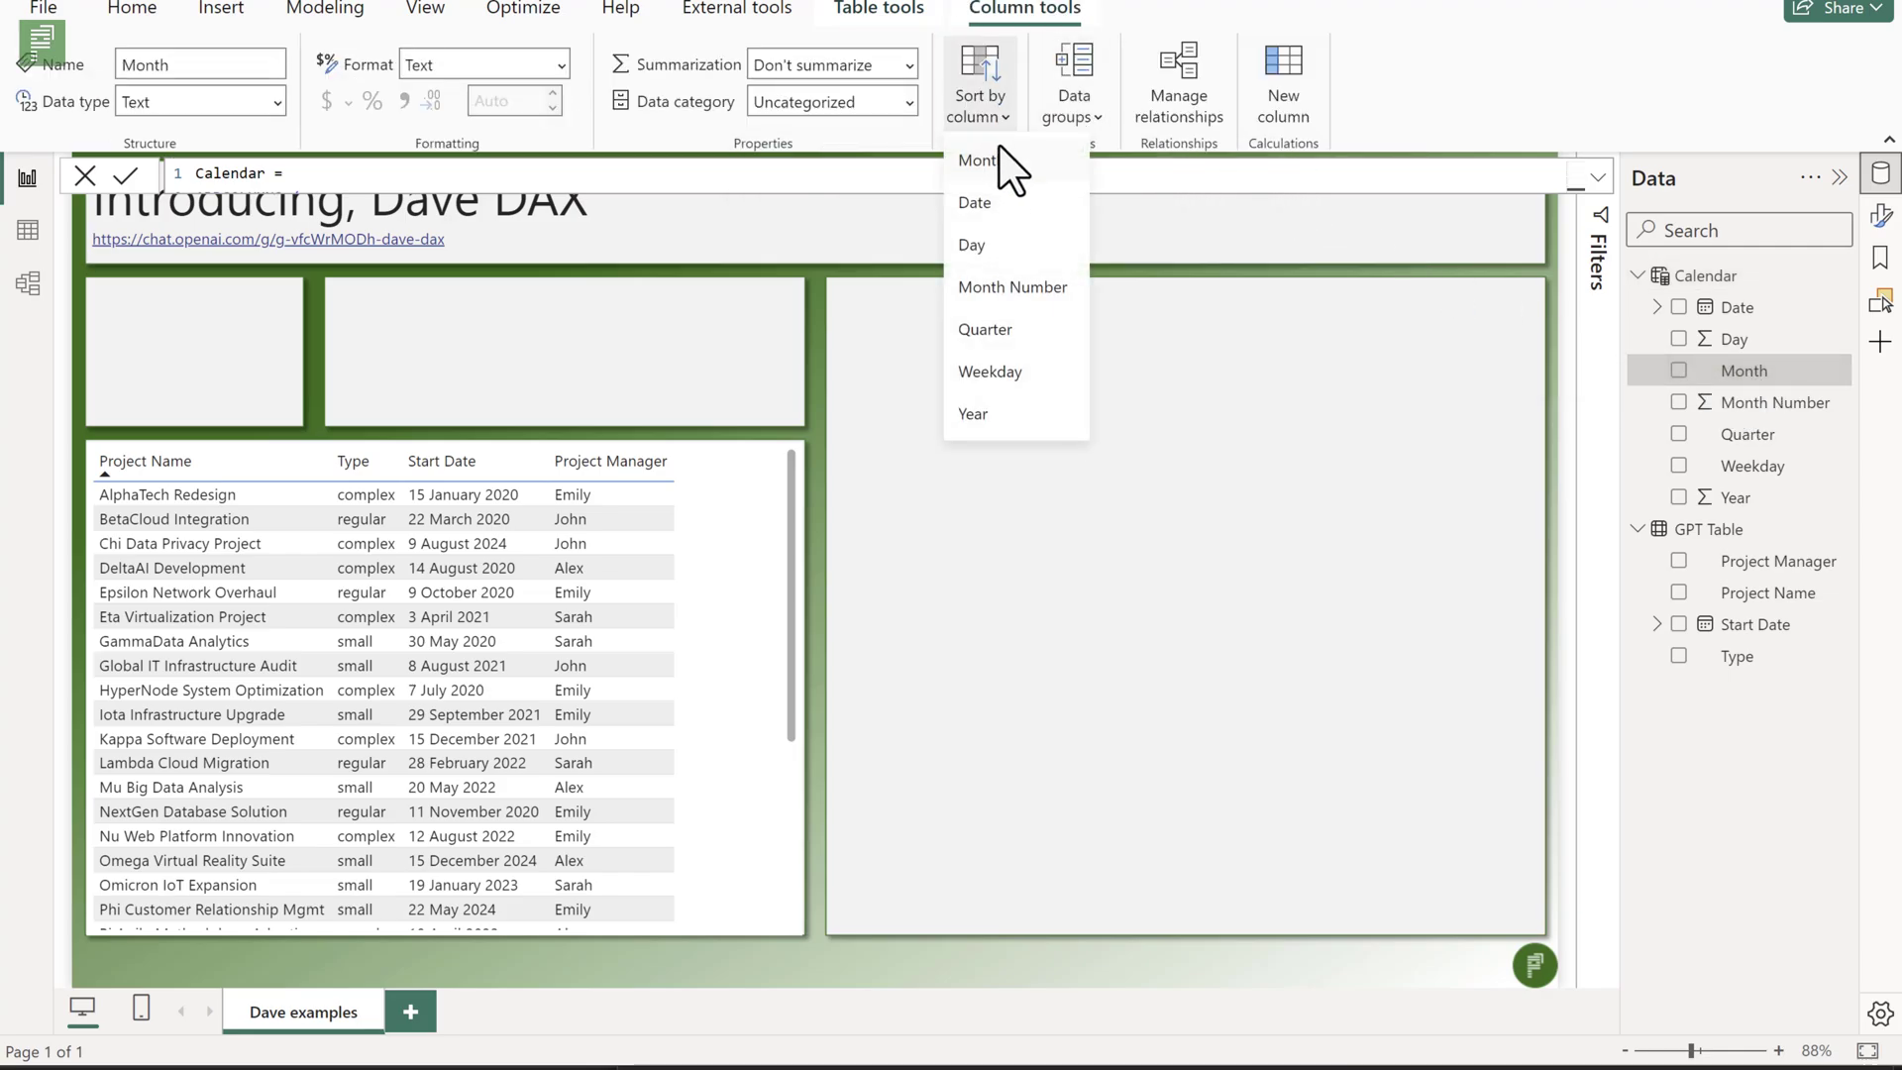
click(1018, 288)
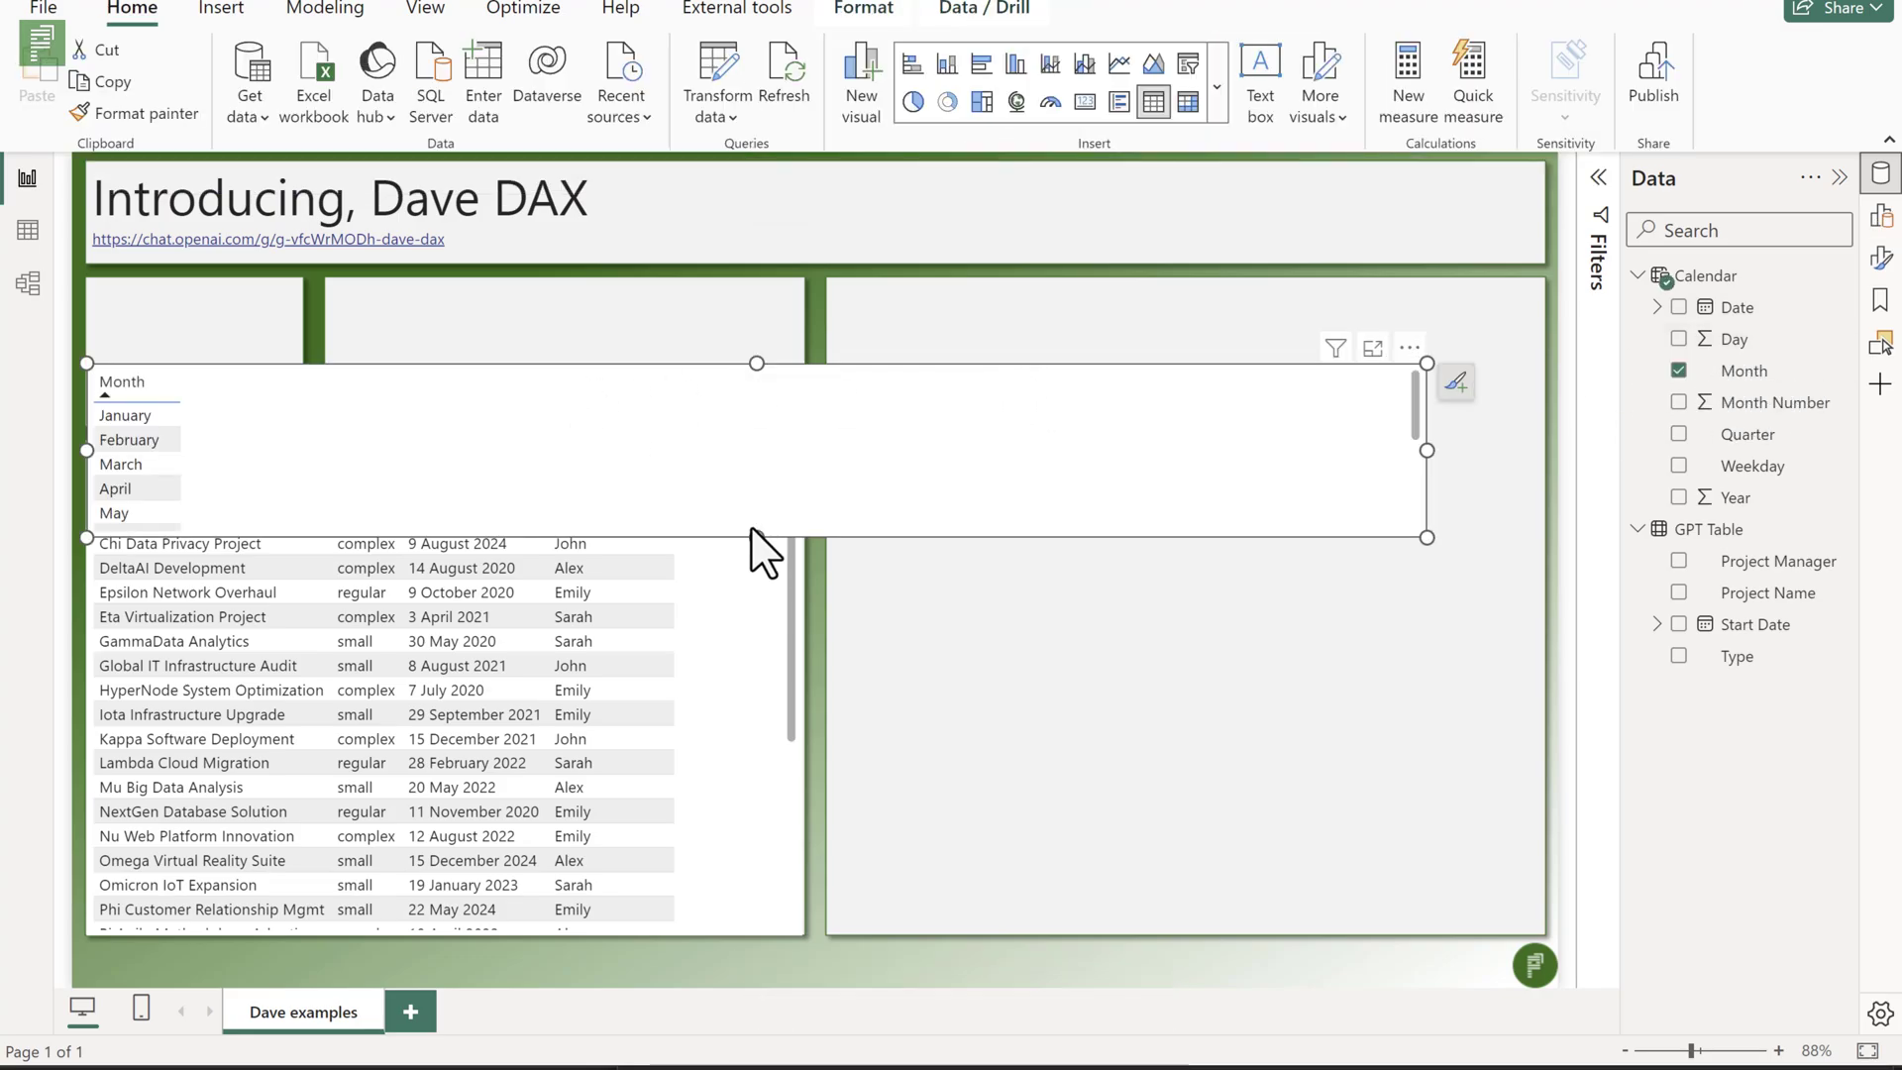
Resize the old Month slicer, then remove it from the page.
drag(752, 535, 706, 728)
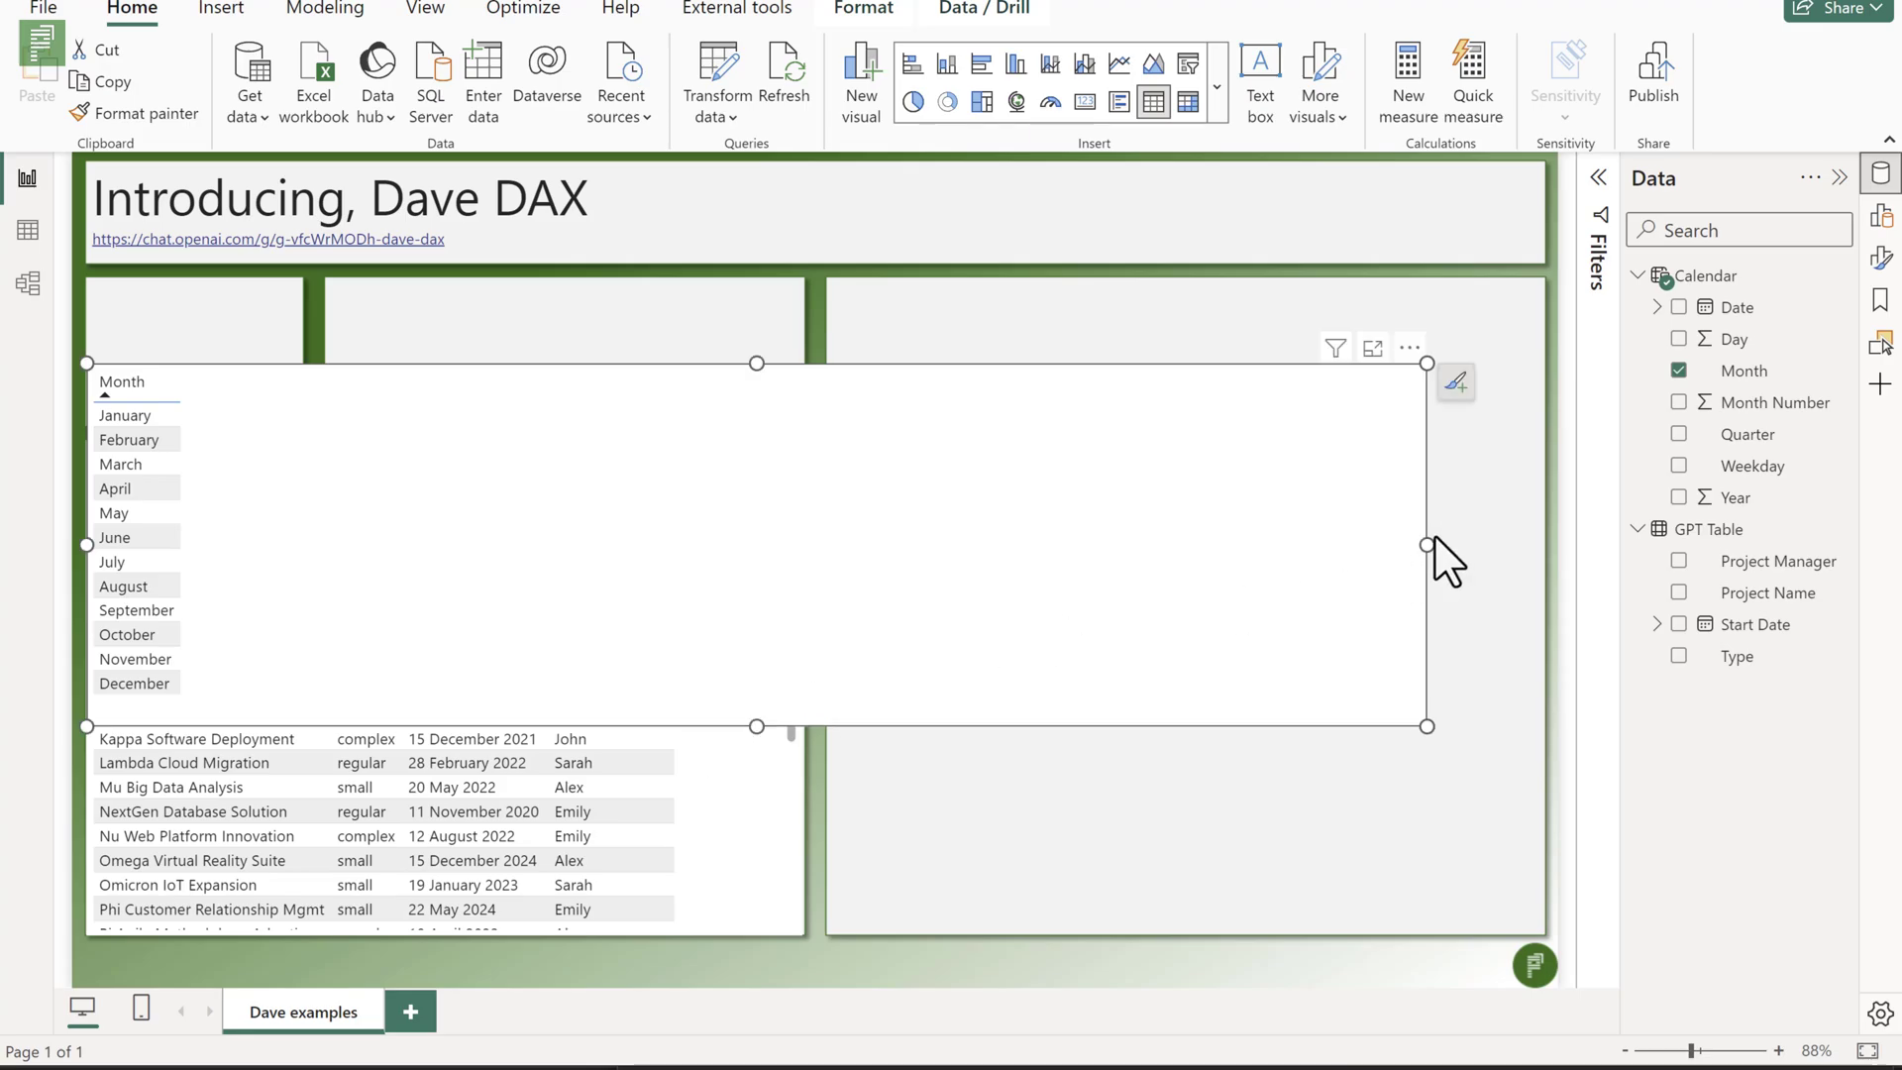
drag(1427, 540, 581, 550)
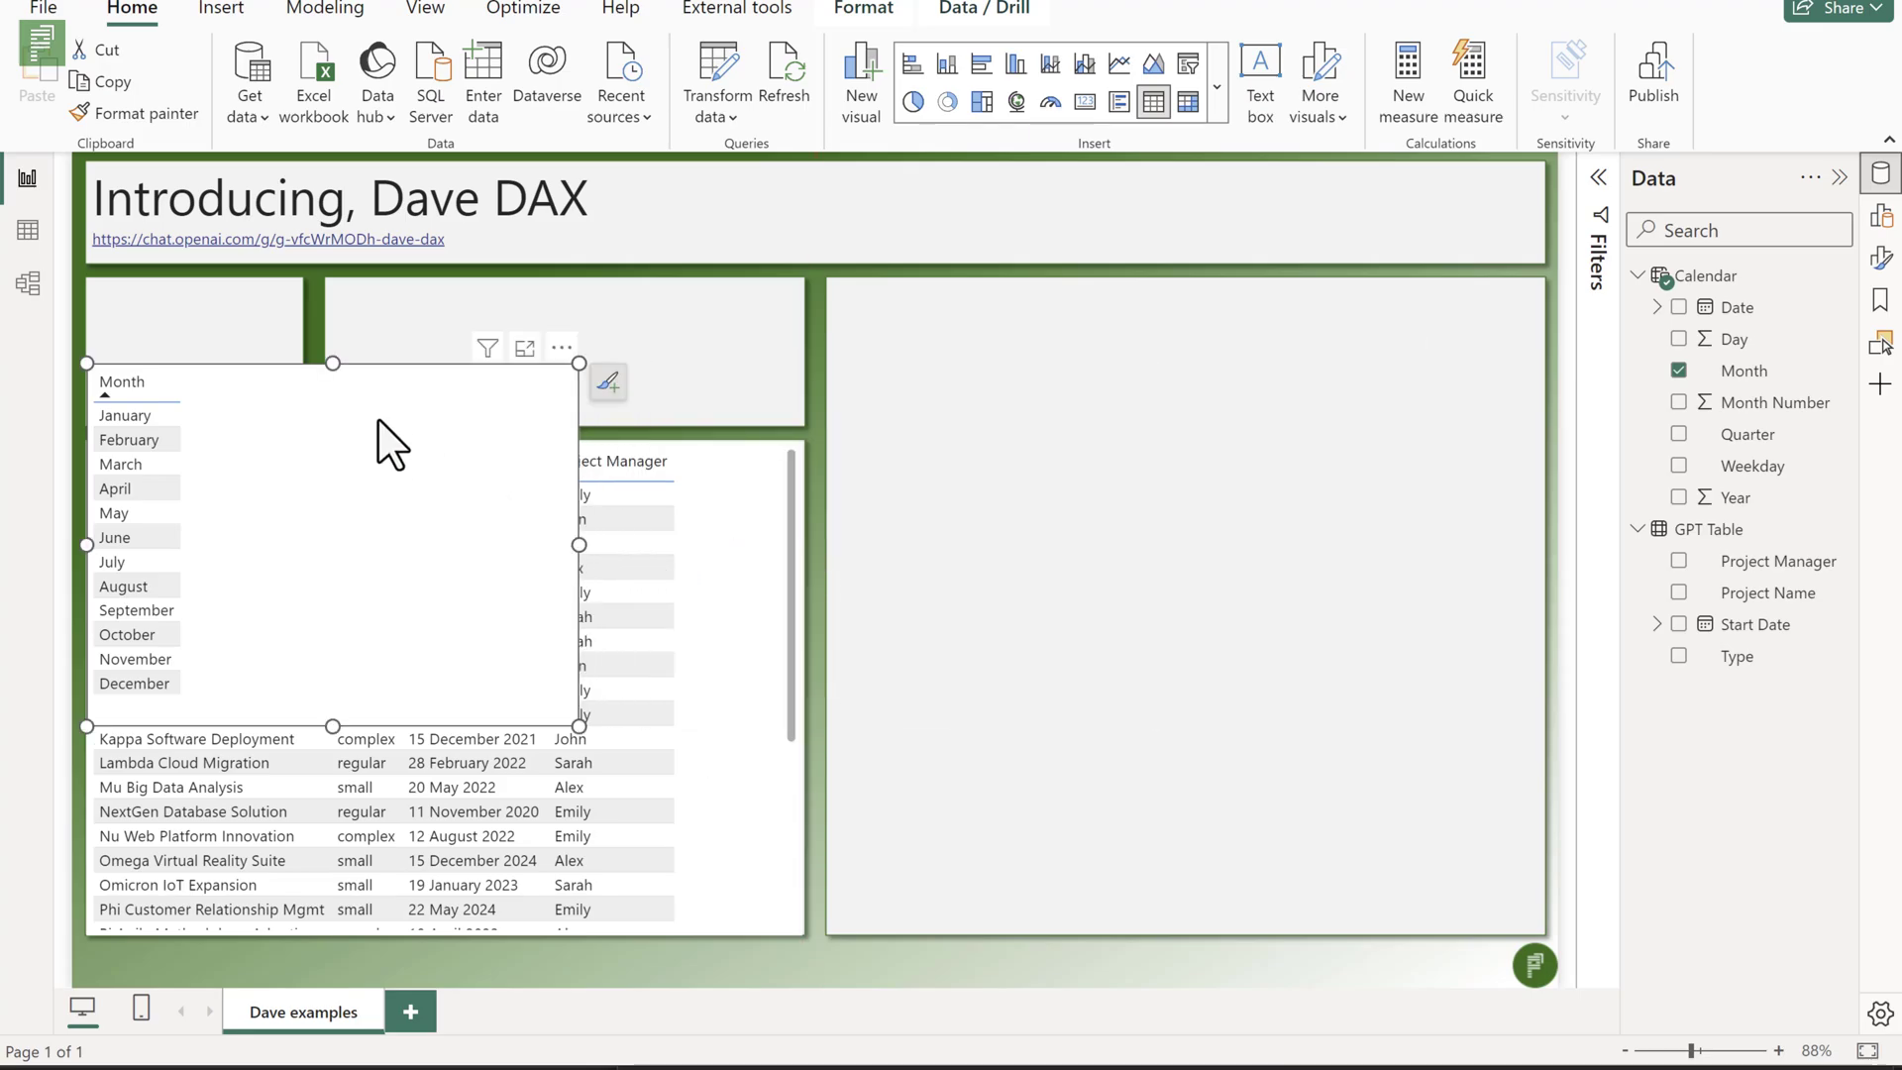
click(561, 348)
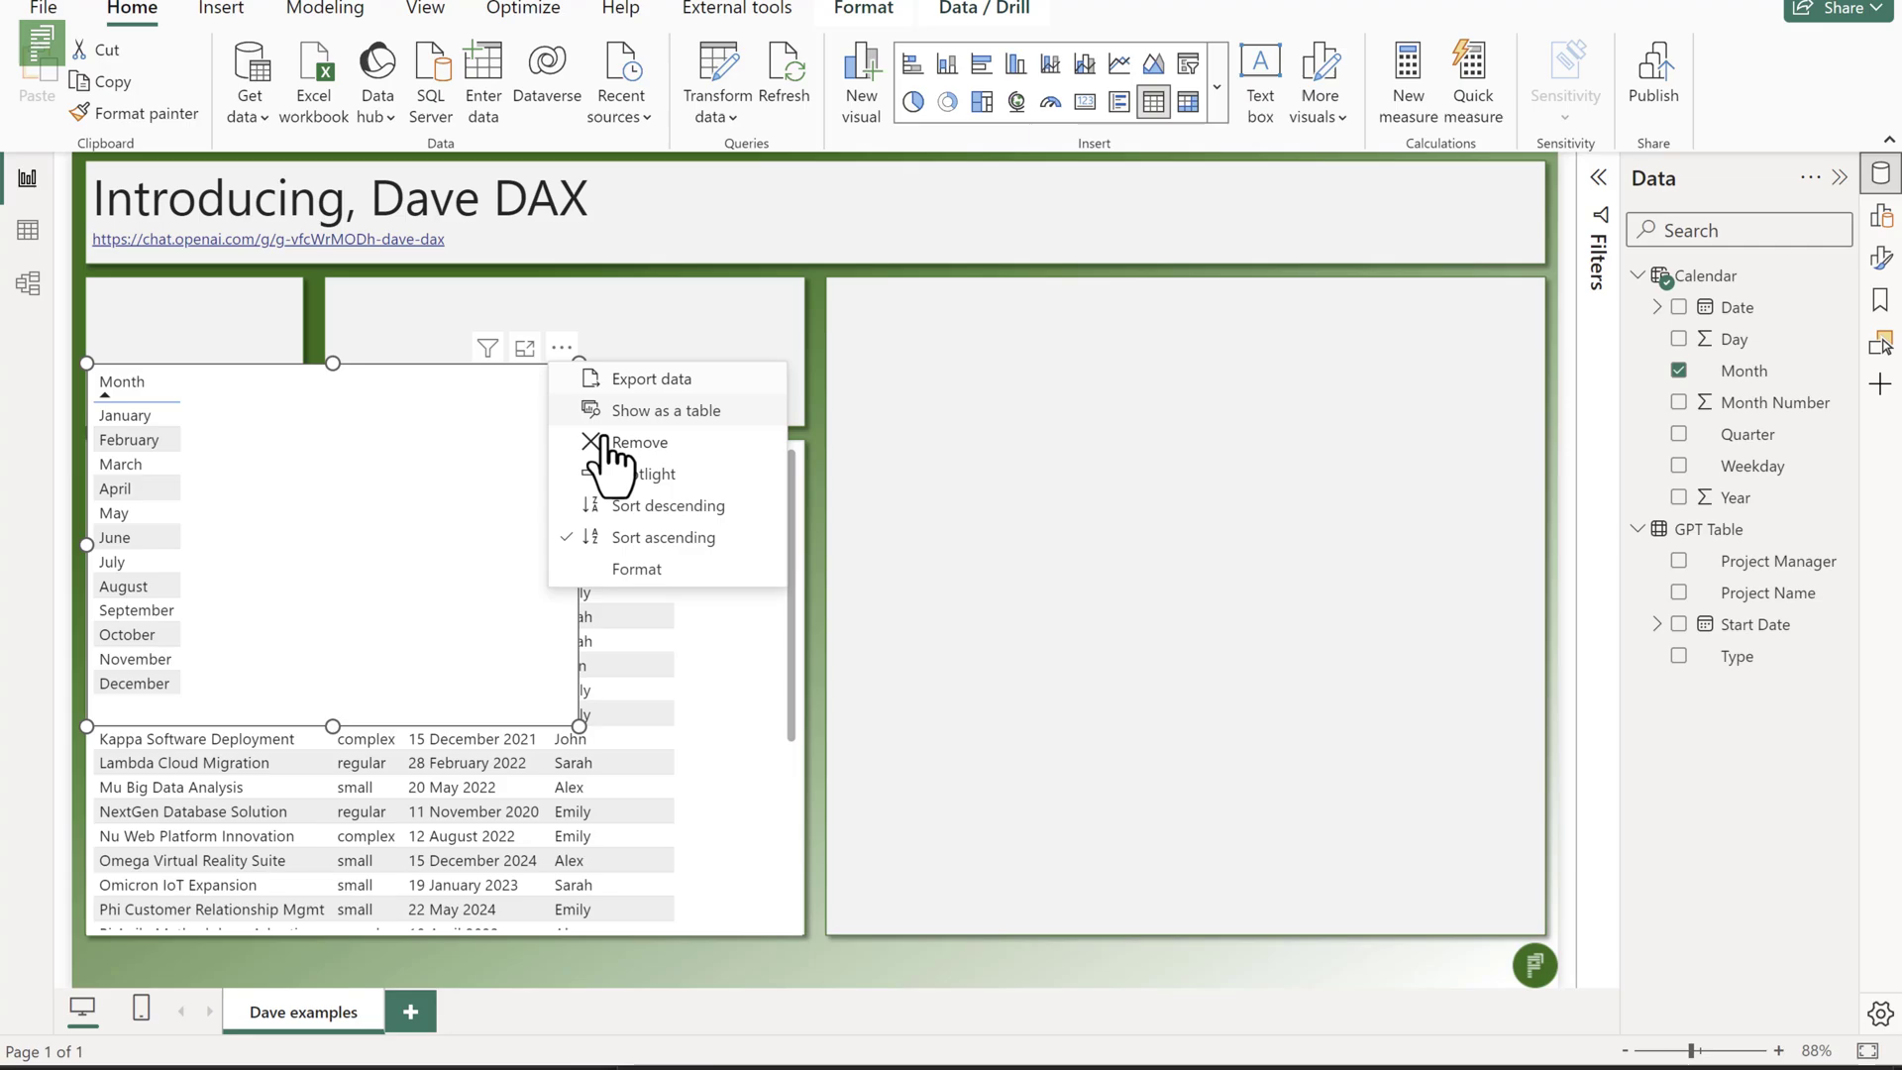
click(605, 443)
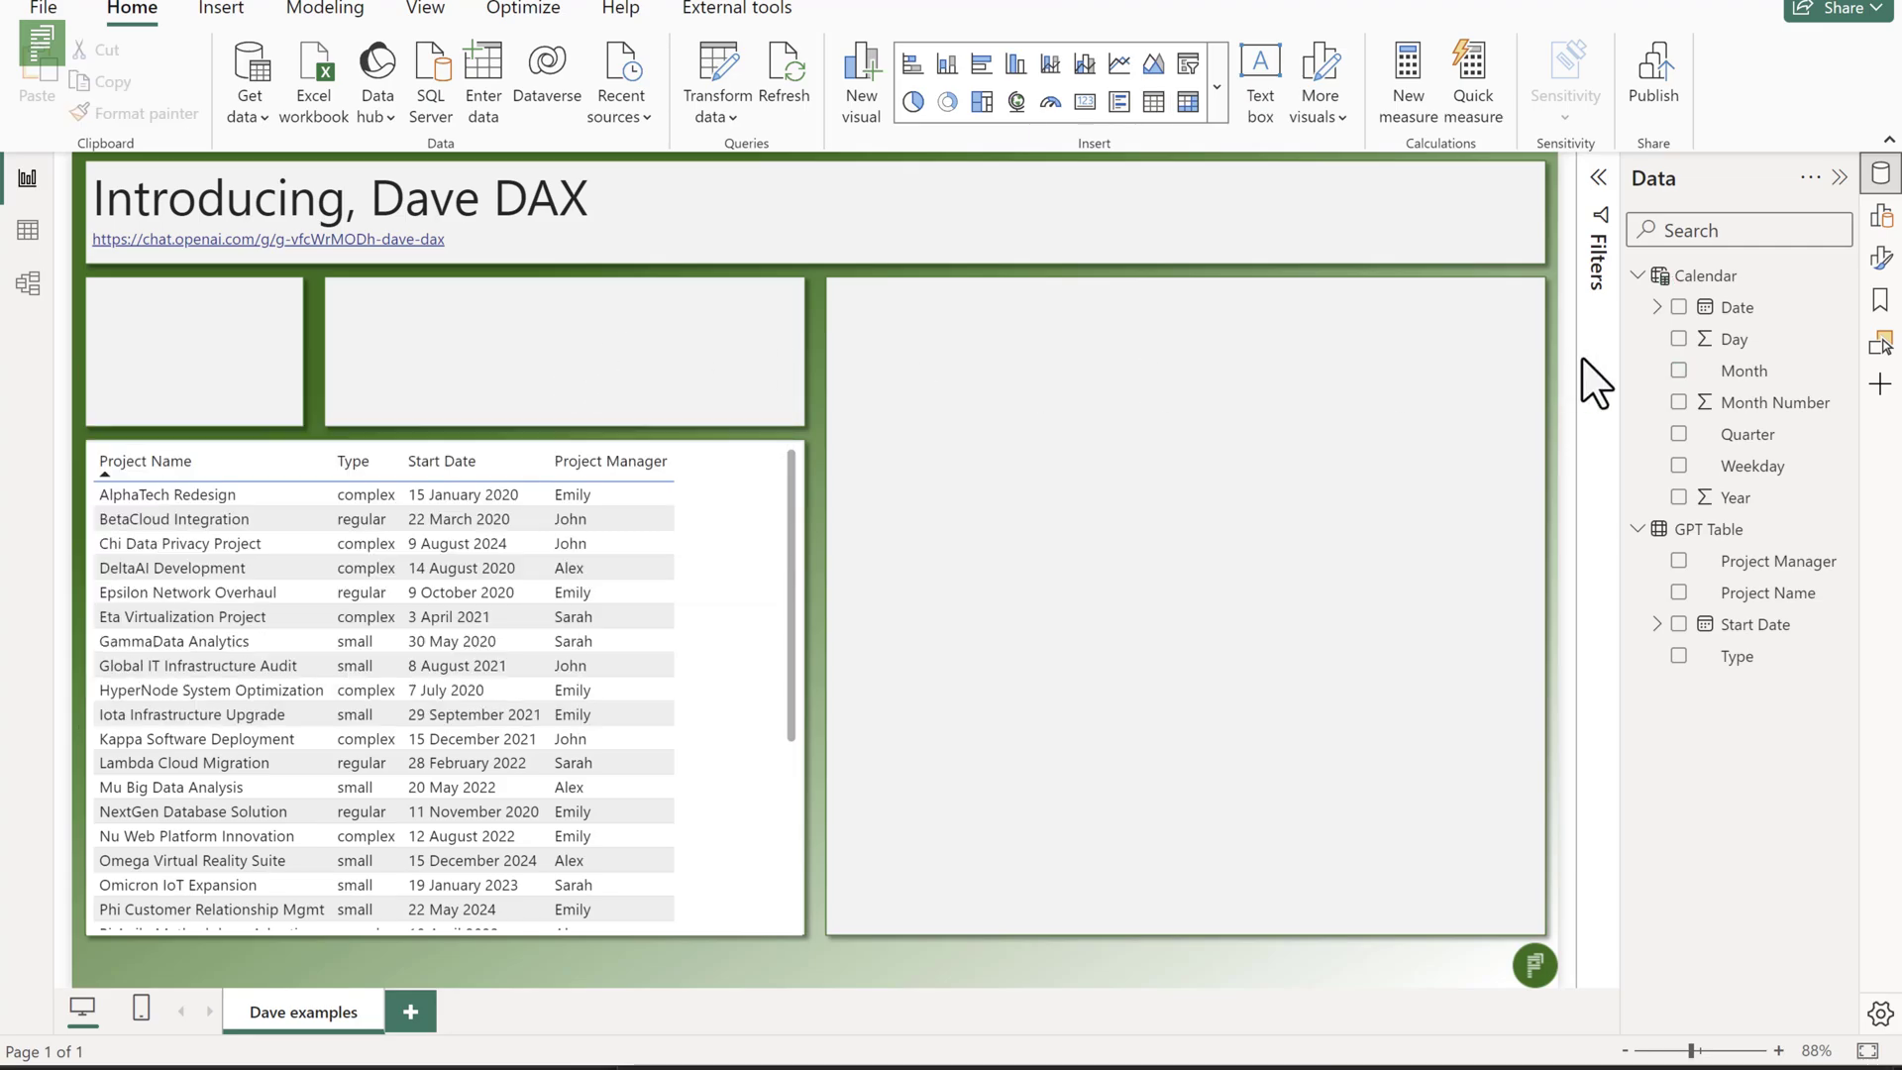
Add Calendar Date as a table visual and fit it in the box above the projects table.
drag(1729, 309, 1016, 365)
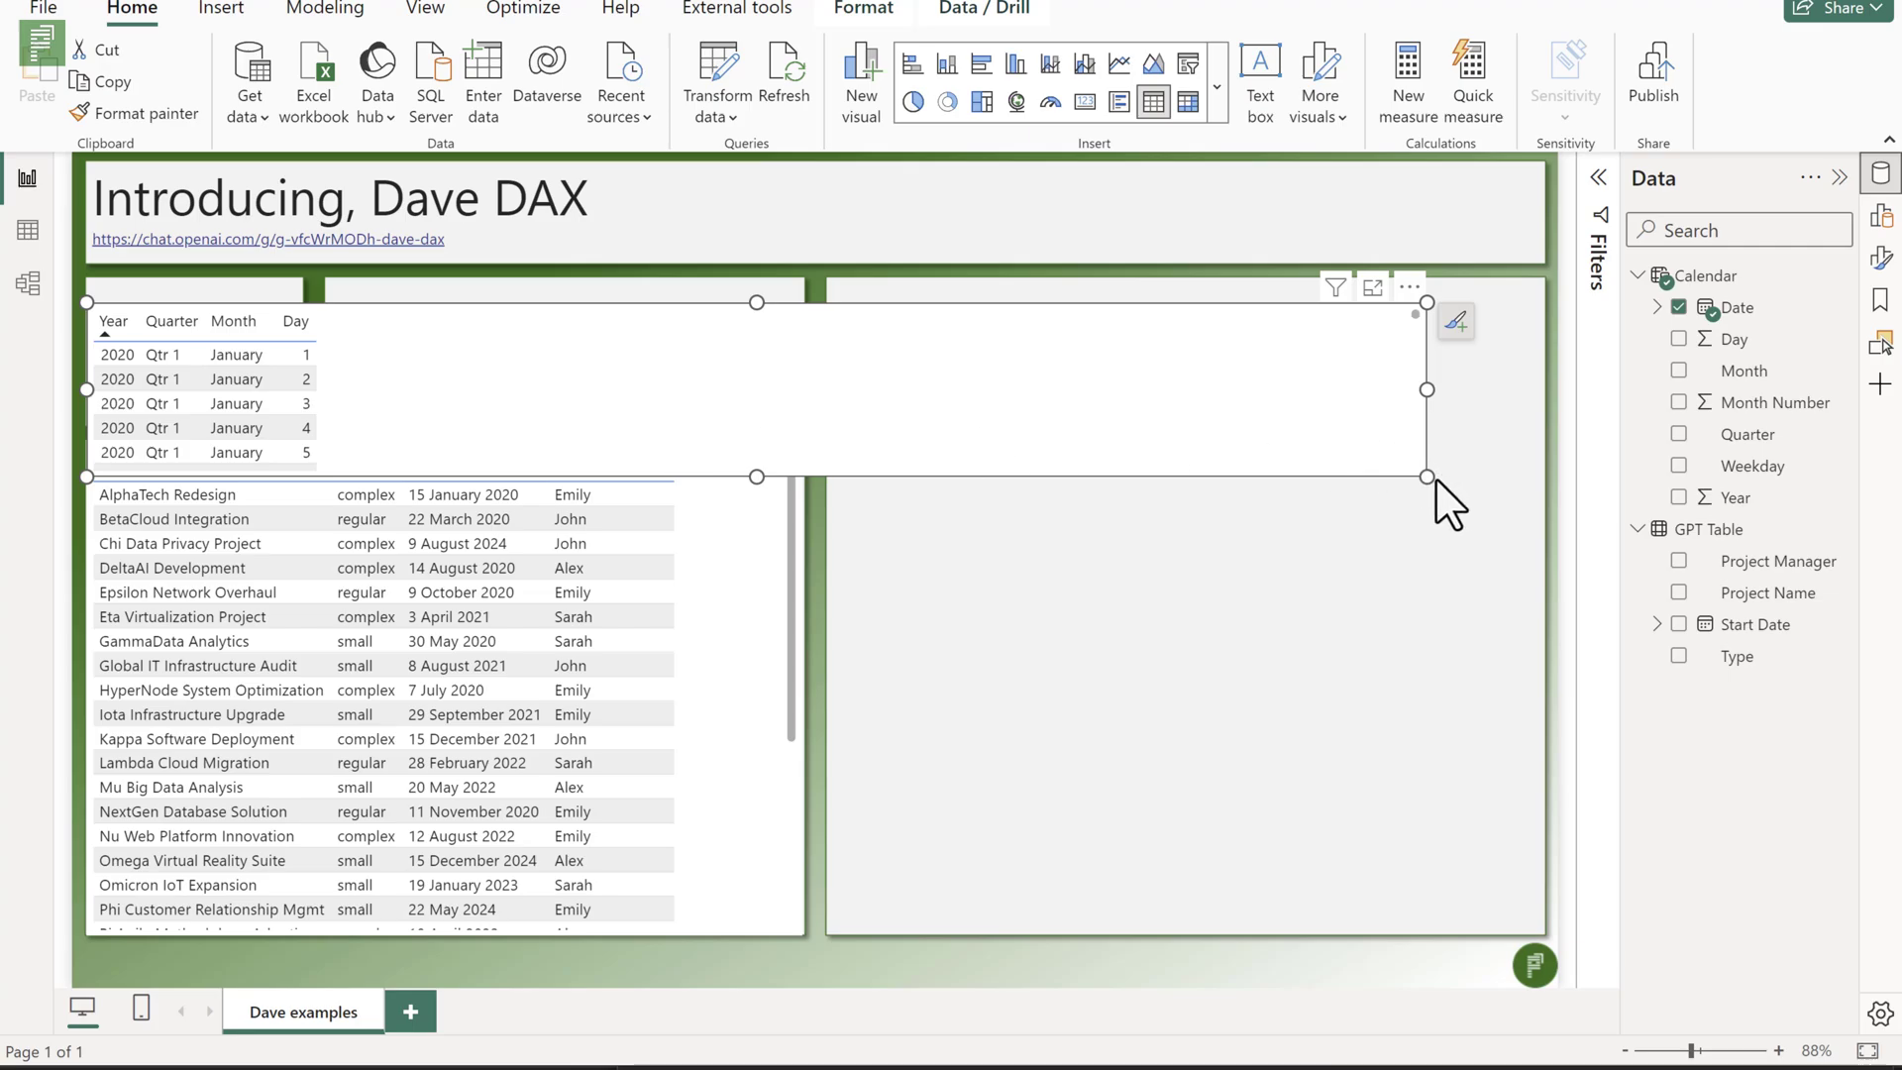
drag(1427, 476, 799, 422)
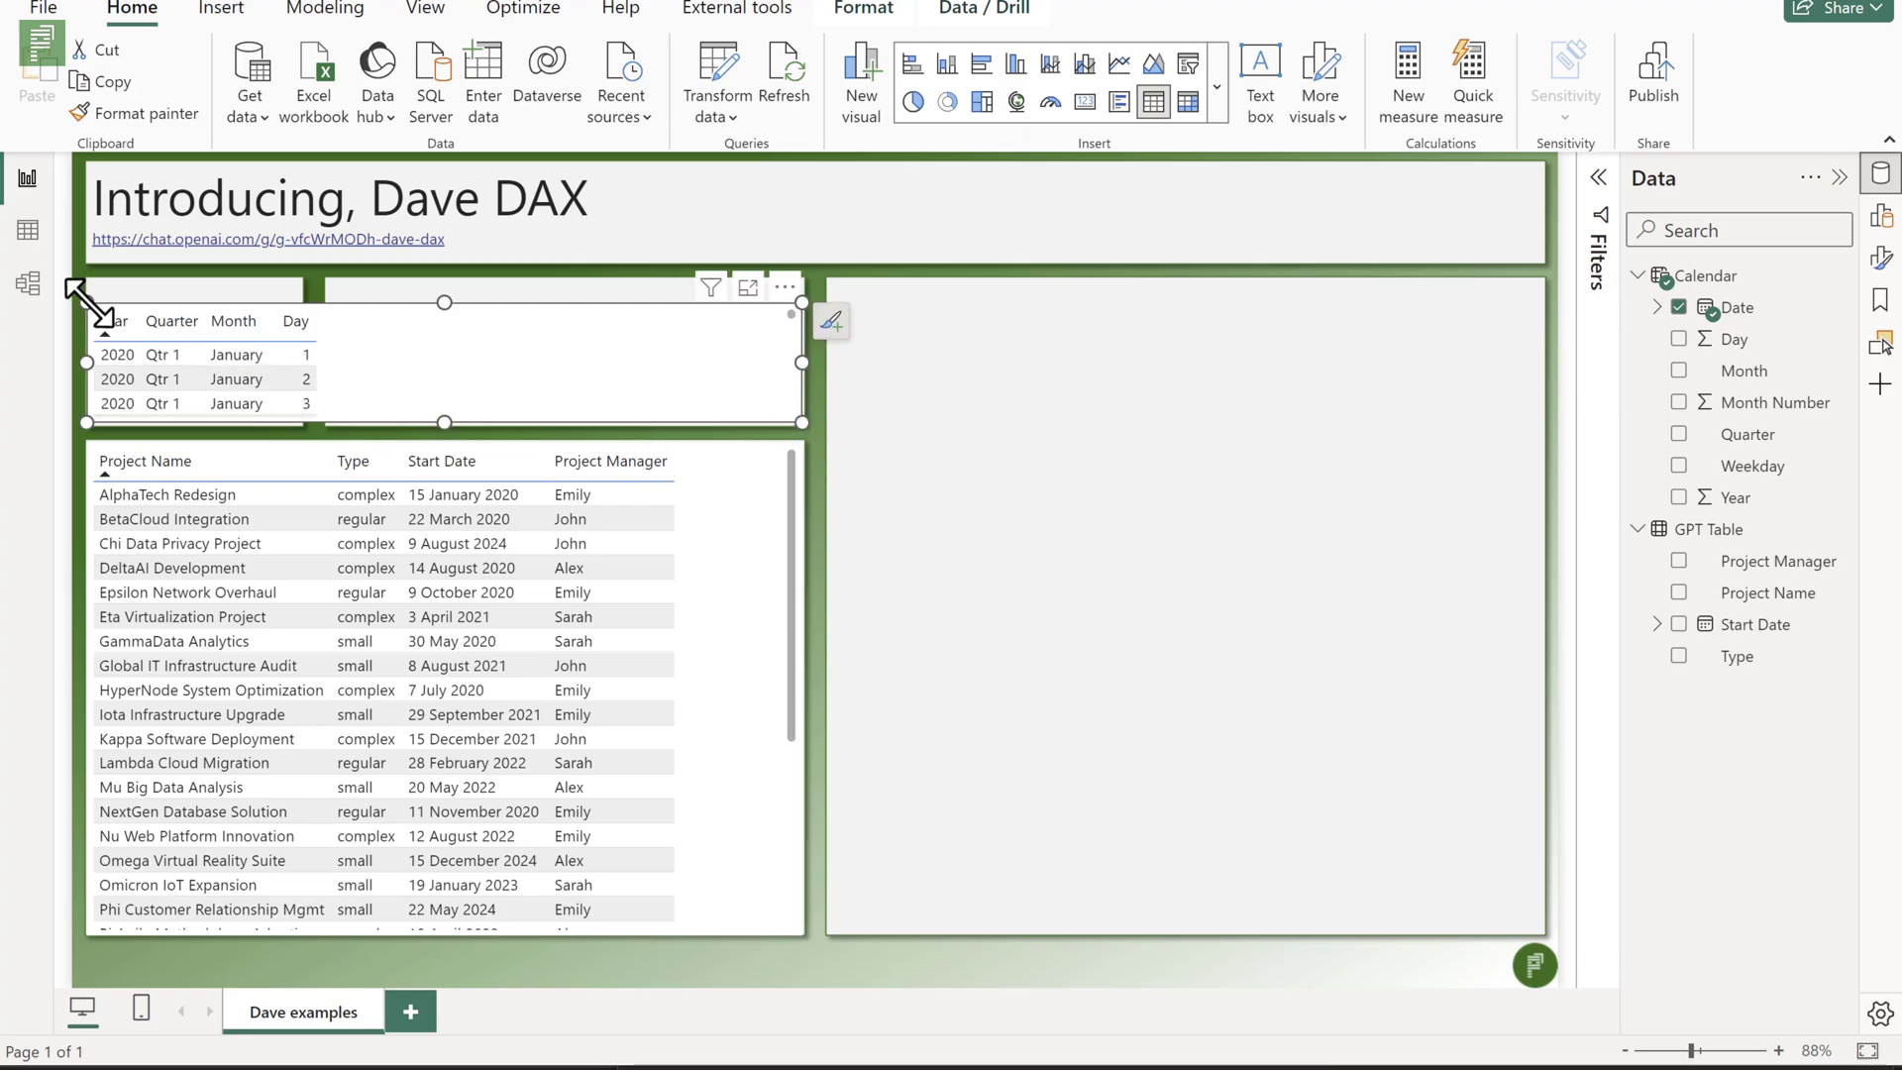
drag(88, 302, 324, 280)
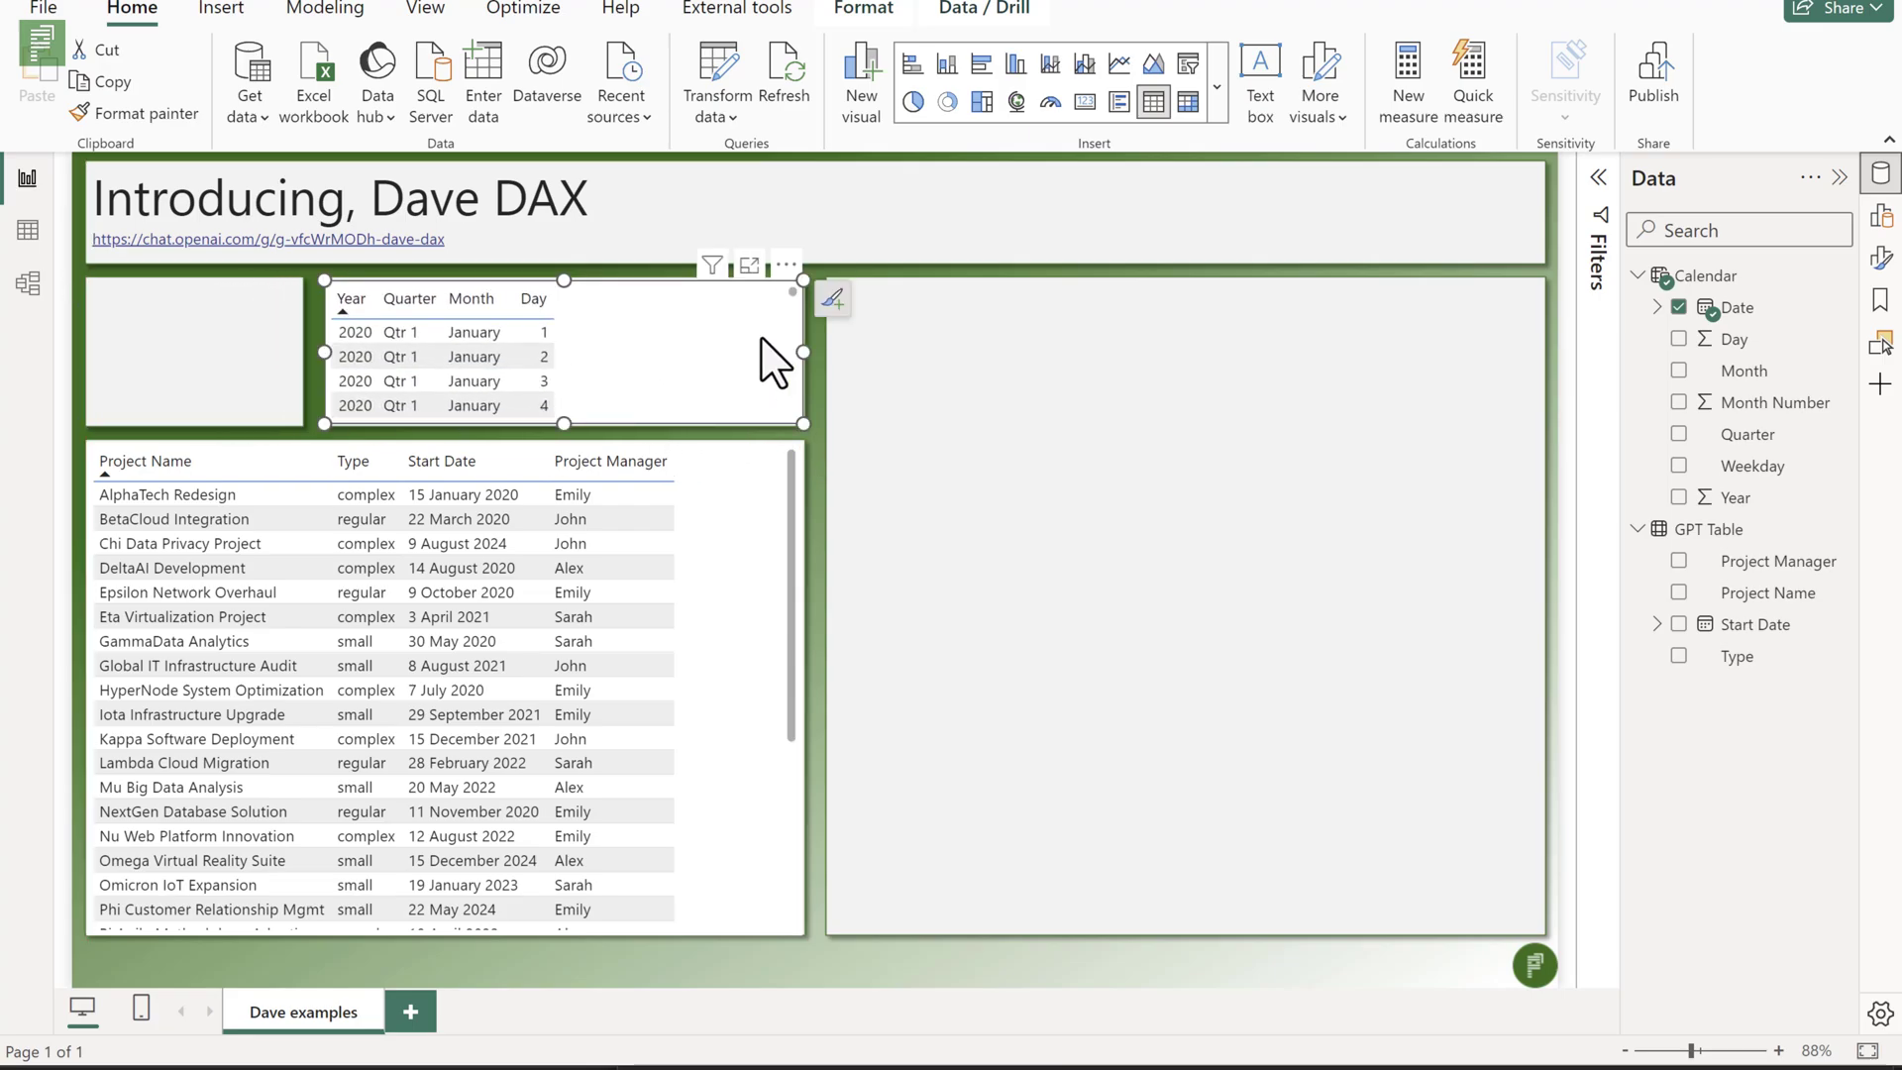
Change the Calendar Date visual to a Slicer with a Year, Quarter, Month, Day hierarchy.
click(1882, 218)
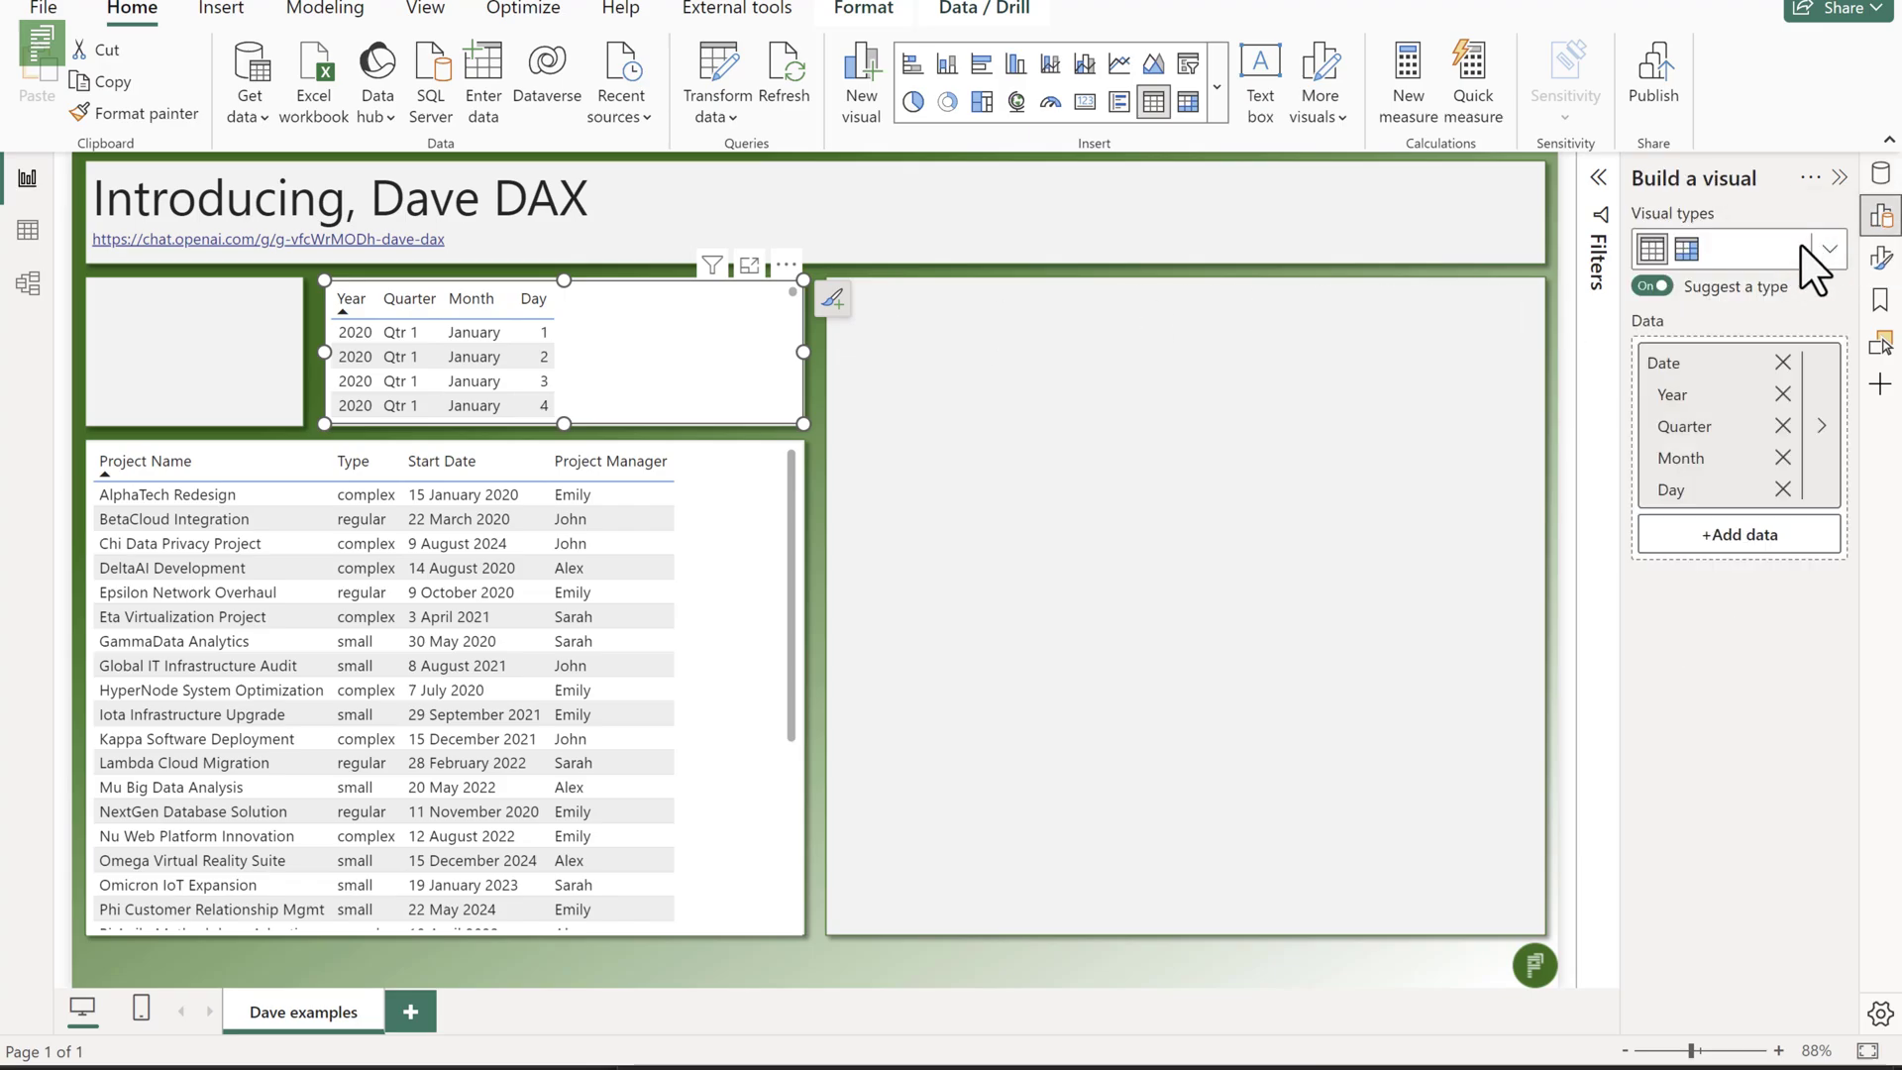
click(1827, 254)
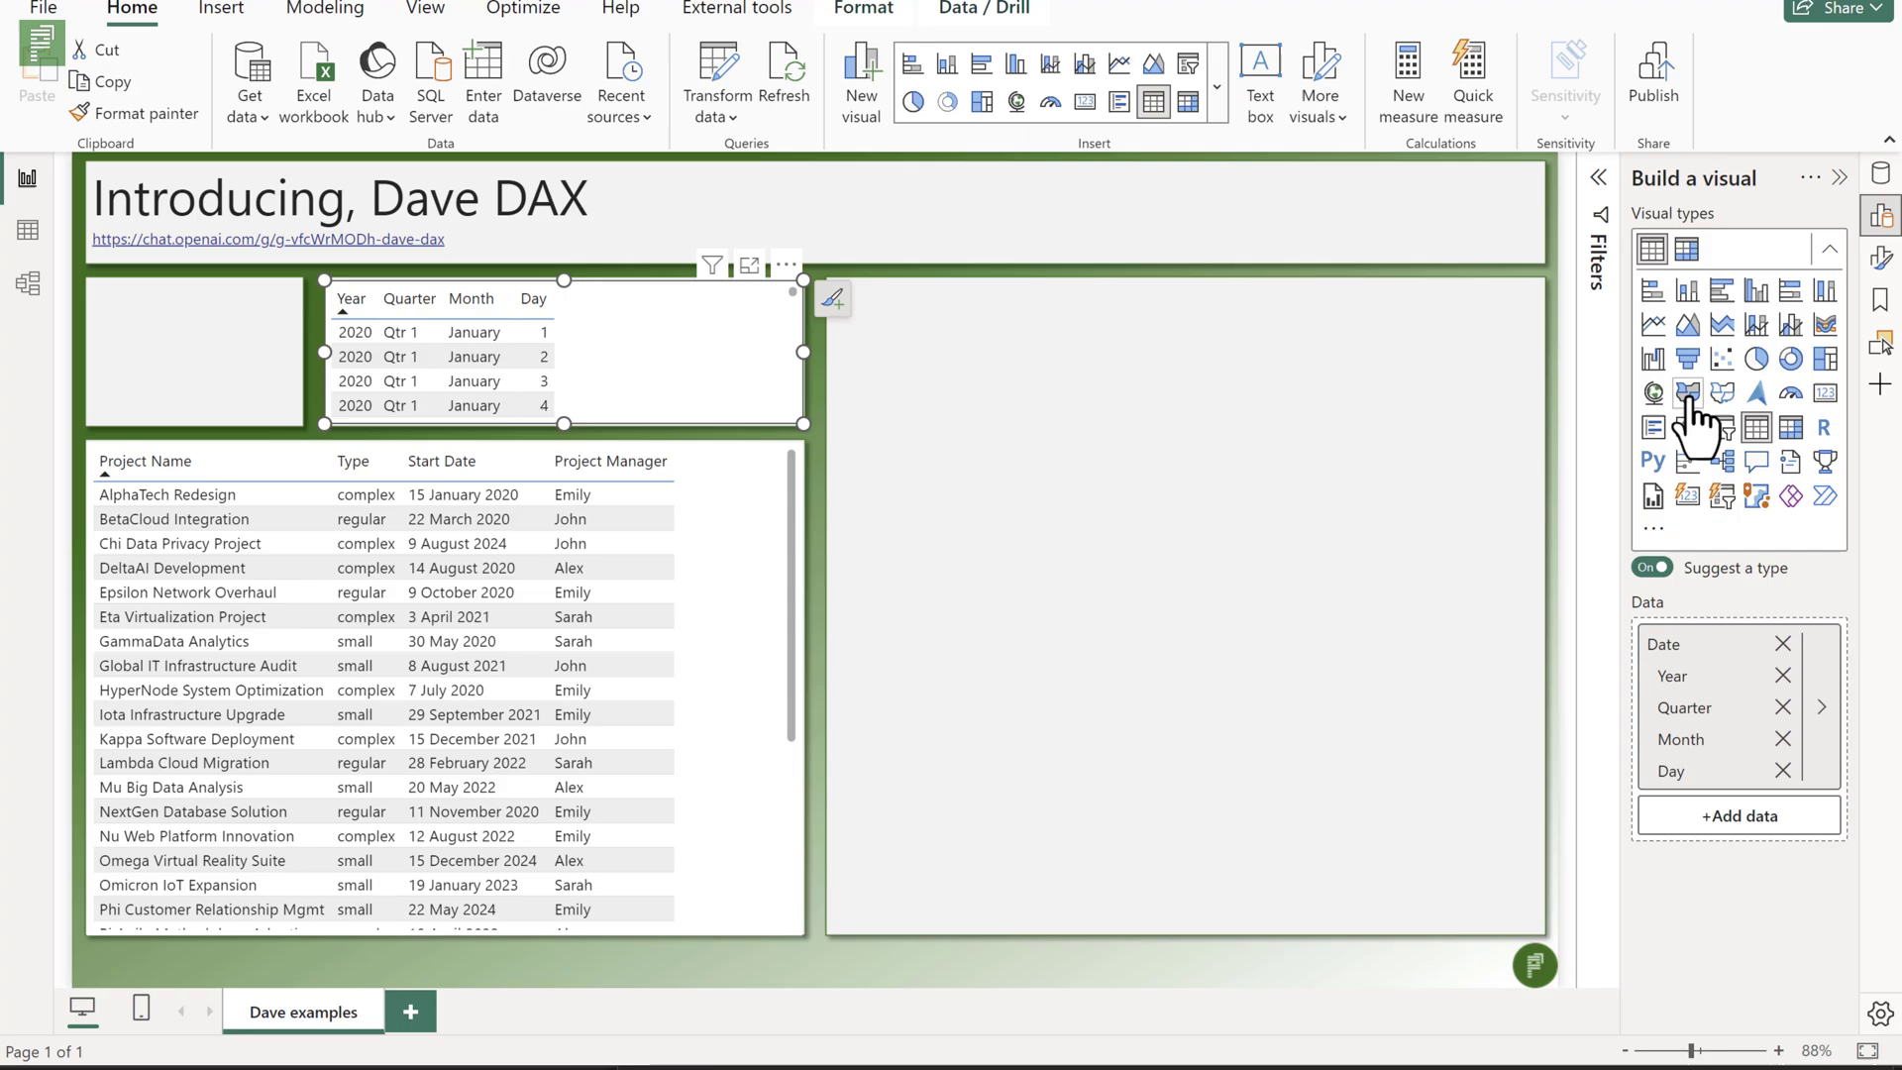
click(1725, 436)
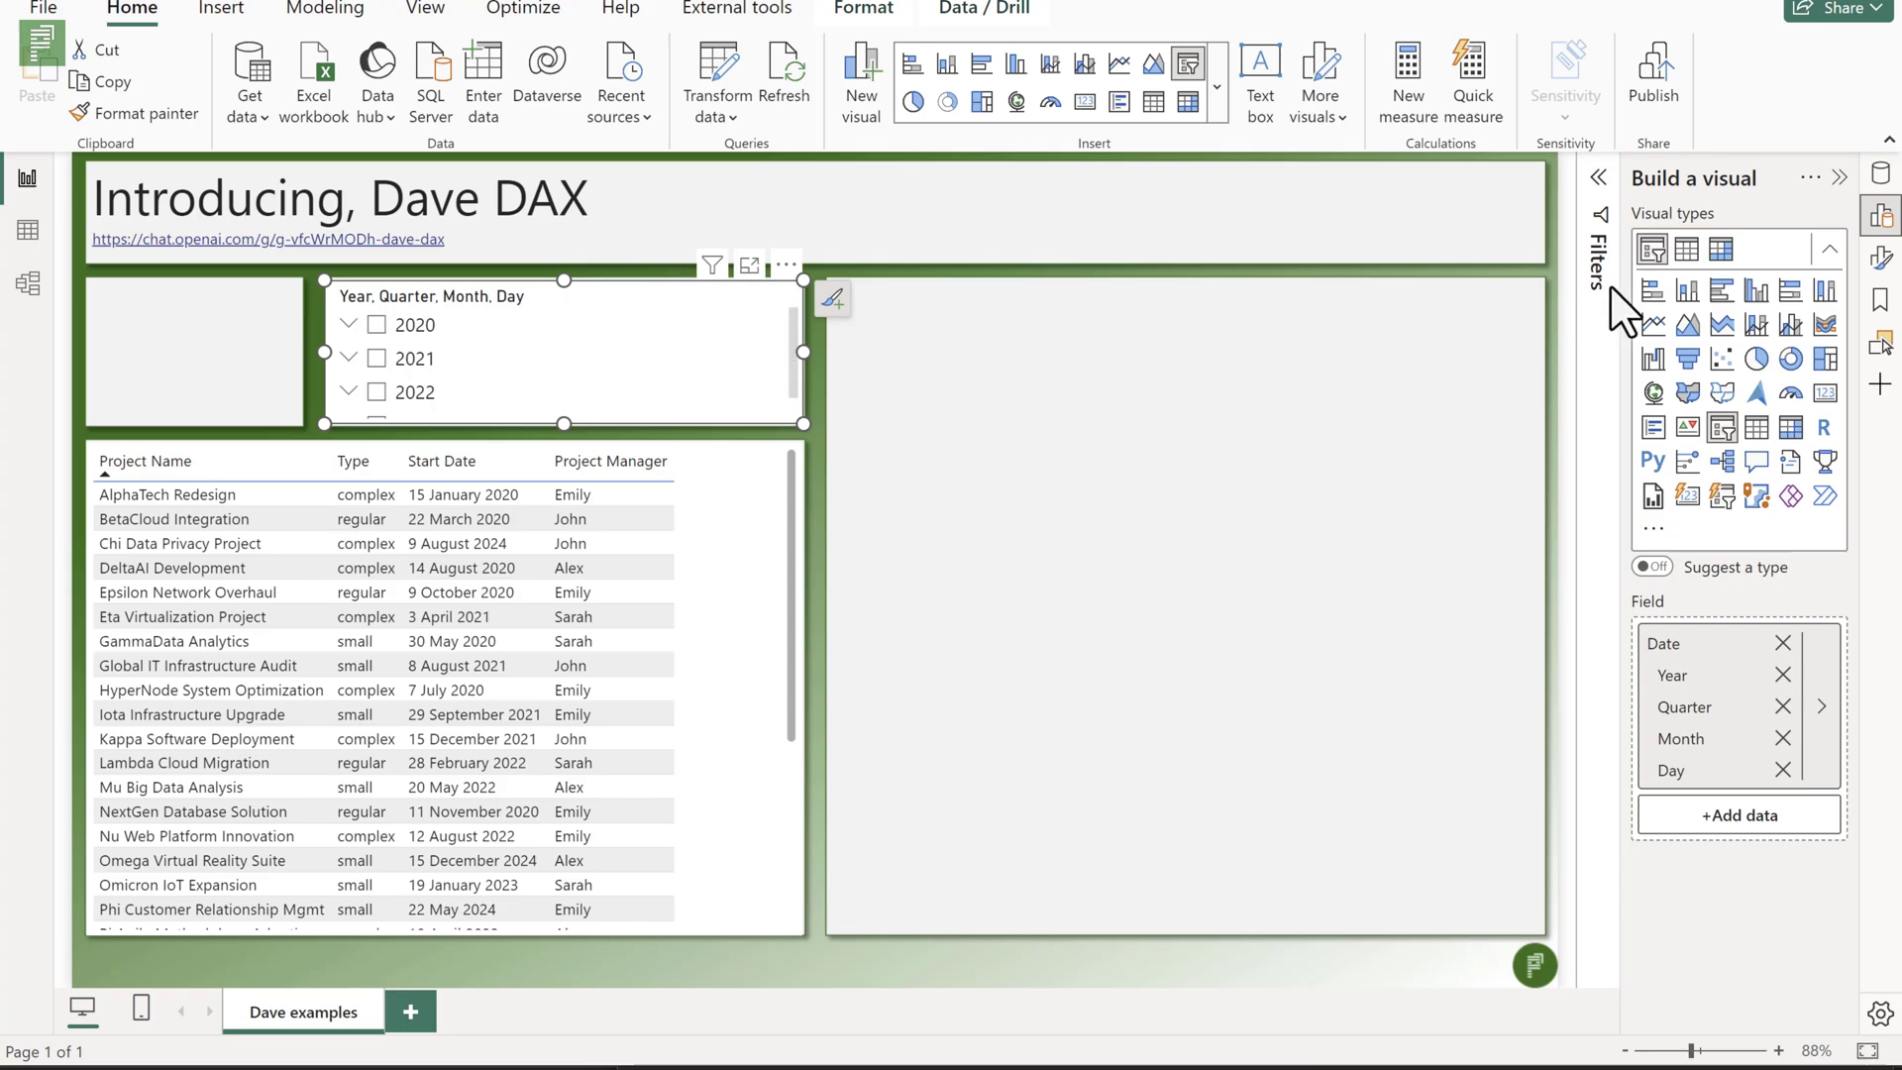
click(1881, 259)
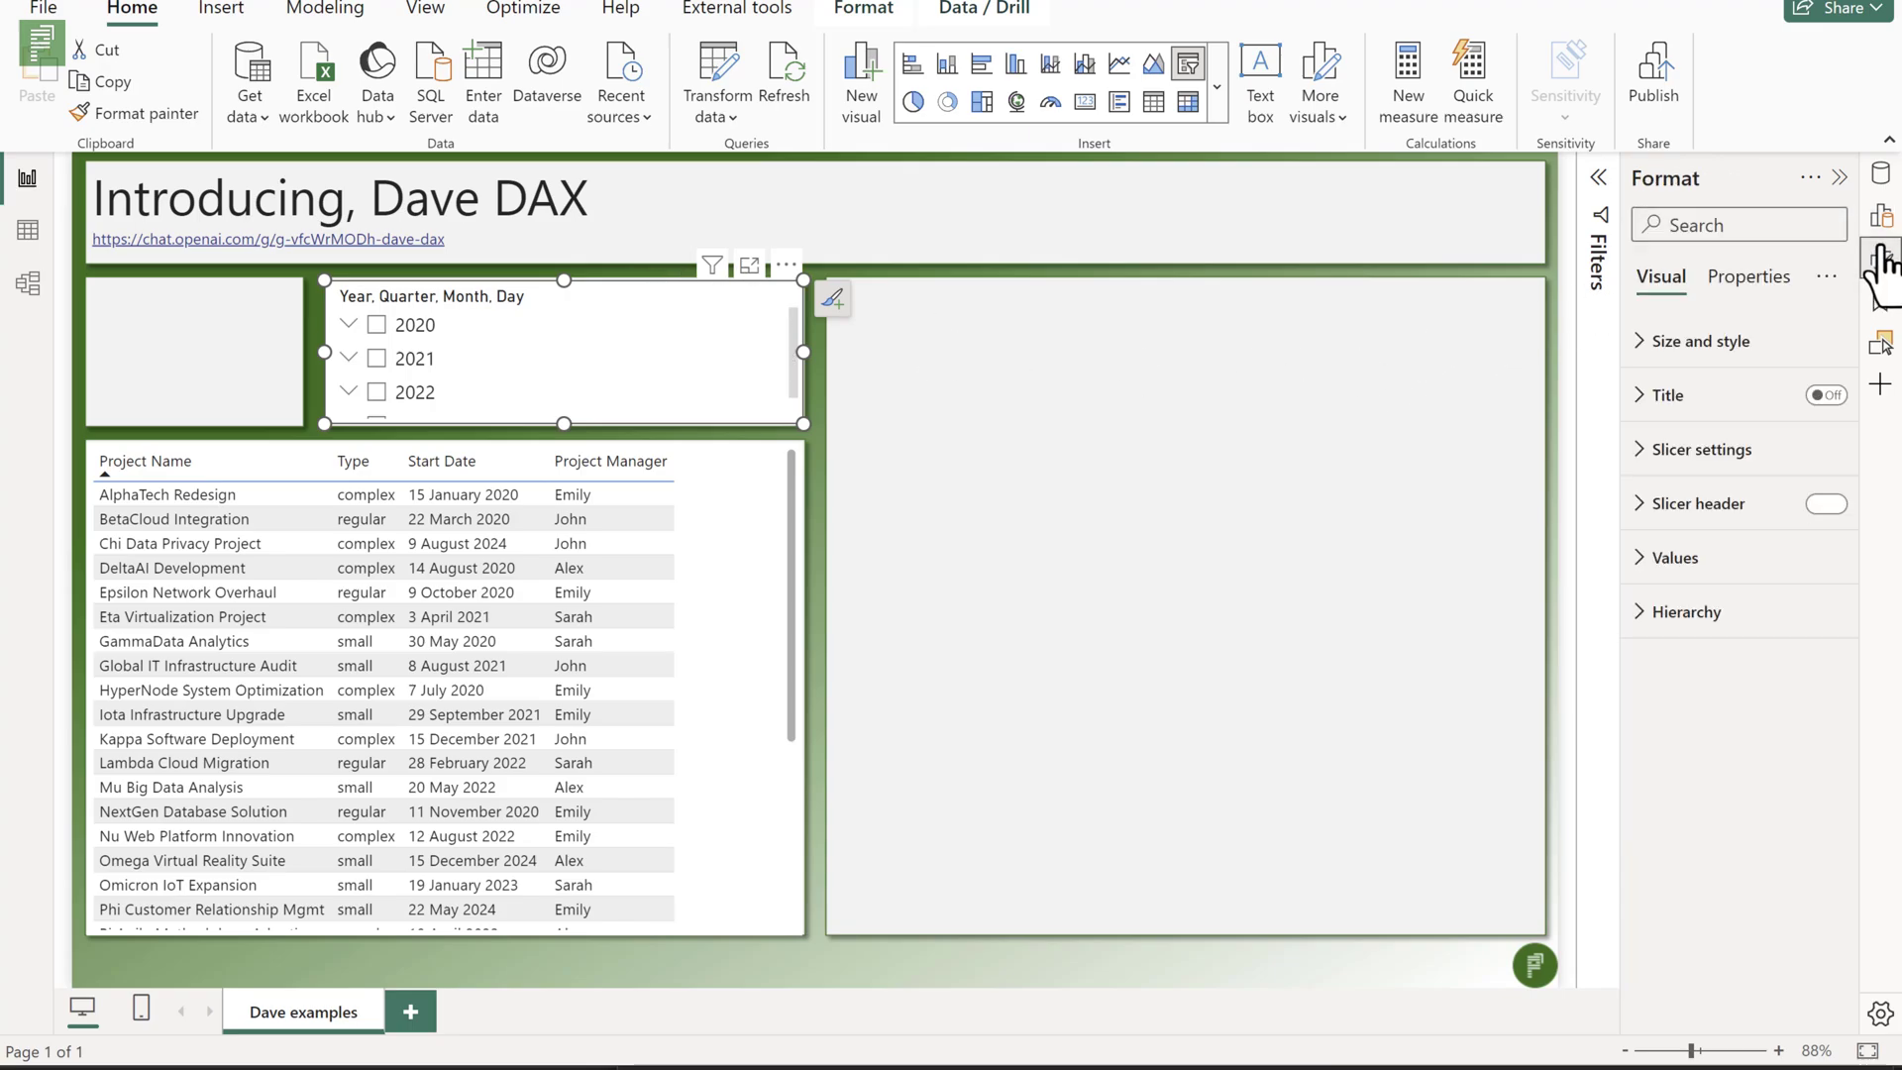
Switch the slicer's Date field from Date Hierarchy to plain Date.
click(1682, 448)
click(1709, 583)
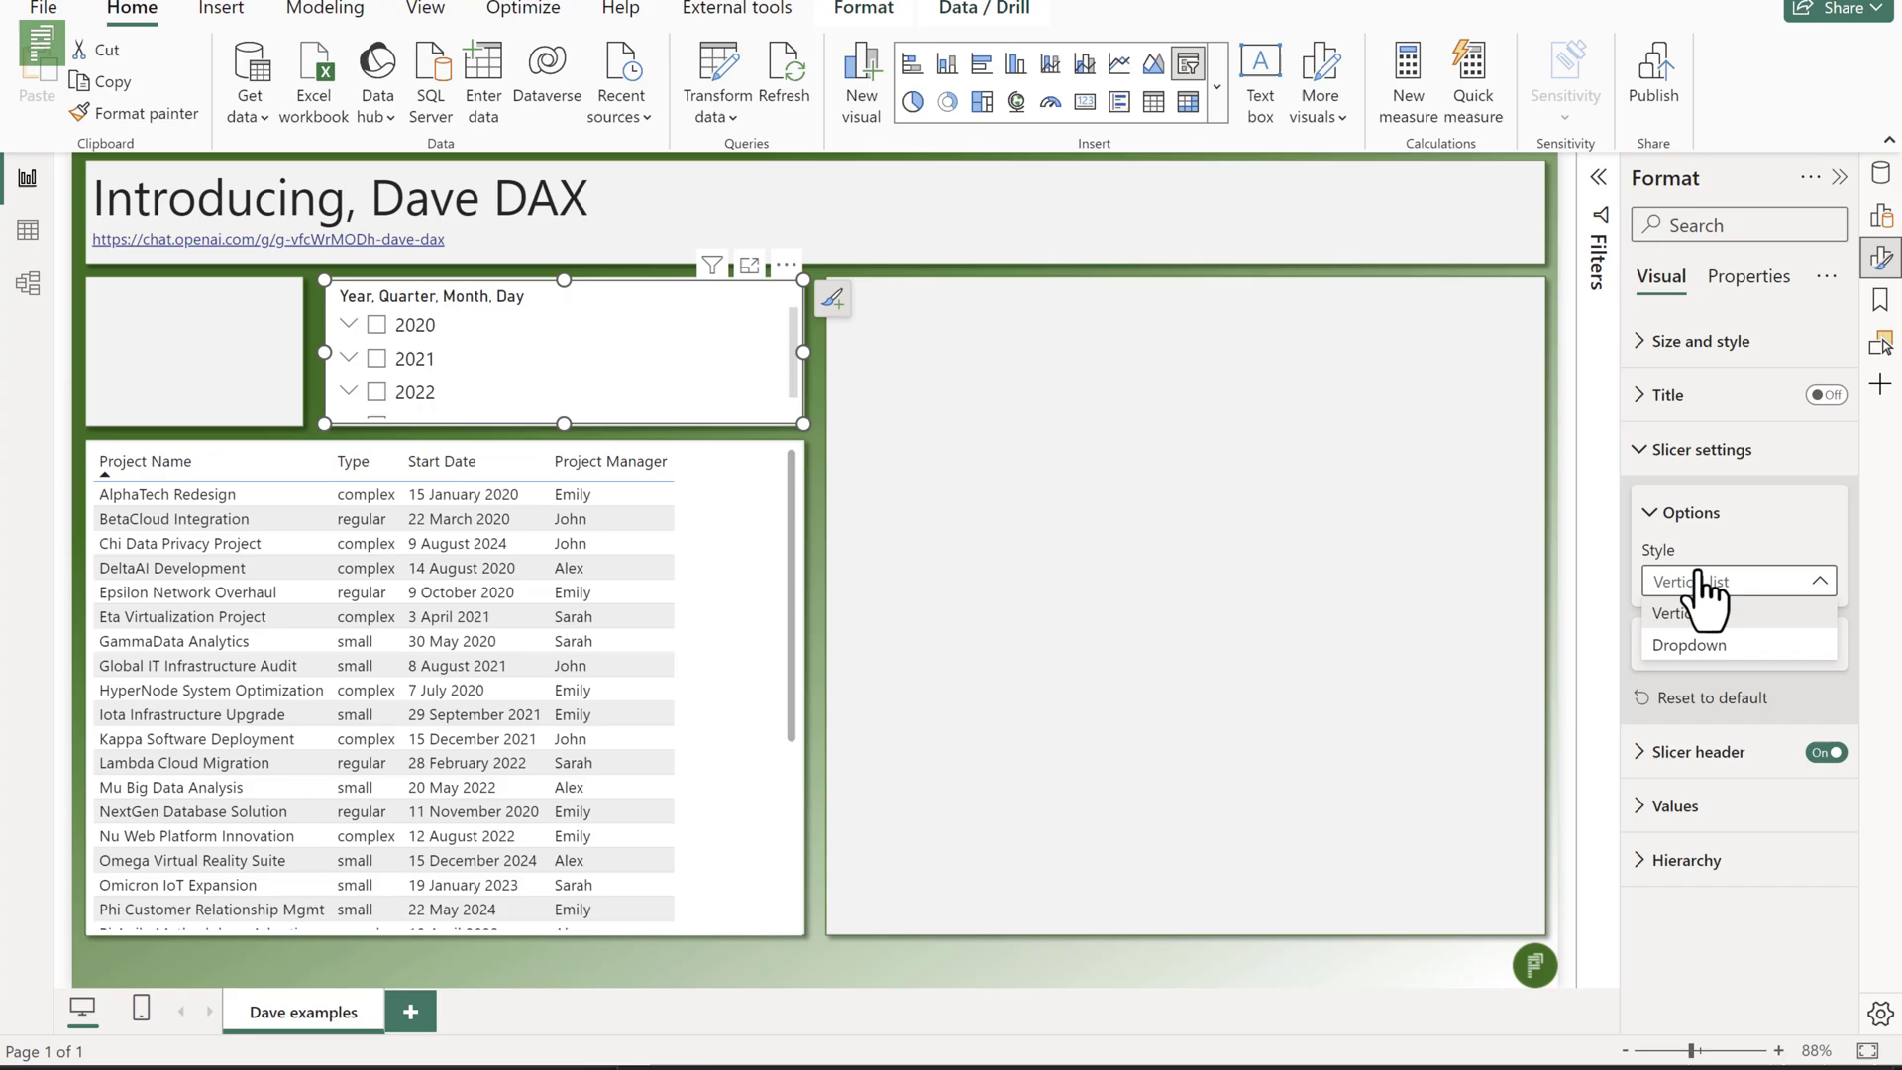
click(1763, 583)
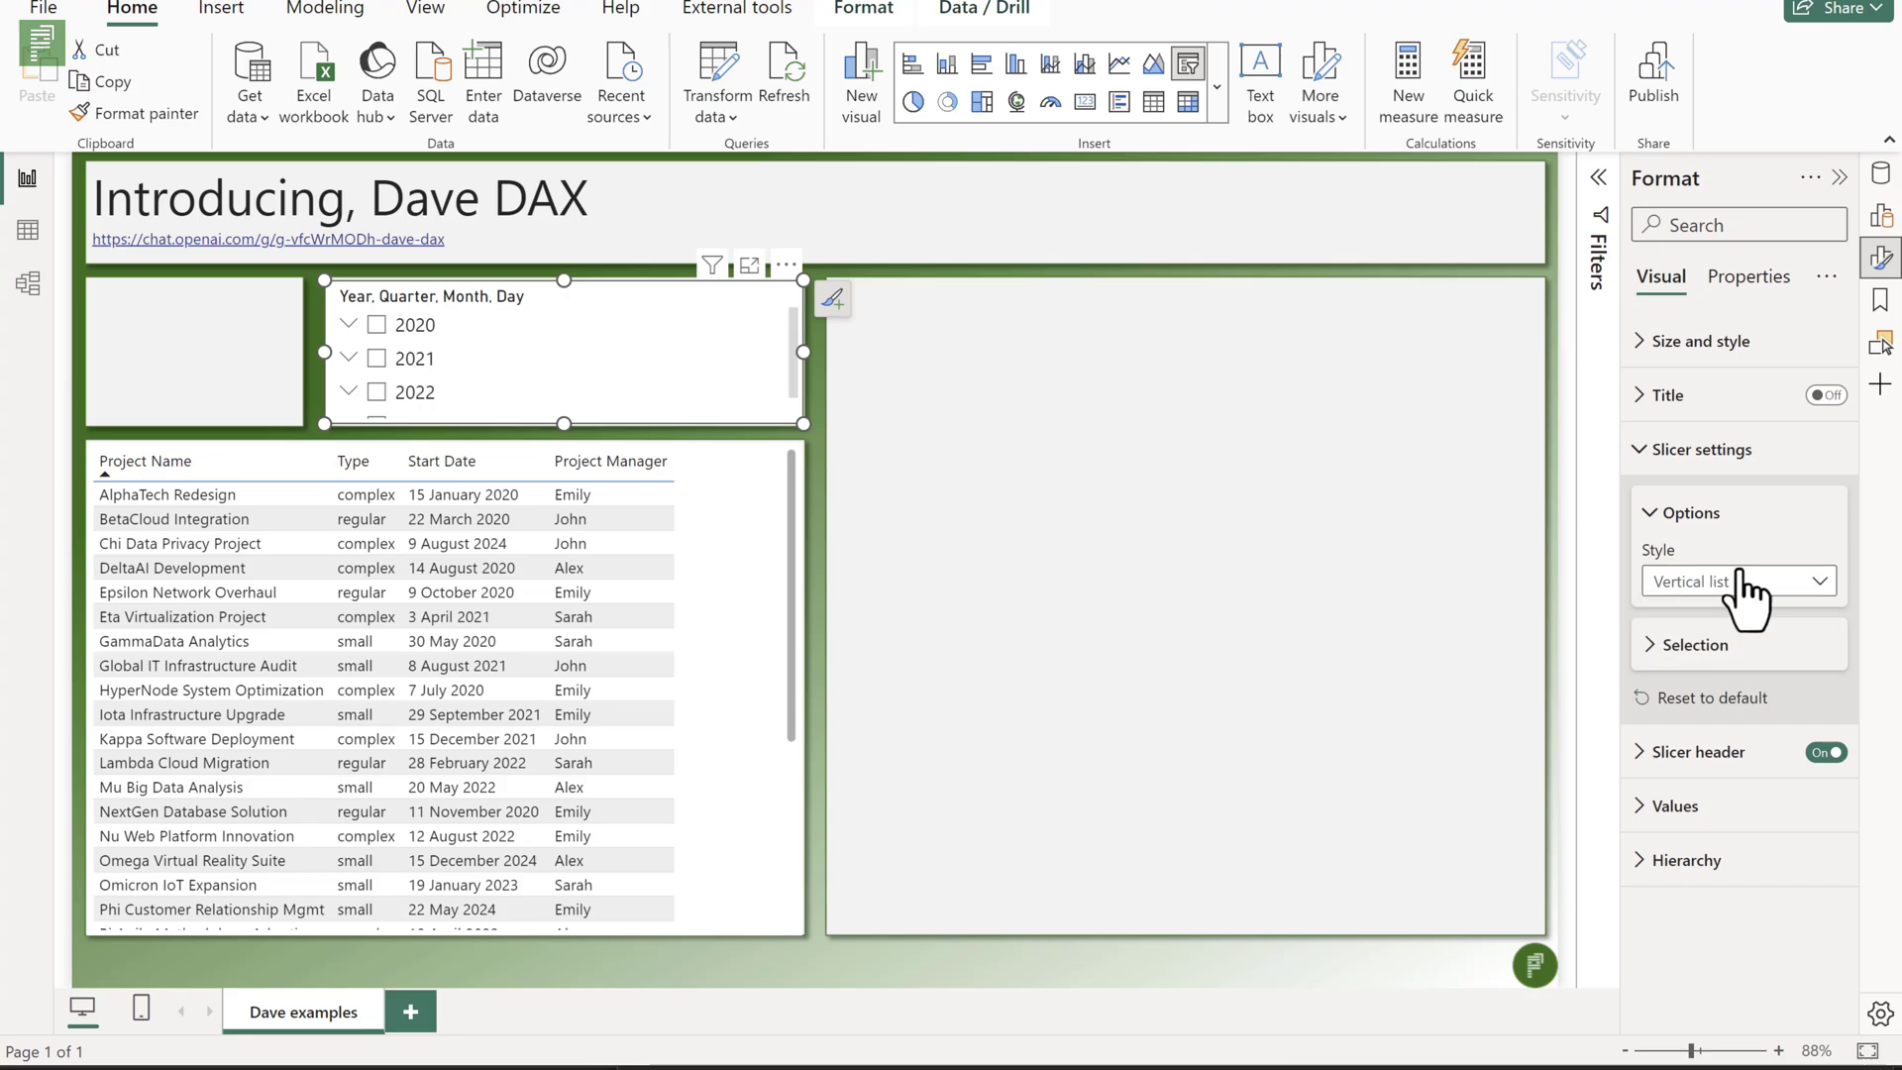
click(1882, 215)
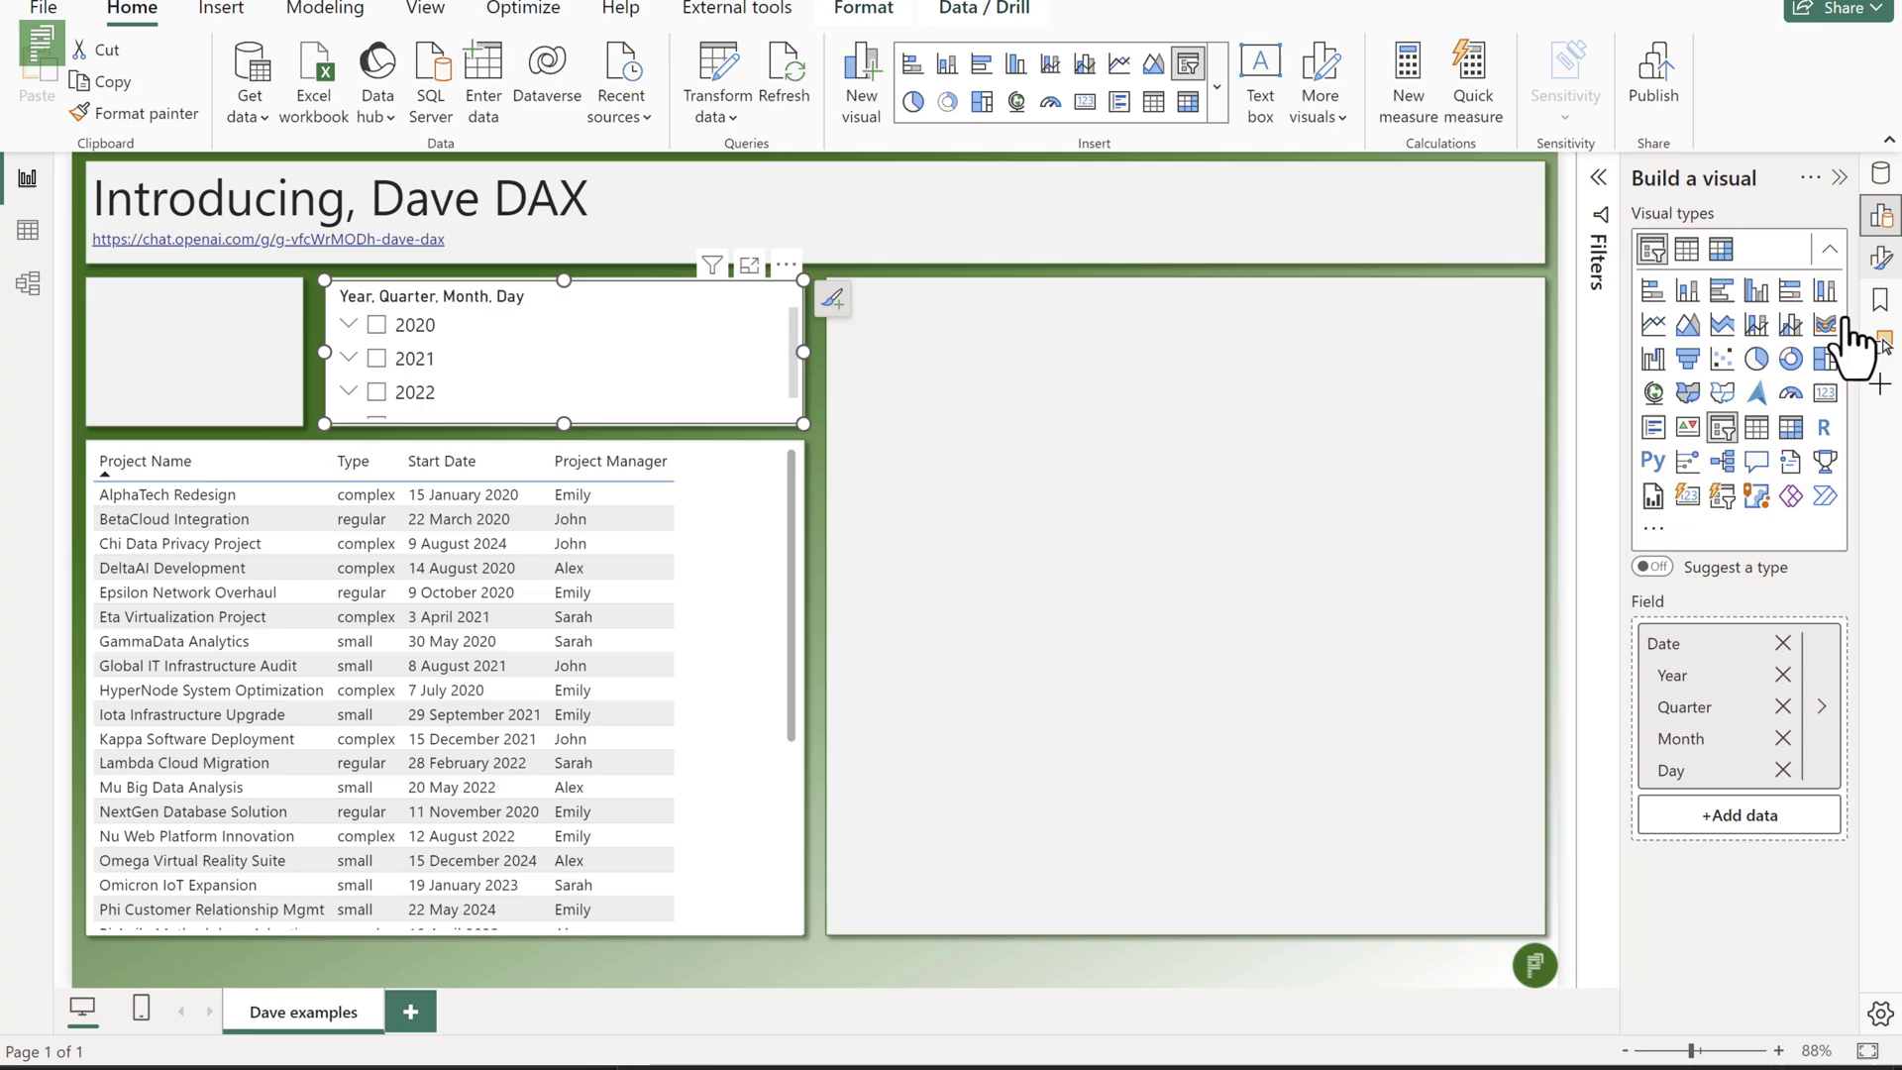
click(1820, 706)
click(1516, 827)
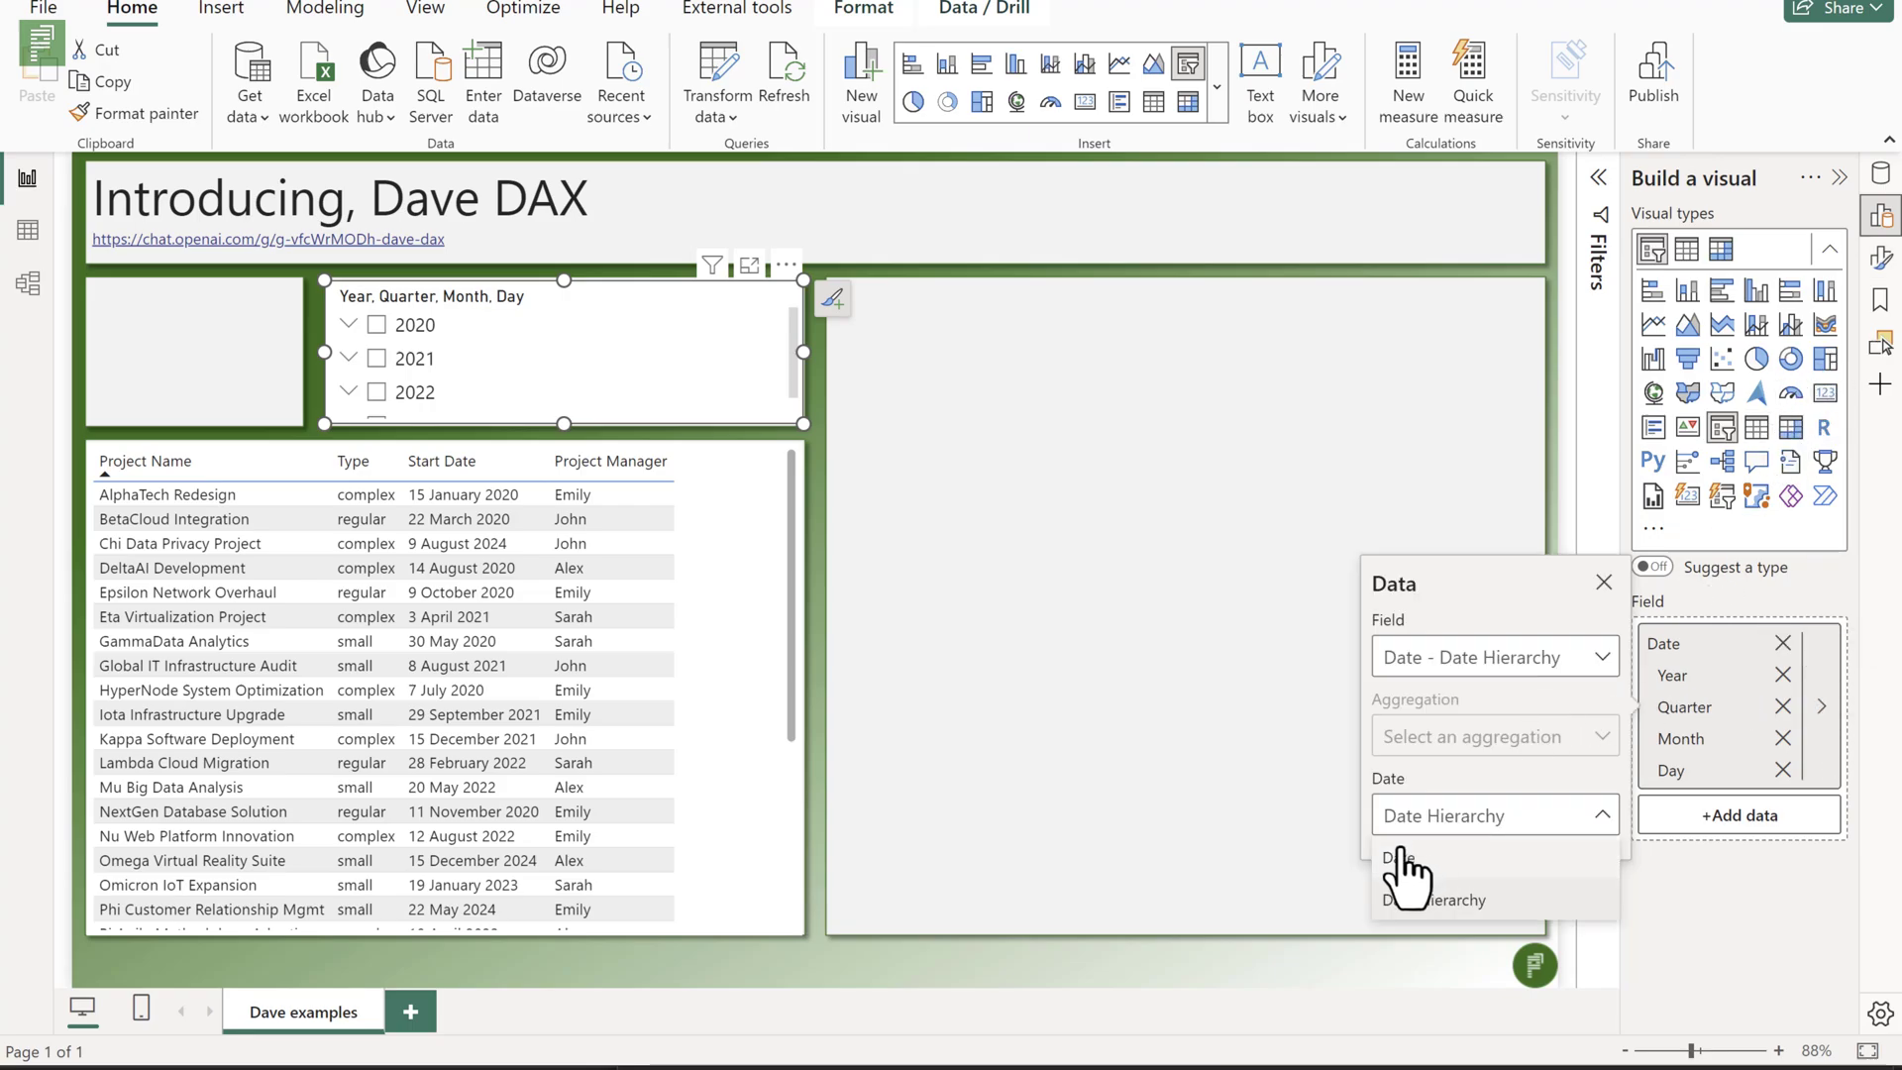
click(1401, 870)
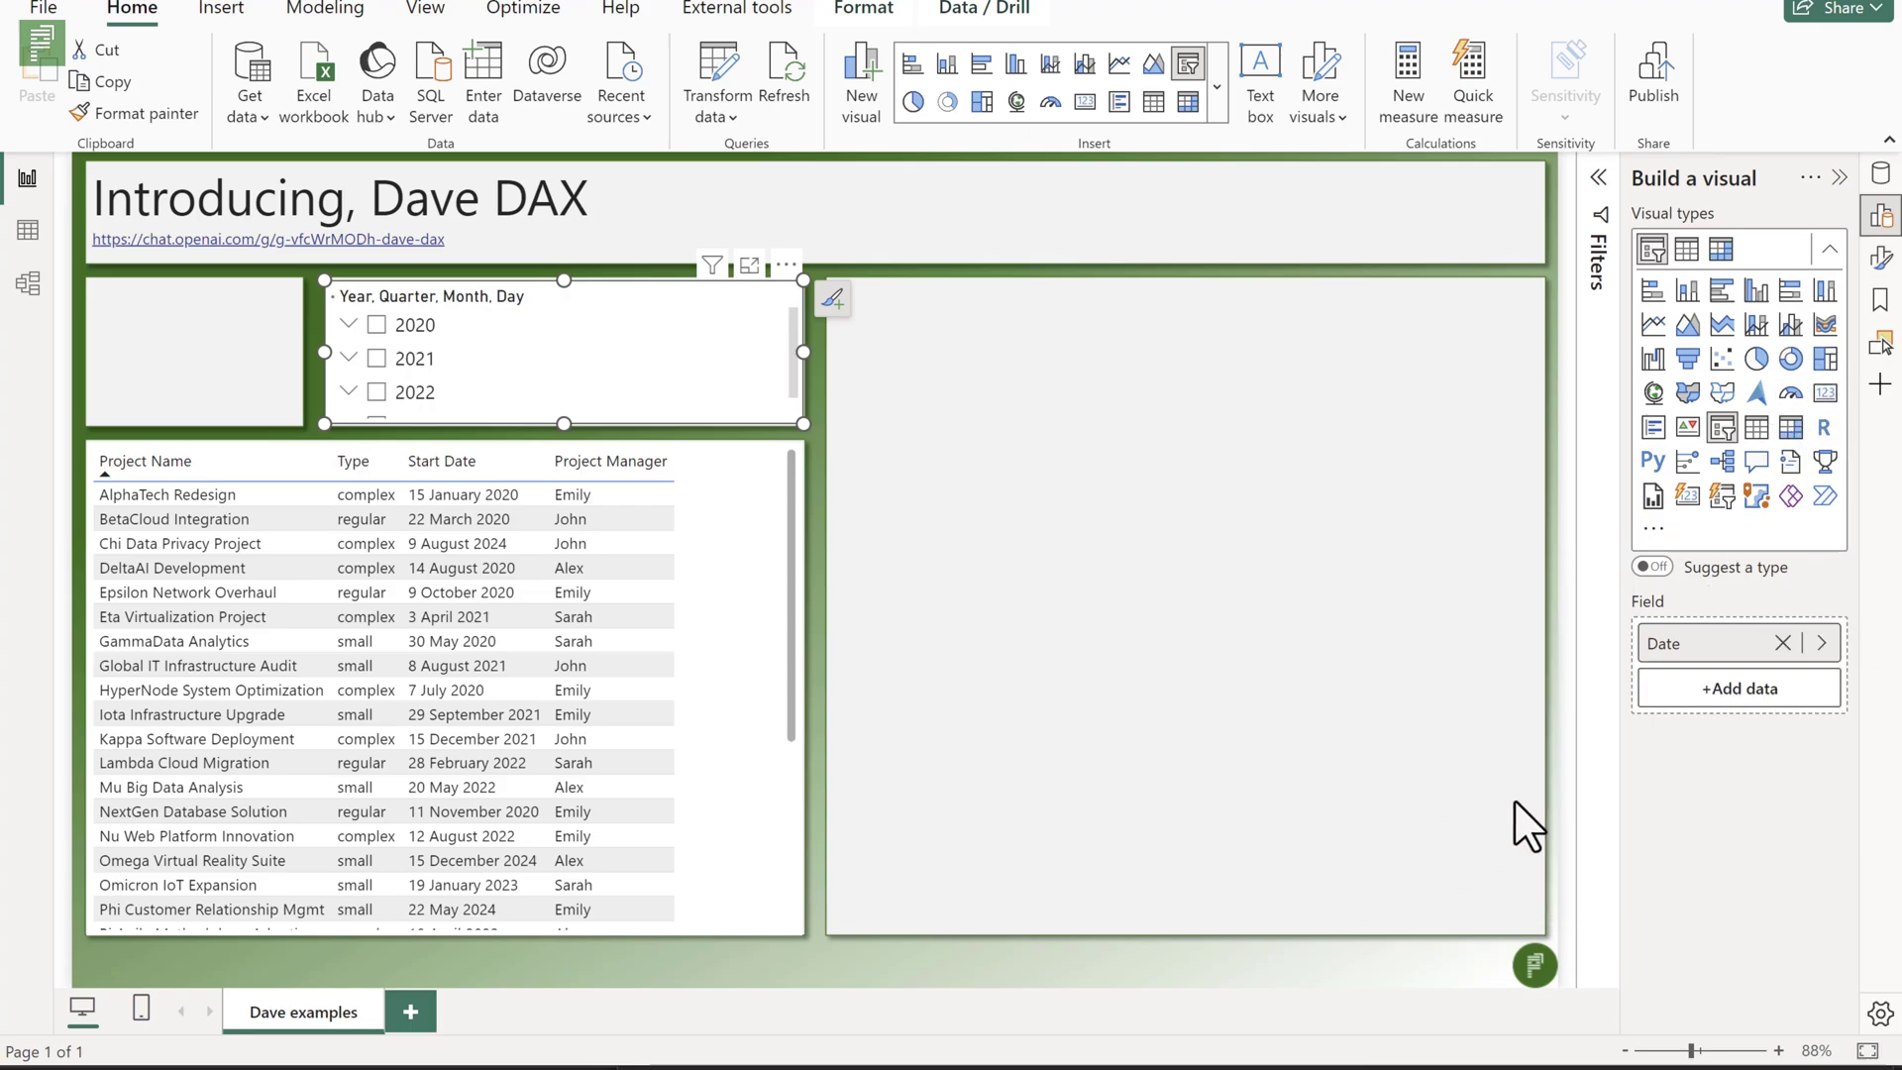
Set the slicer style to Between and pull its end date back toward 6/27/2023.
click(1885, 262)
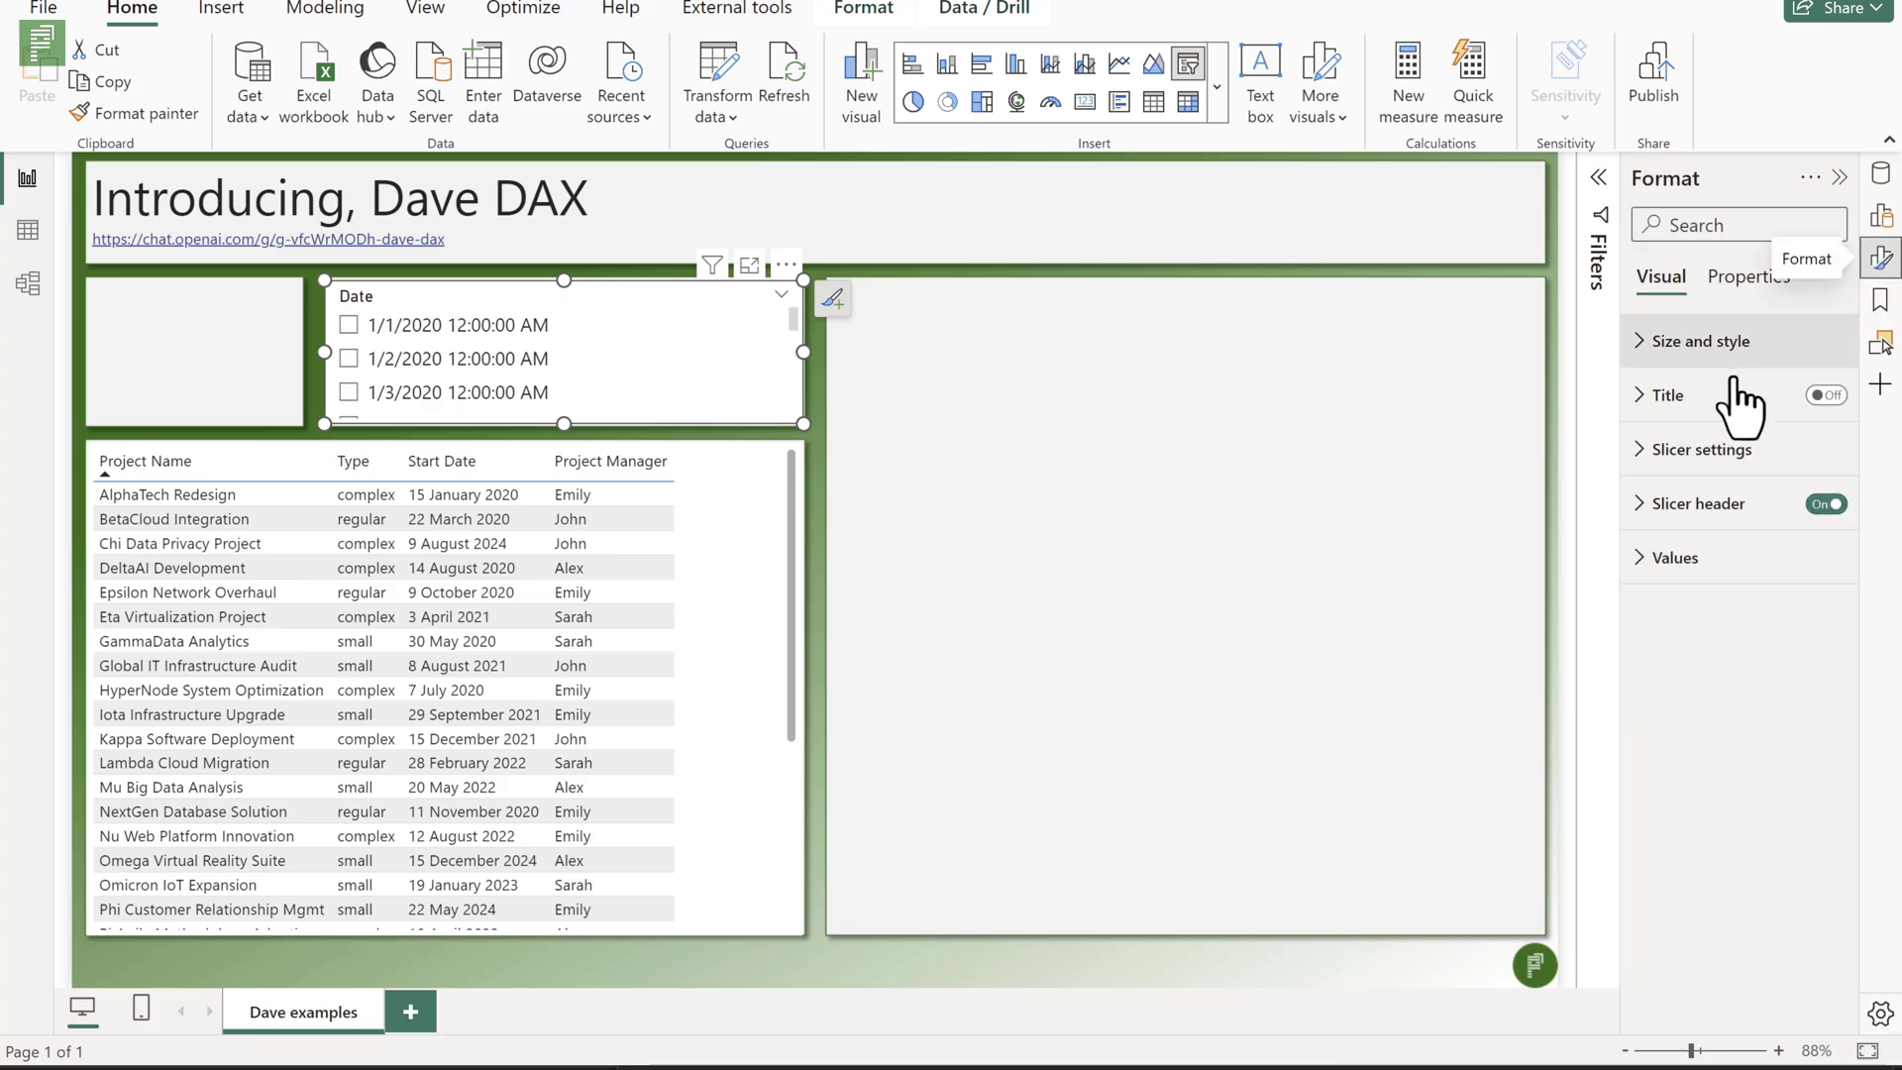
click(1674, 451)
click(1672, 585)
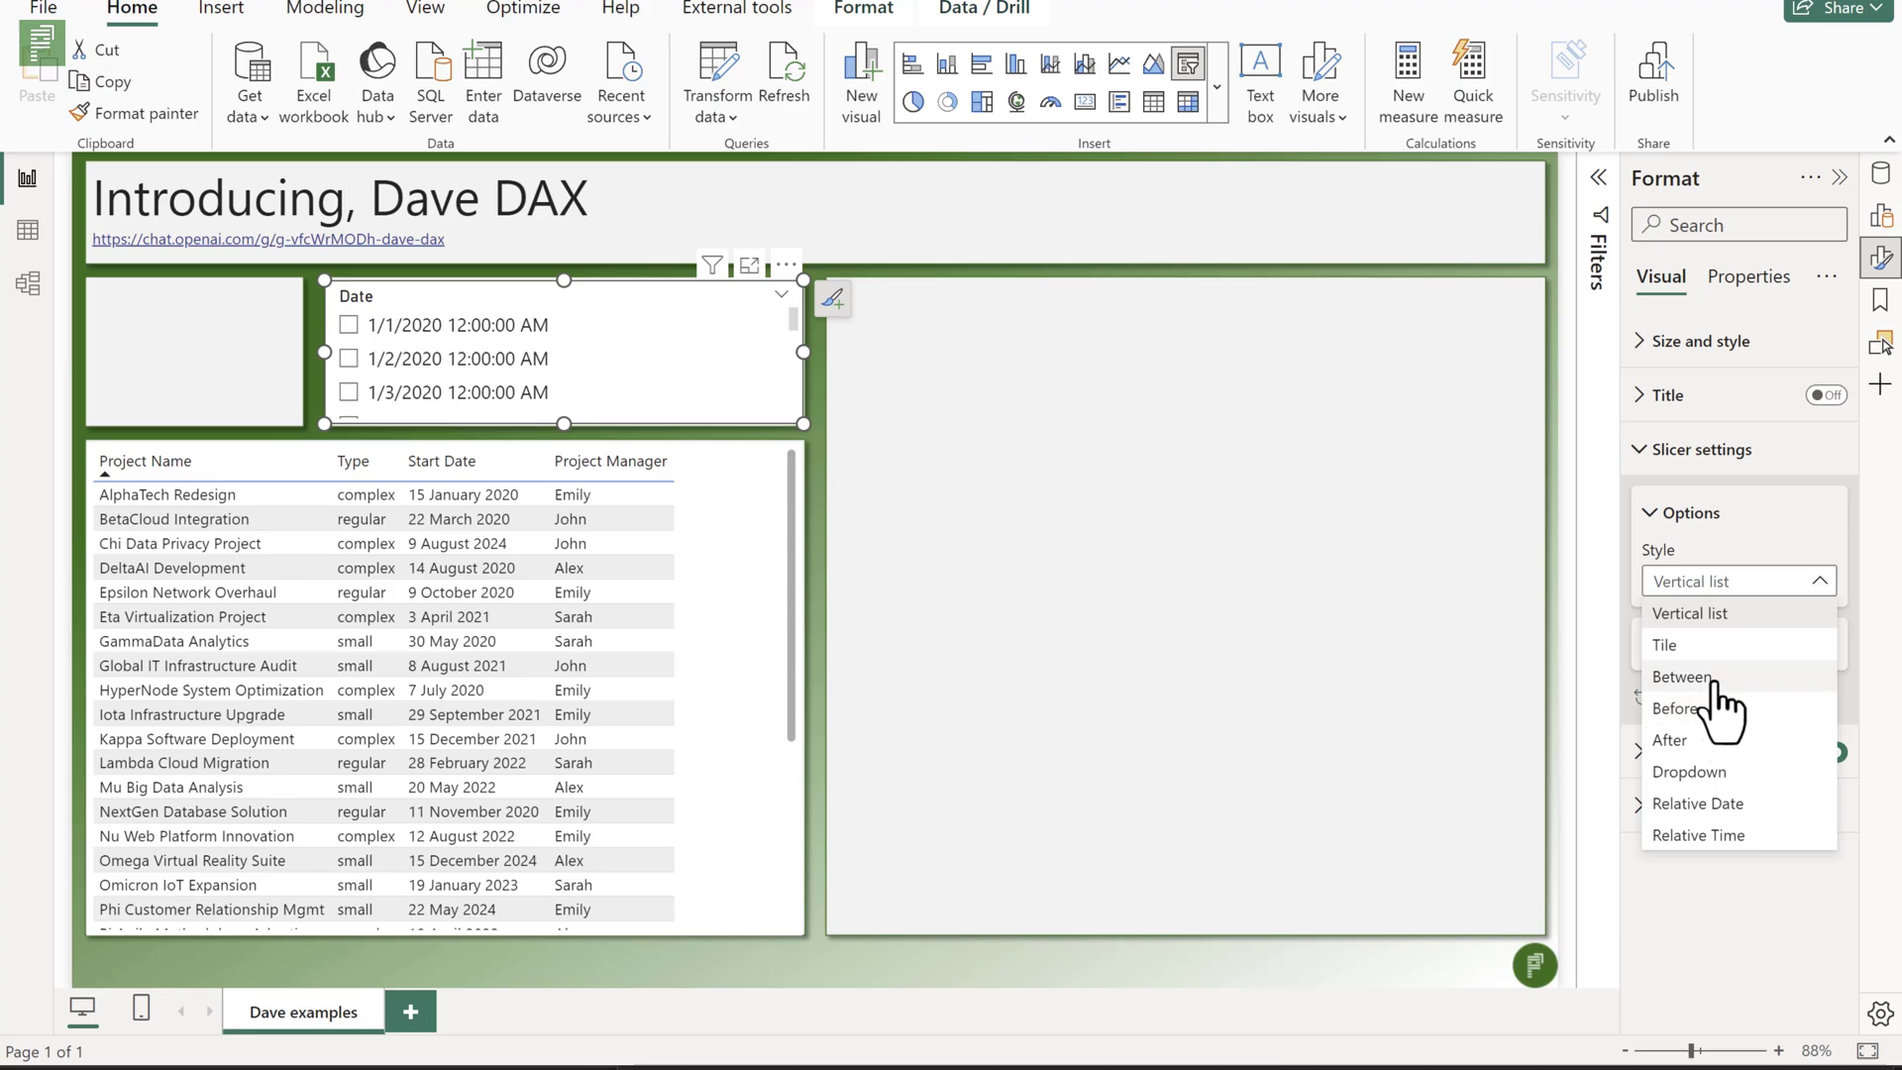
click(1681, 678)
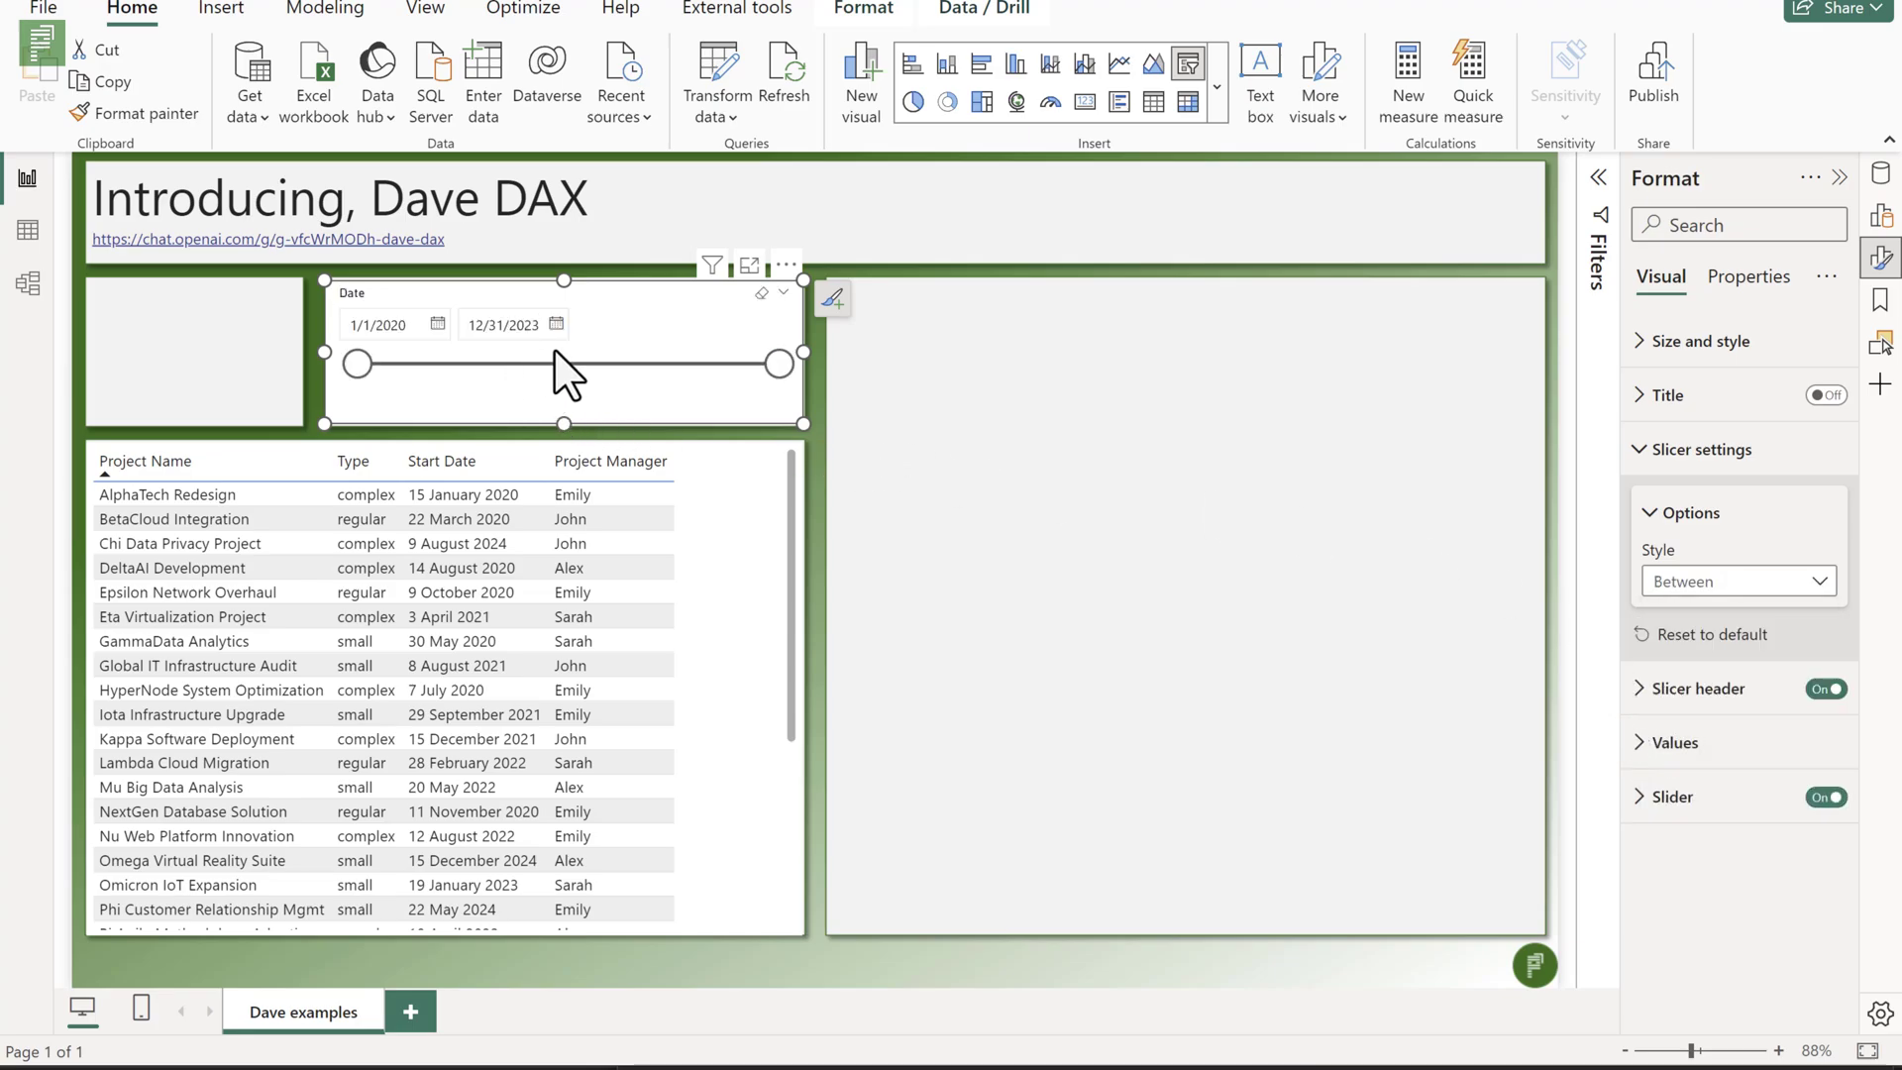
drag(778, 363, 549, 366)
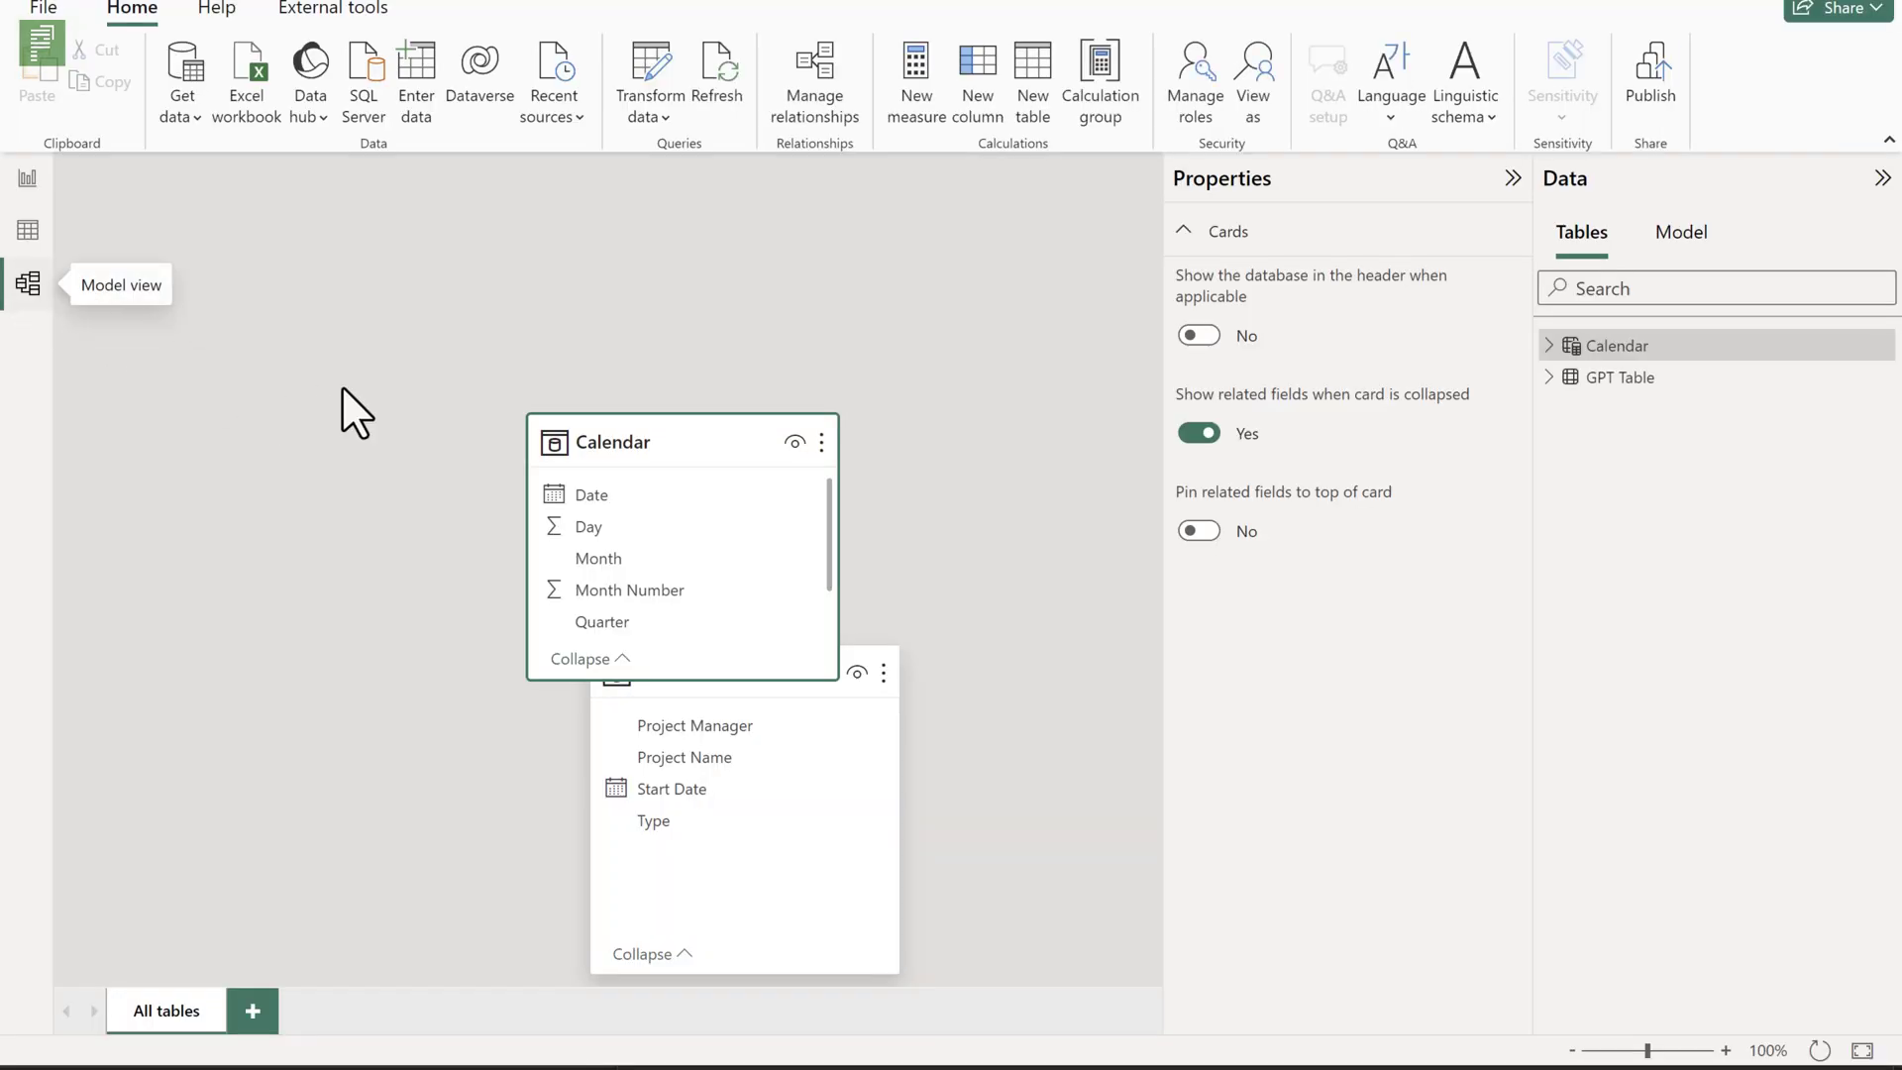
Rearrange the Calendar and GPT Table cards, then link Calendar Date to GPT Table Start Date.
drag(572, 416, 196, 253)
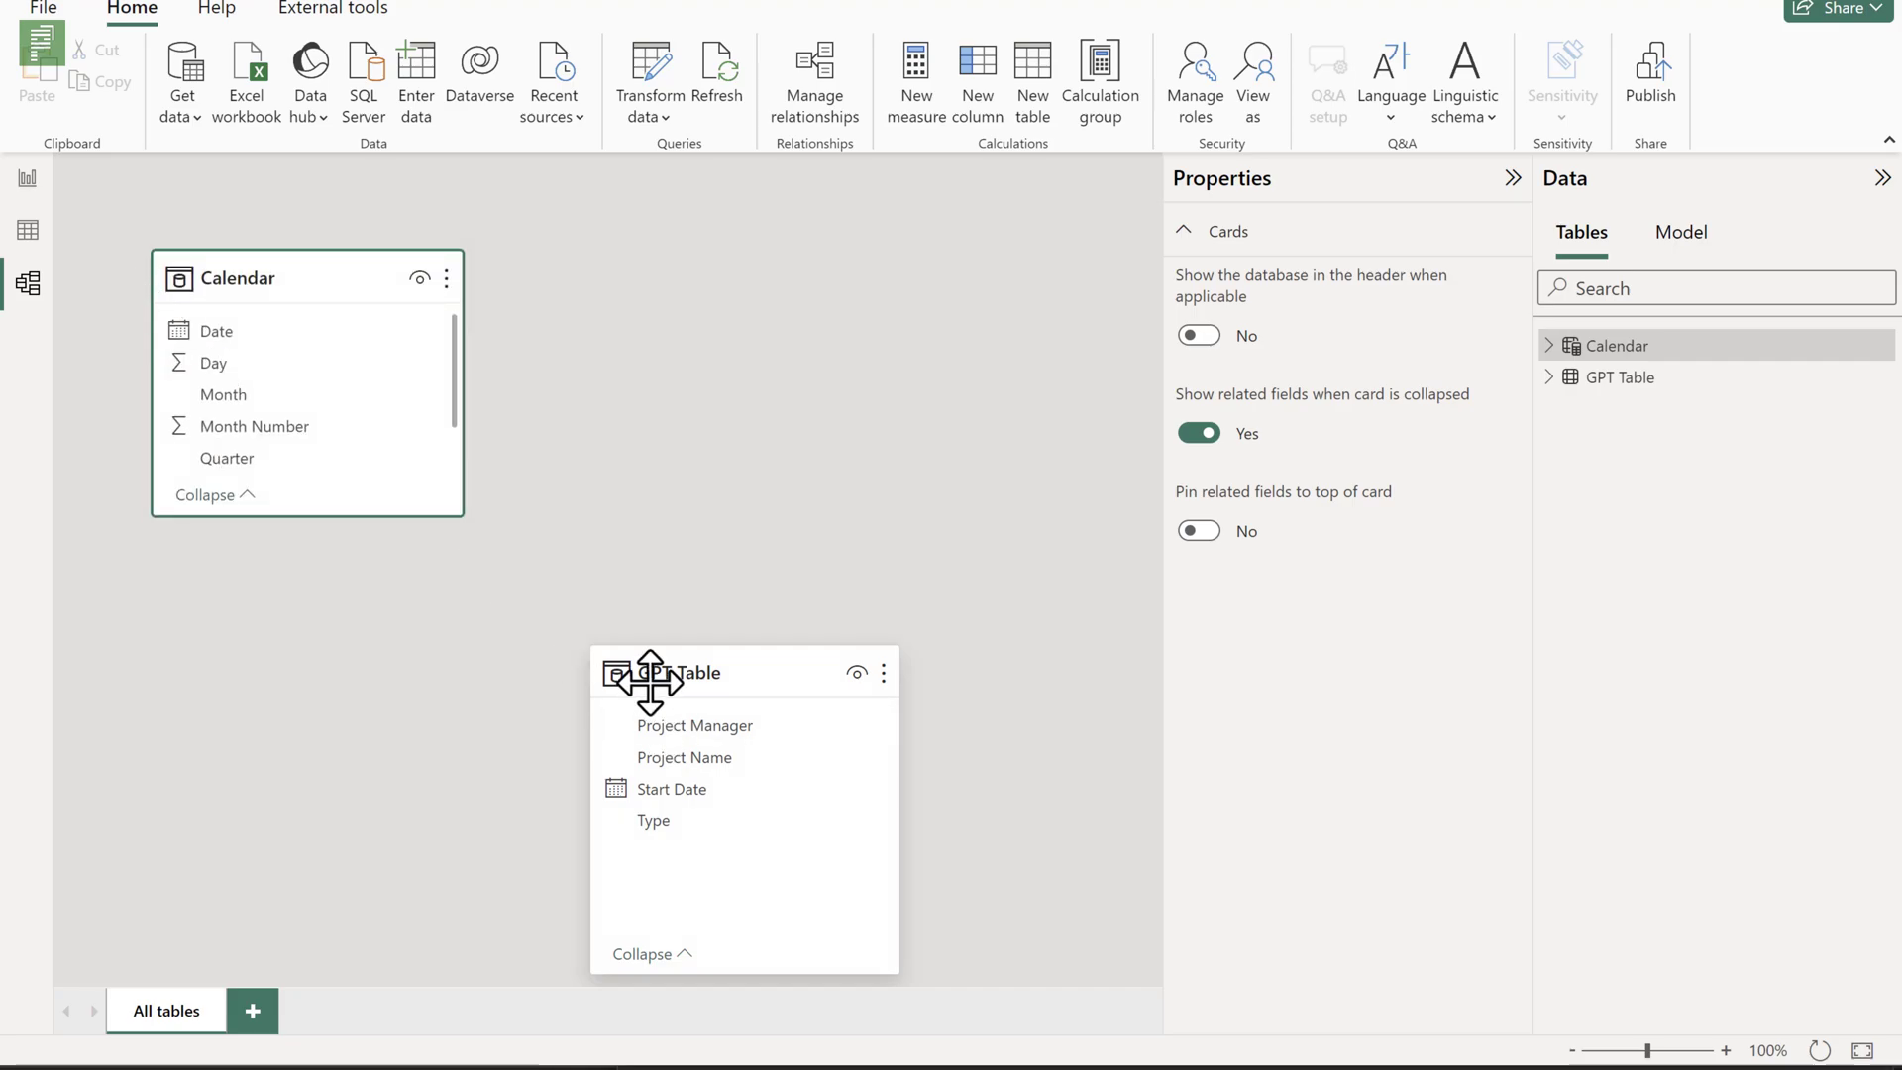
drag(654, 678, 757, 327)
drag(250, 335, 779, 441)
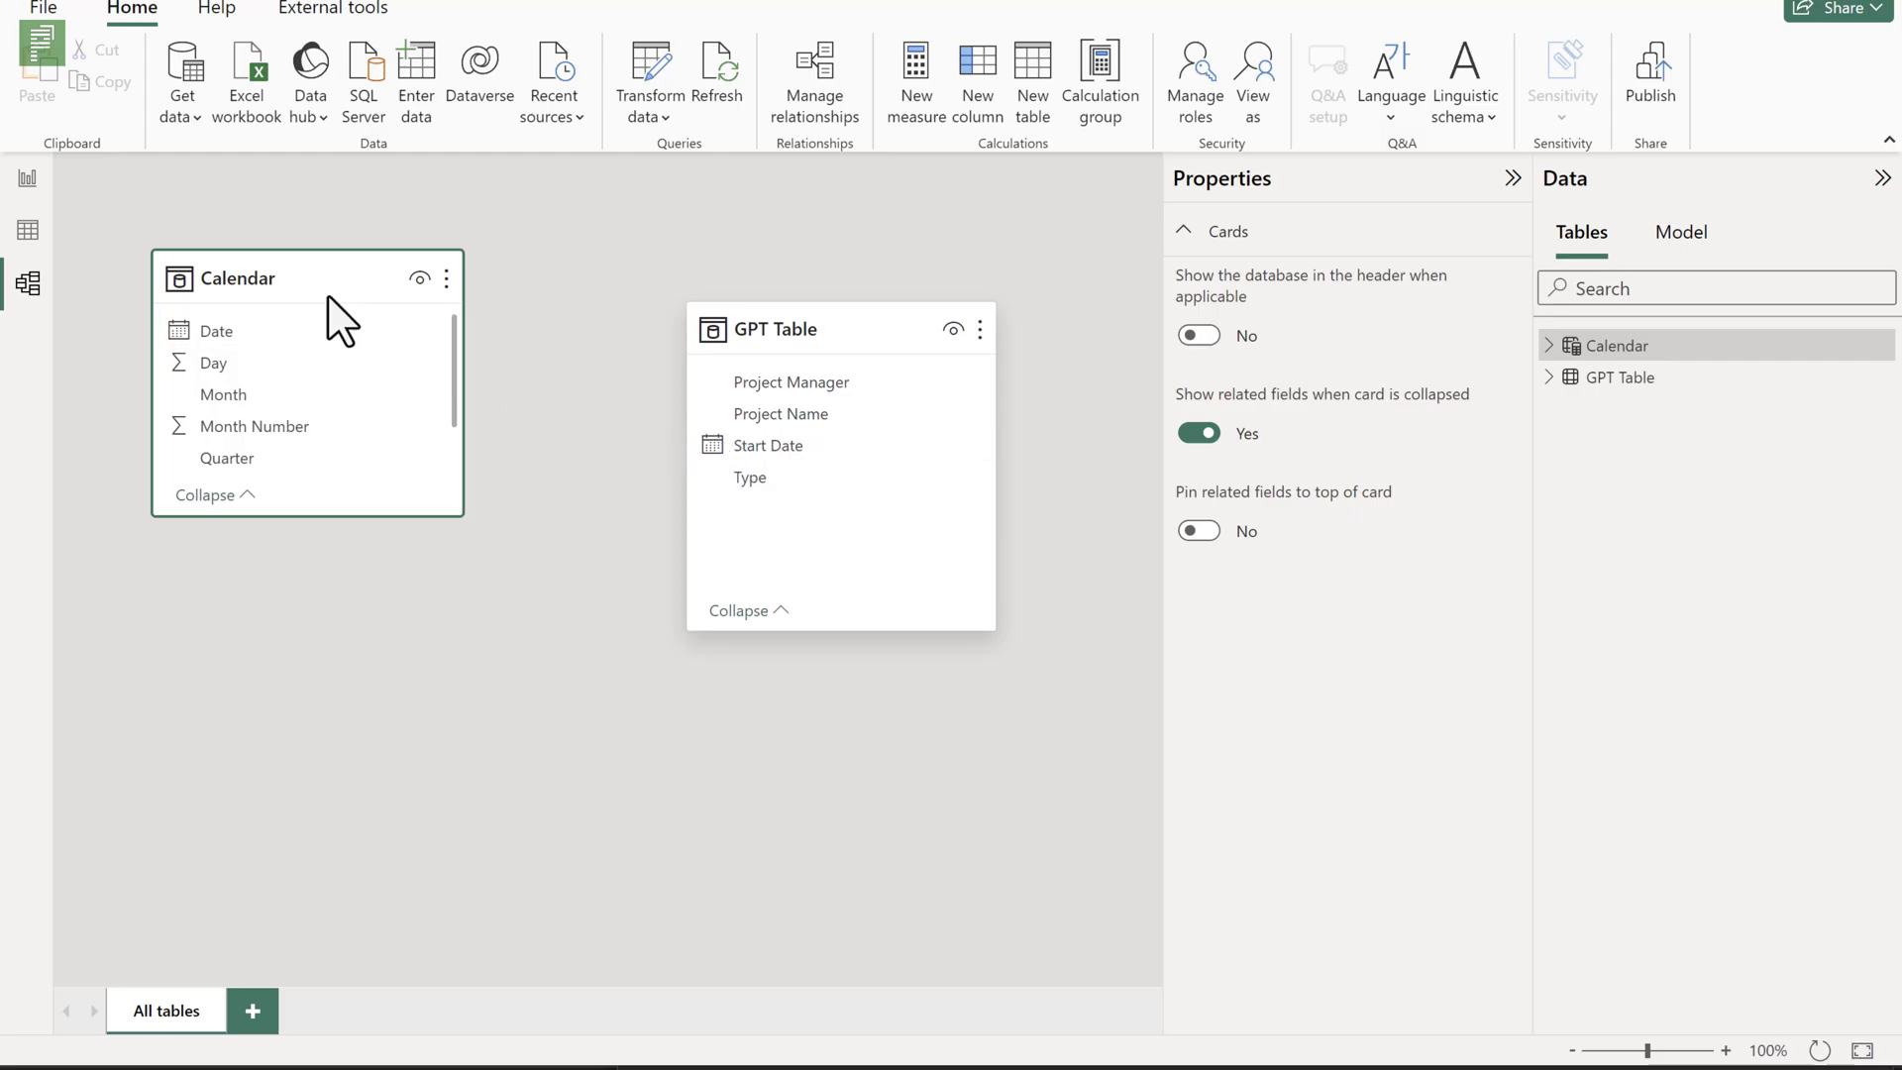
On the report page, move the Date slicer's end handle to test filtering of the projects table.
click(26, 186)
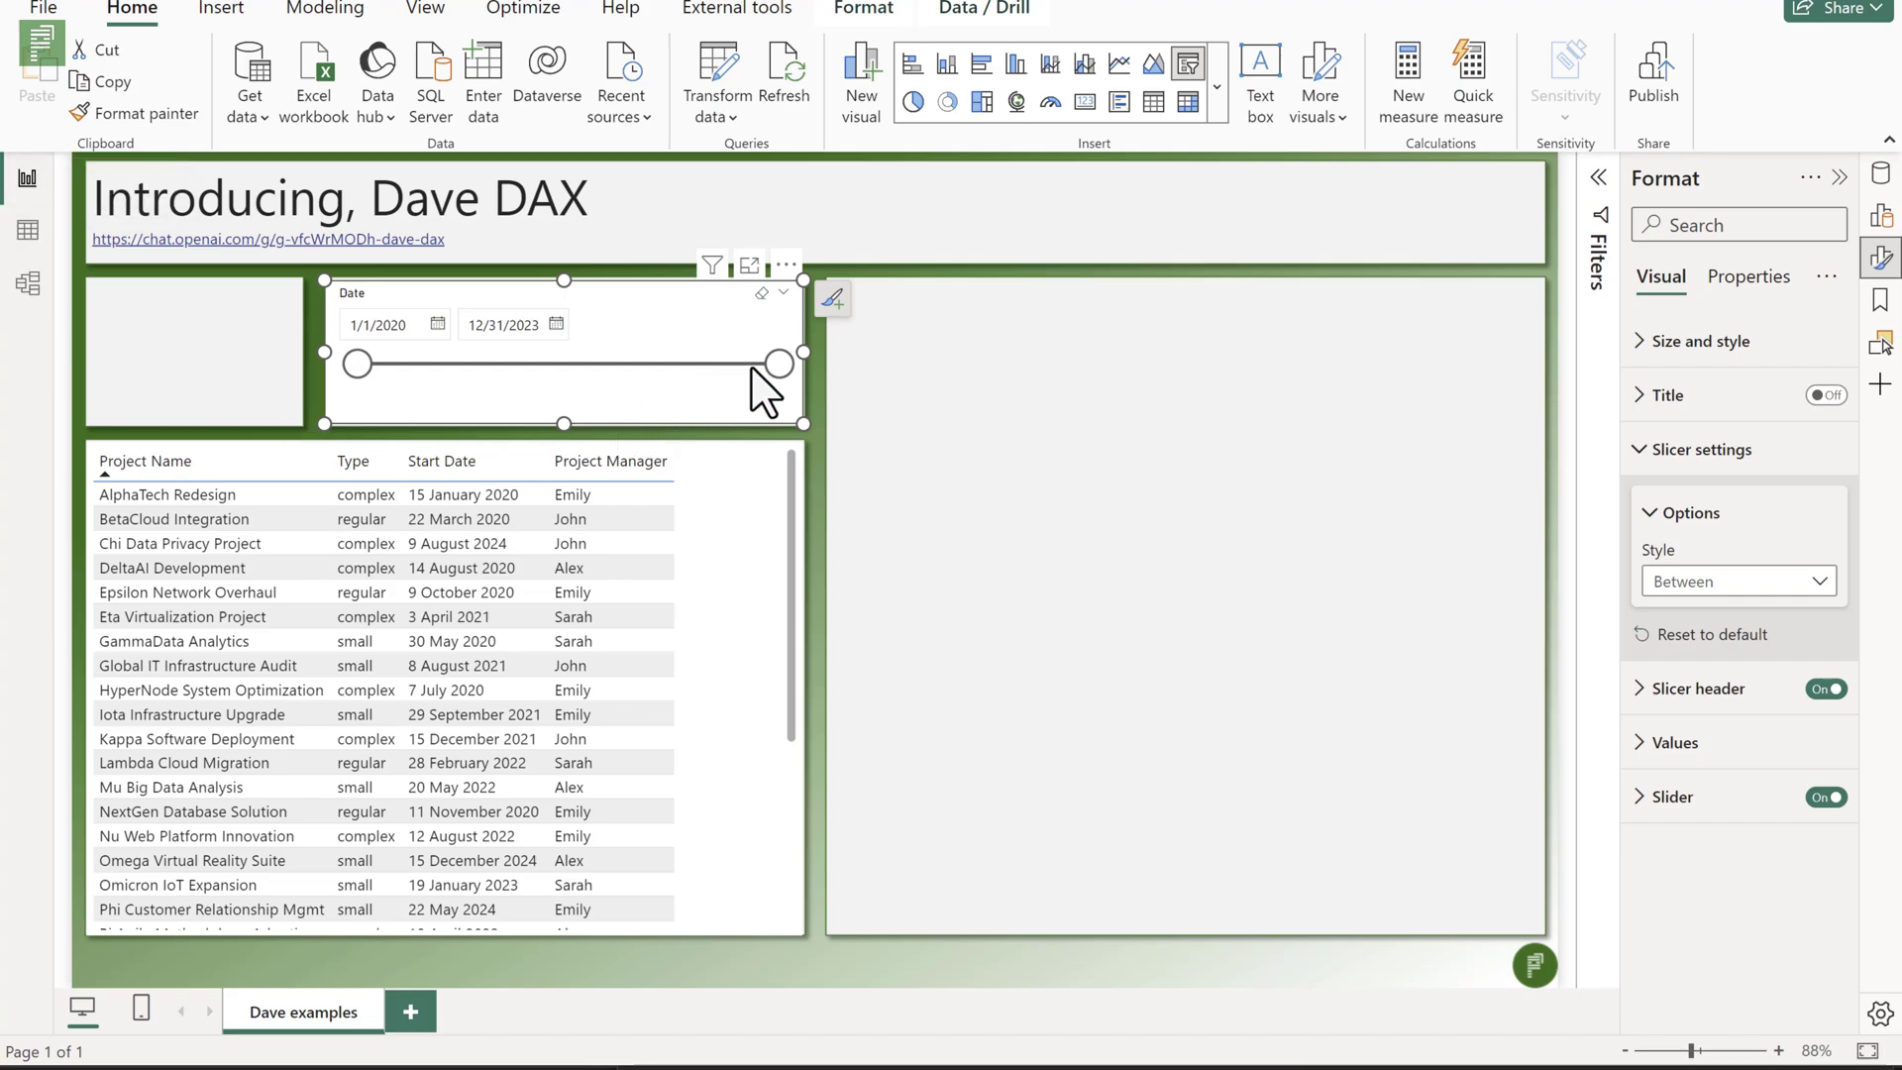
drag(751, 368, 798, 385)
click(871, 492)
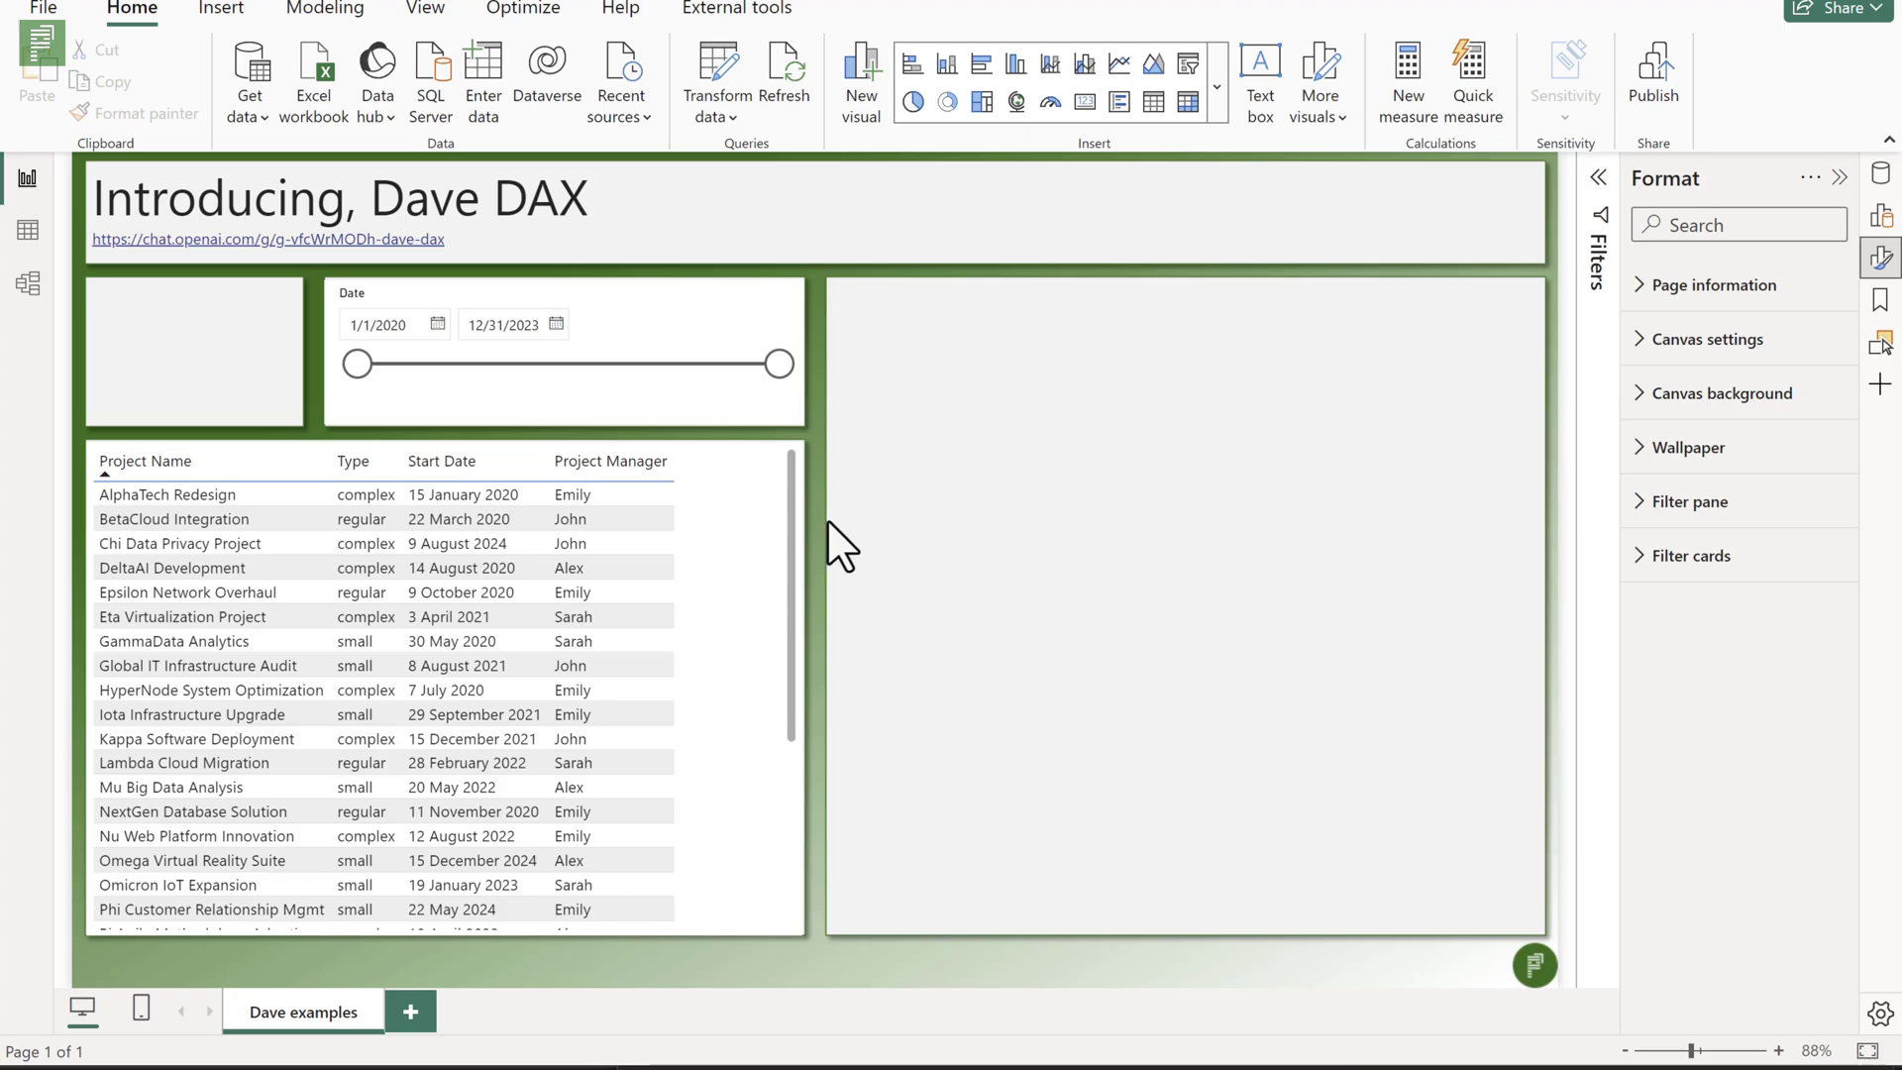
In the enlarged Notepad notes, select the request for dynamic dates, 2 years back and 6 ahead.
click(974, 1052)
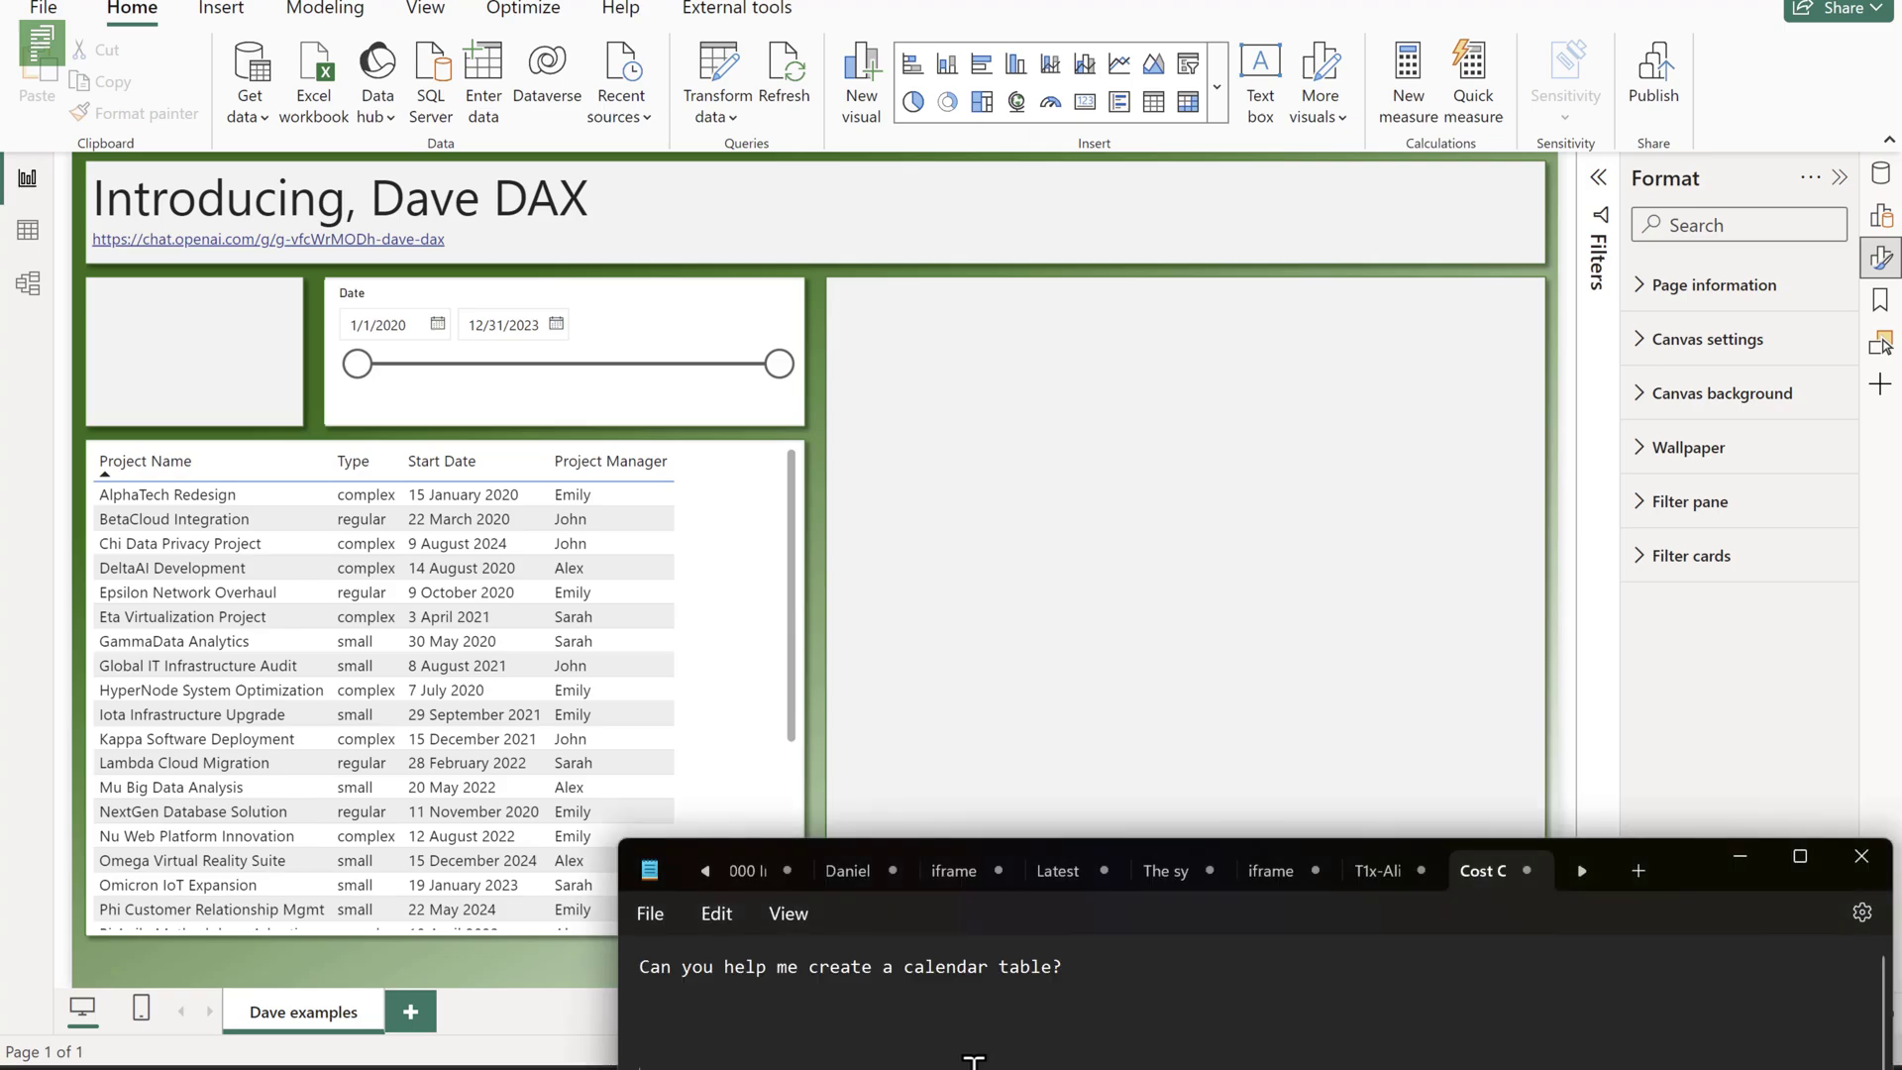
drag(1097, 832, 1099, 704)
scroll(985, 938, down, 2)
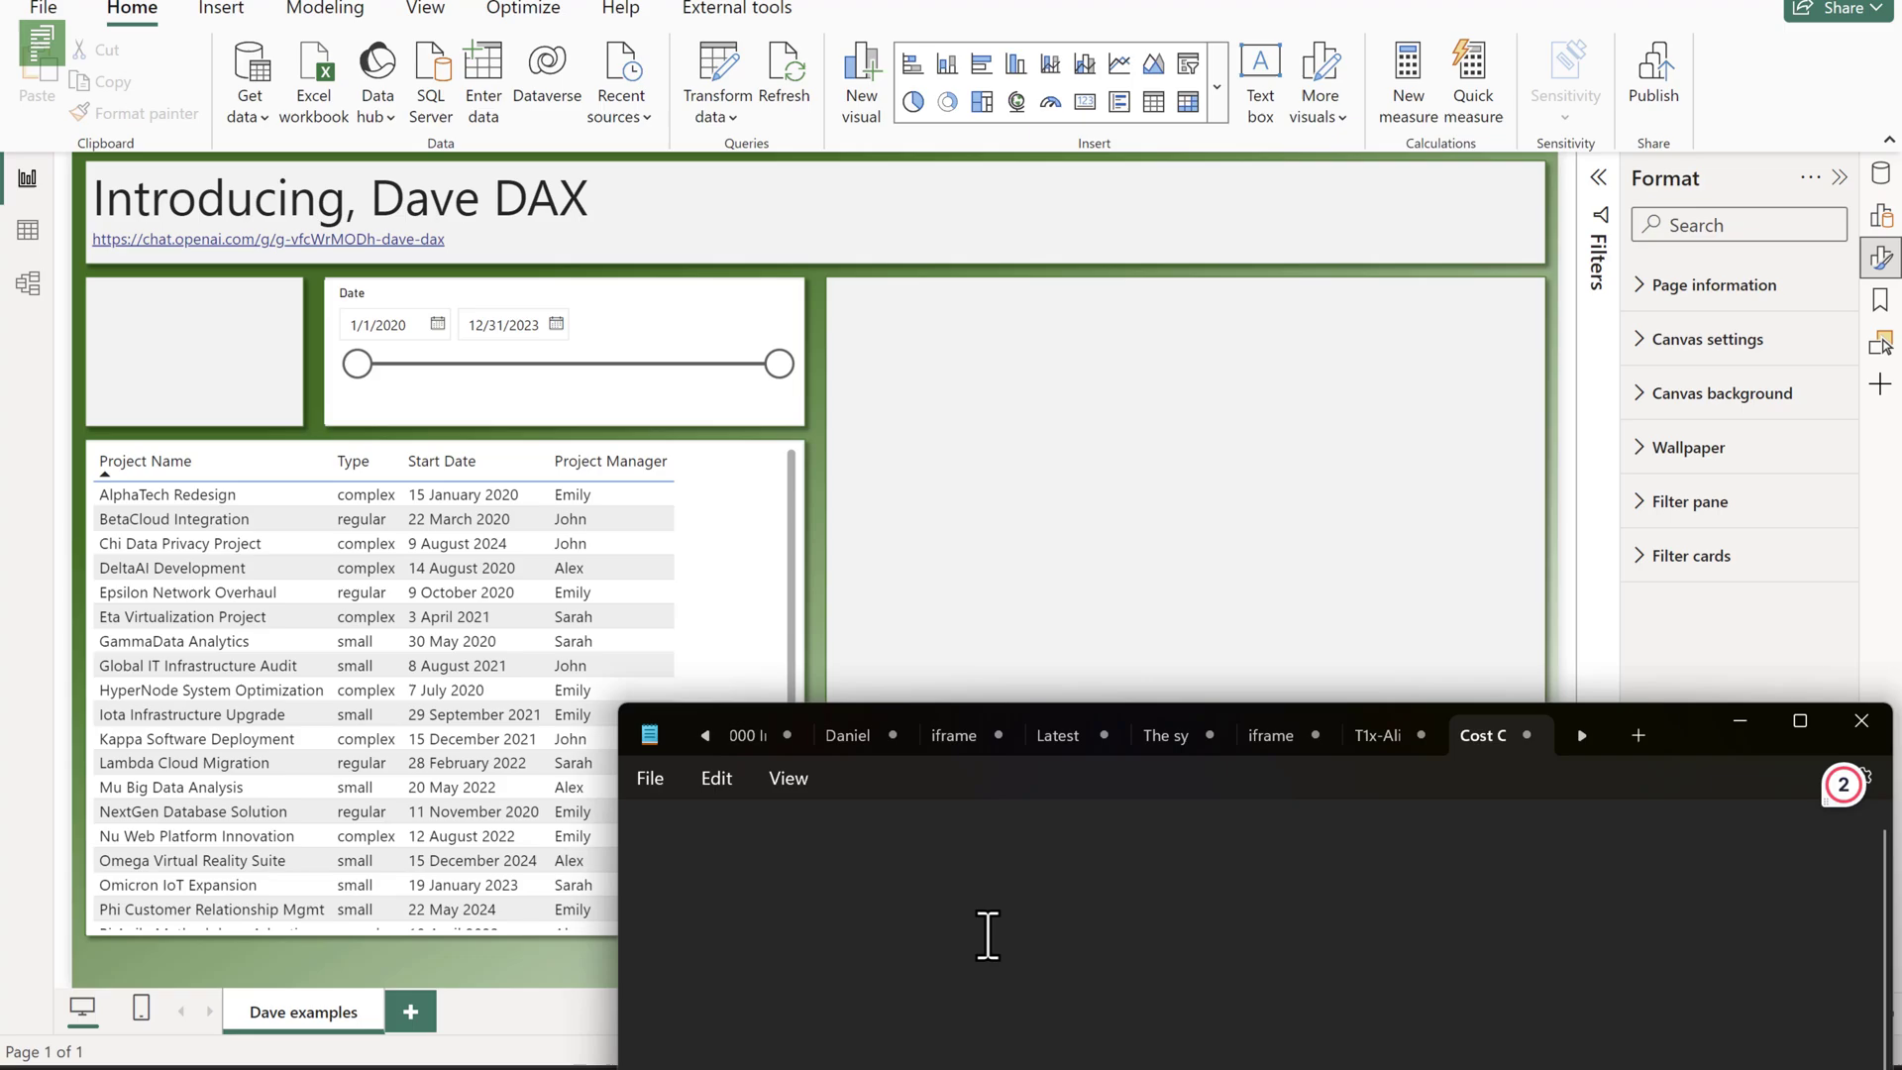
scroll(988, 935, up, 2)
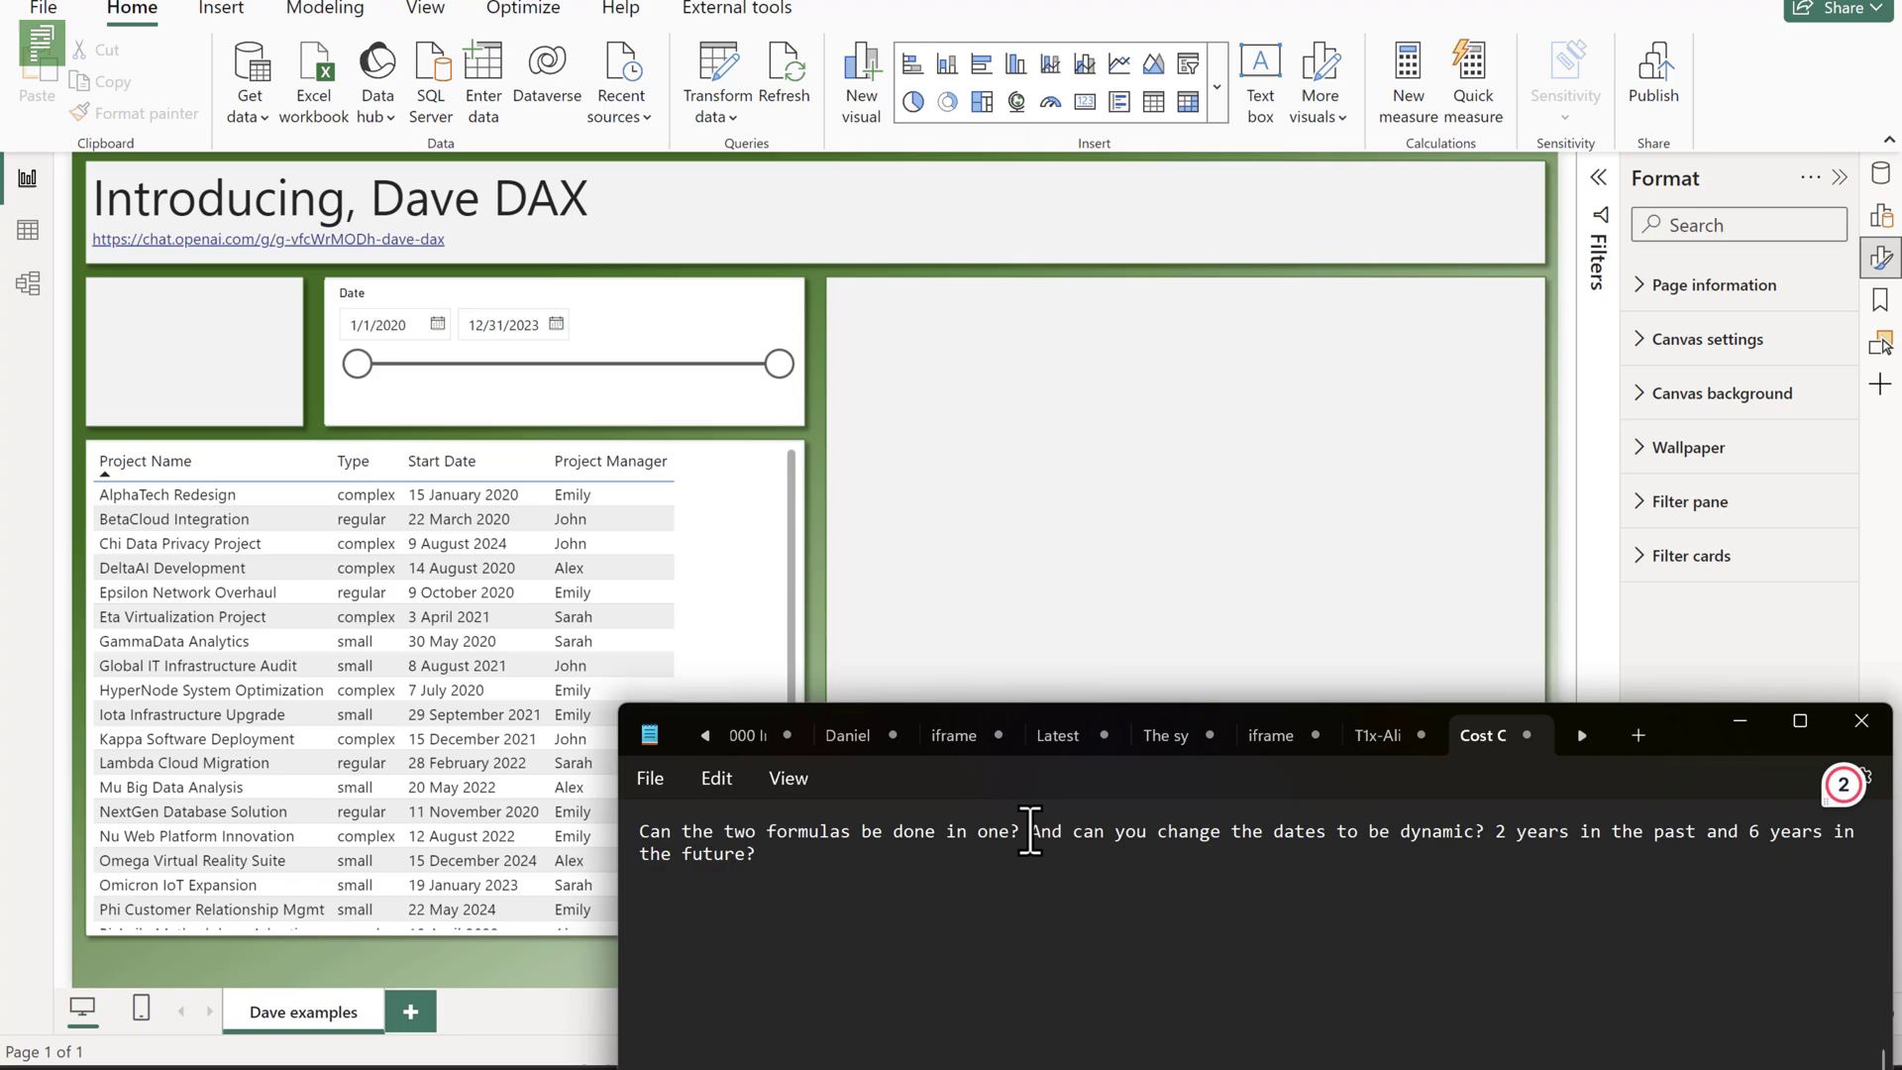
drag(1037, 845, 1040, 852)
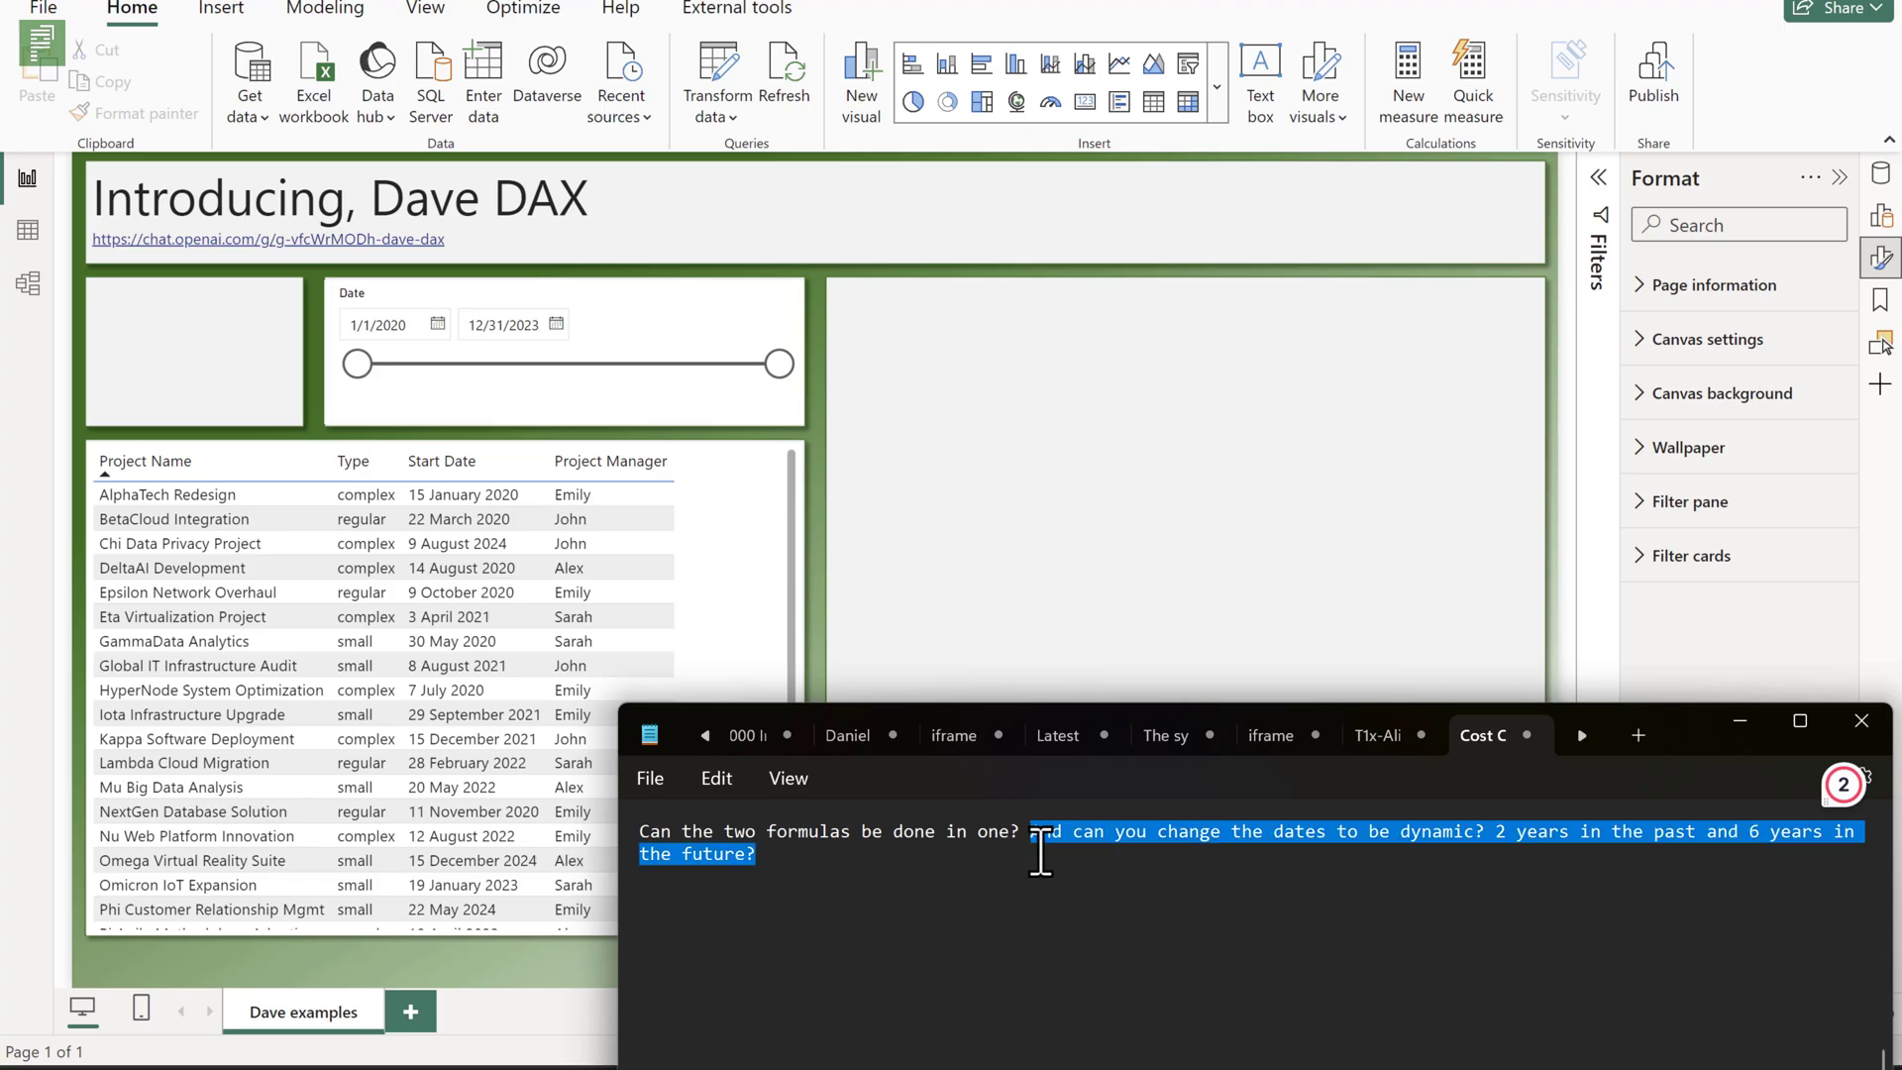
click(977, 834)
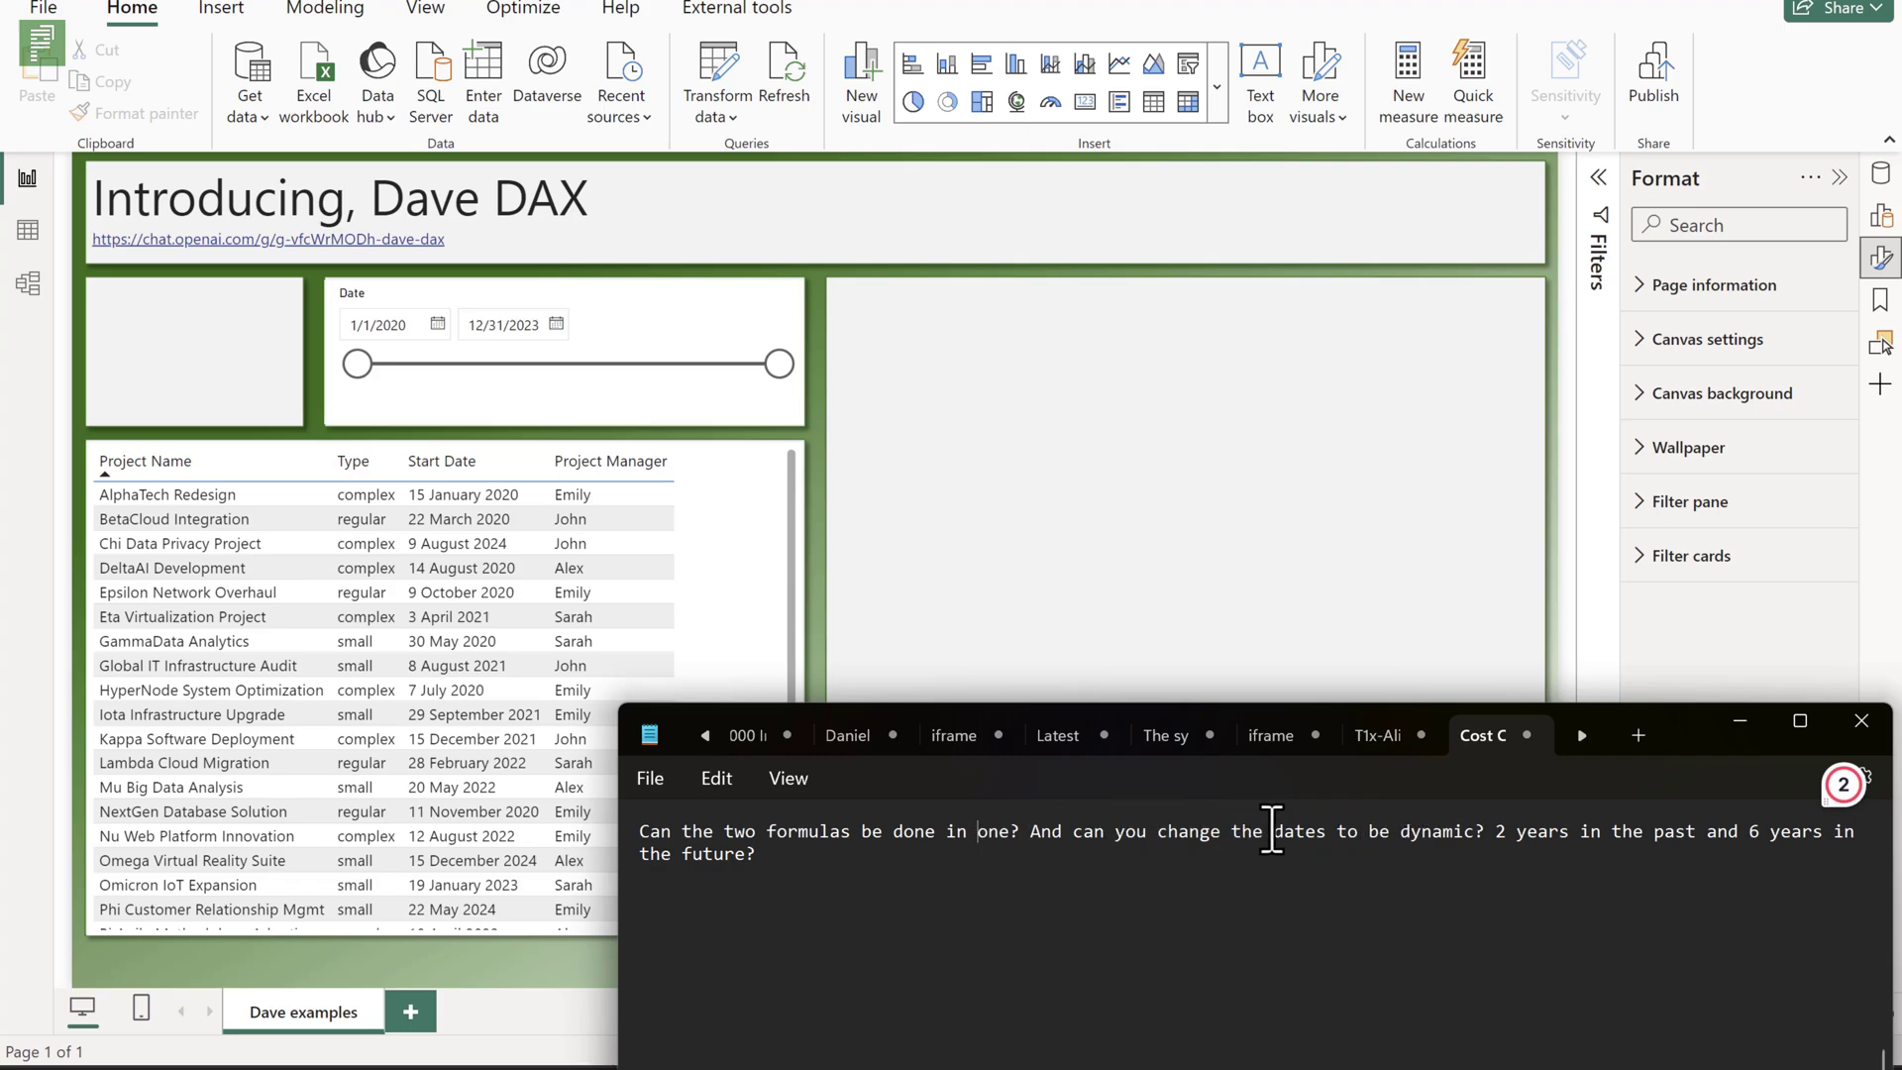
drag(1293, 842, 1349, 857)
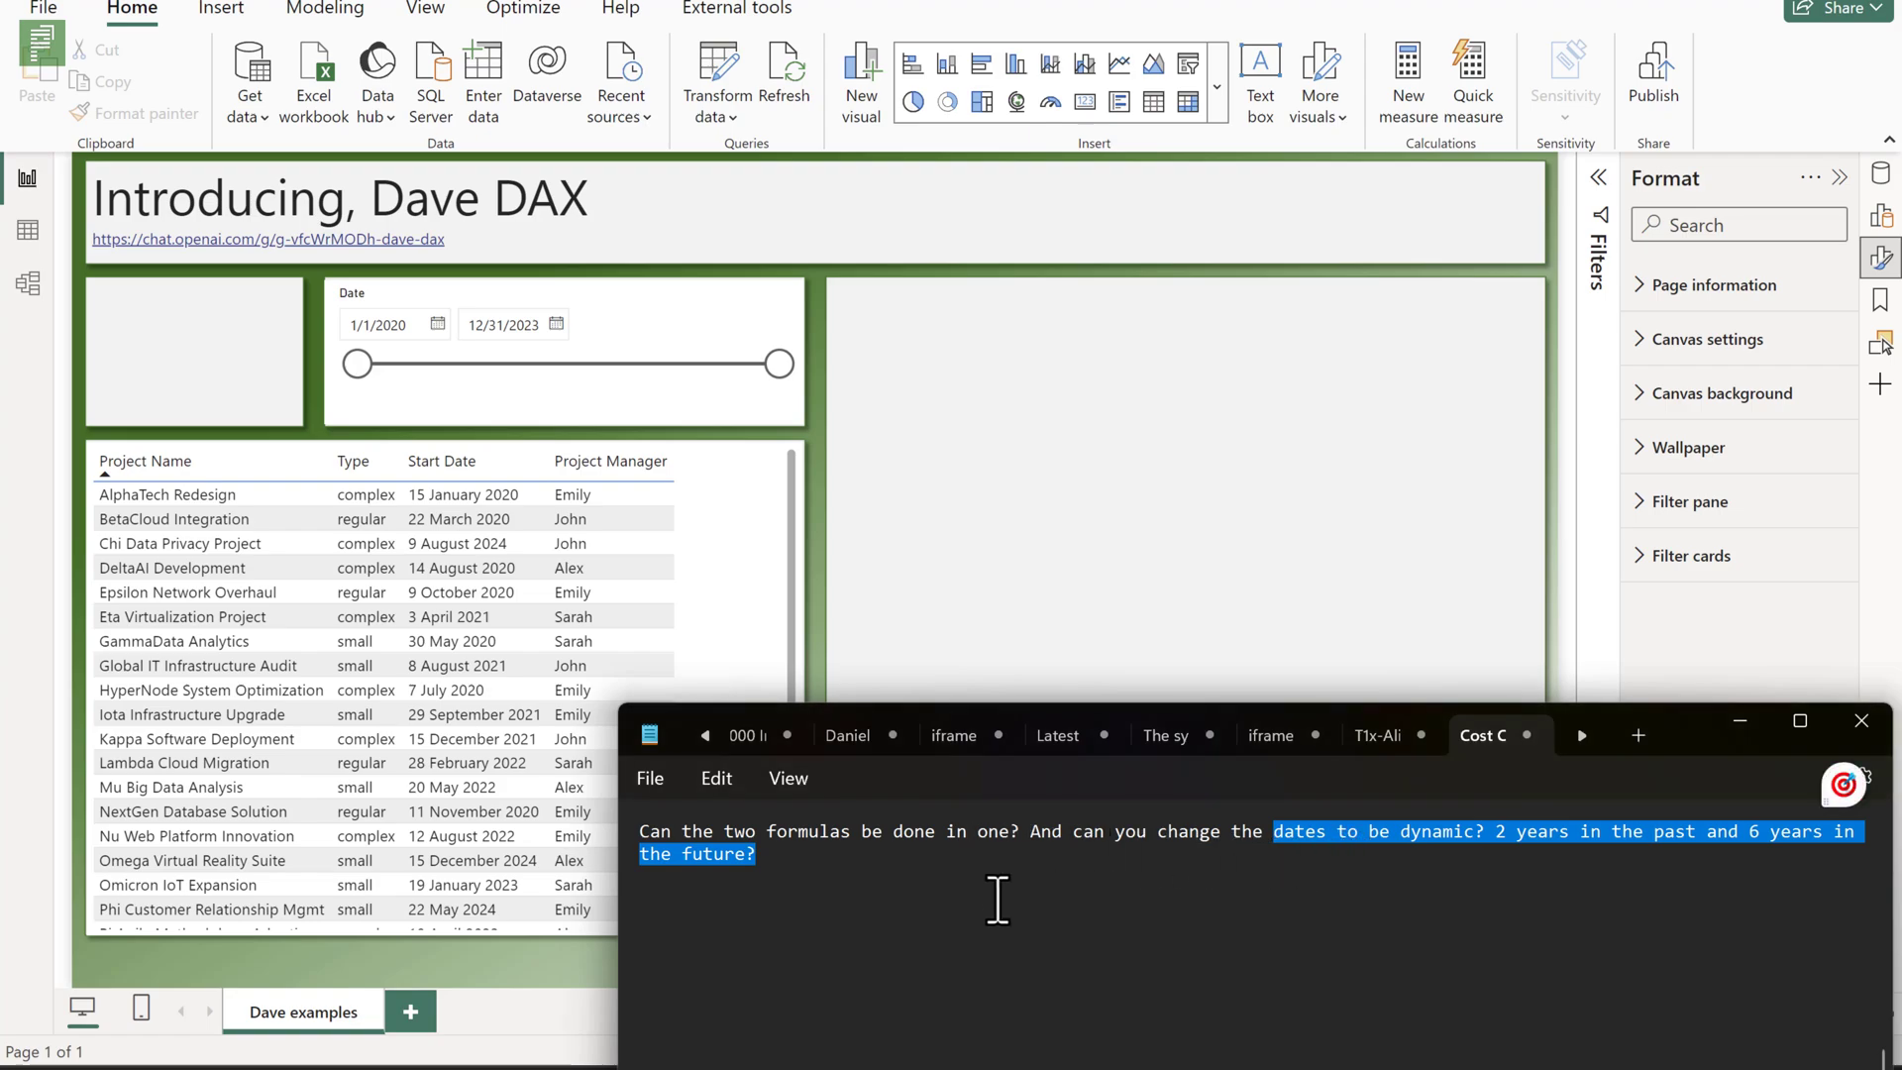
Send the dynamic-dates question to Dave Dax and review the NOW()-based calendar formula reply.
key(alt+Tab)
key(alt+Tab)
key(alt+Tab)
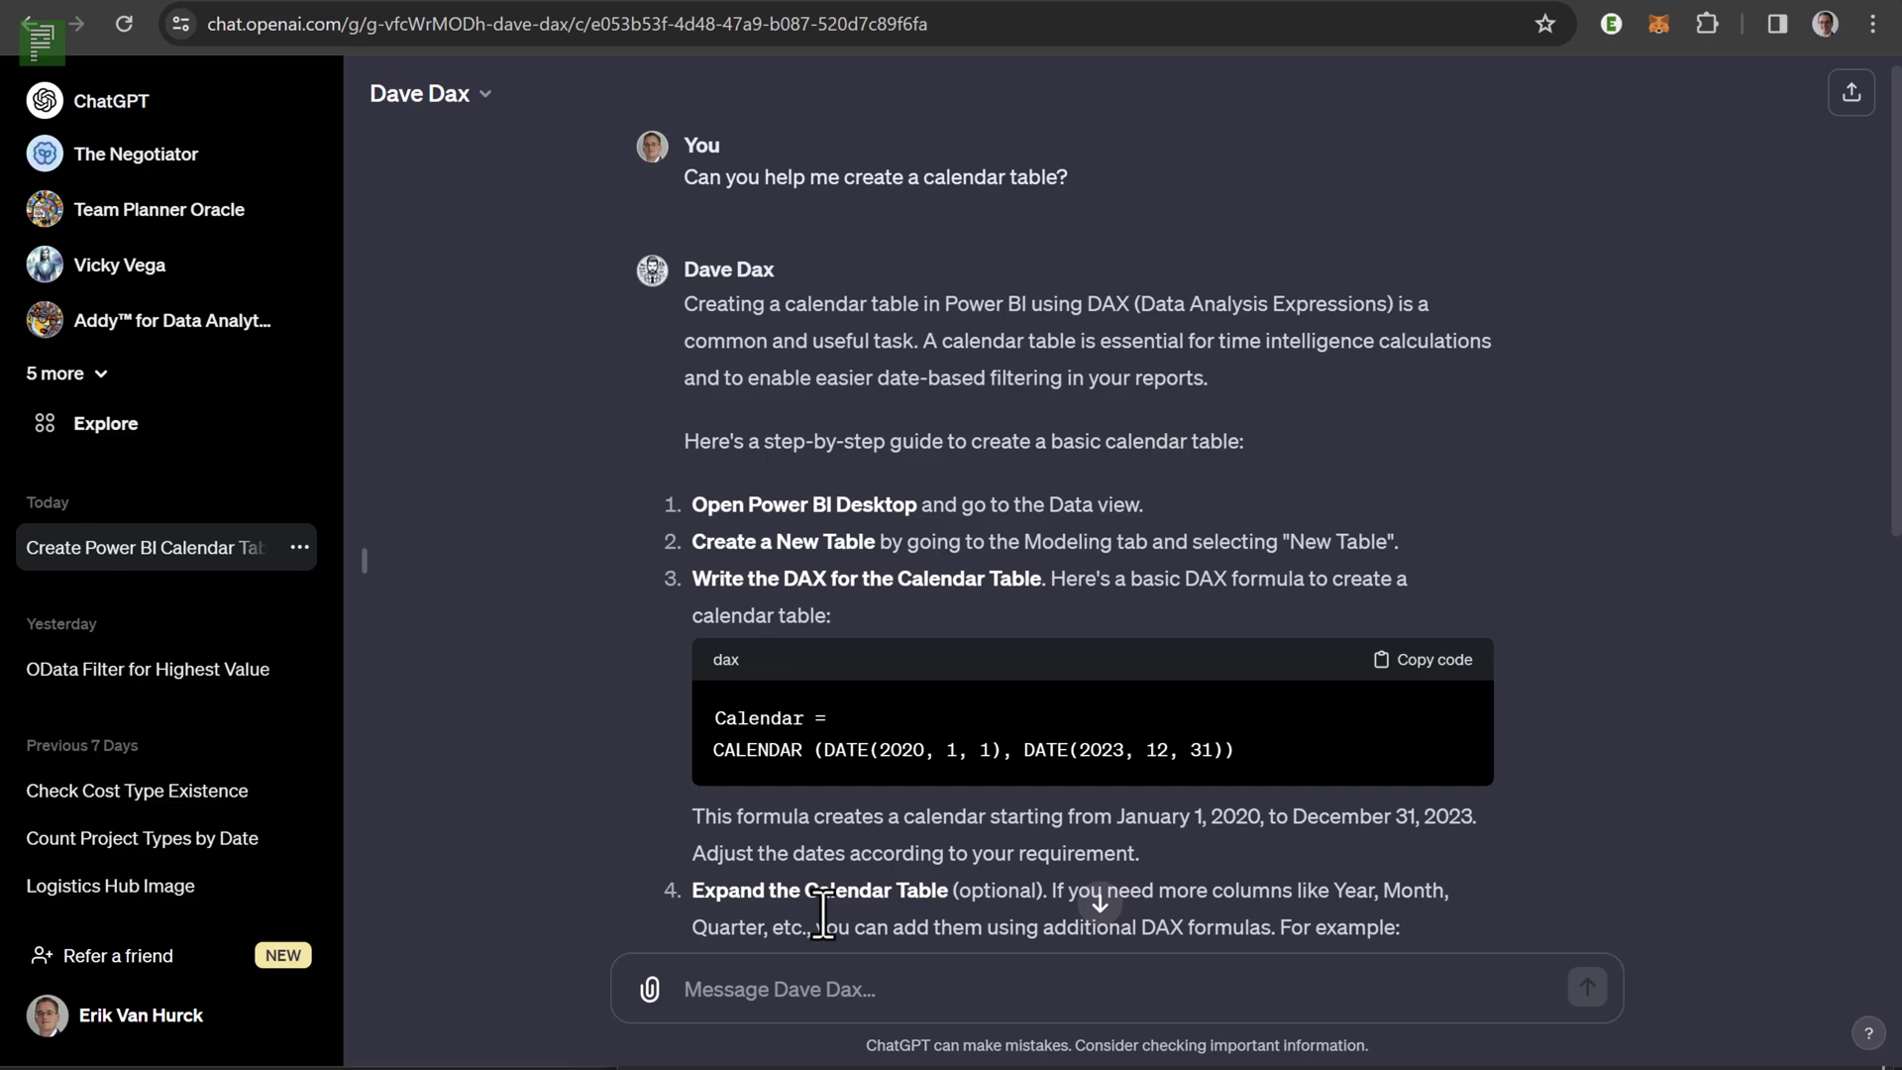
text(Rather than having a static date range, can the dates be dynamic? 2 years in the past and 6 years in the future?)
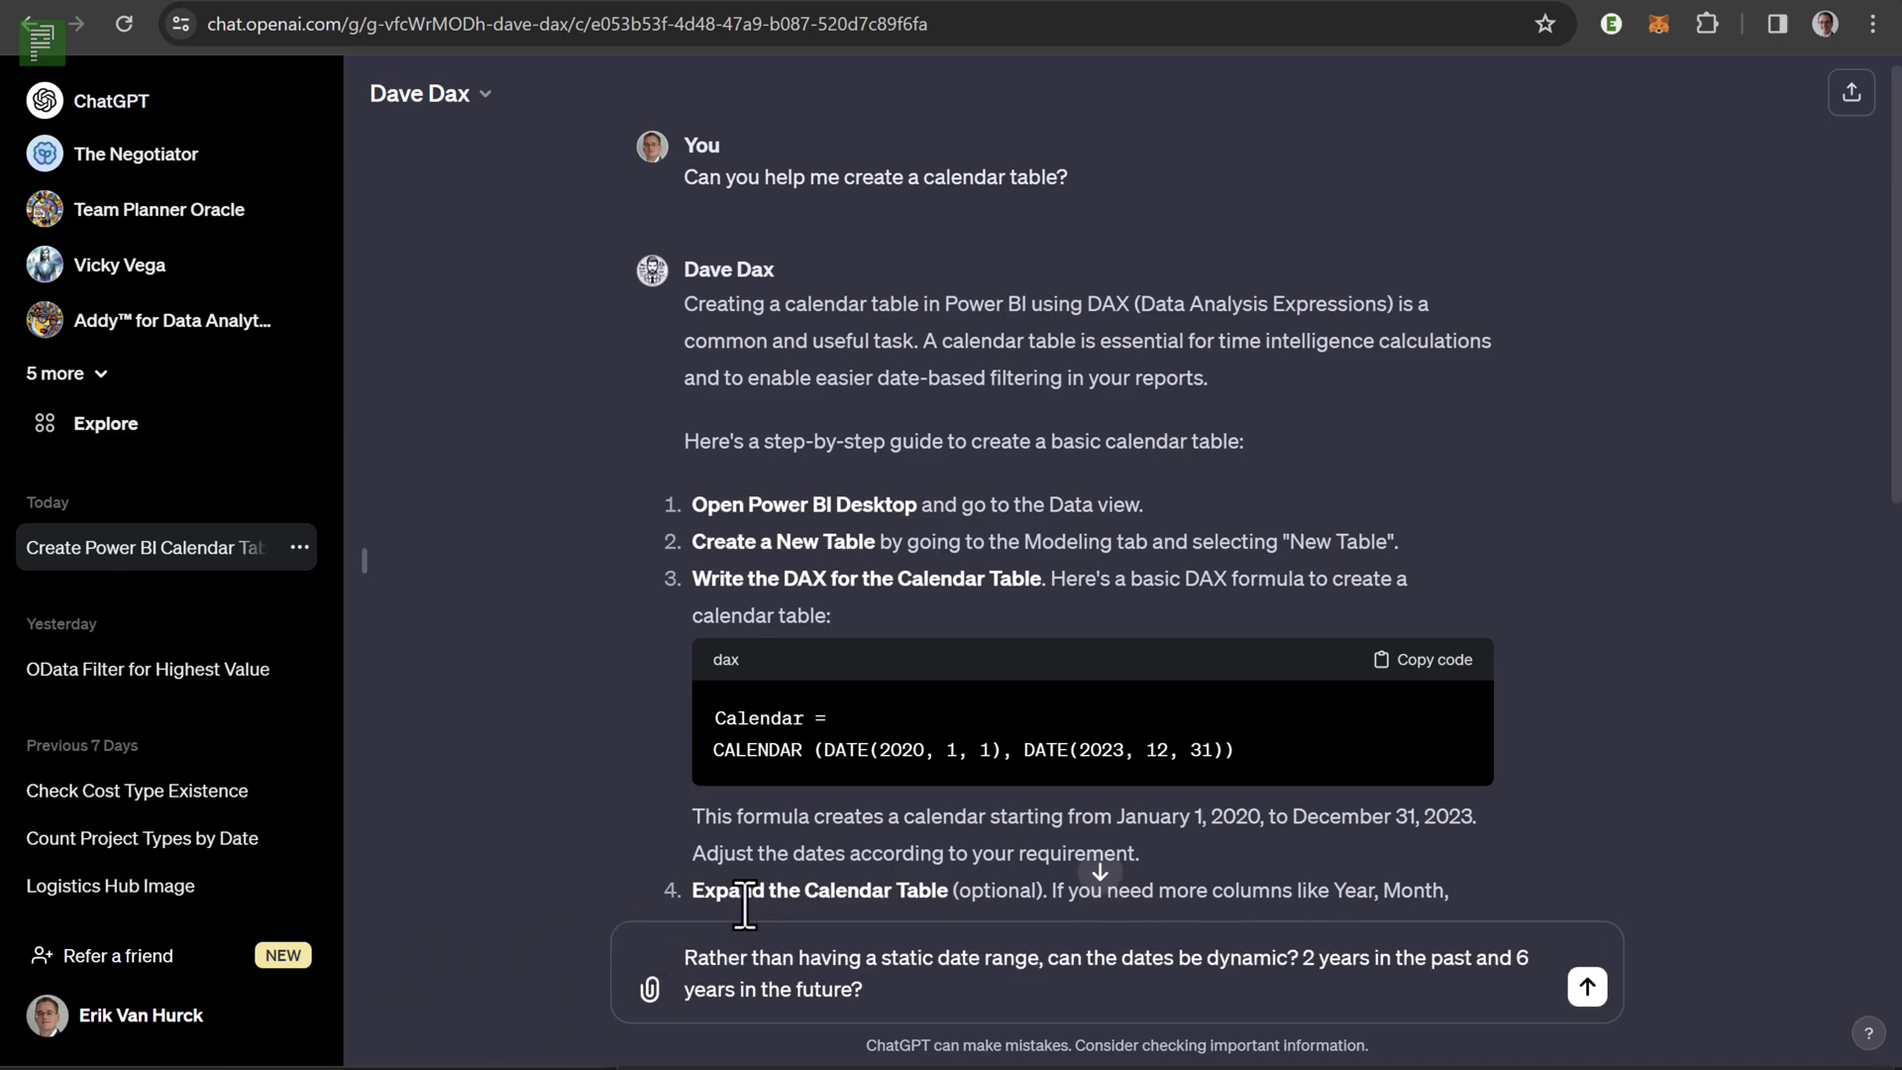
scroll(1056, 776, down, 8)
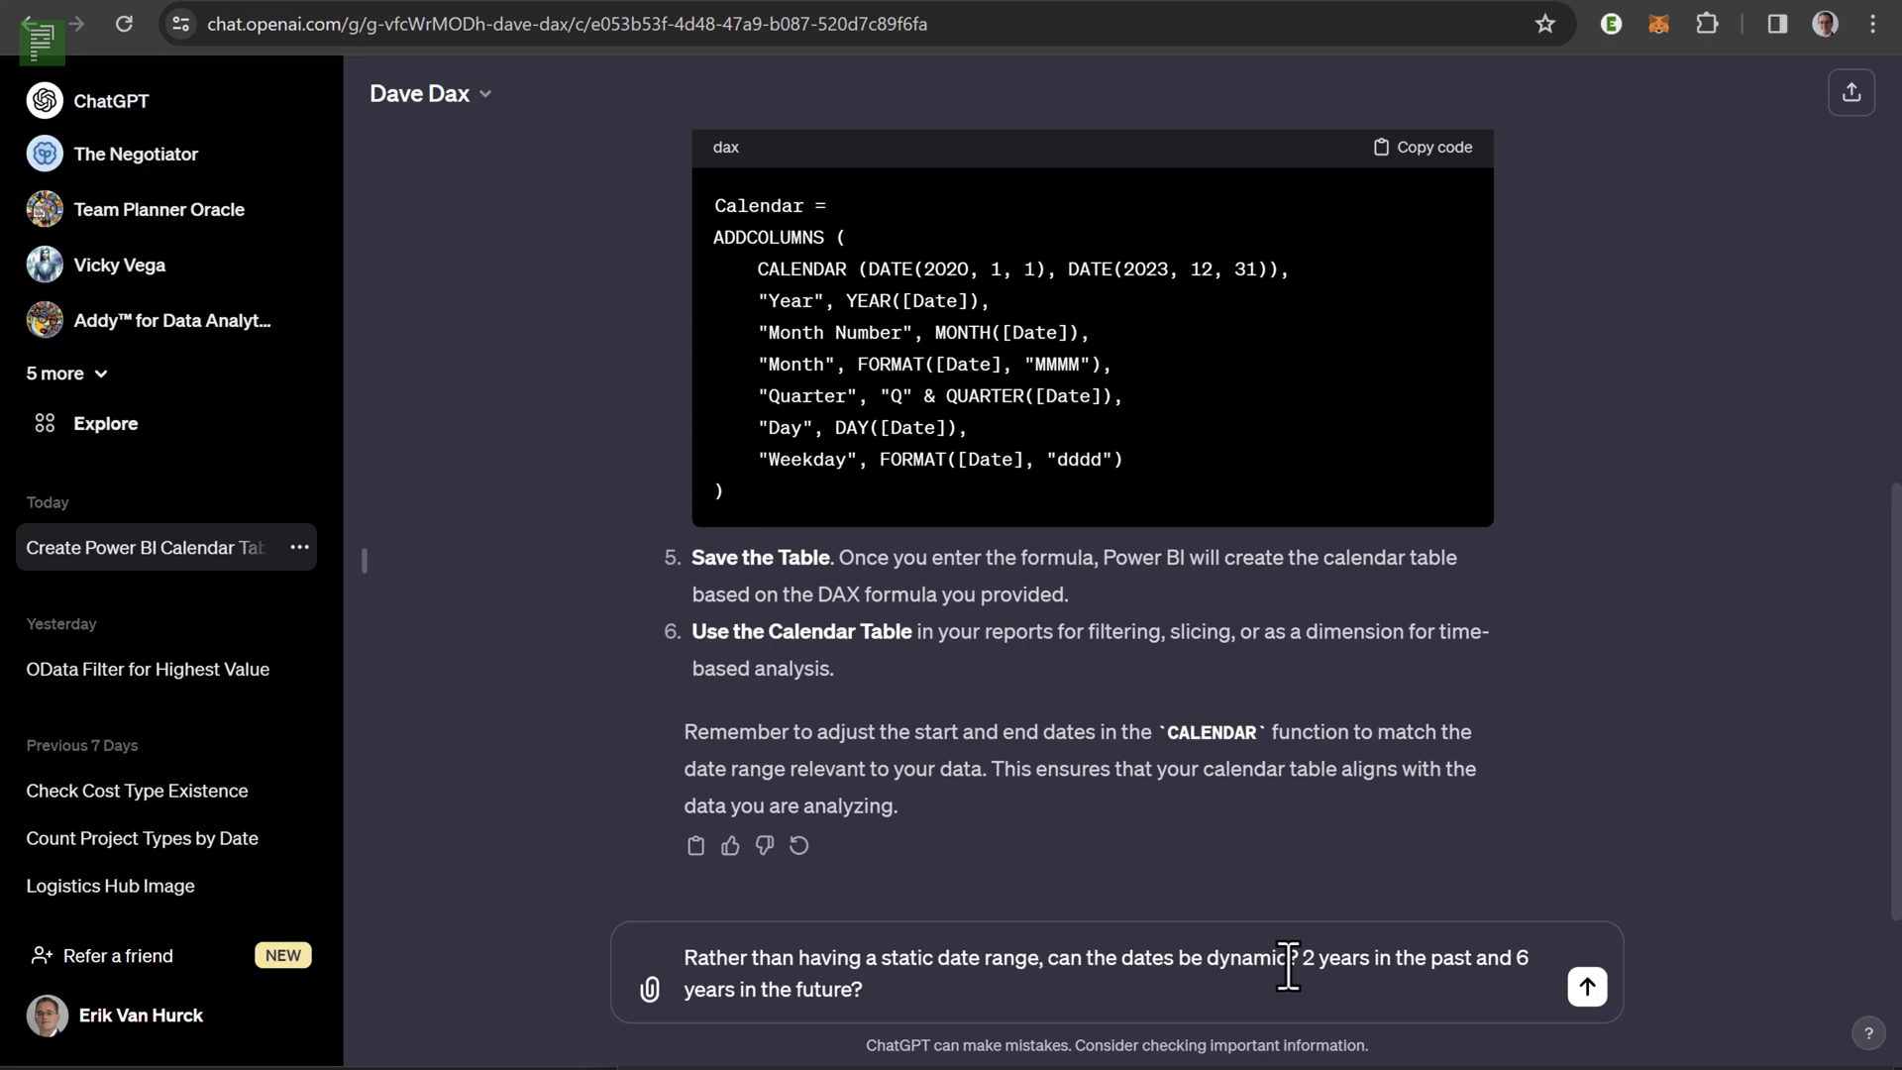
click(1587, 987)
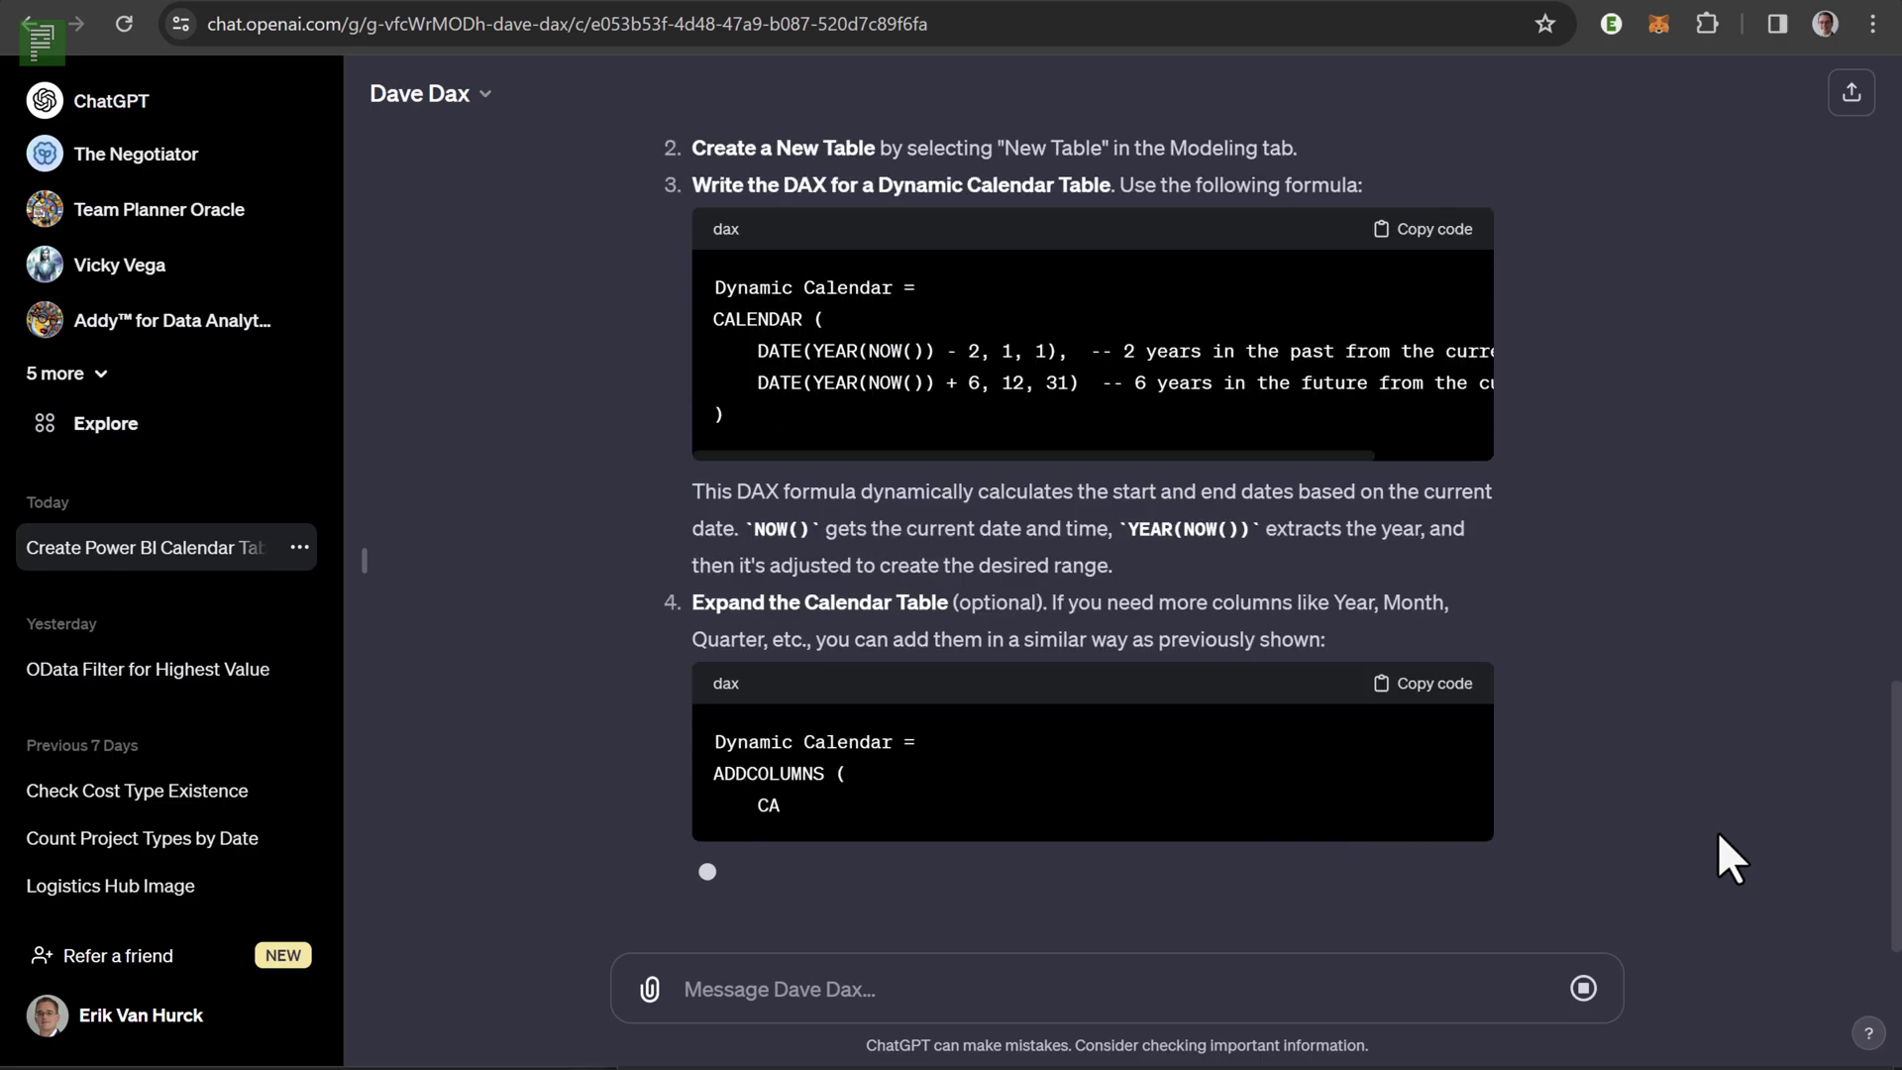
scroll(1399, 448, up, 3)
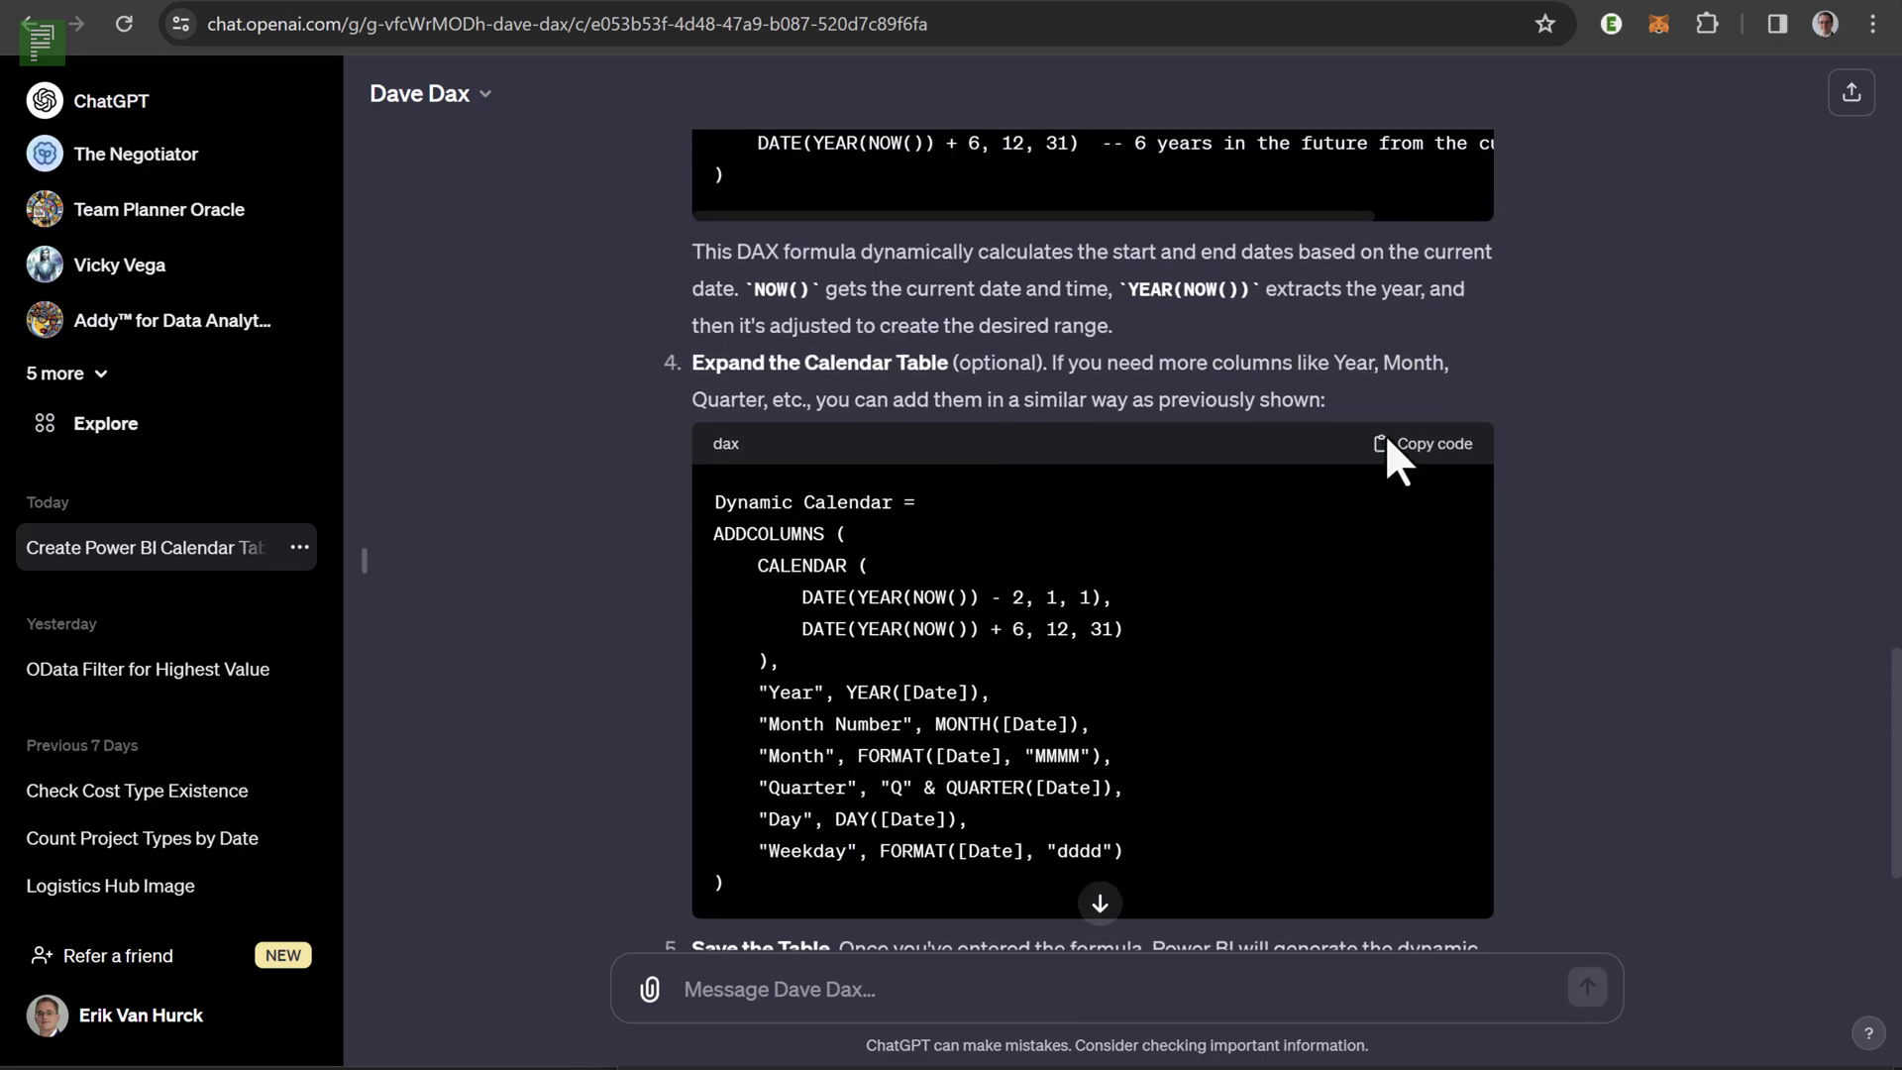
scroll(1387, 439, up, 1)
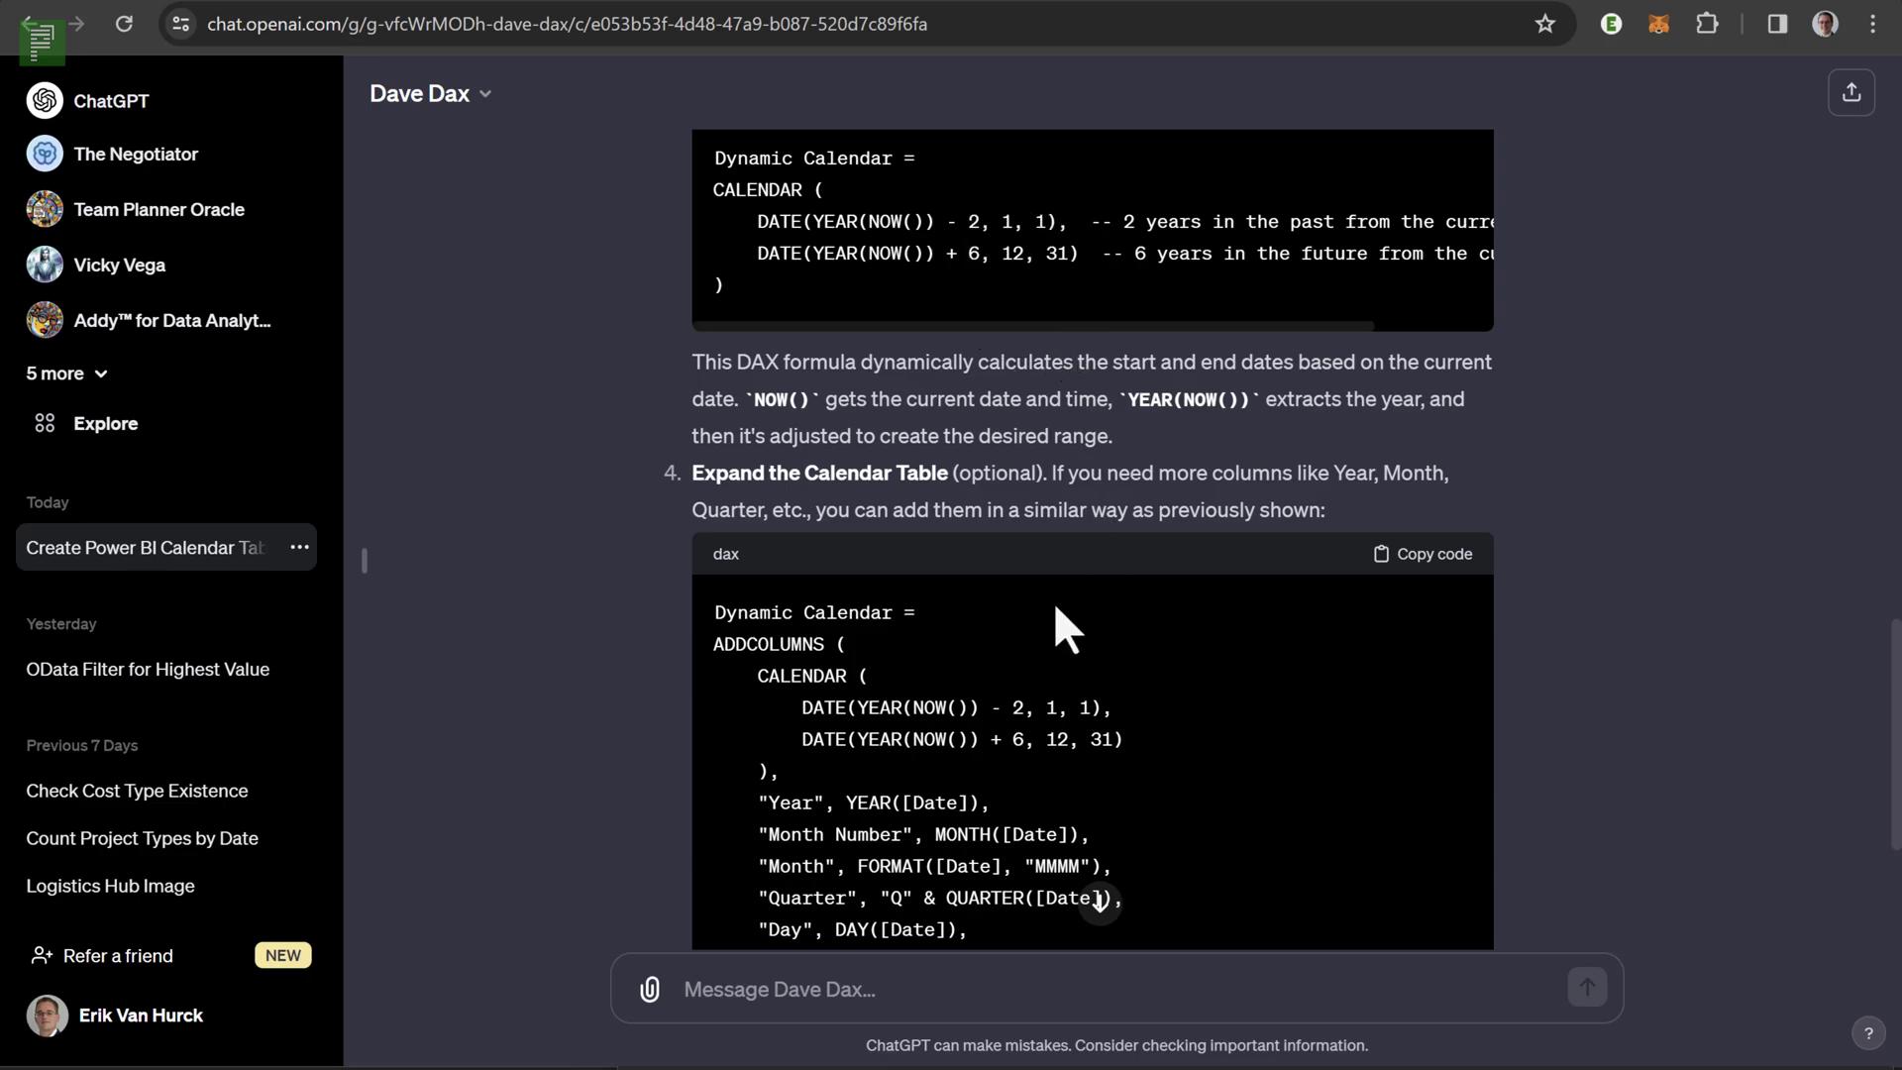
scroll(1090, 605, down, 1)
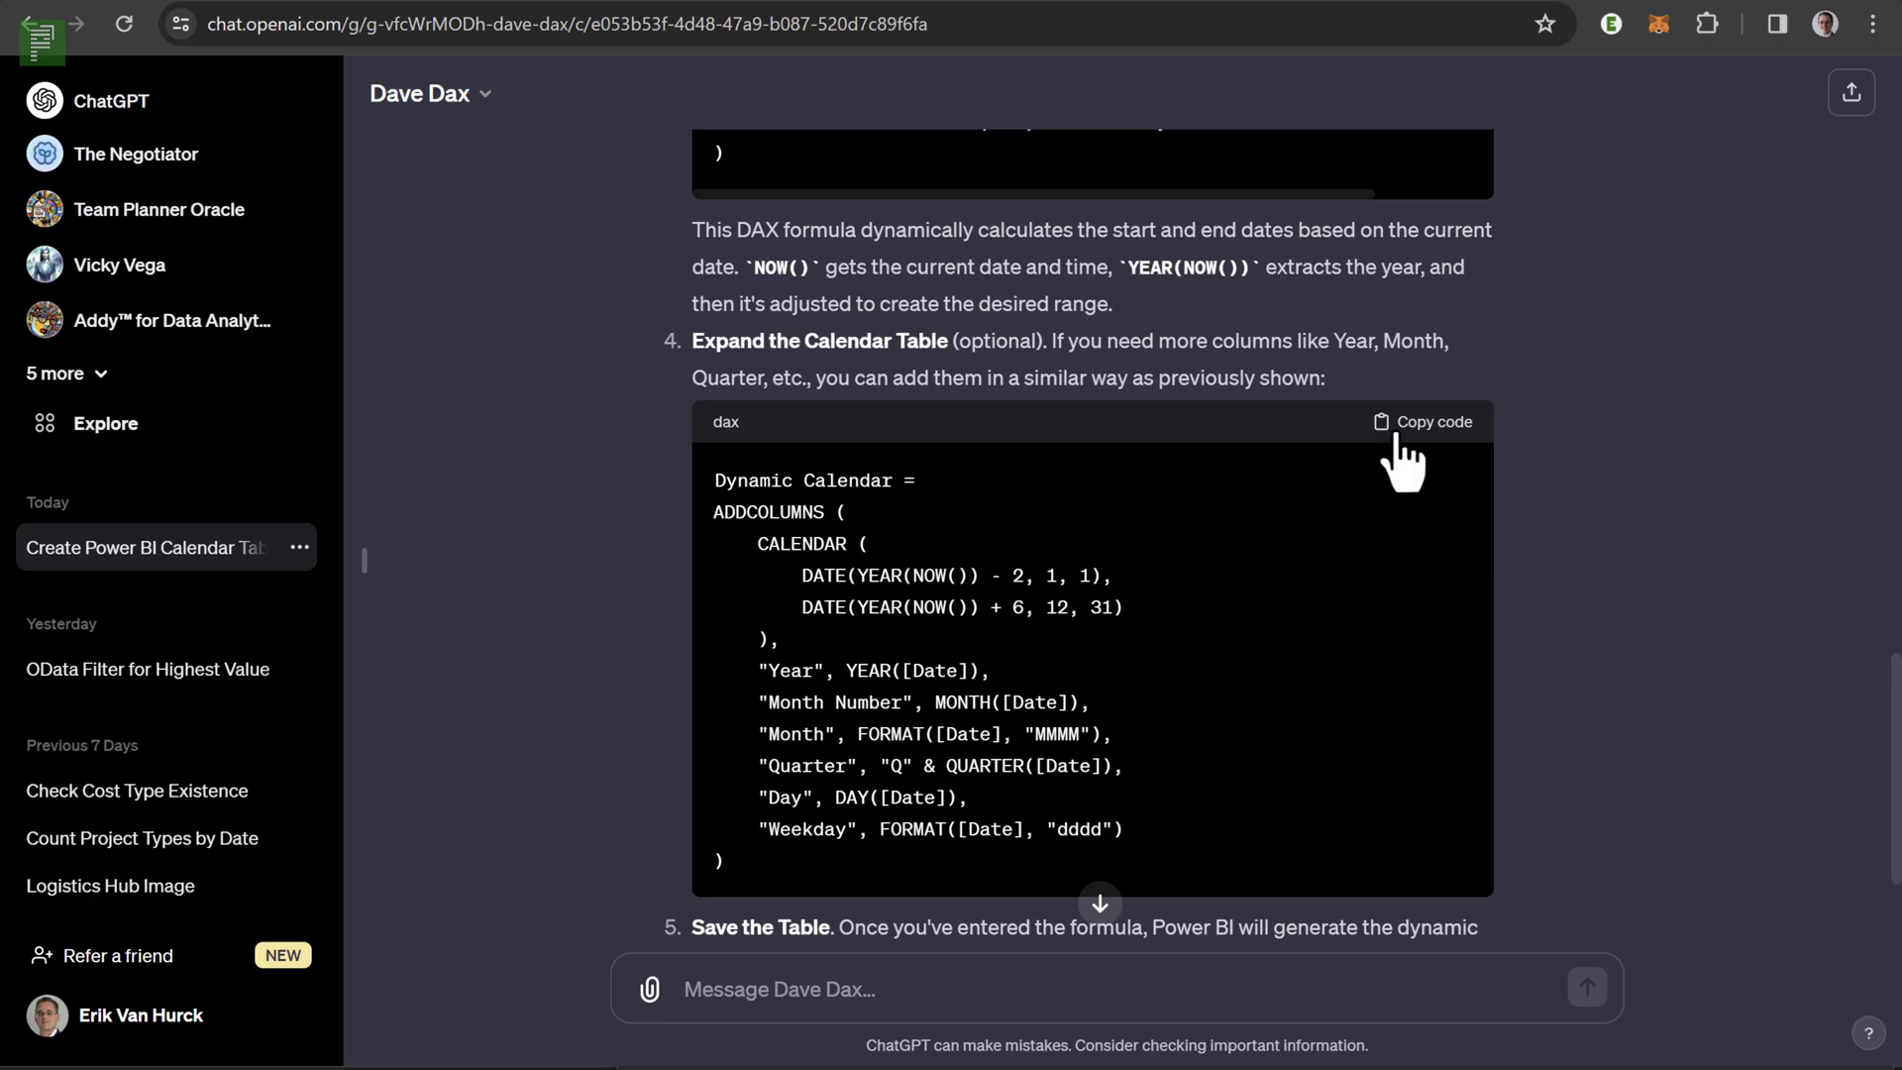
key(alt+Tab)
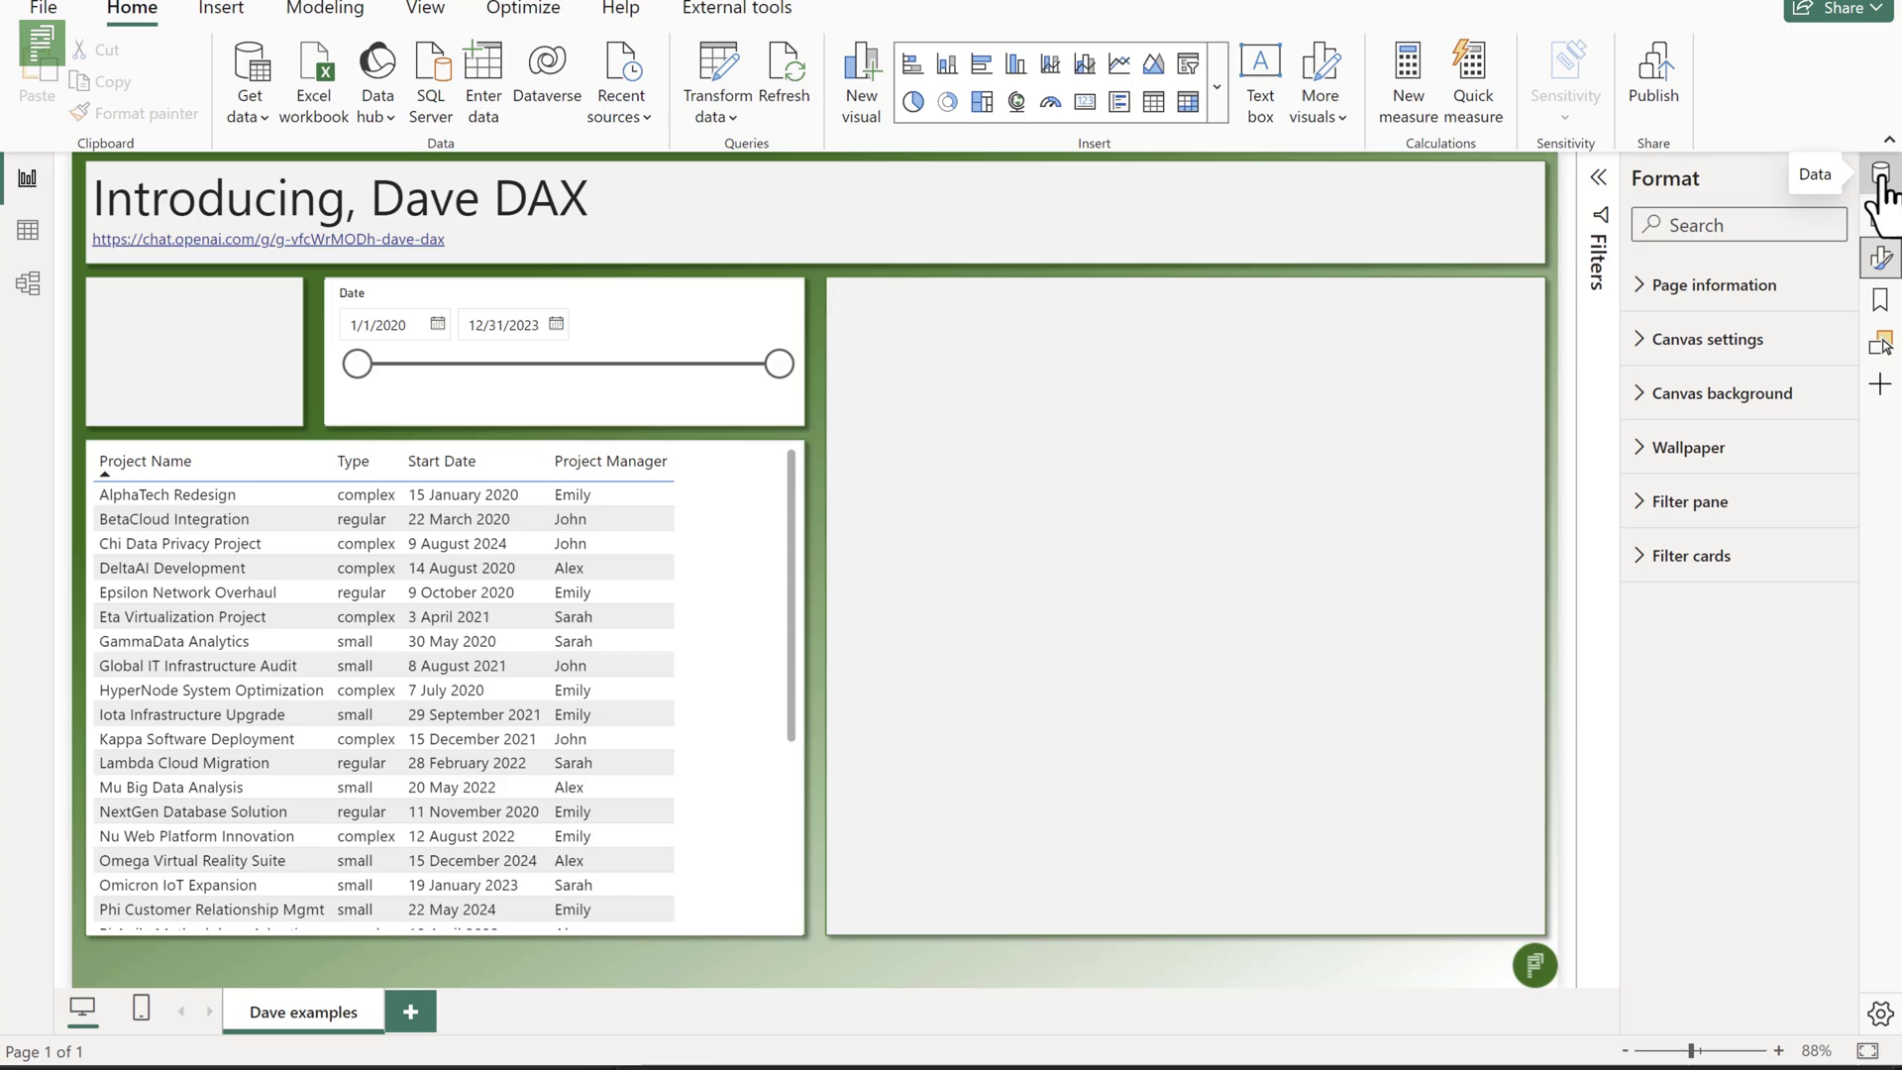
Replace the Calendar table's formula with the NOW()-based Dynamic Calendar DAX and commit it.
click(1882, 180)
click(1783, 283)
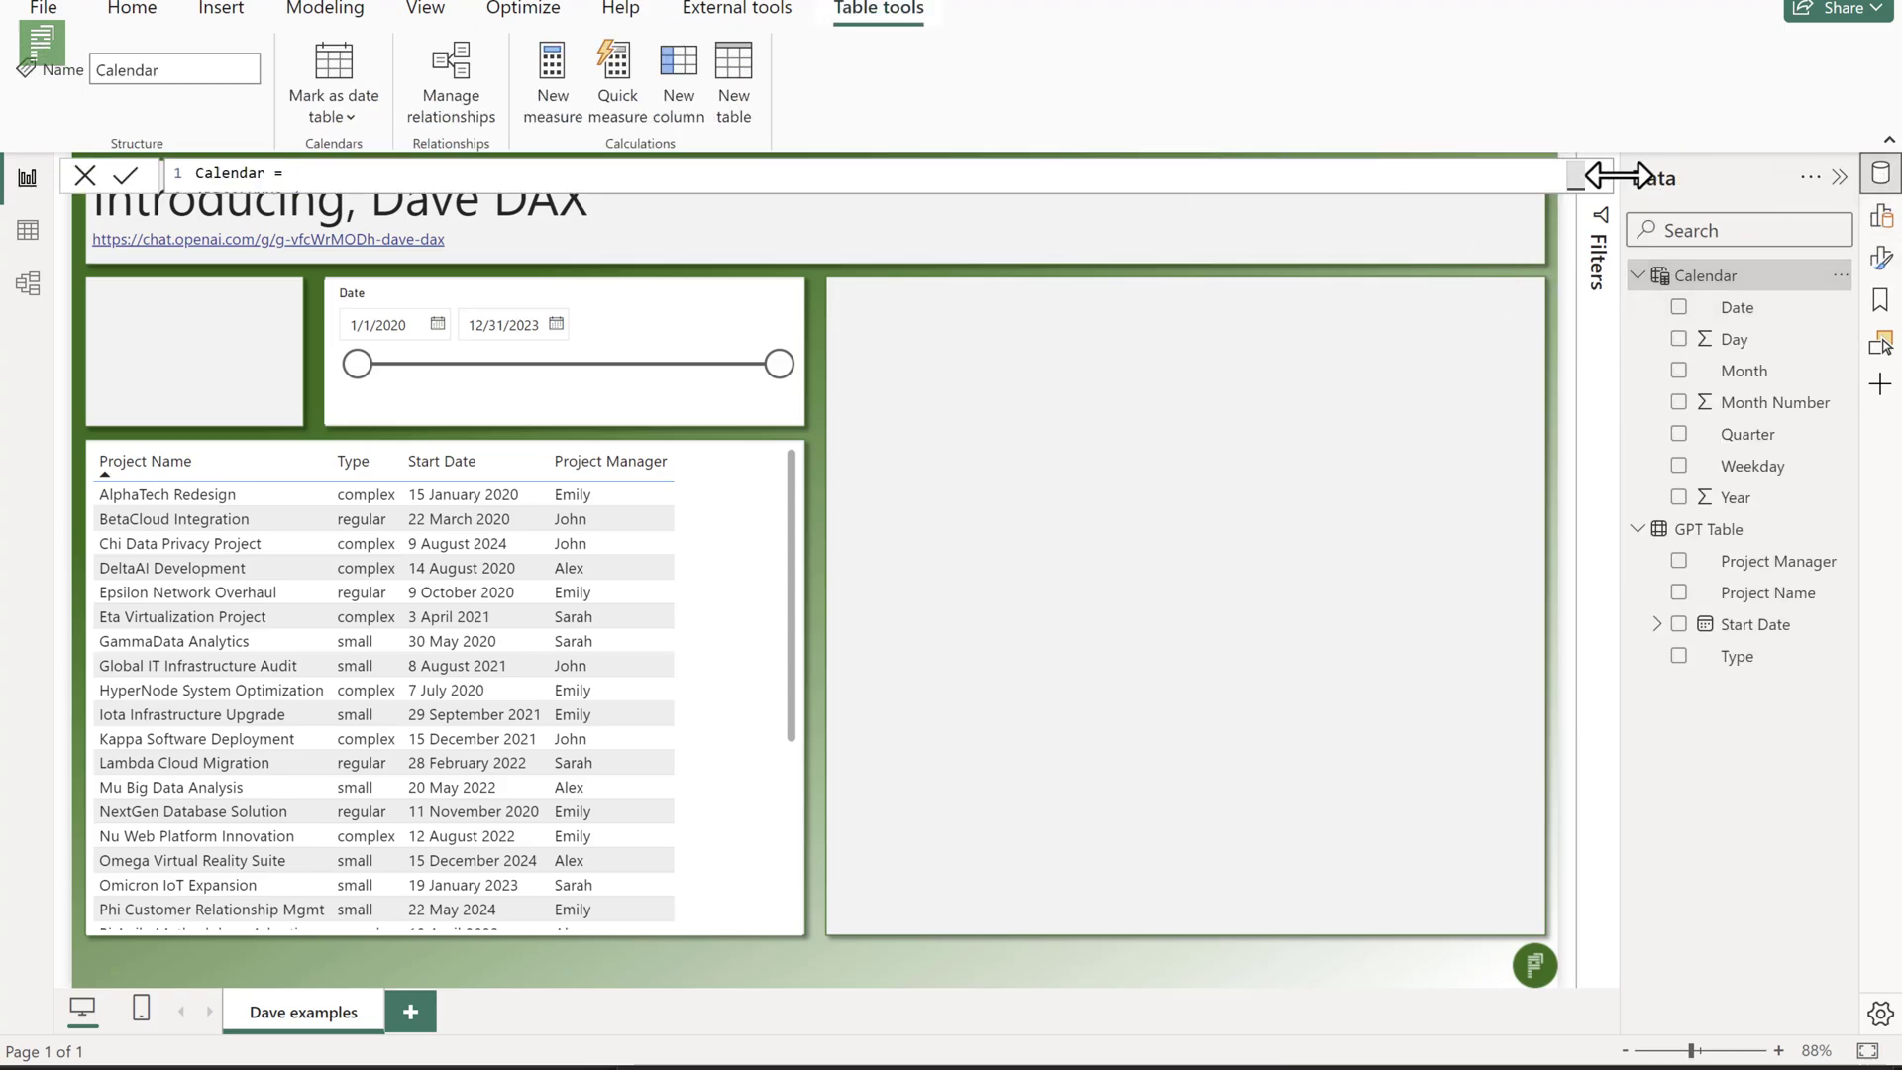
click(1575, 177)
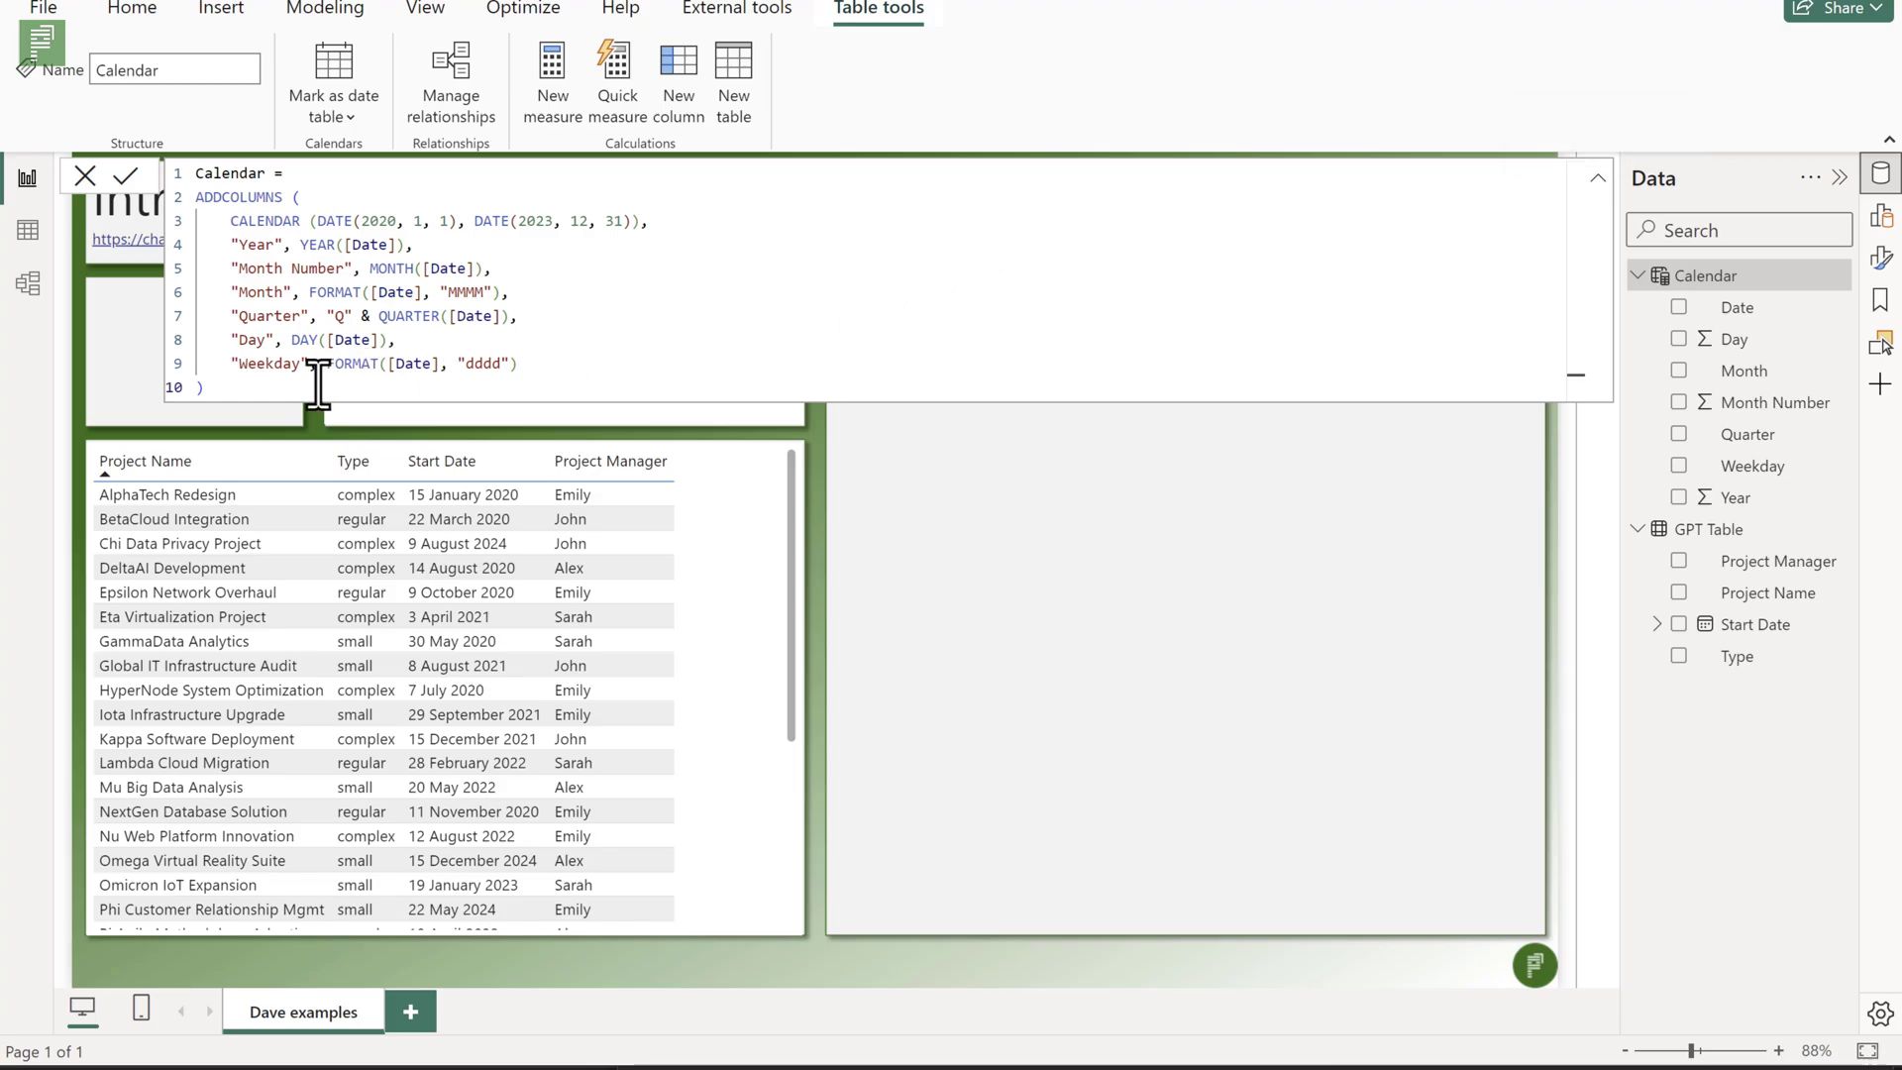
key(ctrl+a)
text(Dynamic Calendar = ADDCOLUMNS (     CALENDAR (         DATE(YEAR(NOW()) - 2, 1, 1),         DATE(YEAR(NOW()) + 6, 12, 31)     ),     "Year", YEAR([Date]),     "Month Number", MONTH([Date]),     "Month", FORMAT([Date], "MMMM"),     "Quarter", "Q" & QUARTER([Date]),     "Day", DAY([Date]),     "Weekday", FORMAT([Date], "dddd") ))
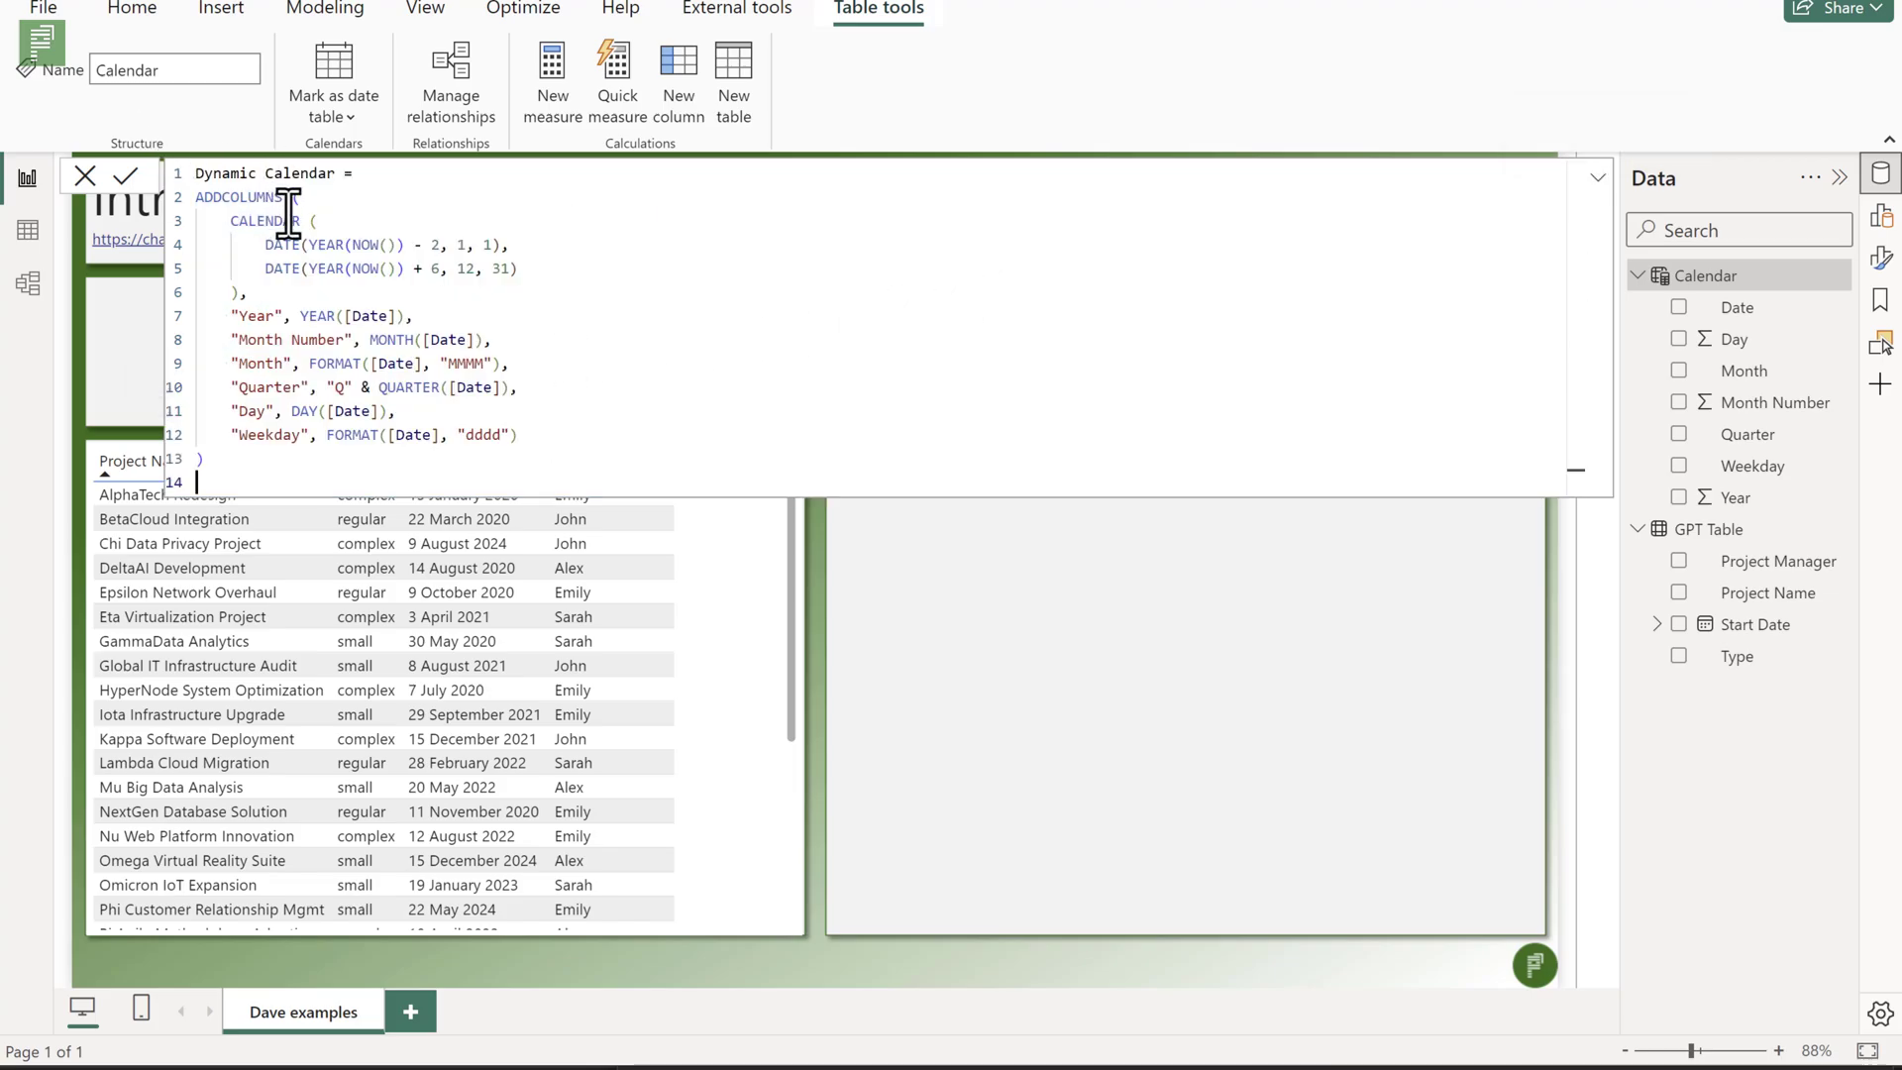
key(BackSpace)
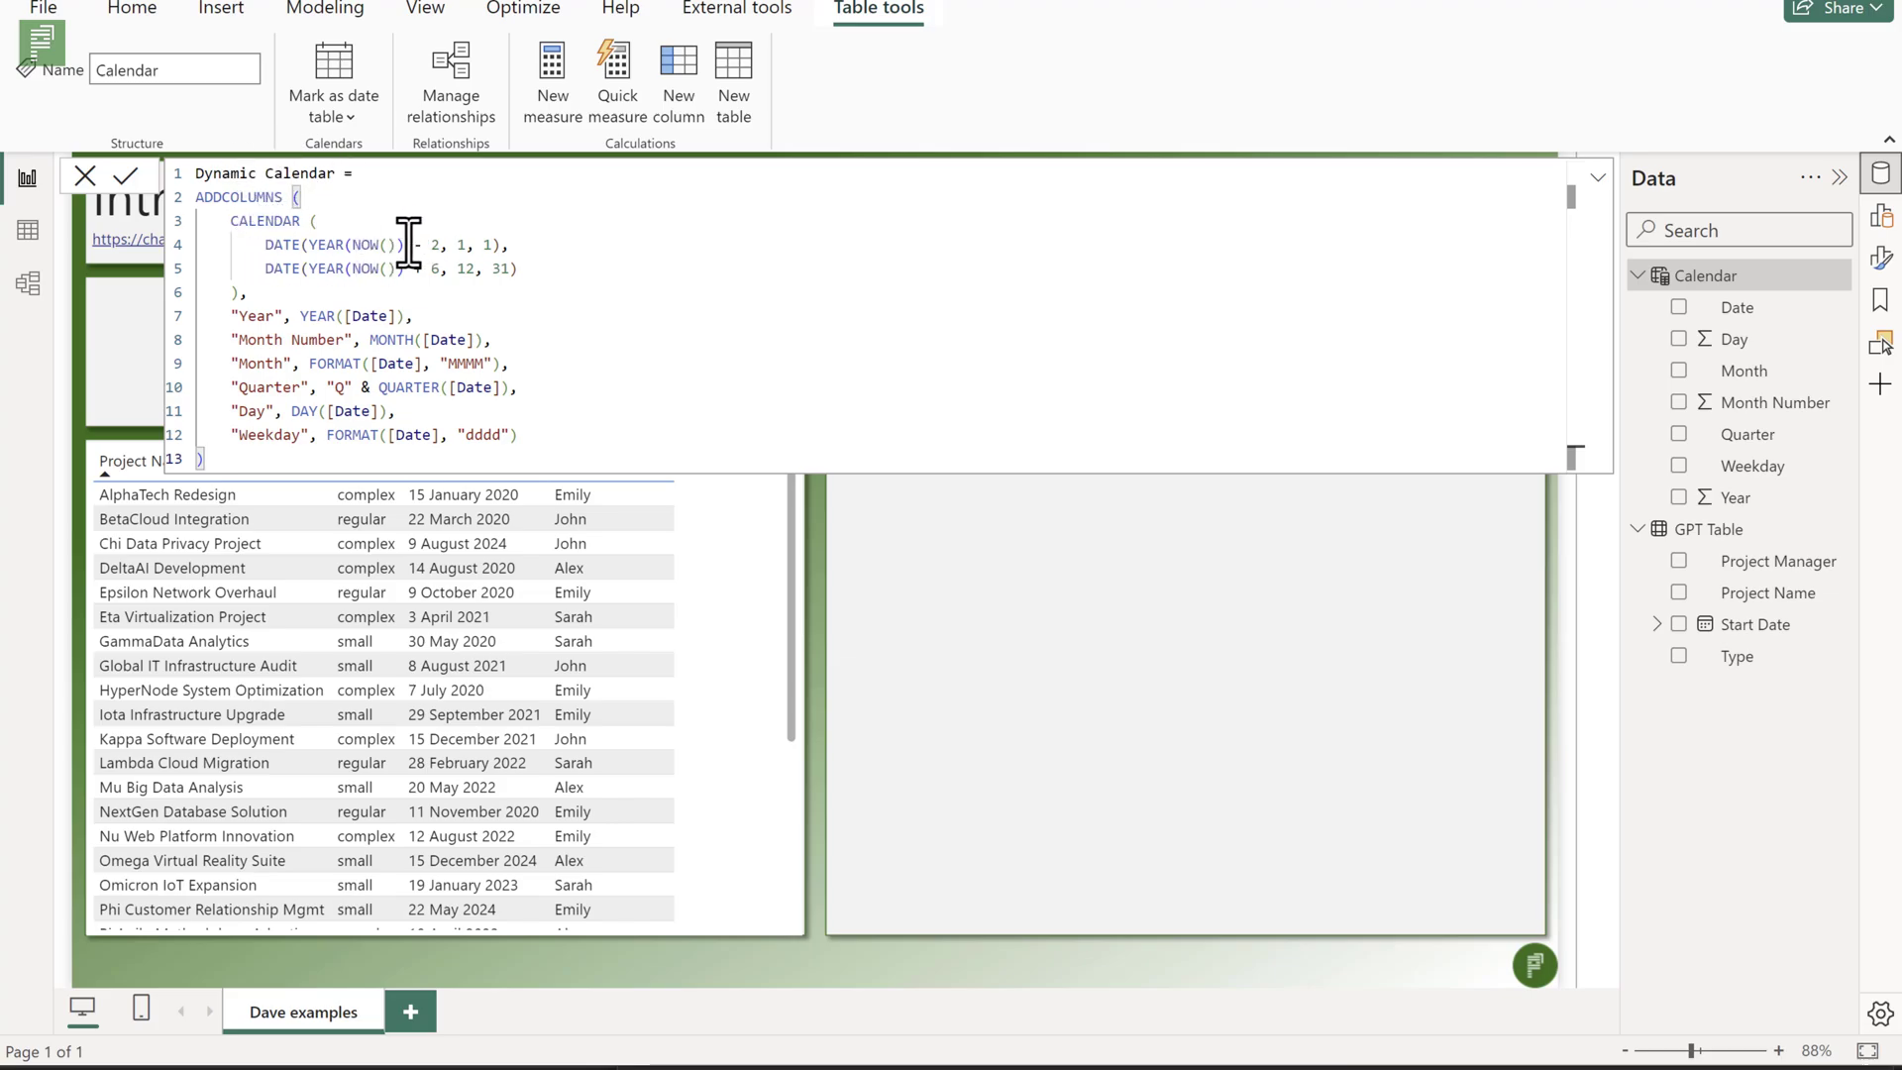
drag(430, 245, 445, 262)
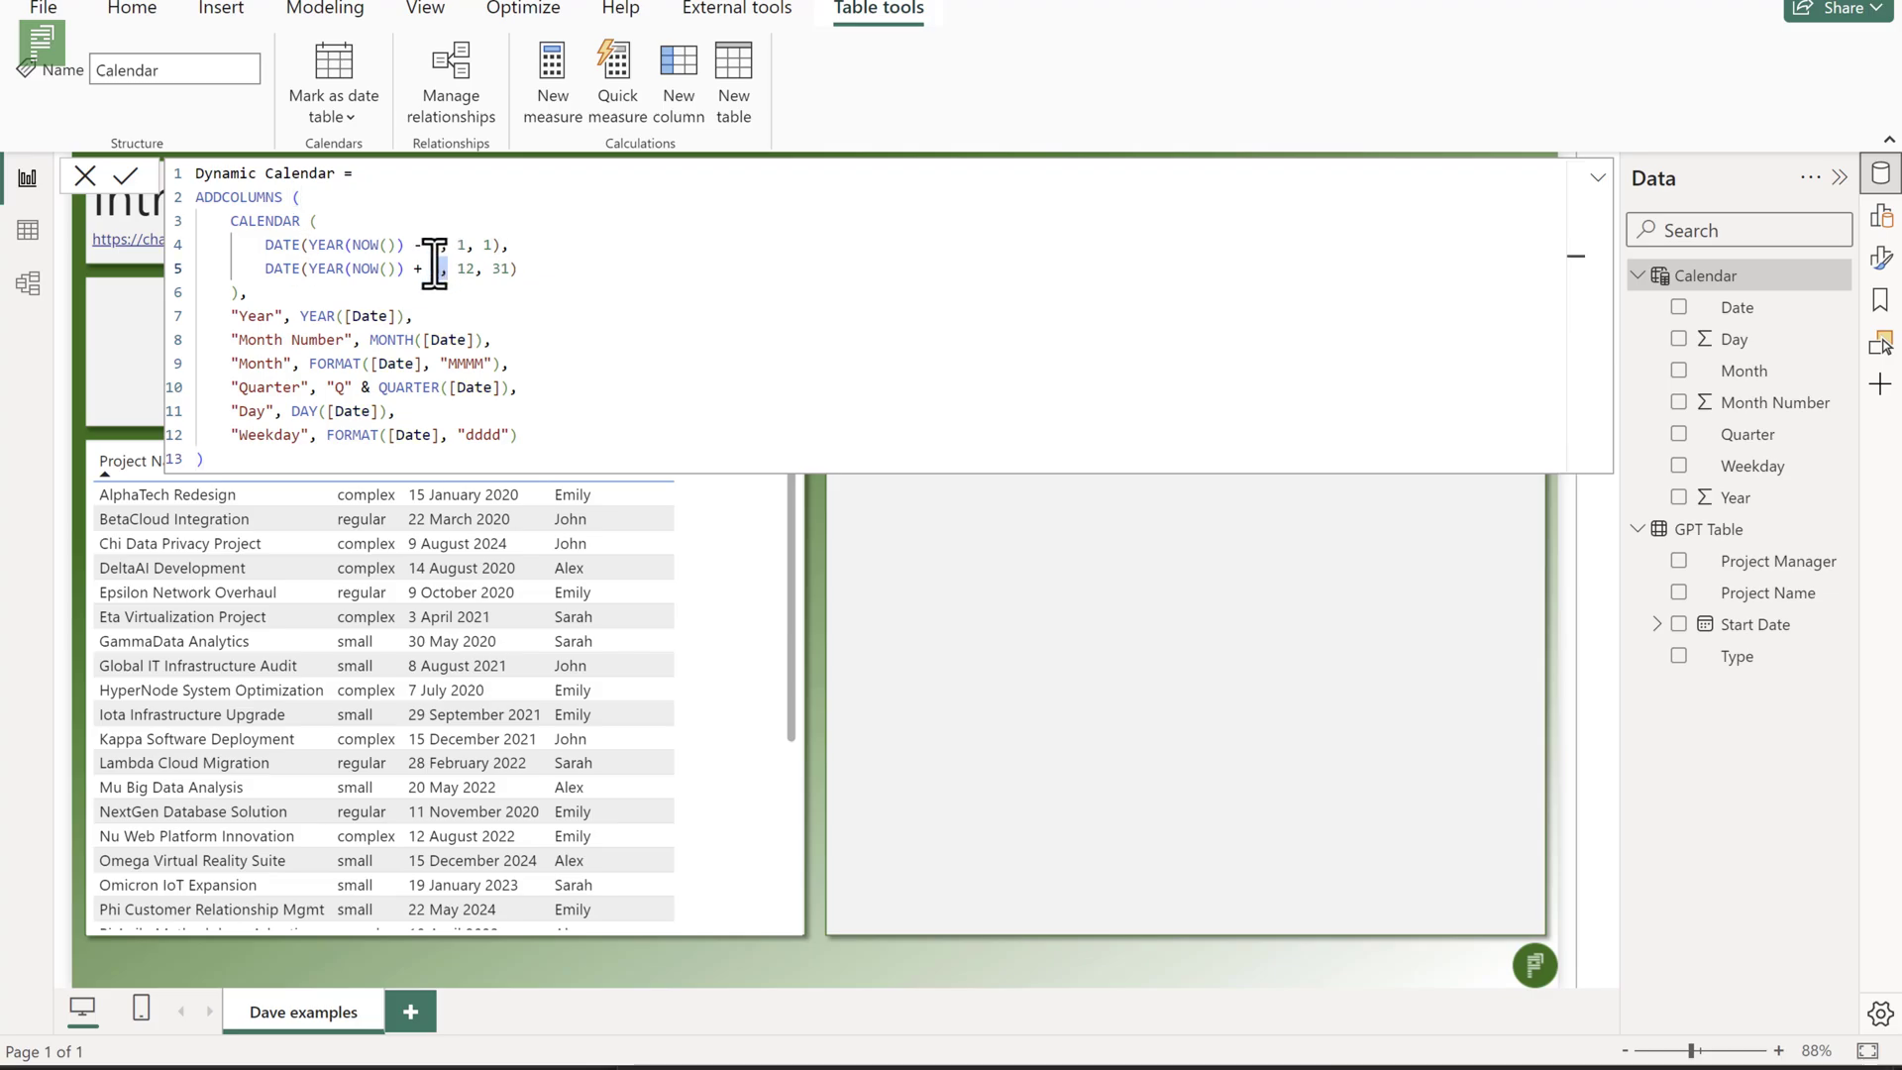
click(125, 176)
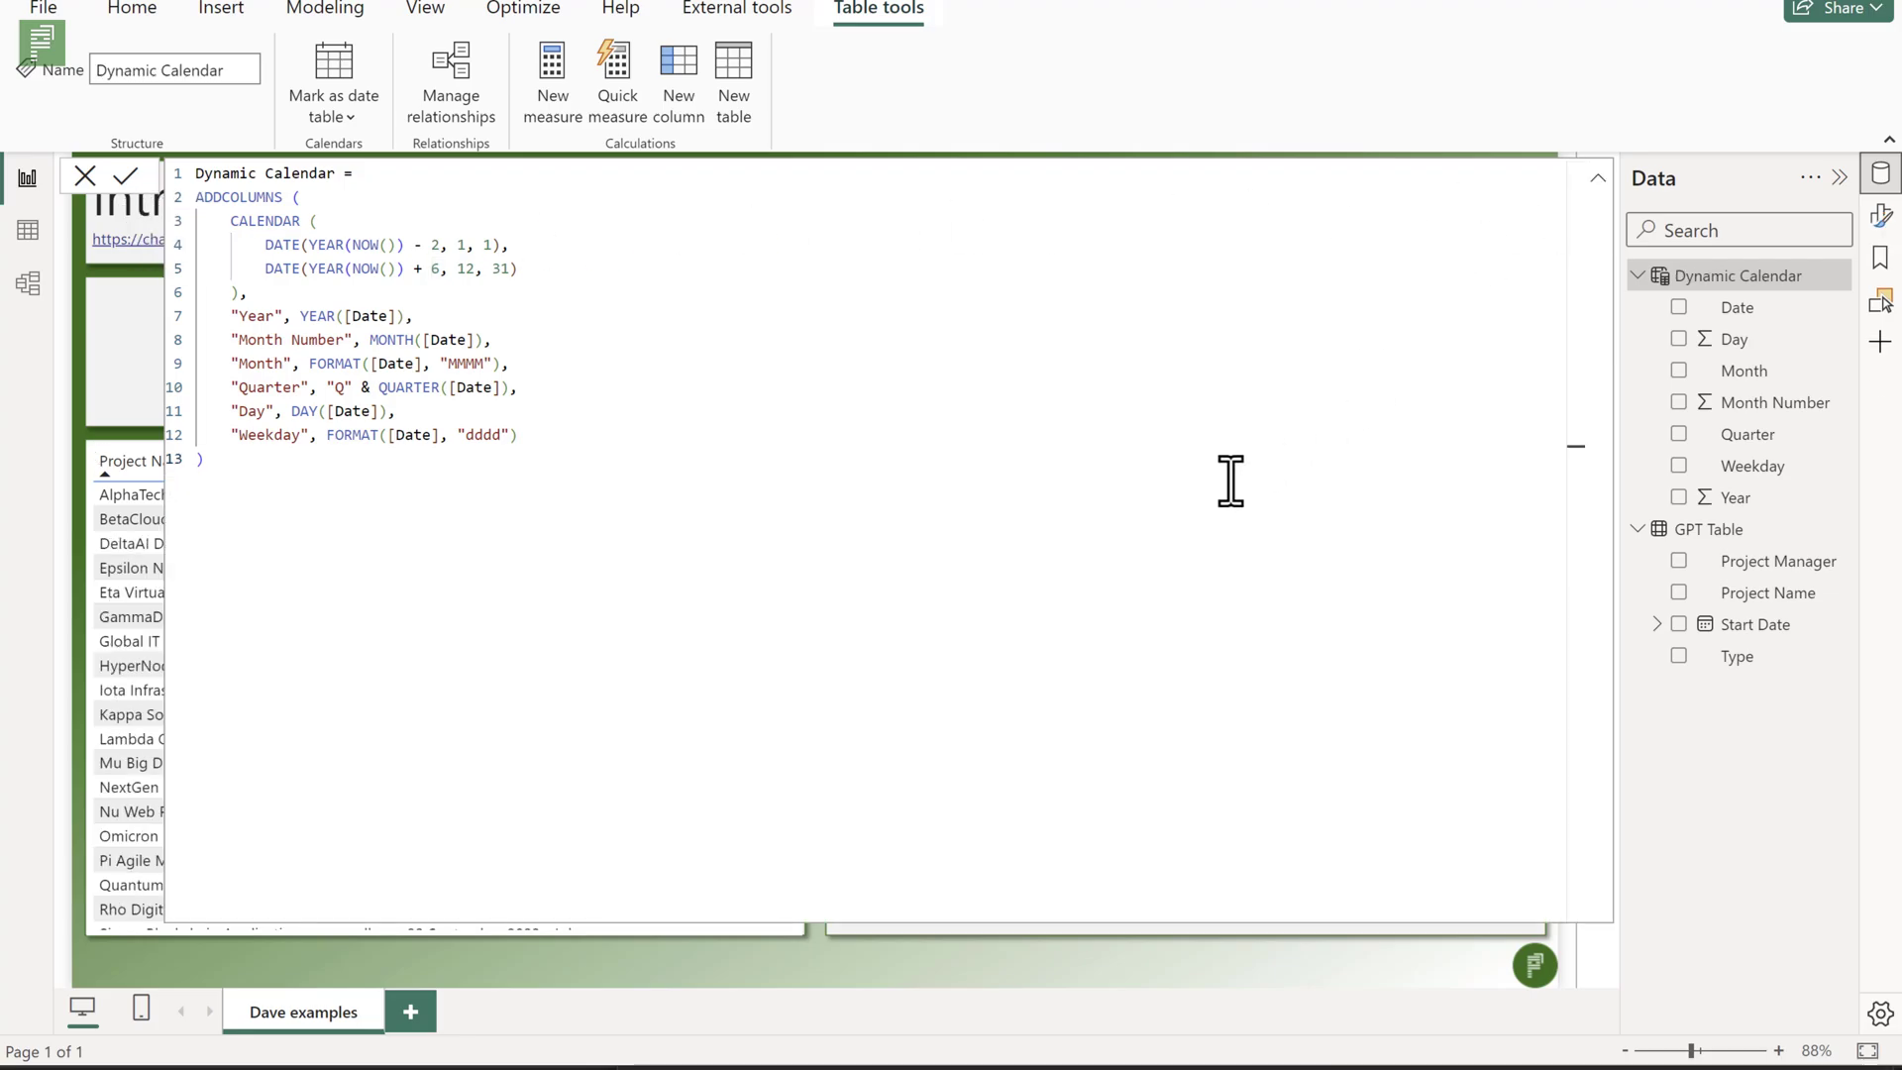
Stretch the Date slicer's range to cover 1/1/2021 through 6/7/2029.
click(1598, 178)
click(695, 435)
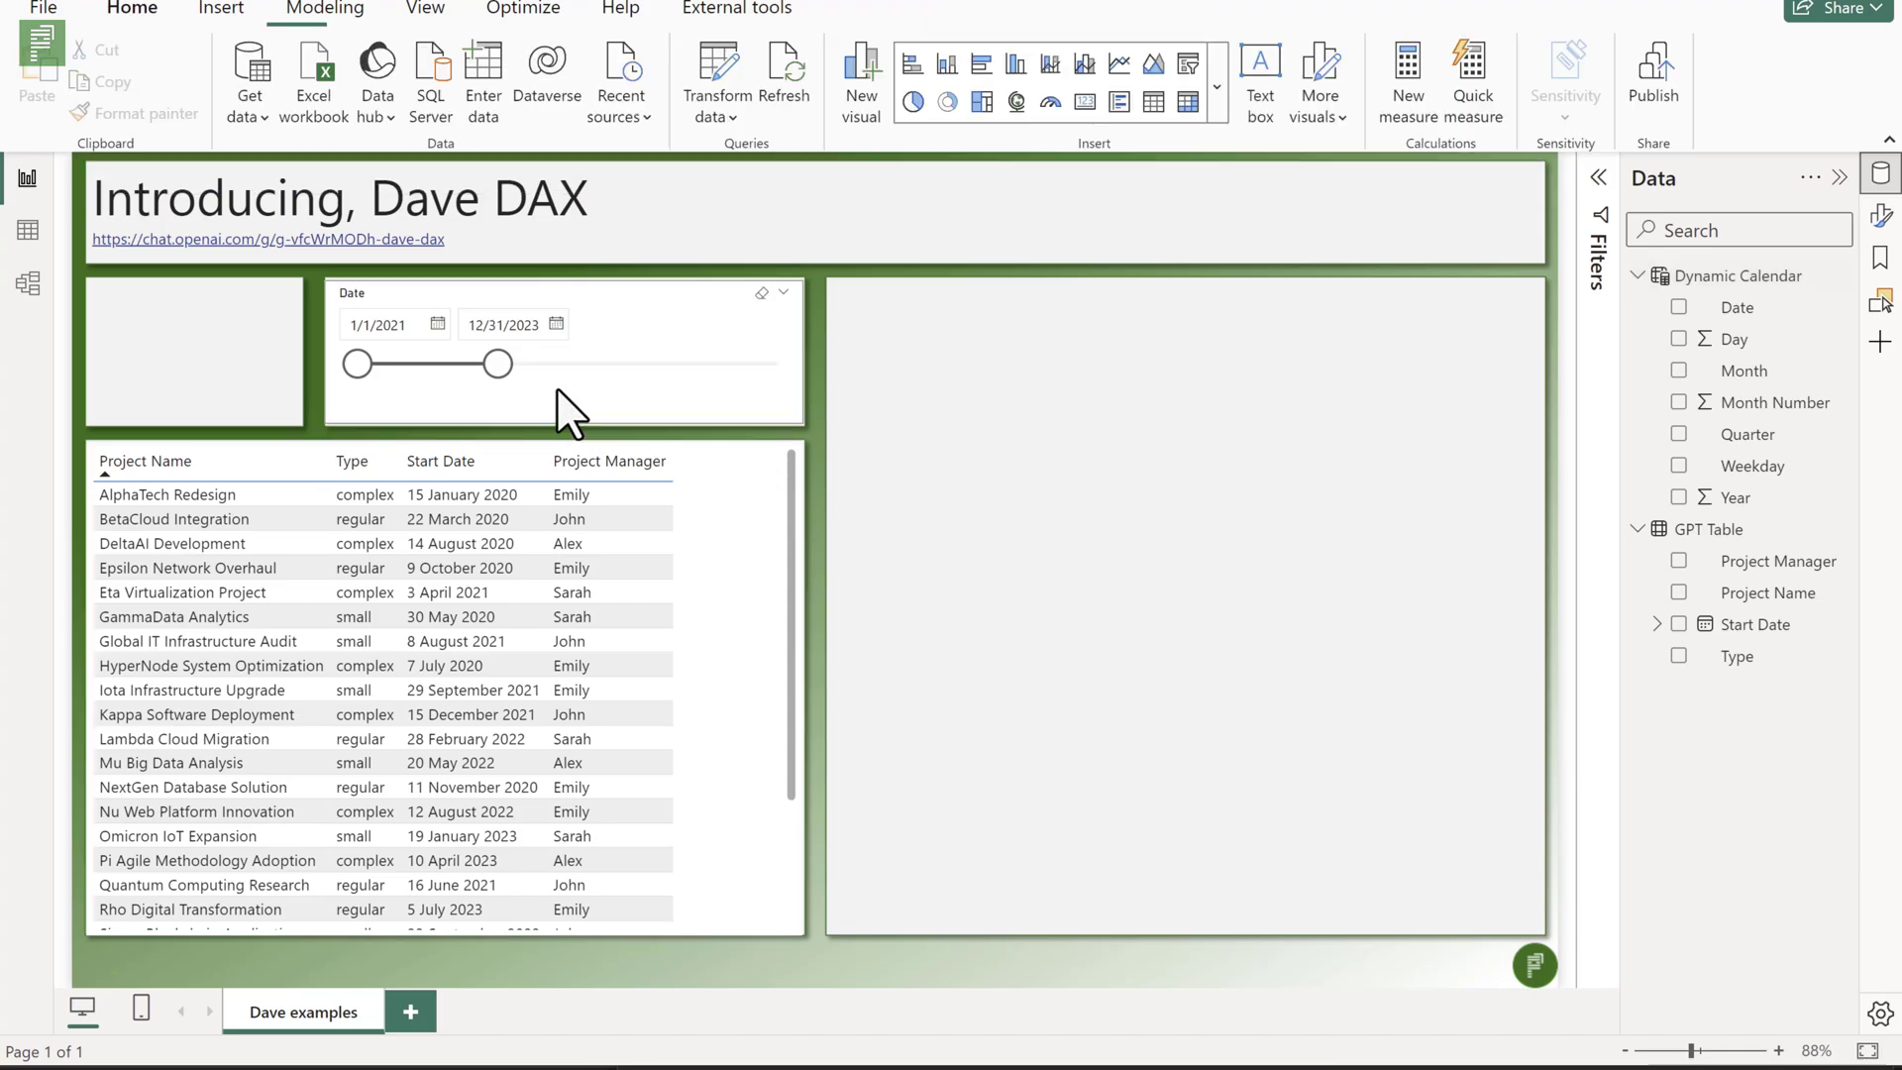
drag(500, 365, 776, 392)
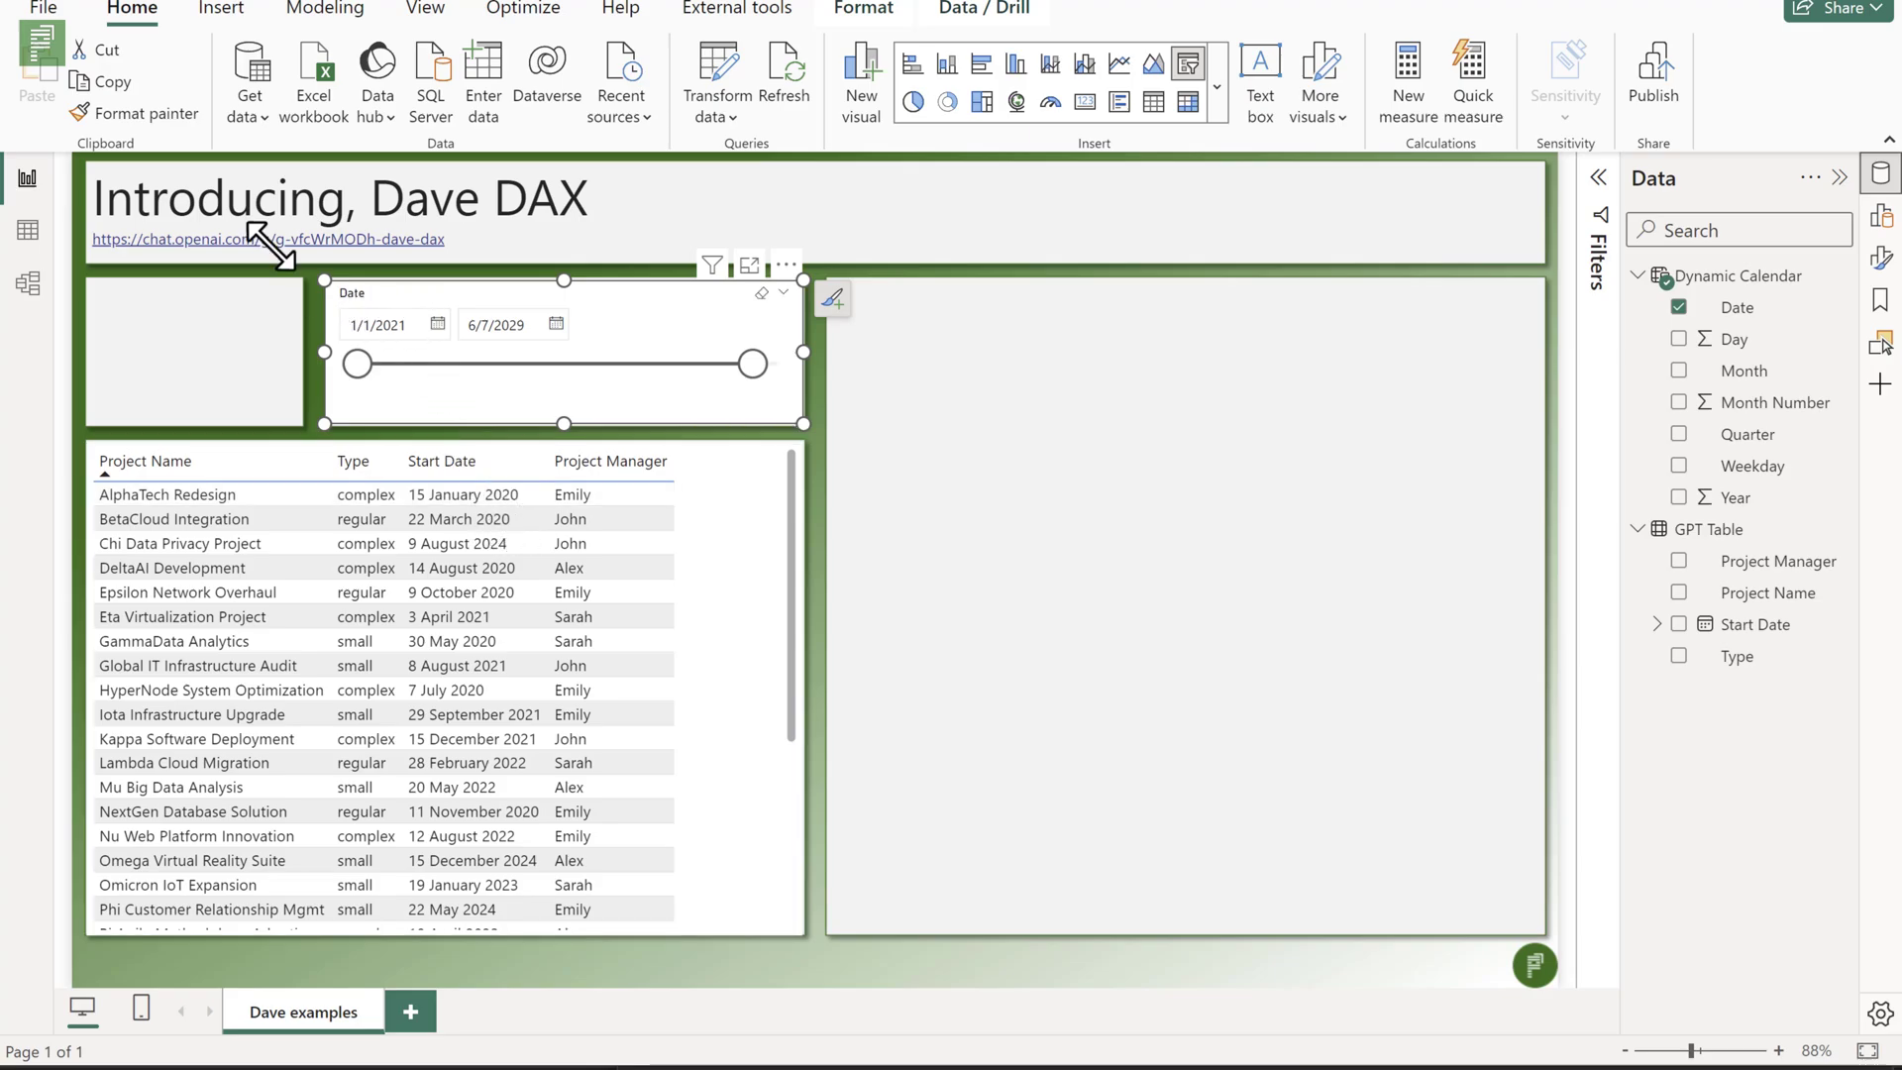
click(28, 233)
click(29, 285)
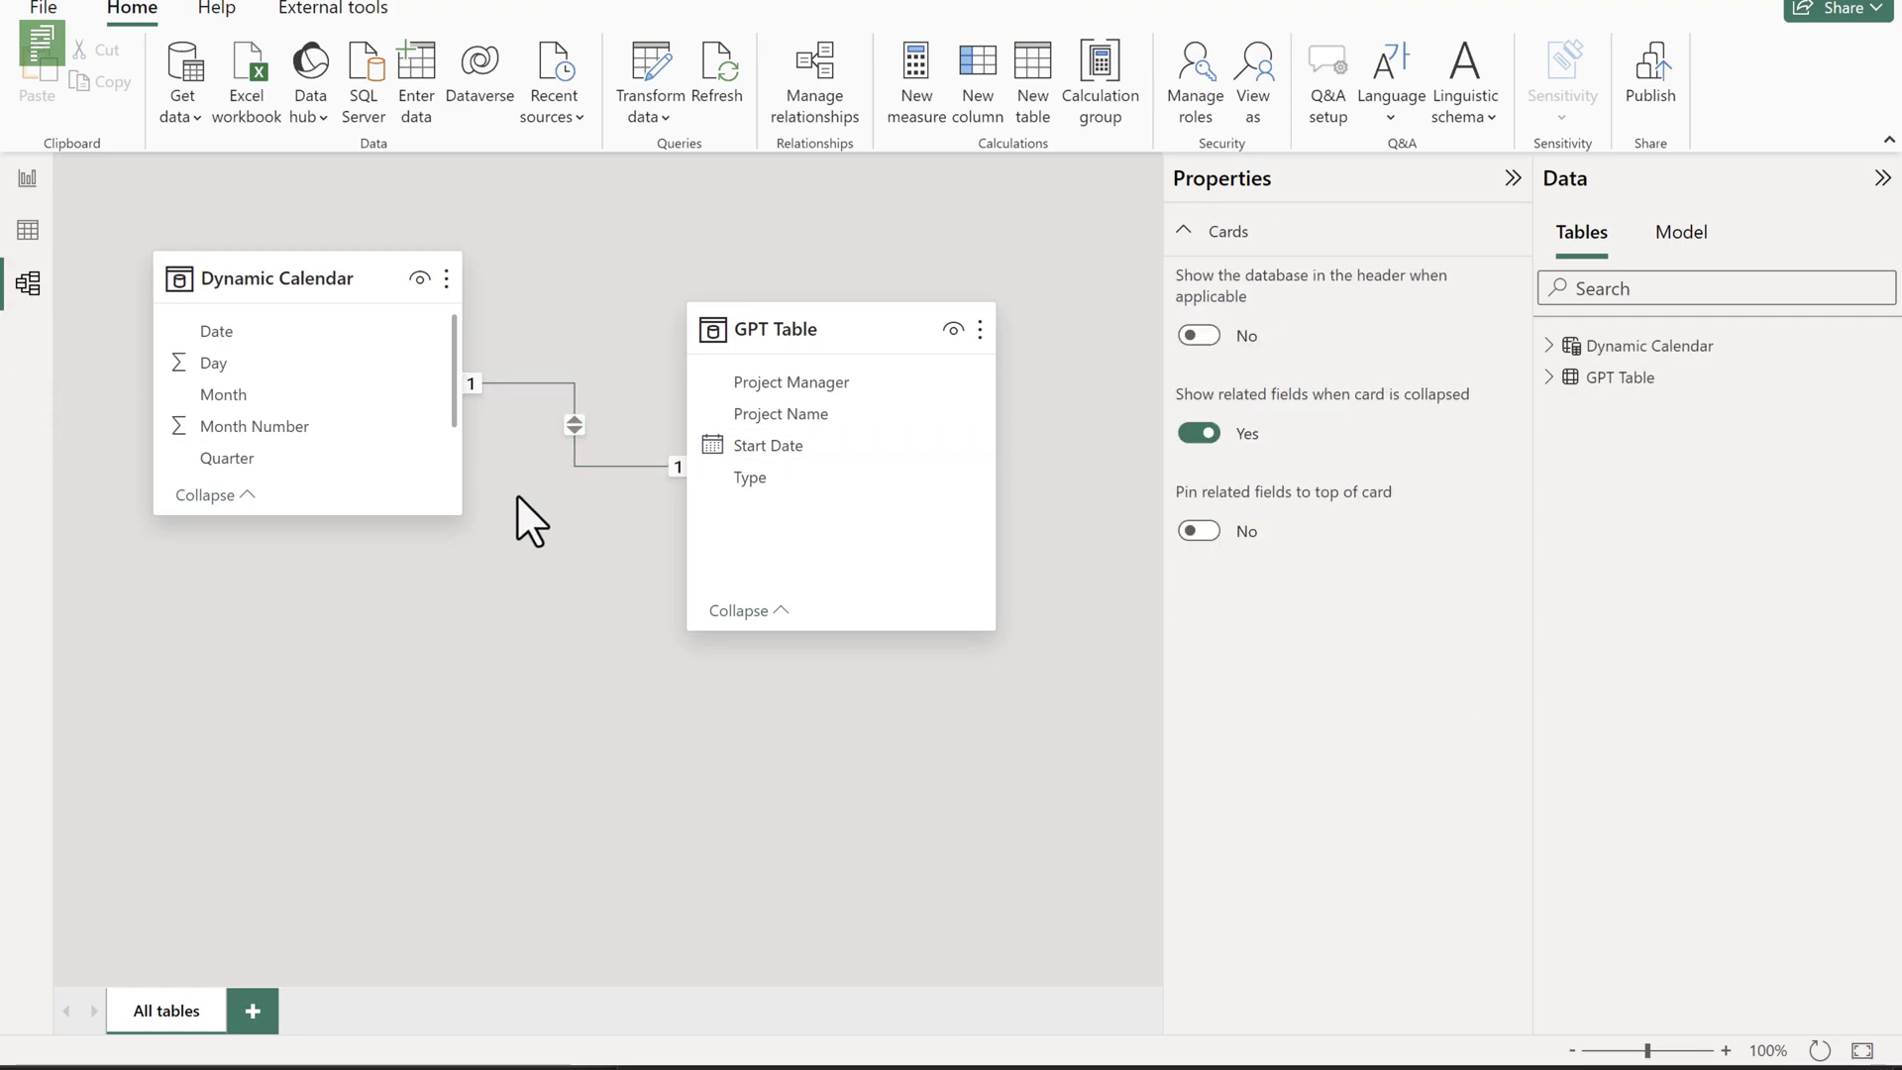
Set the Dynamic Calendar–GPT Table relationship cardinality to One to many (1:*) and apply it.
click(574, 424)
click(1228, 382)
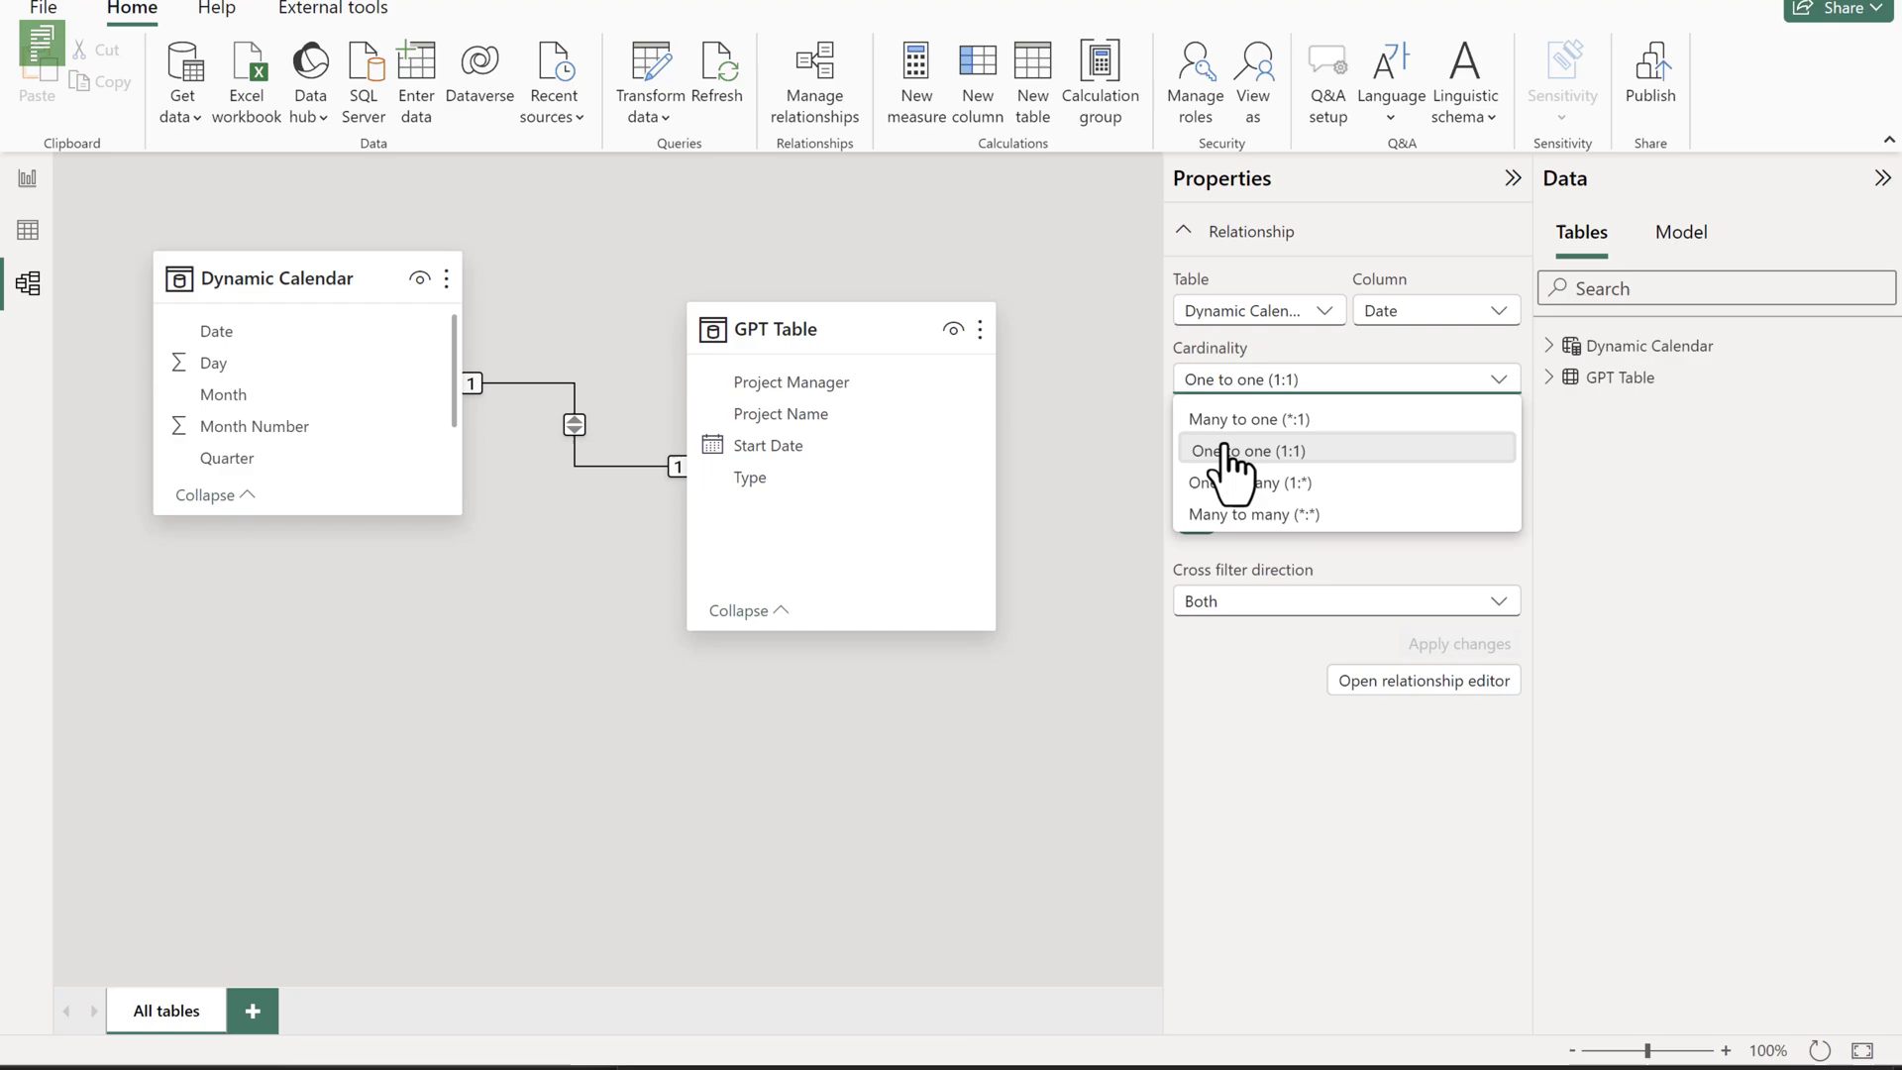
click(1221, 486)
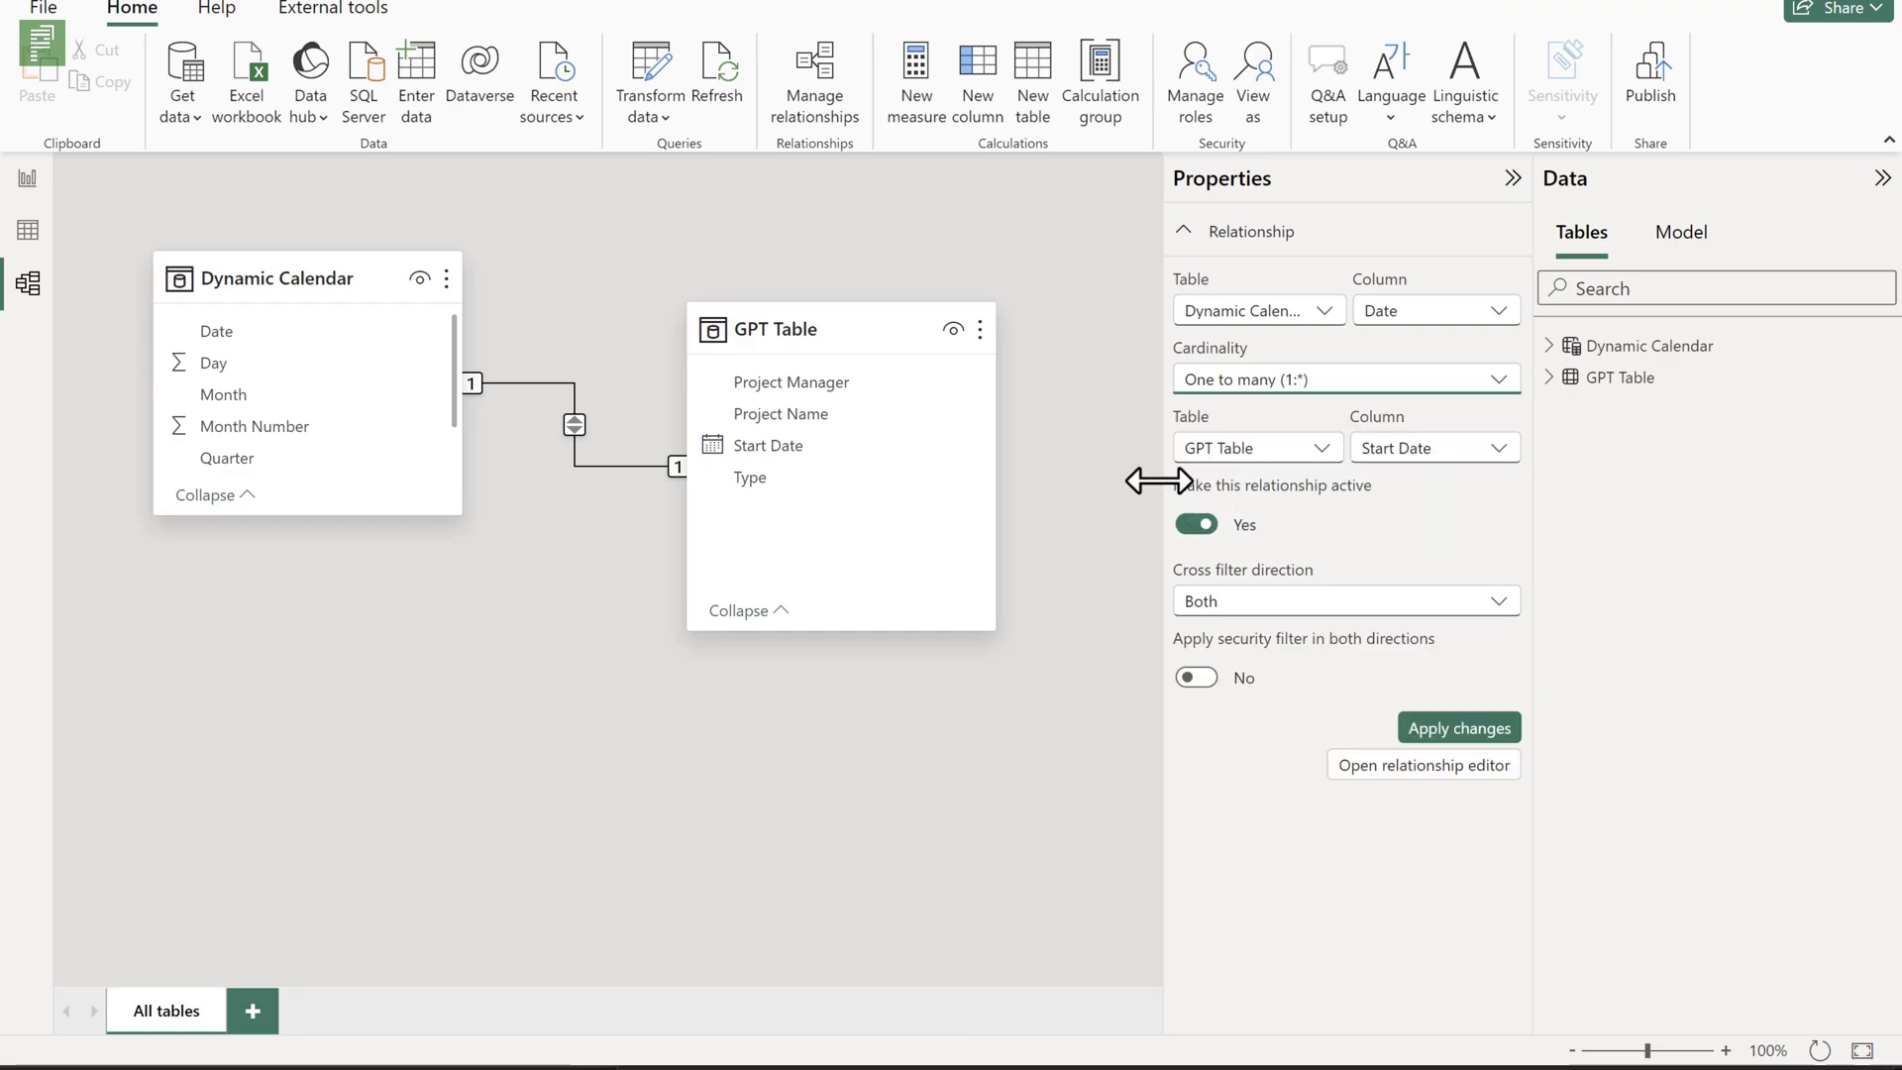
click(1457, 730)
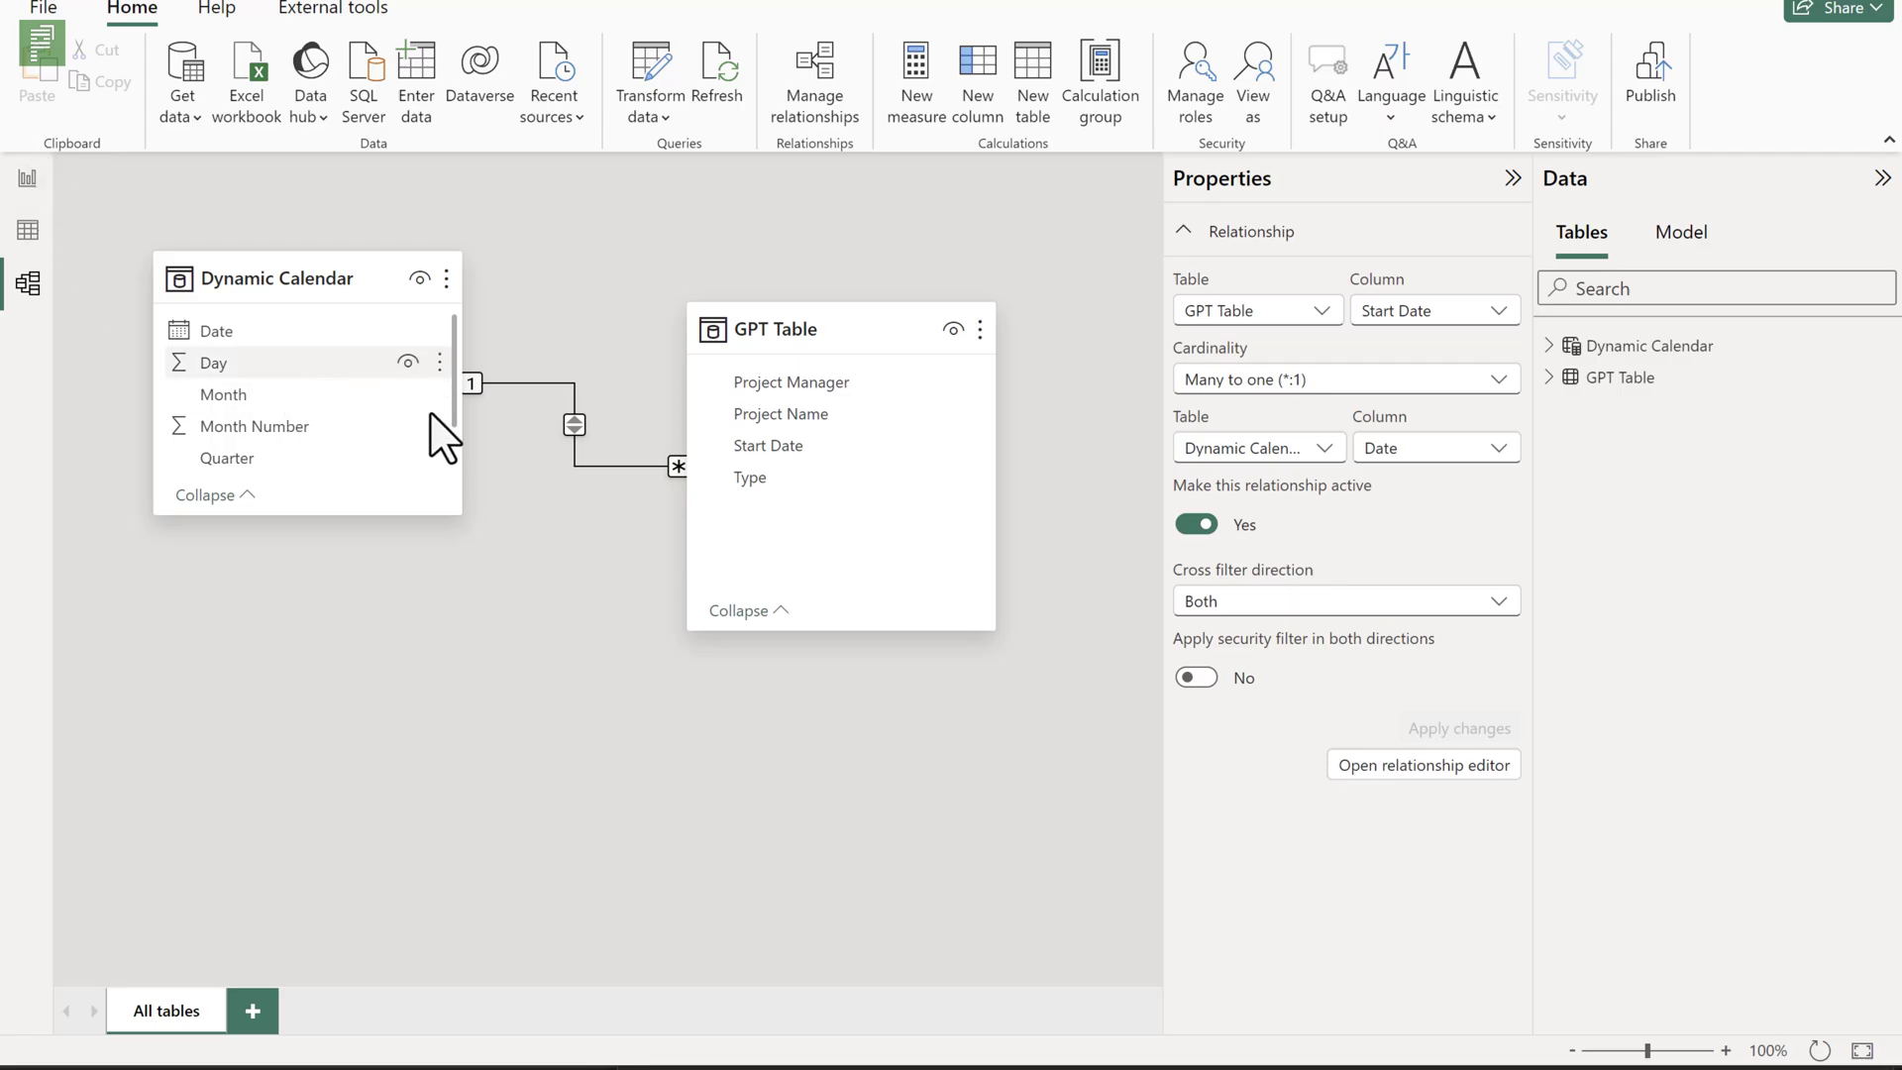
Back on the report, adjust the Date slicer's start and end handles to check projects table filtering.
click(27, 178)
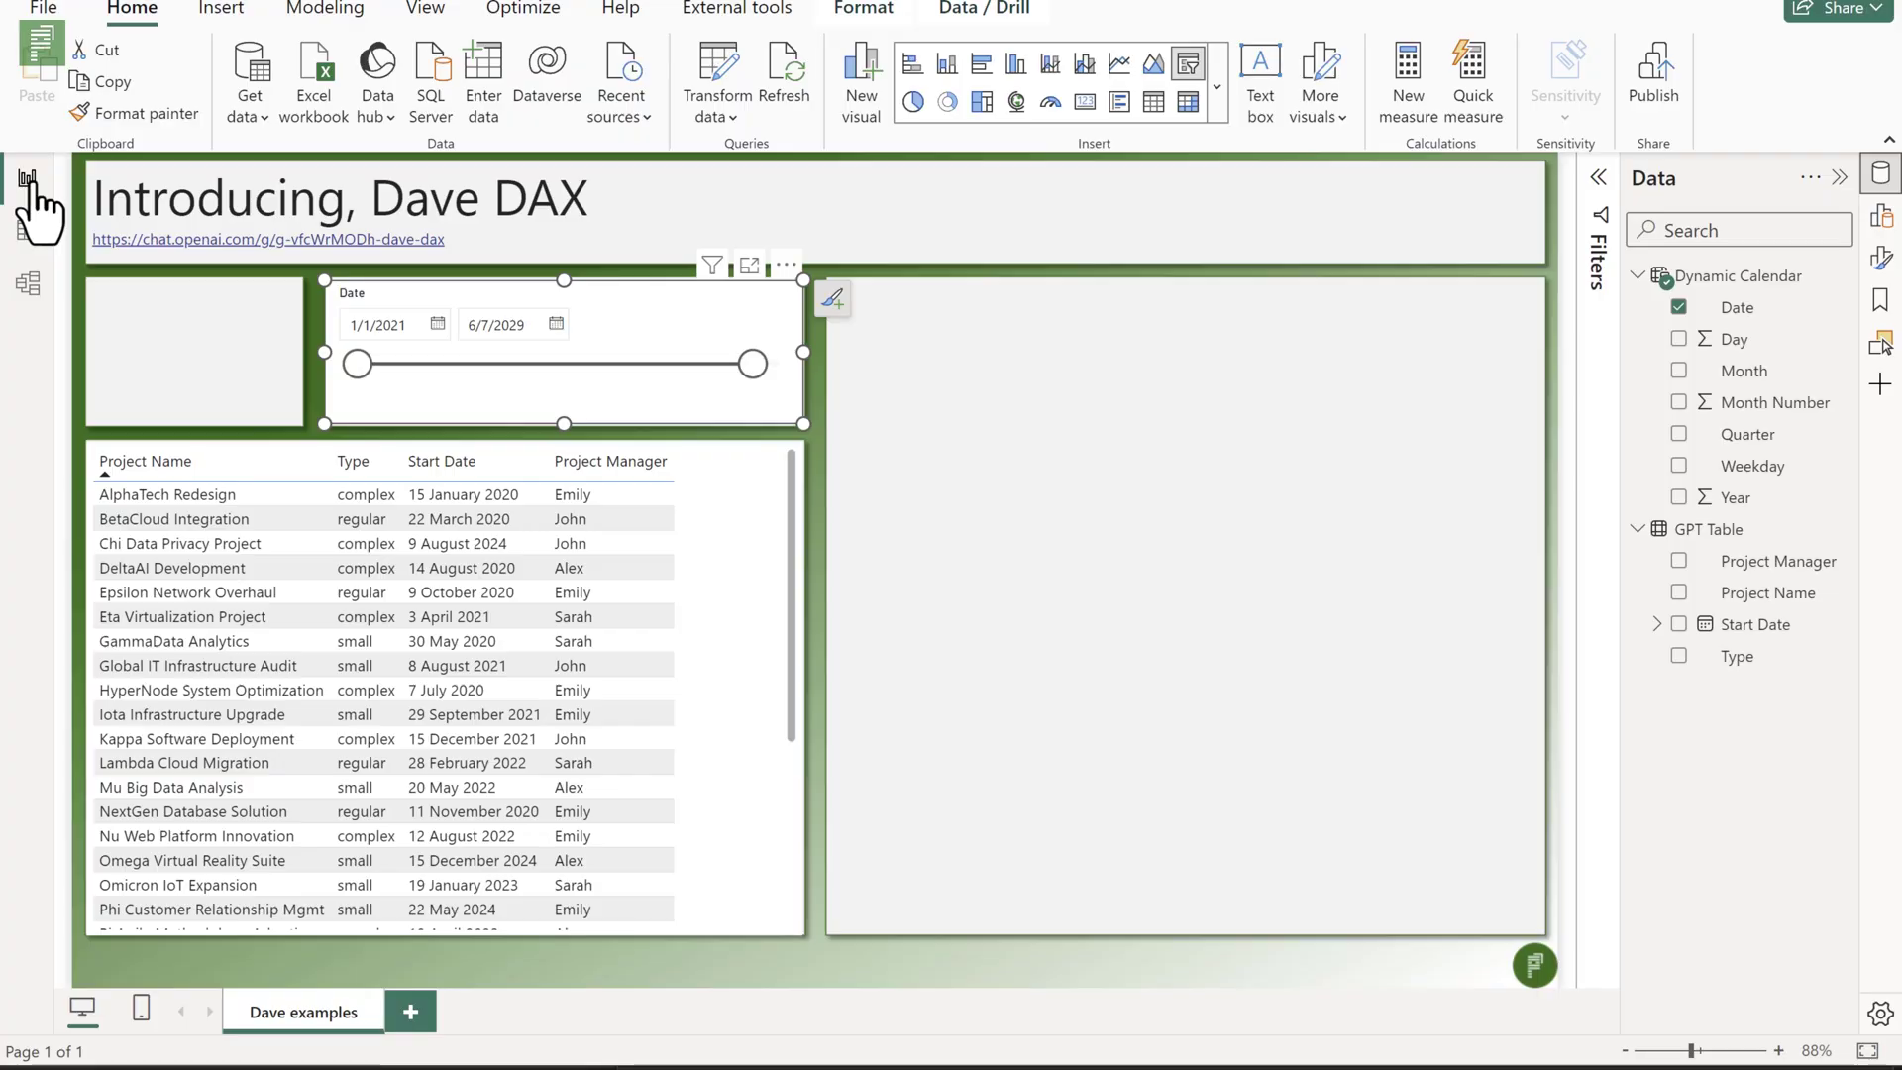
drag(357, 364, 297, 351)
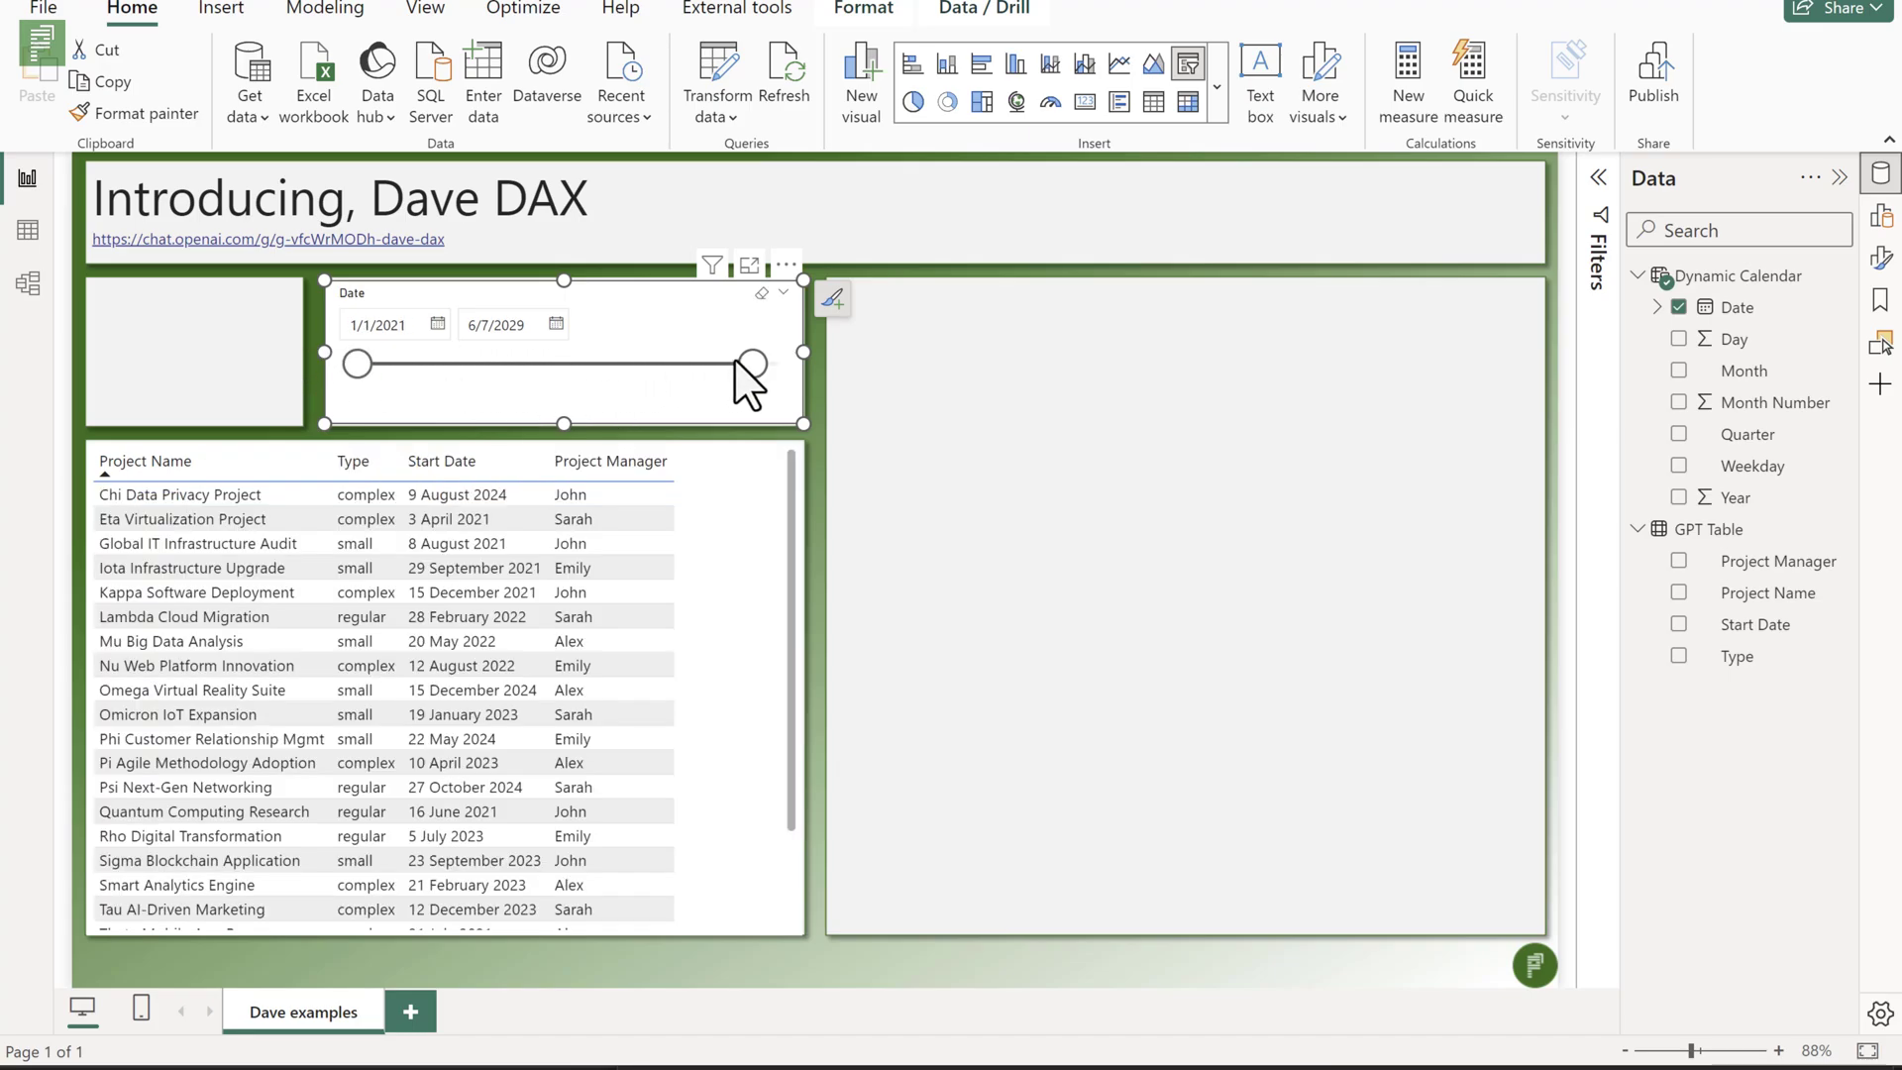
mouse_move(749, 365)
mouse_down()
mouse_move(465, 376)
mouse_move(769, 391)
mouse_up()
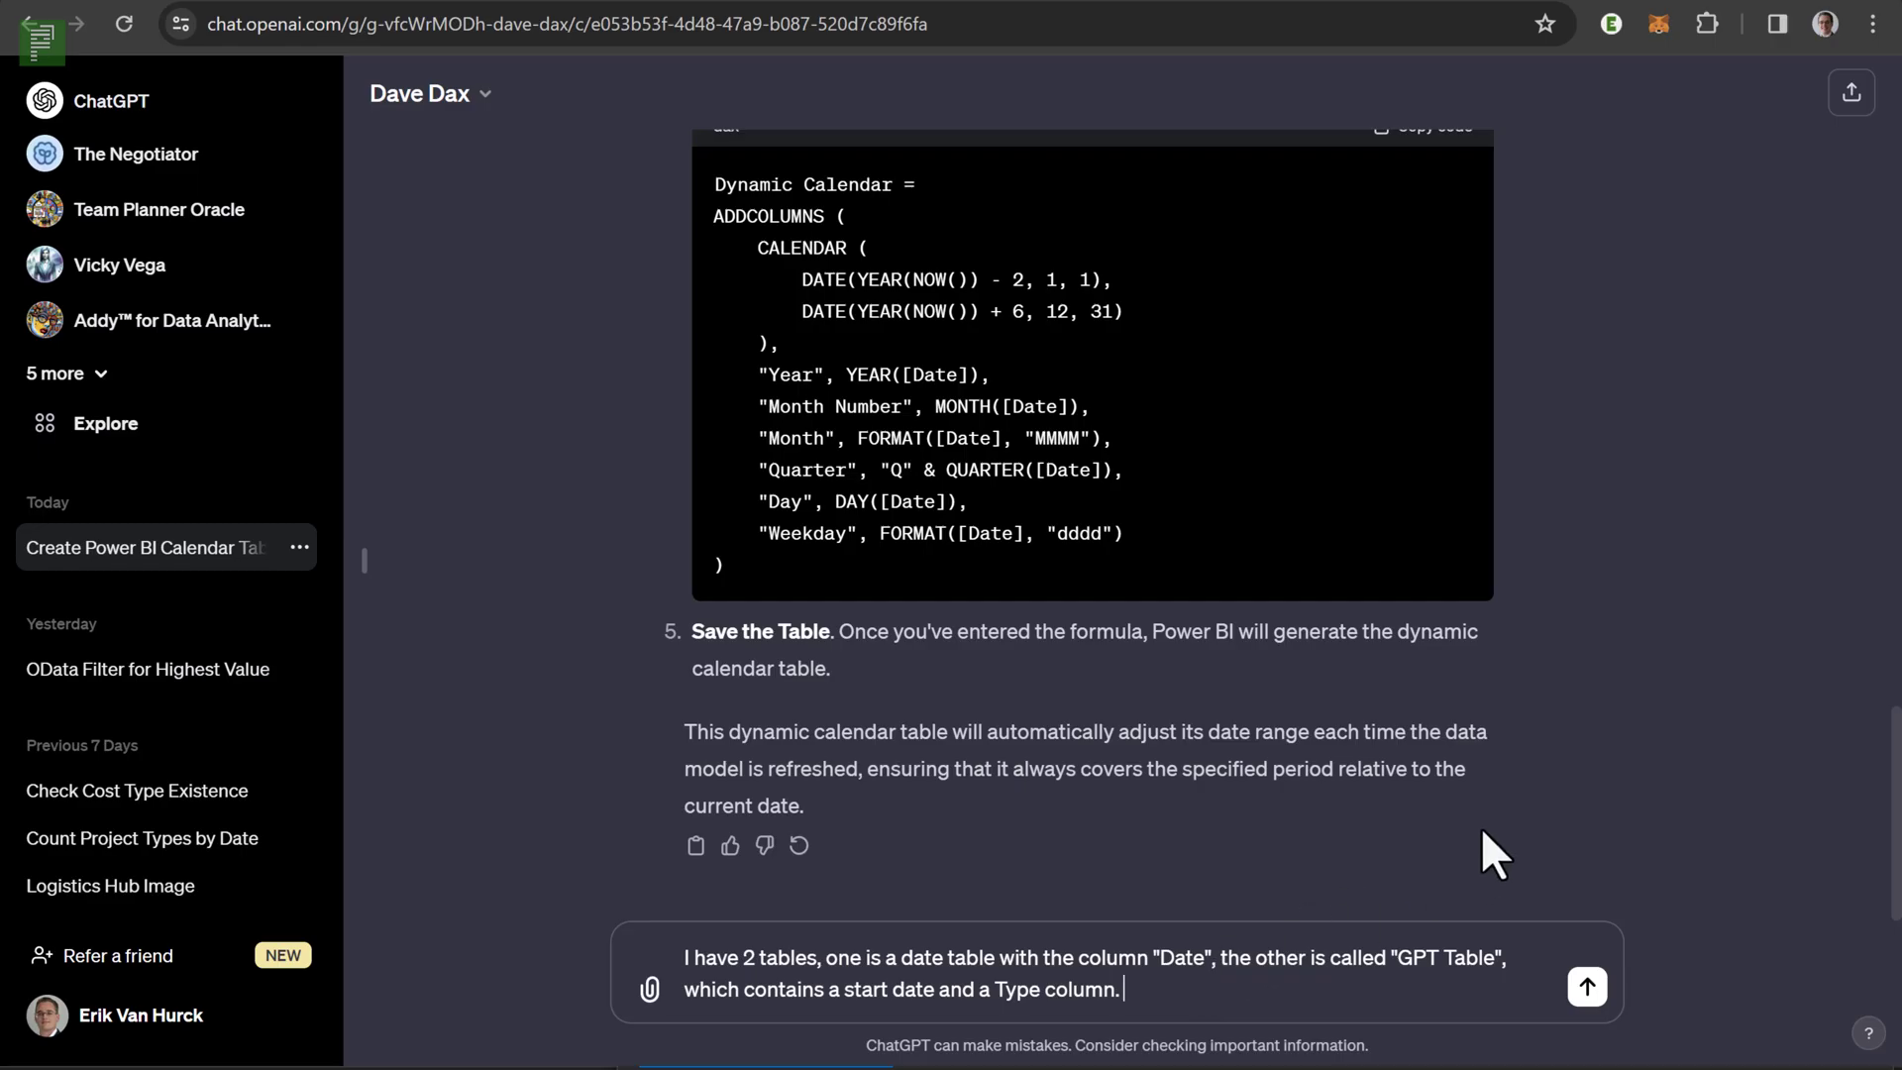
Send the two-table question to Dave Dax and select the DATEDIFF Time Since Start example code.
click(1586, 986)
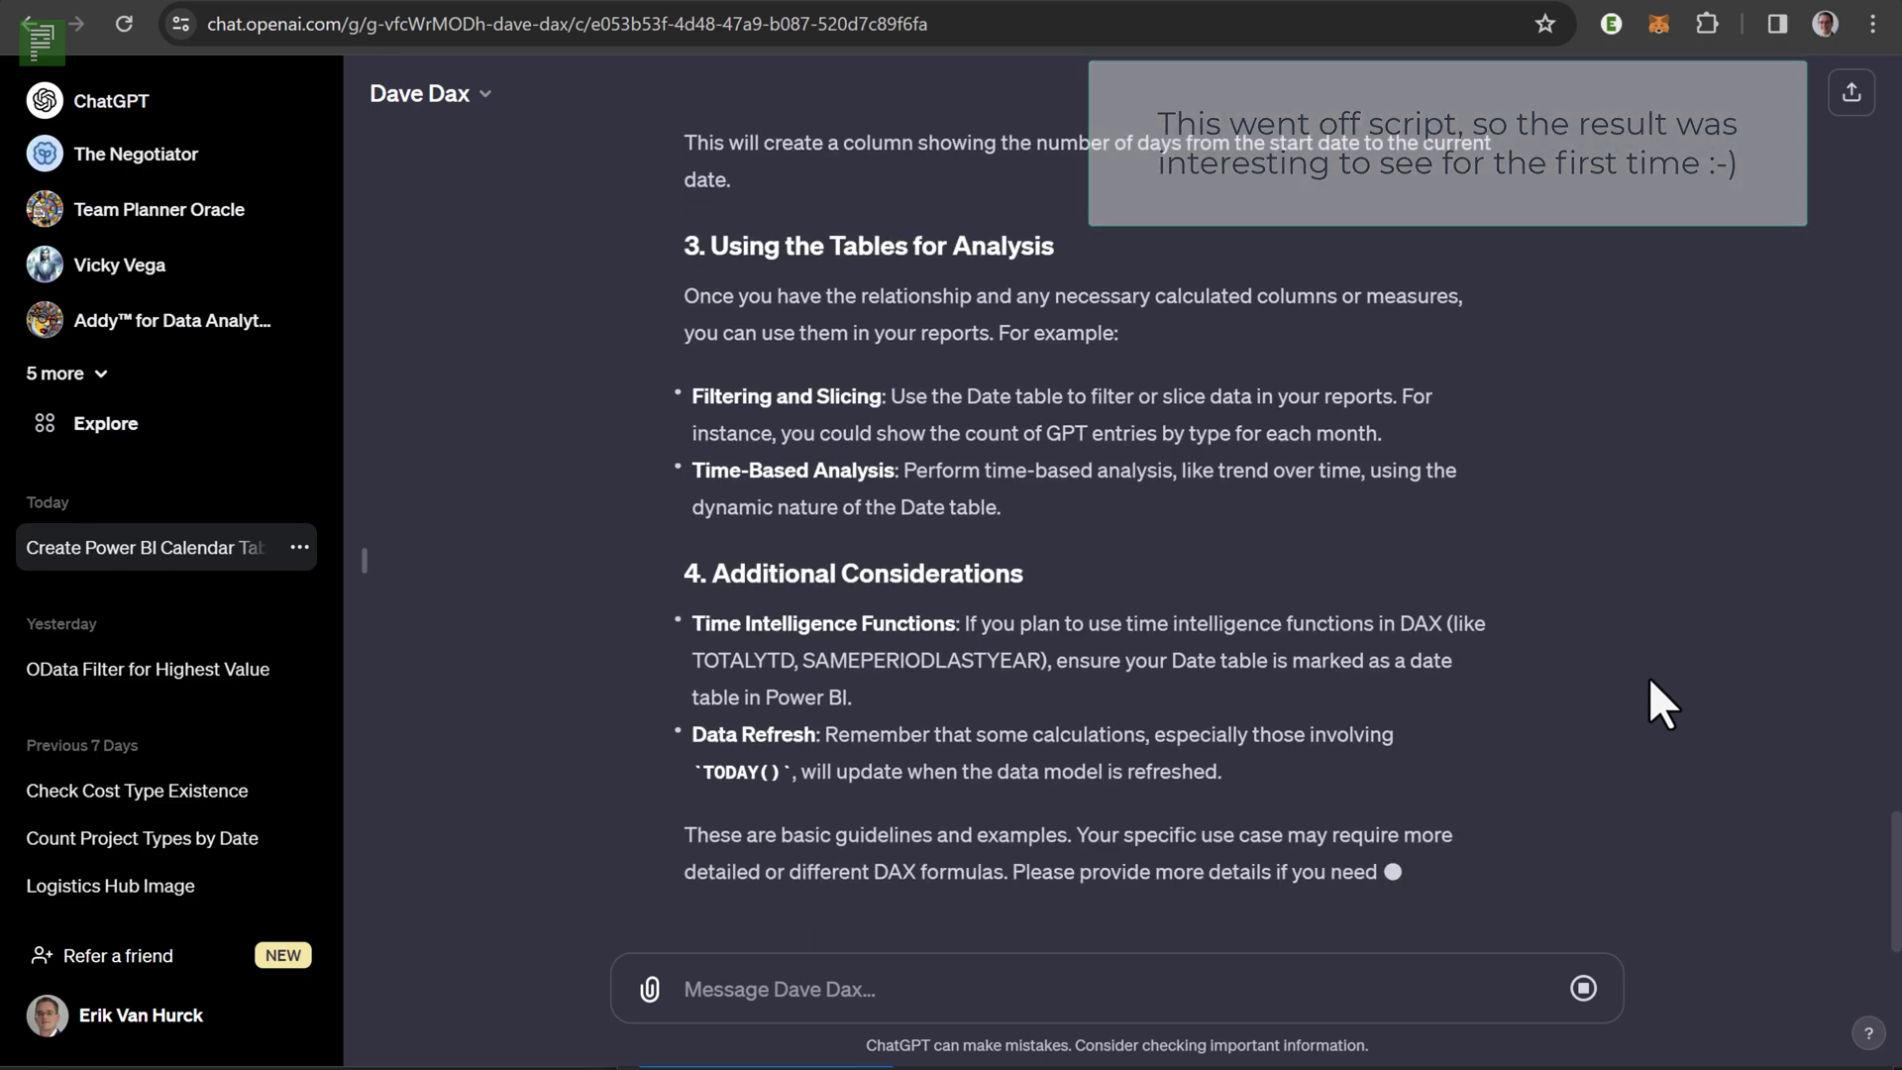
scroll(1650, 681, up, 7)
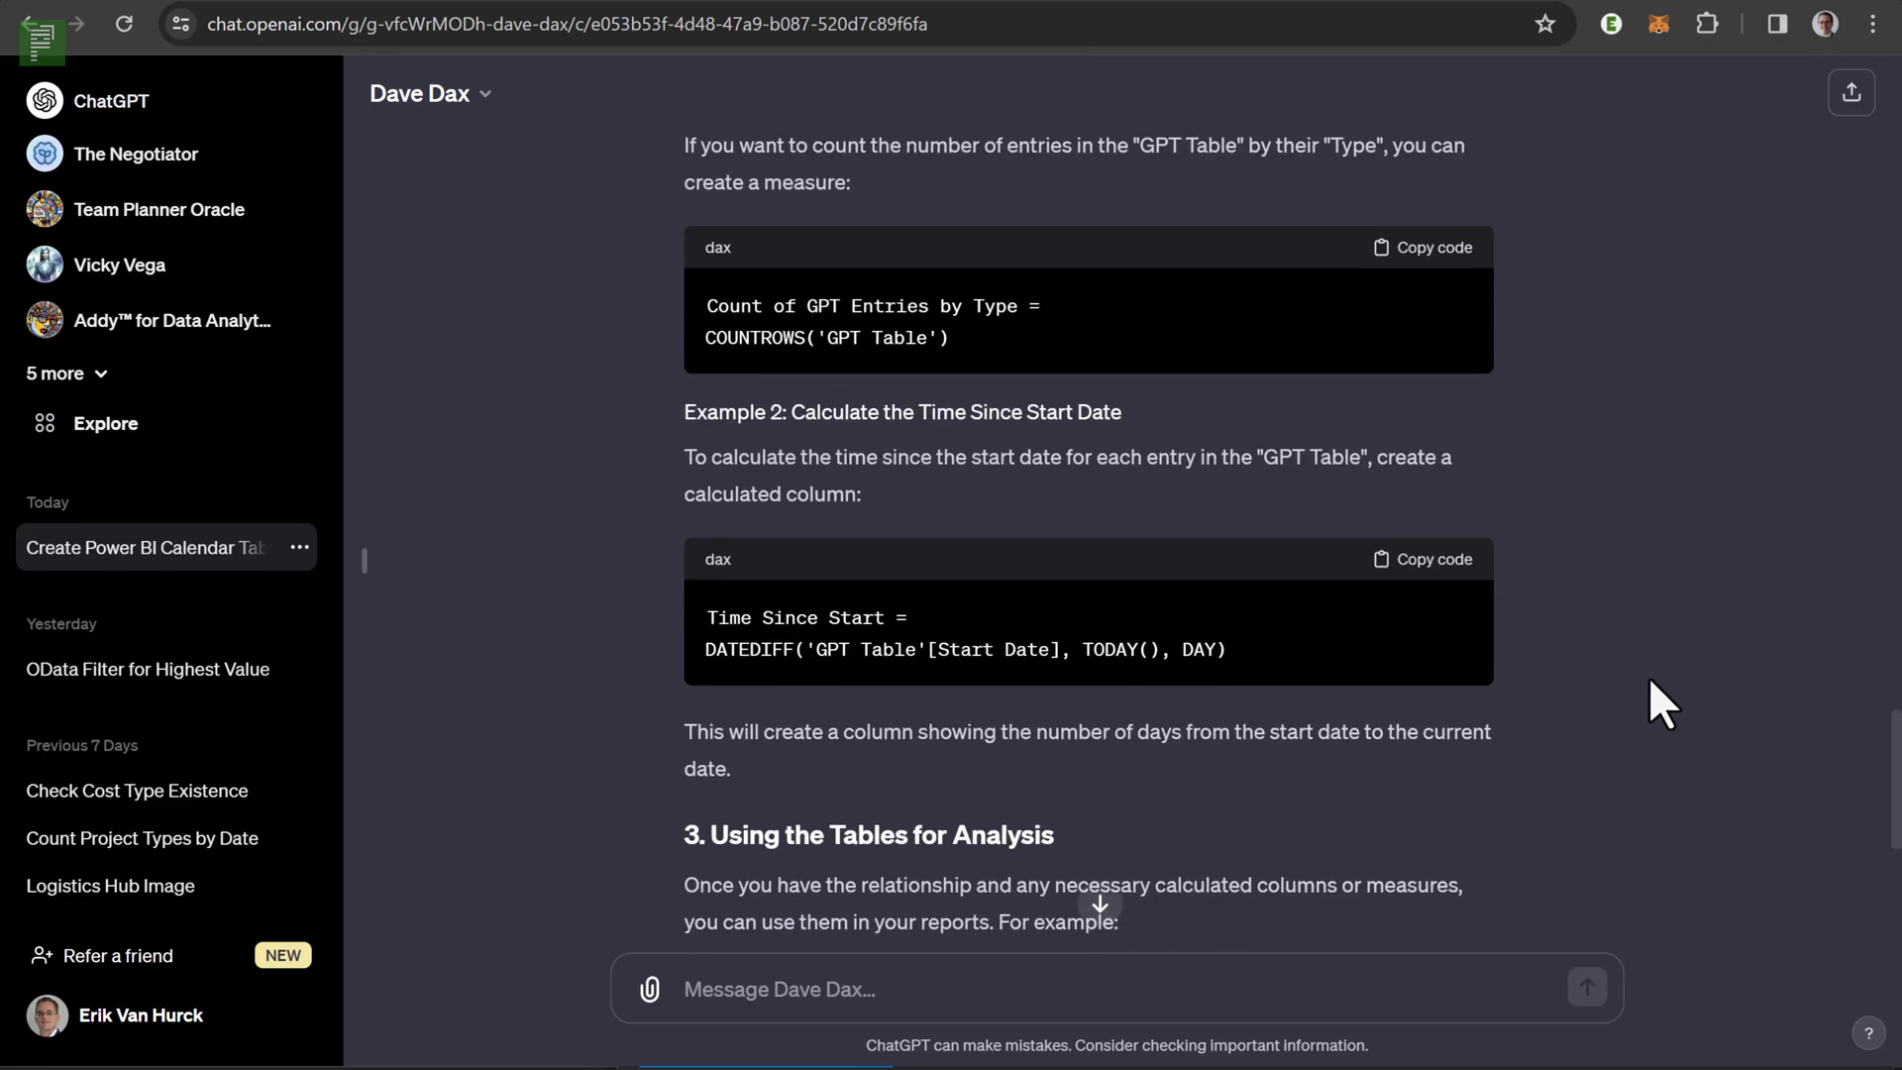
scroll(1650, 682, up, 3)
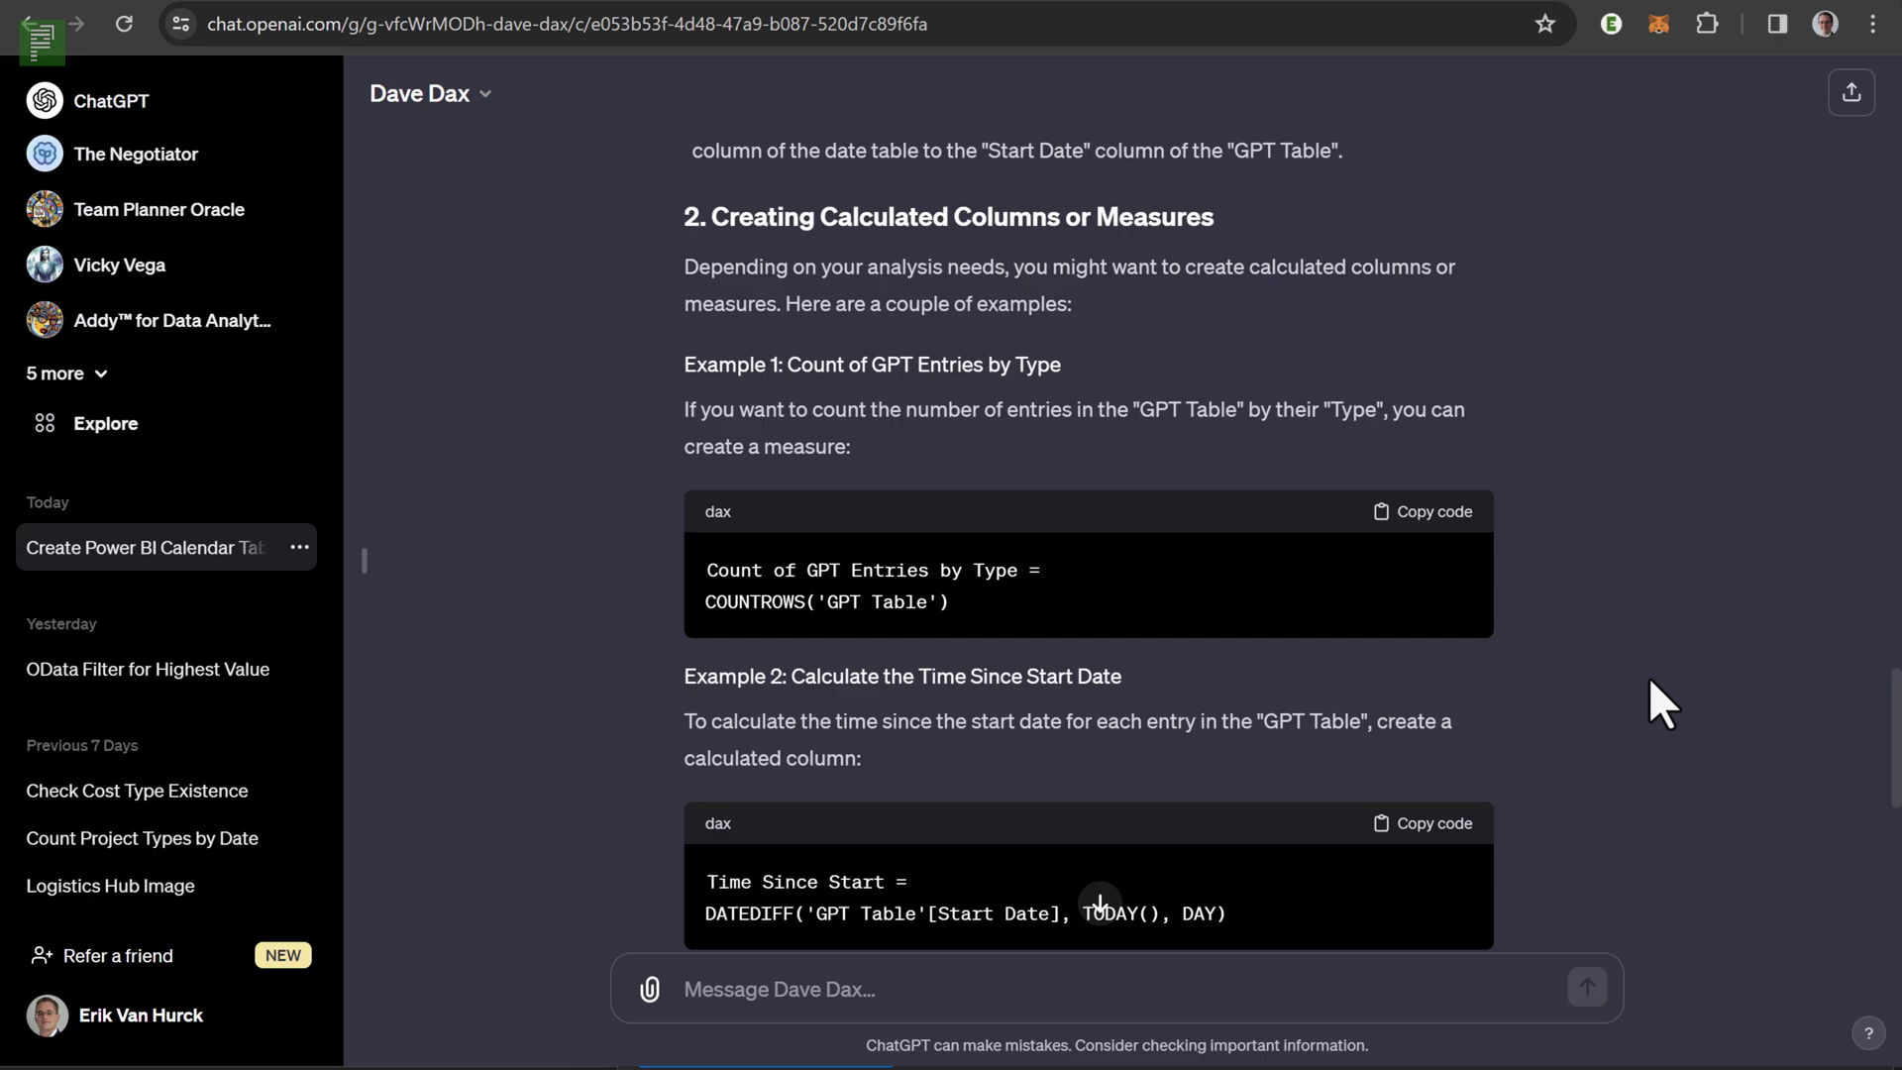
scroll(1650, 682, up, 4)
scroll(1651, 682, up, 3)
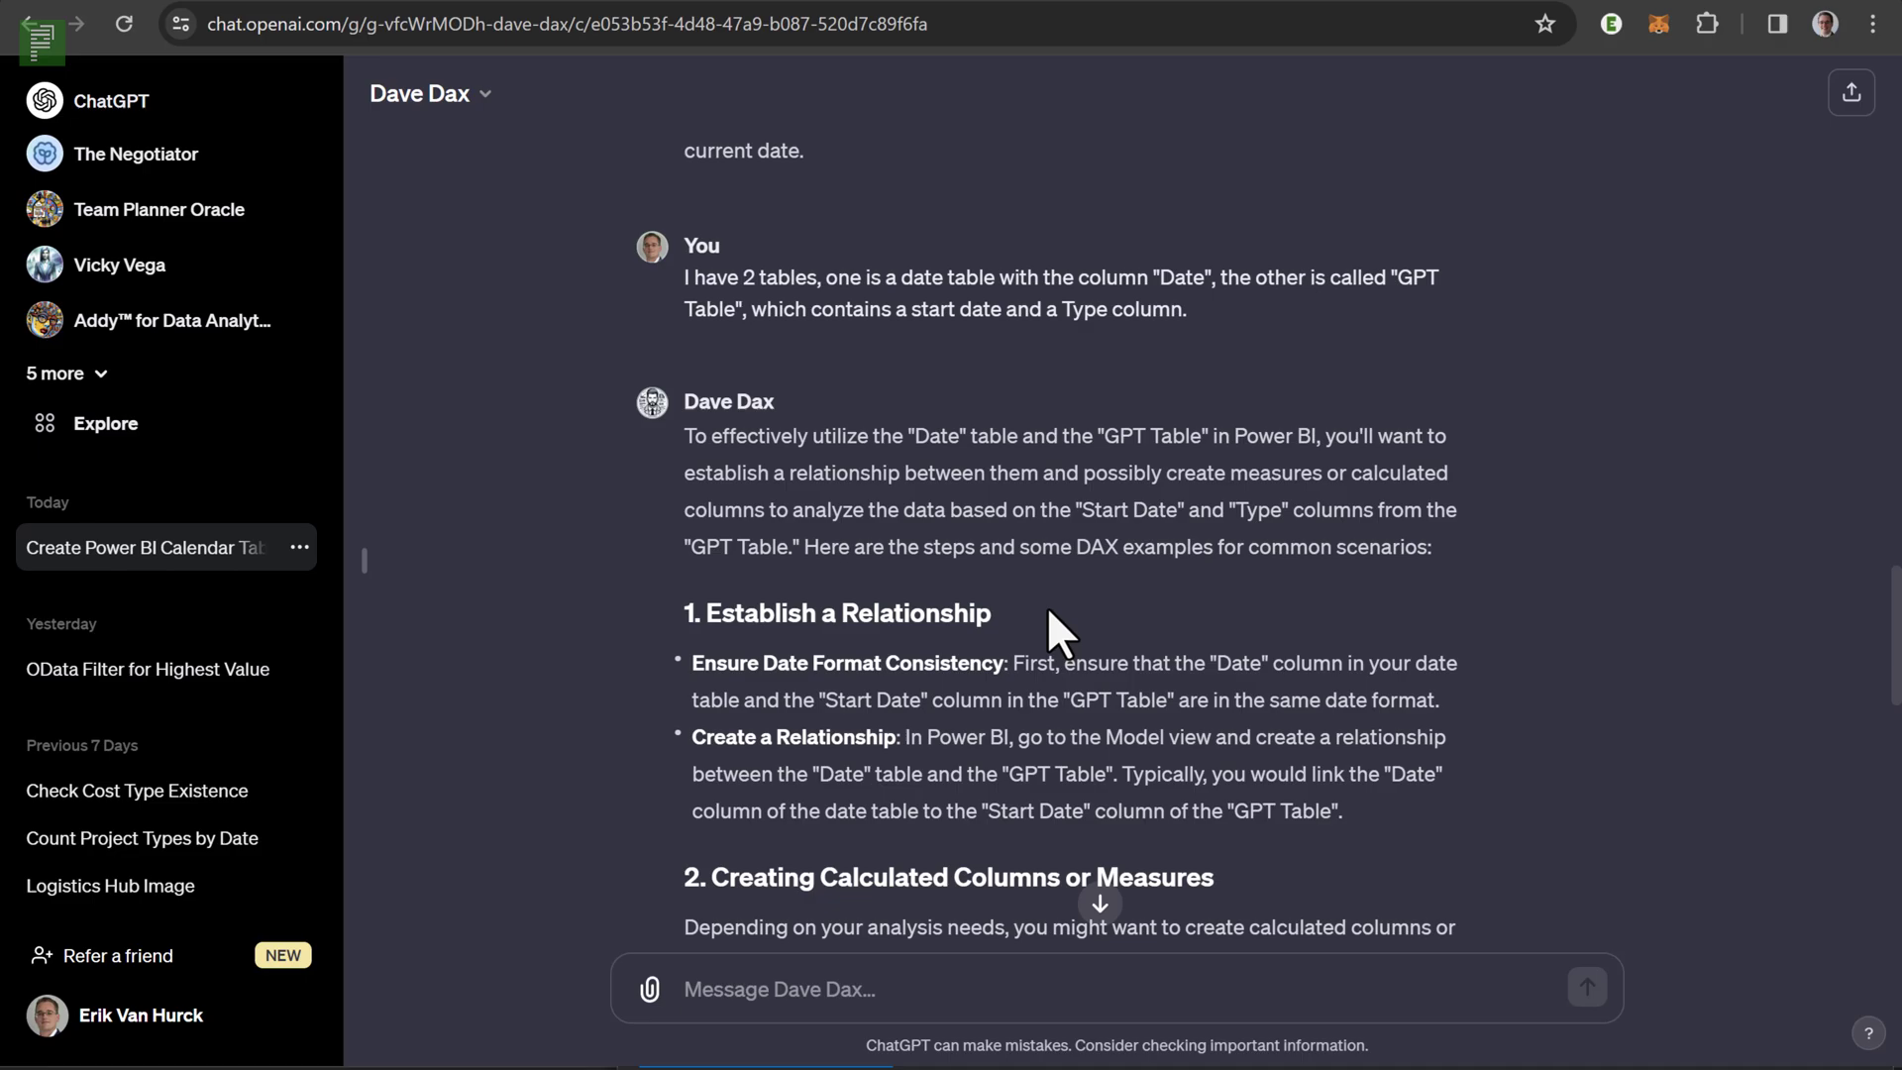
scroll(1043, 605, down, 3)
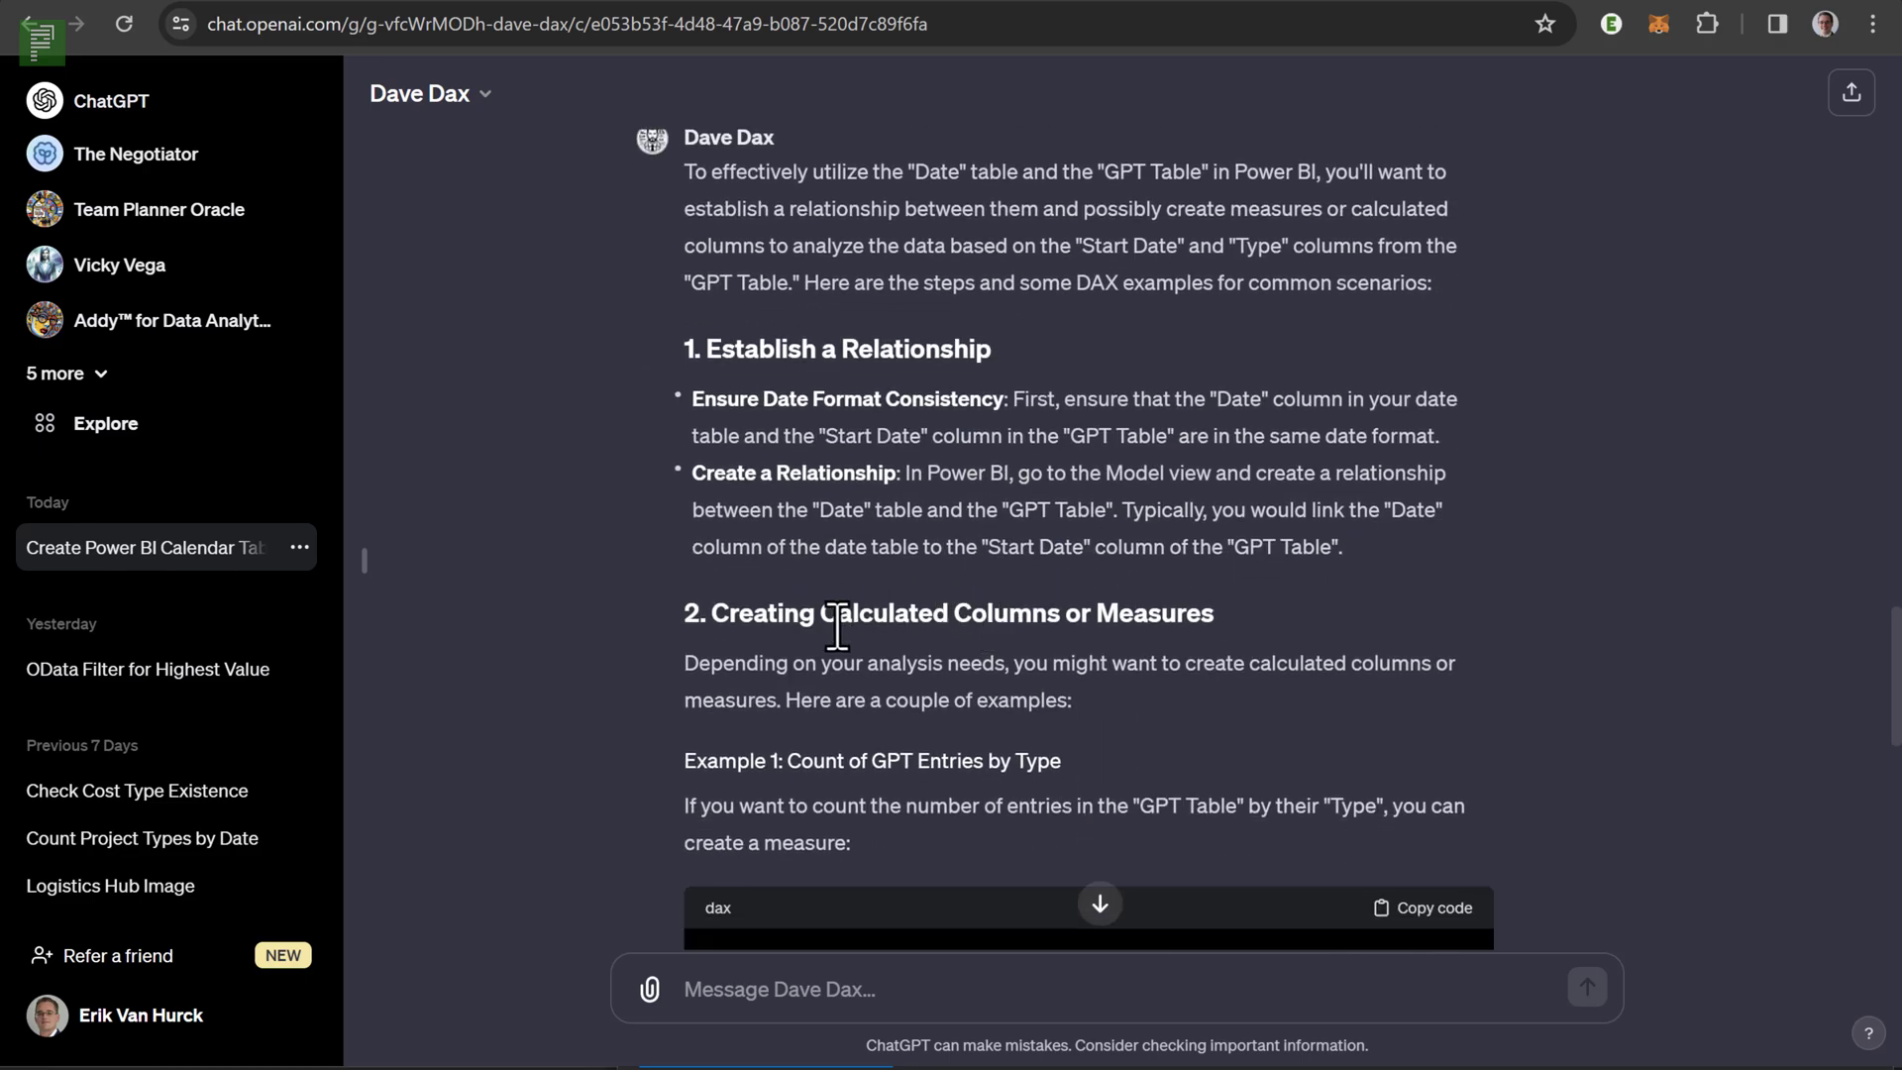
scroll(928, 735, down, 2)
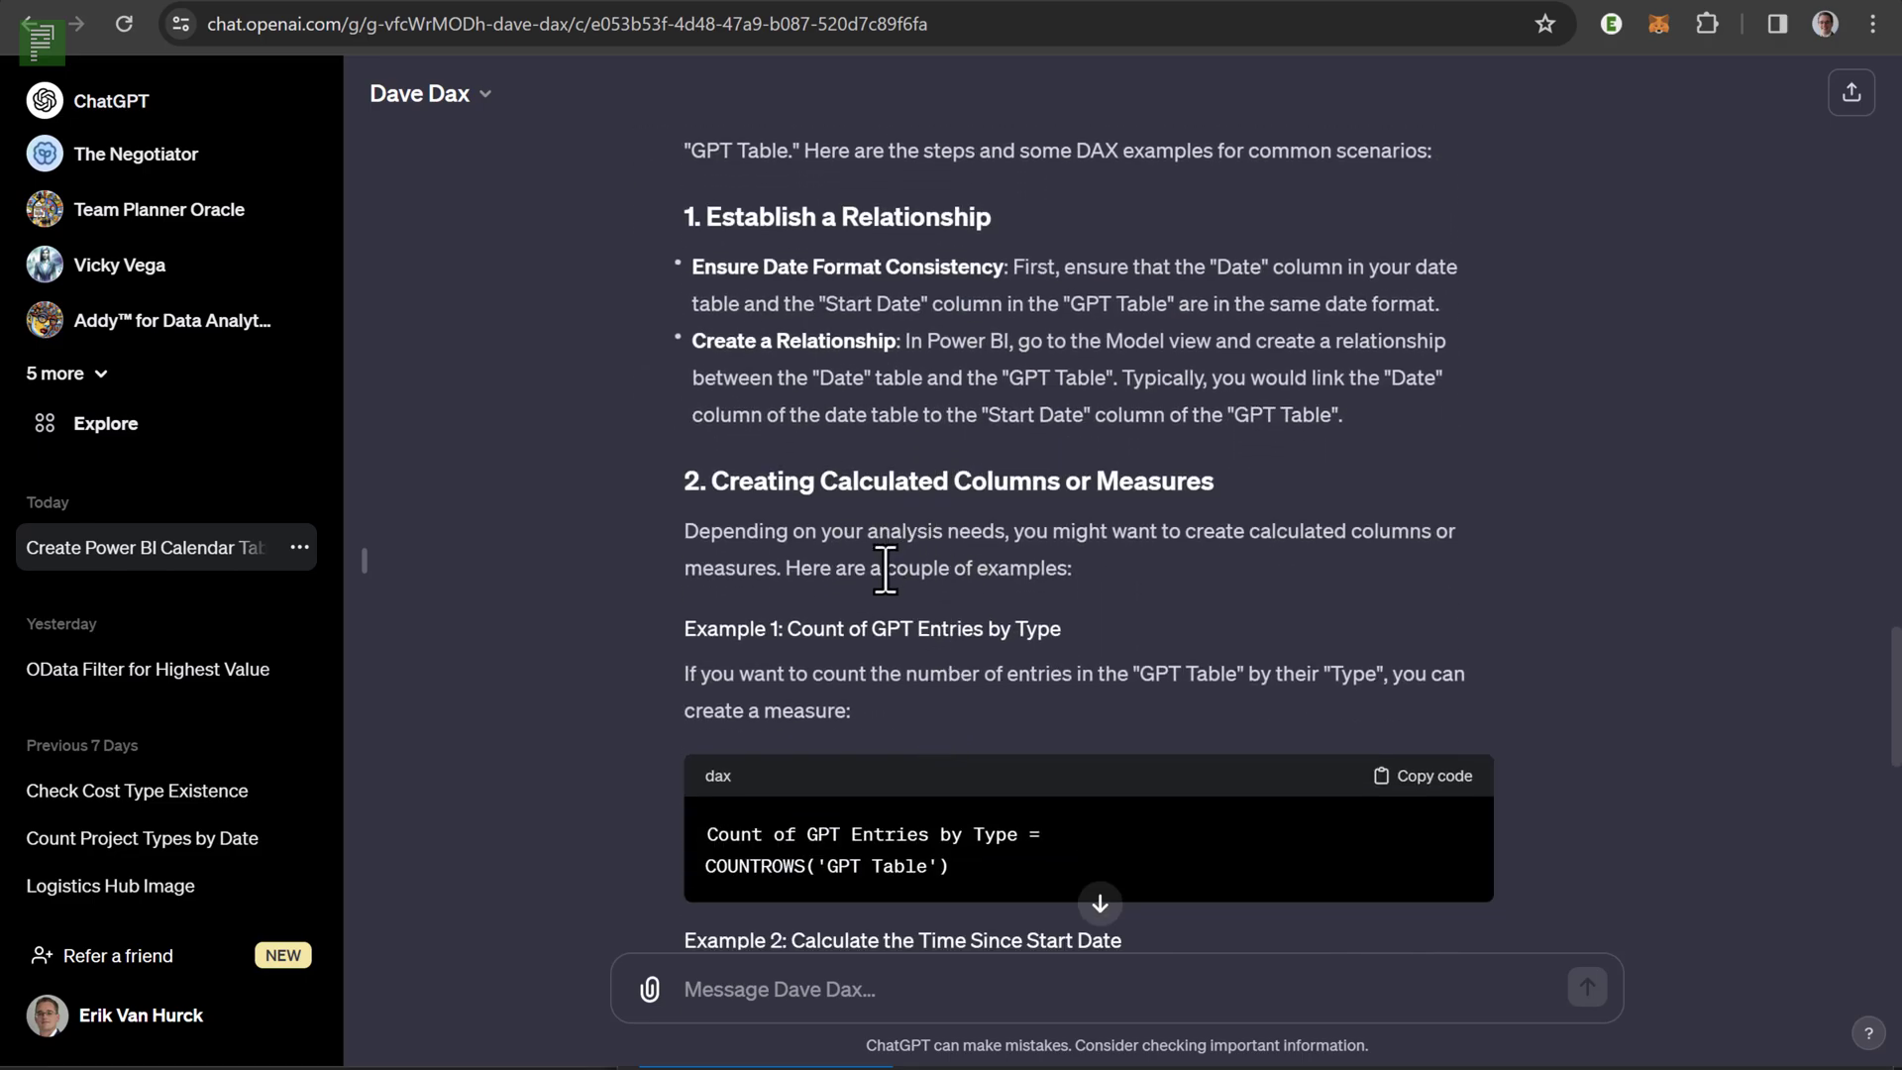
scroll(885, 569, down, 4)
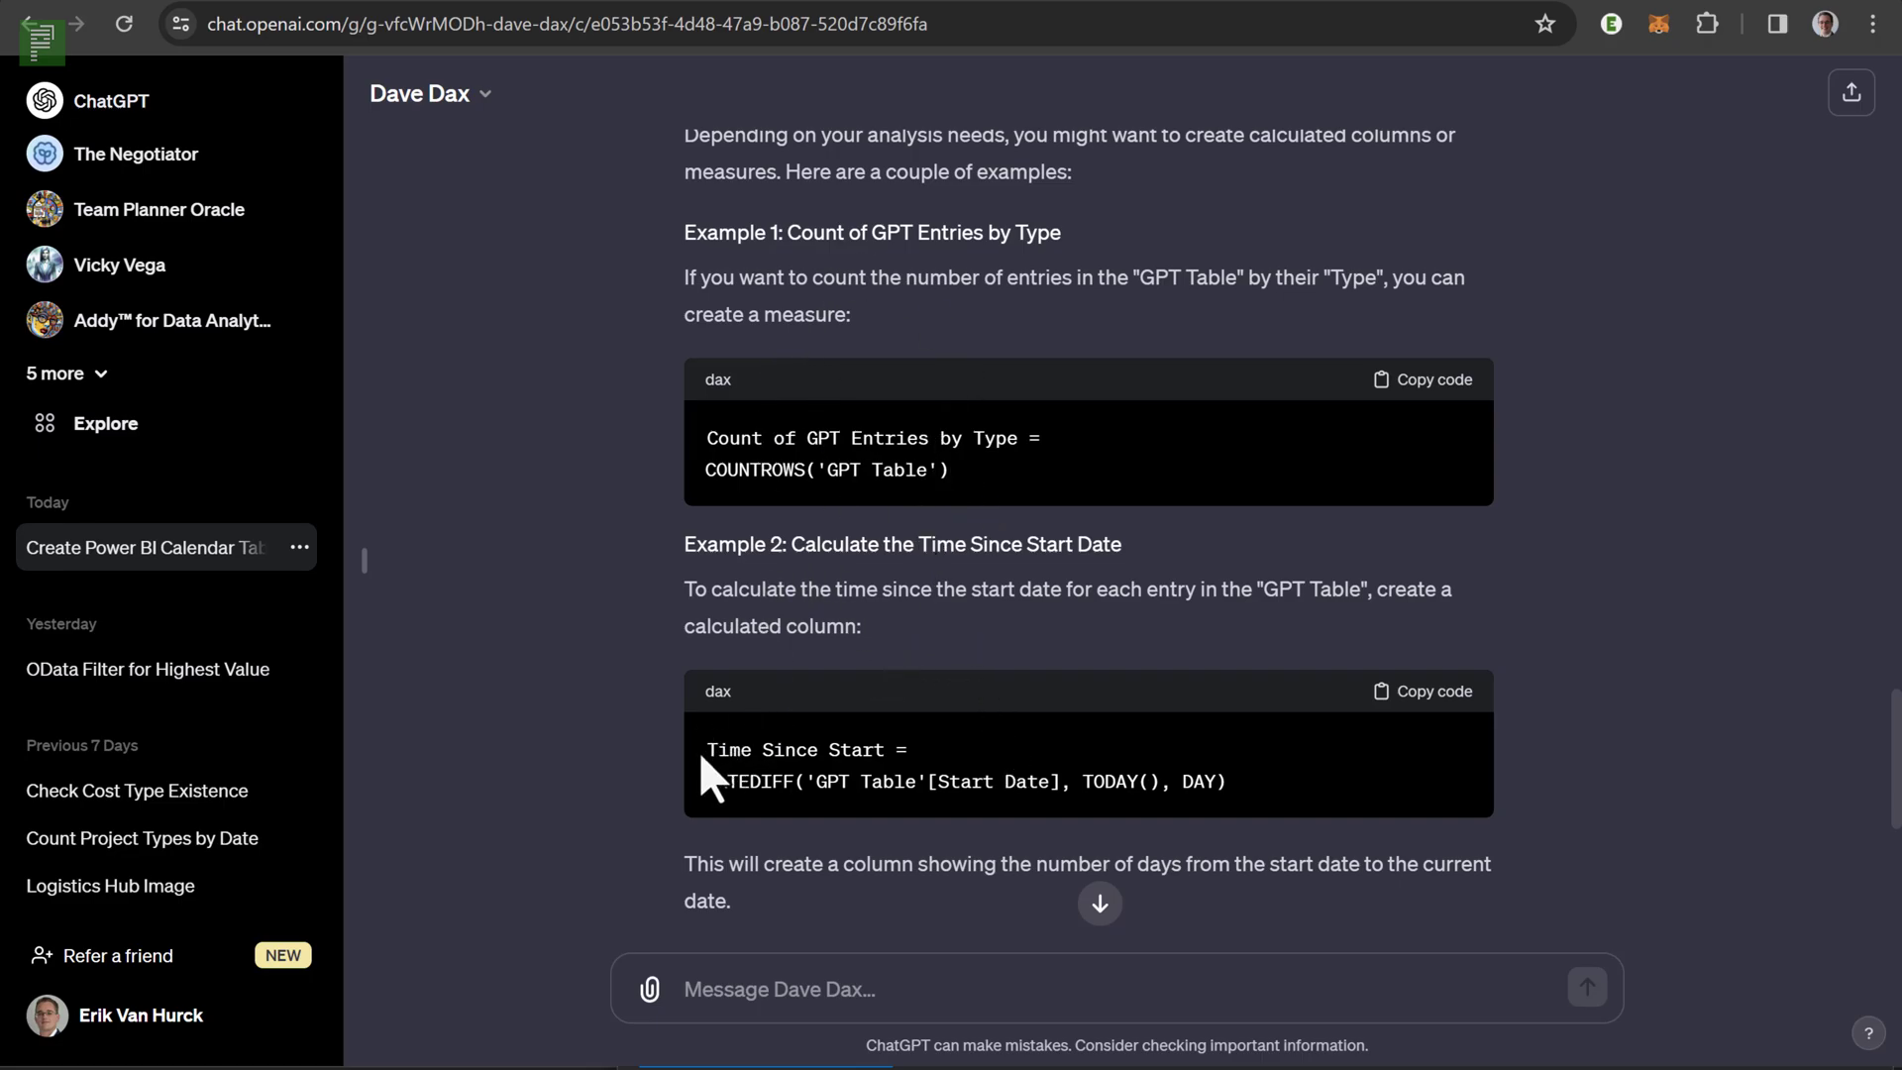
drag(701, 749, 1238, 777)
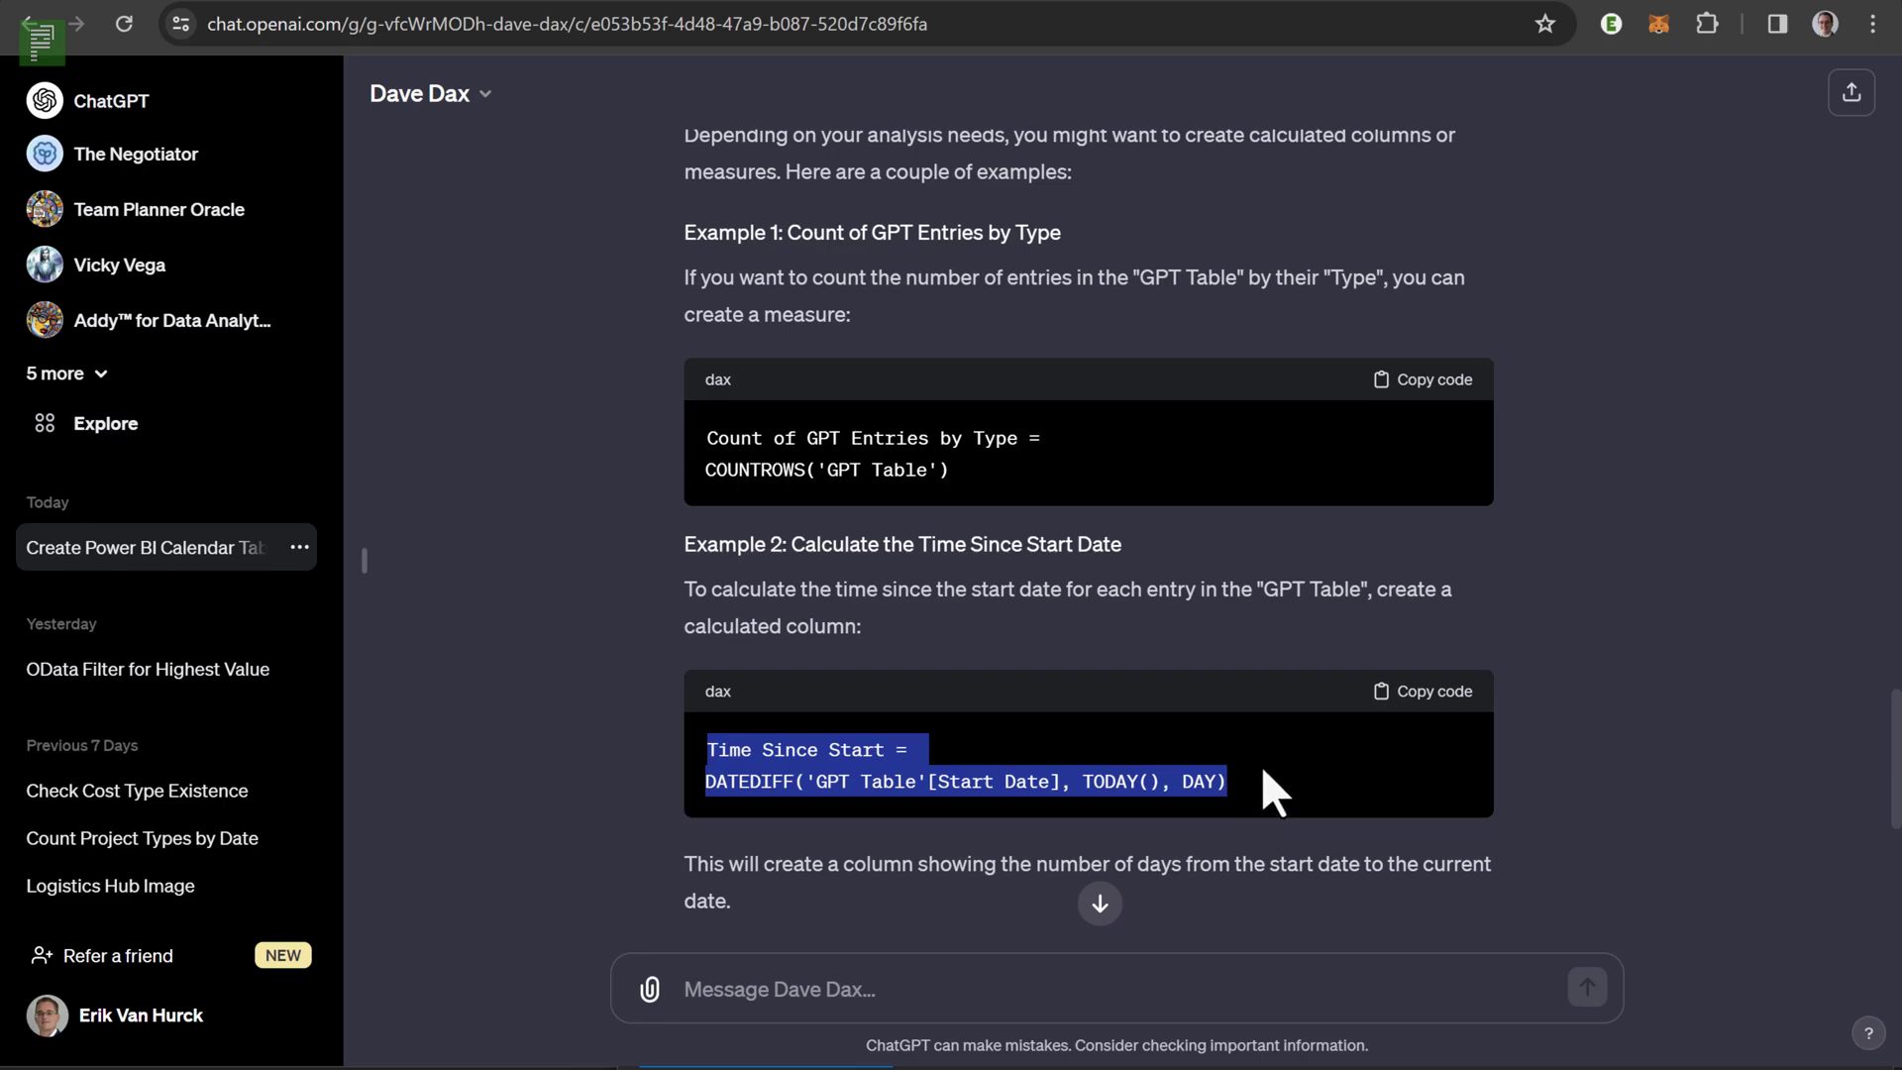
Discard the Time Since Start formula edit and delete the unwanted measure from GPT Table.
key(alt+Tab)
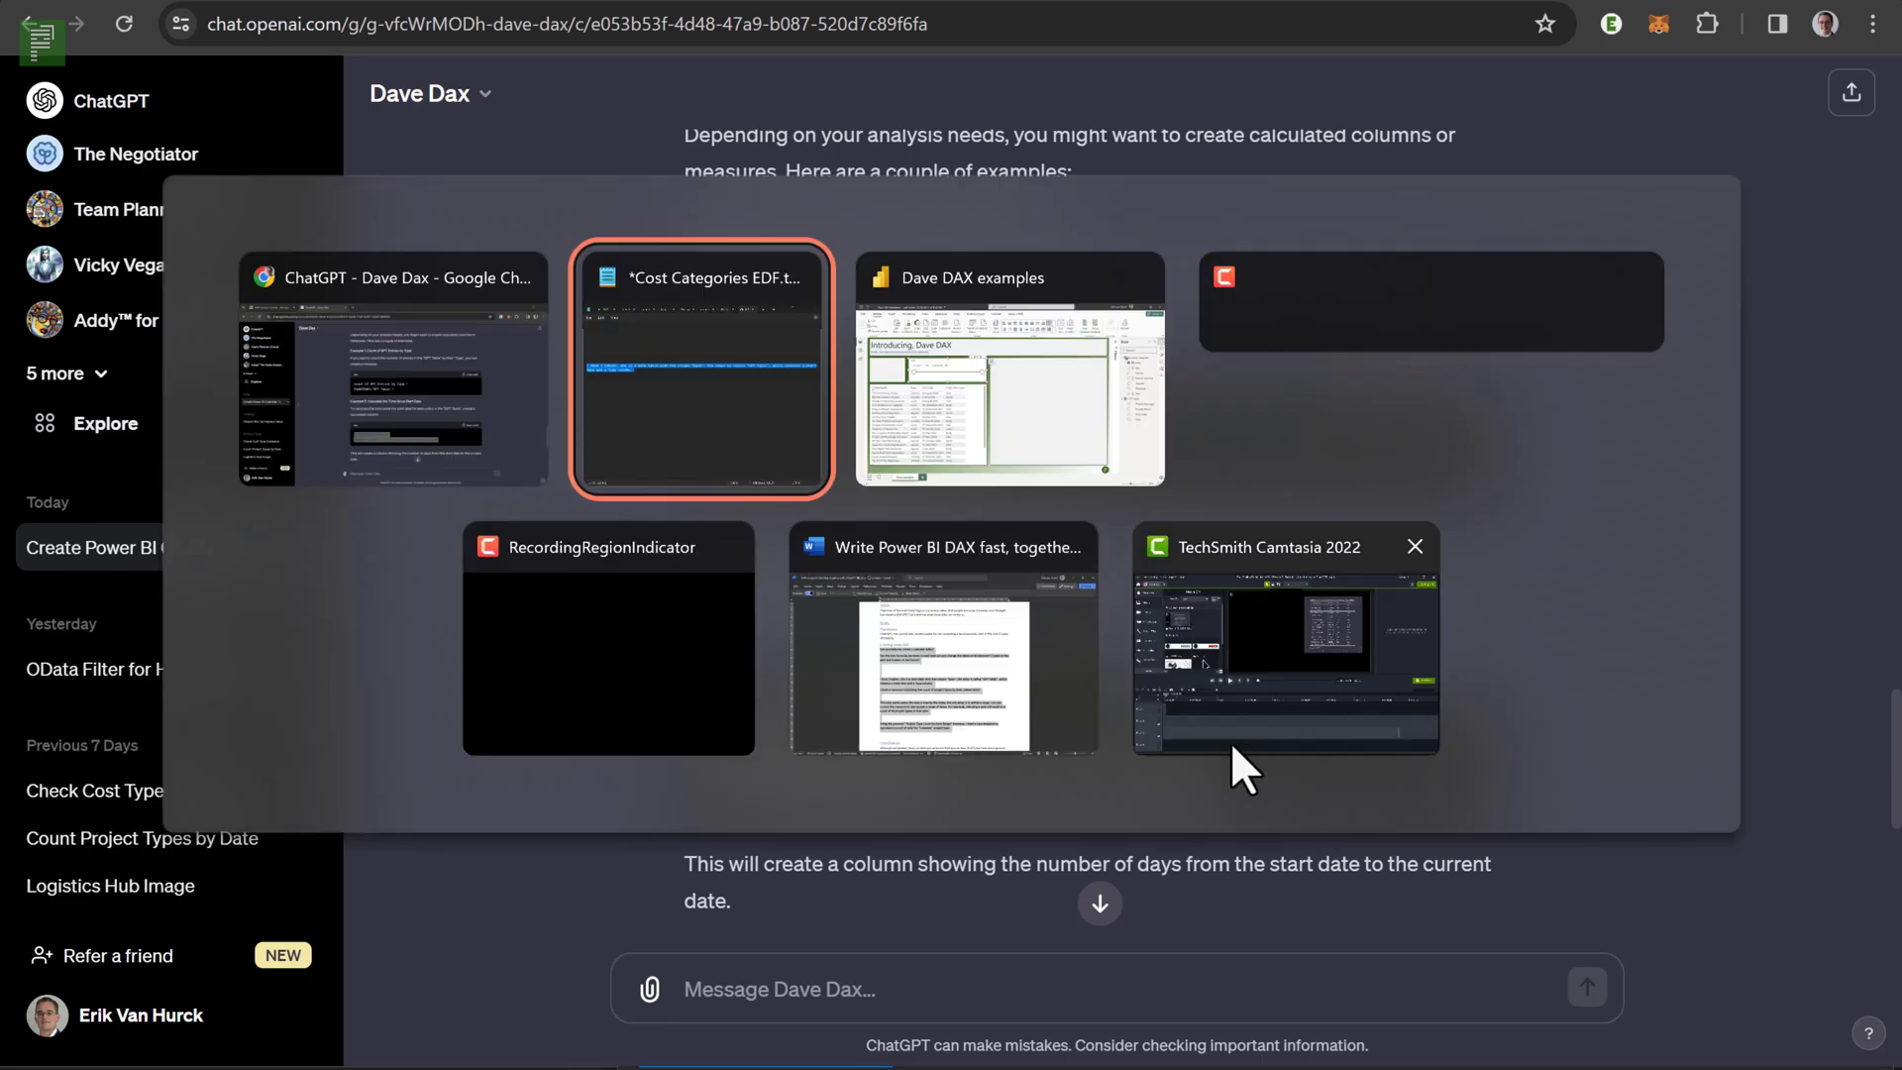
key(alt+Tab)
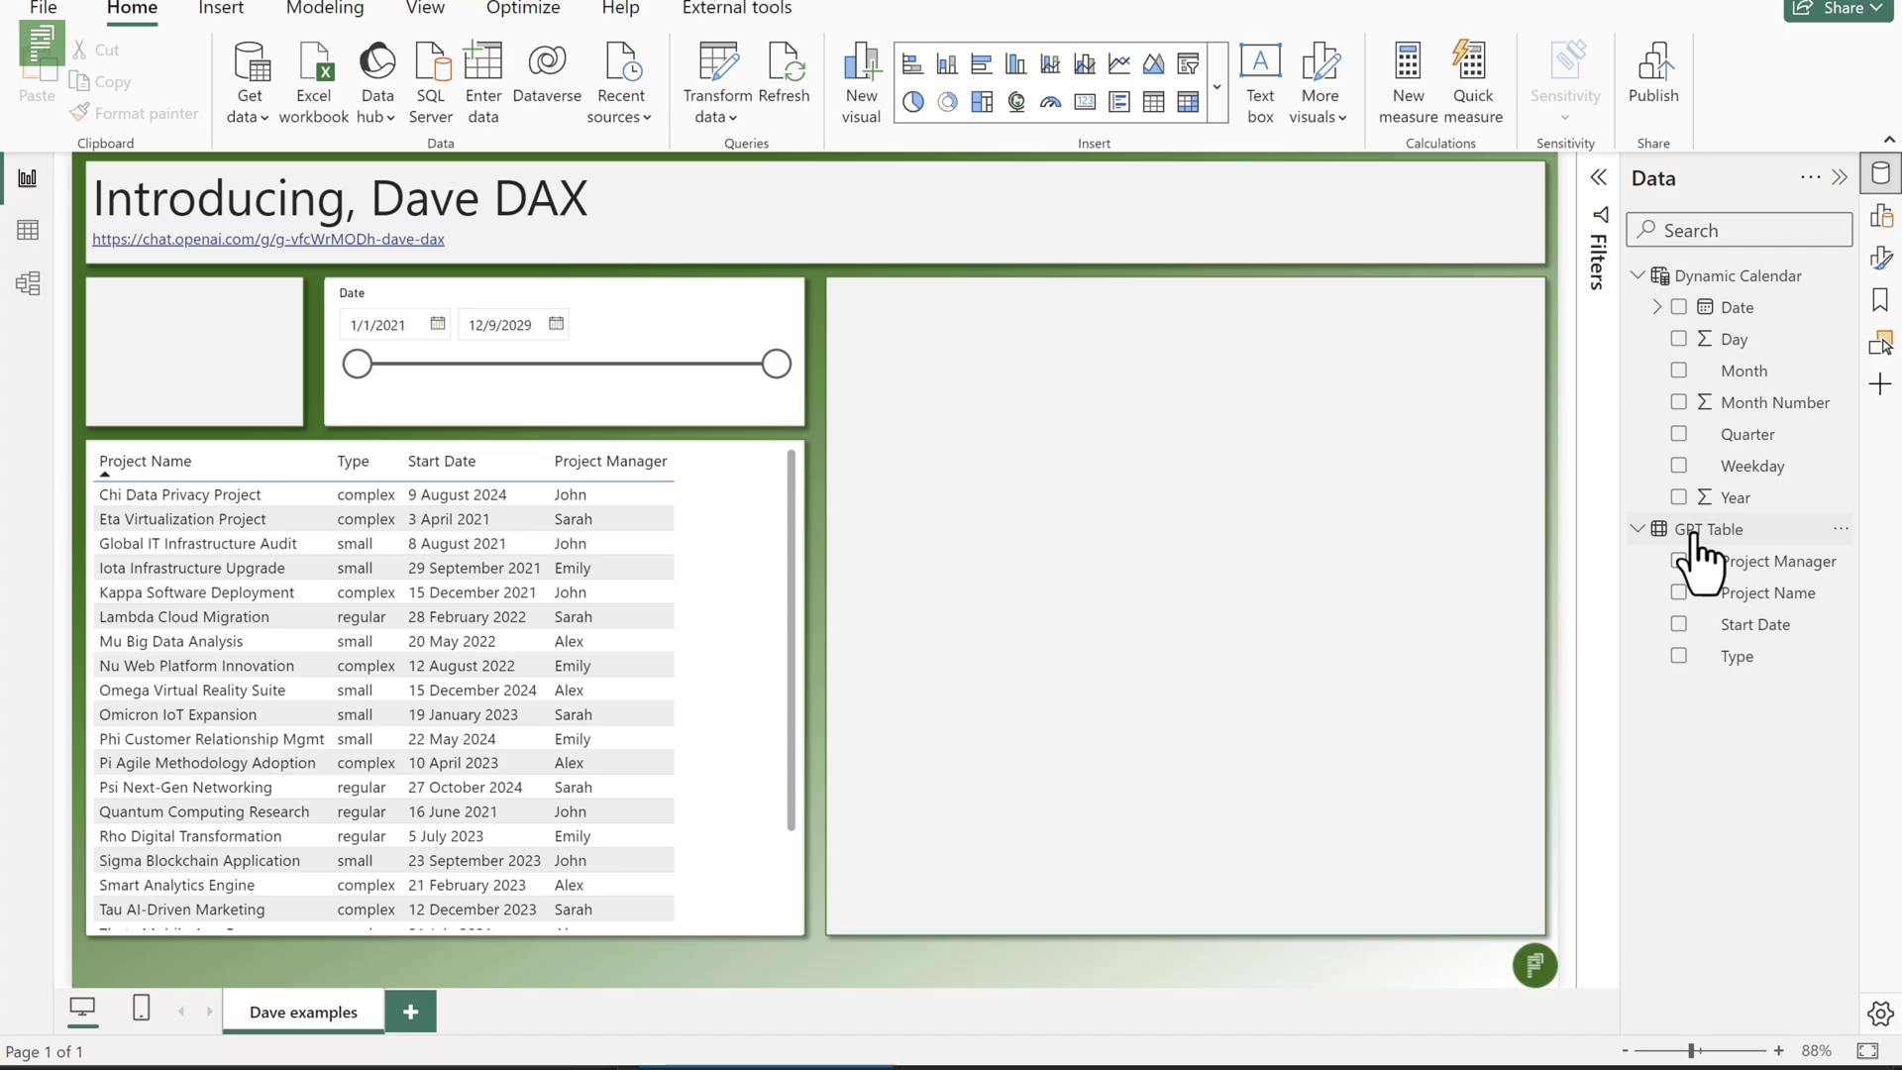
click(1840, 528)
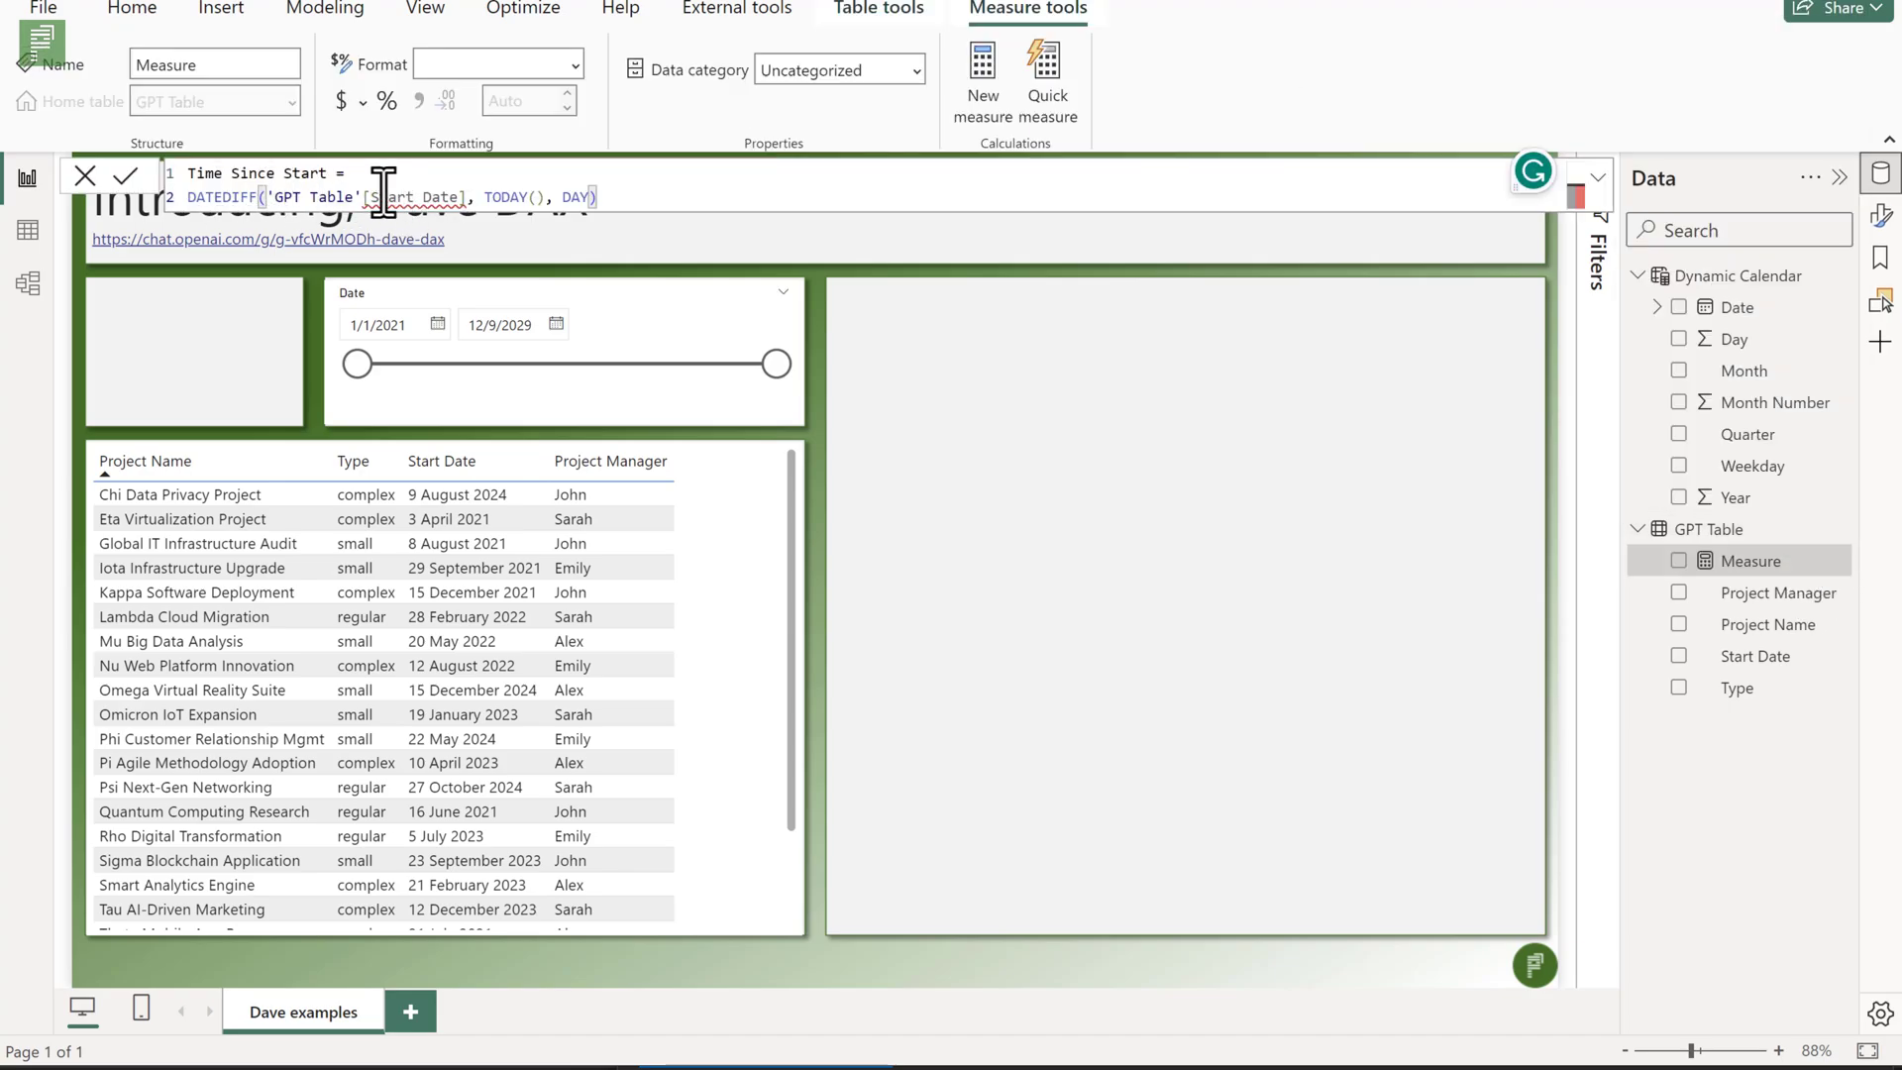
click(402, 198)
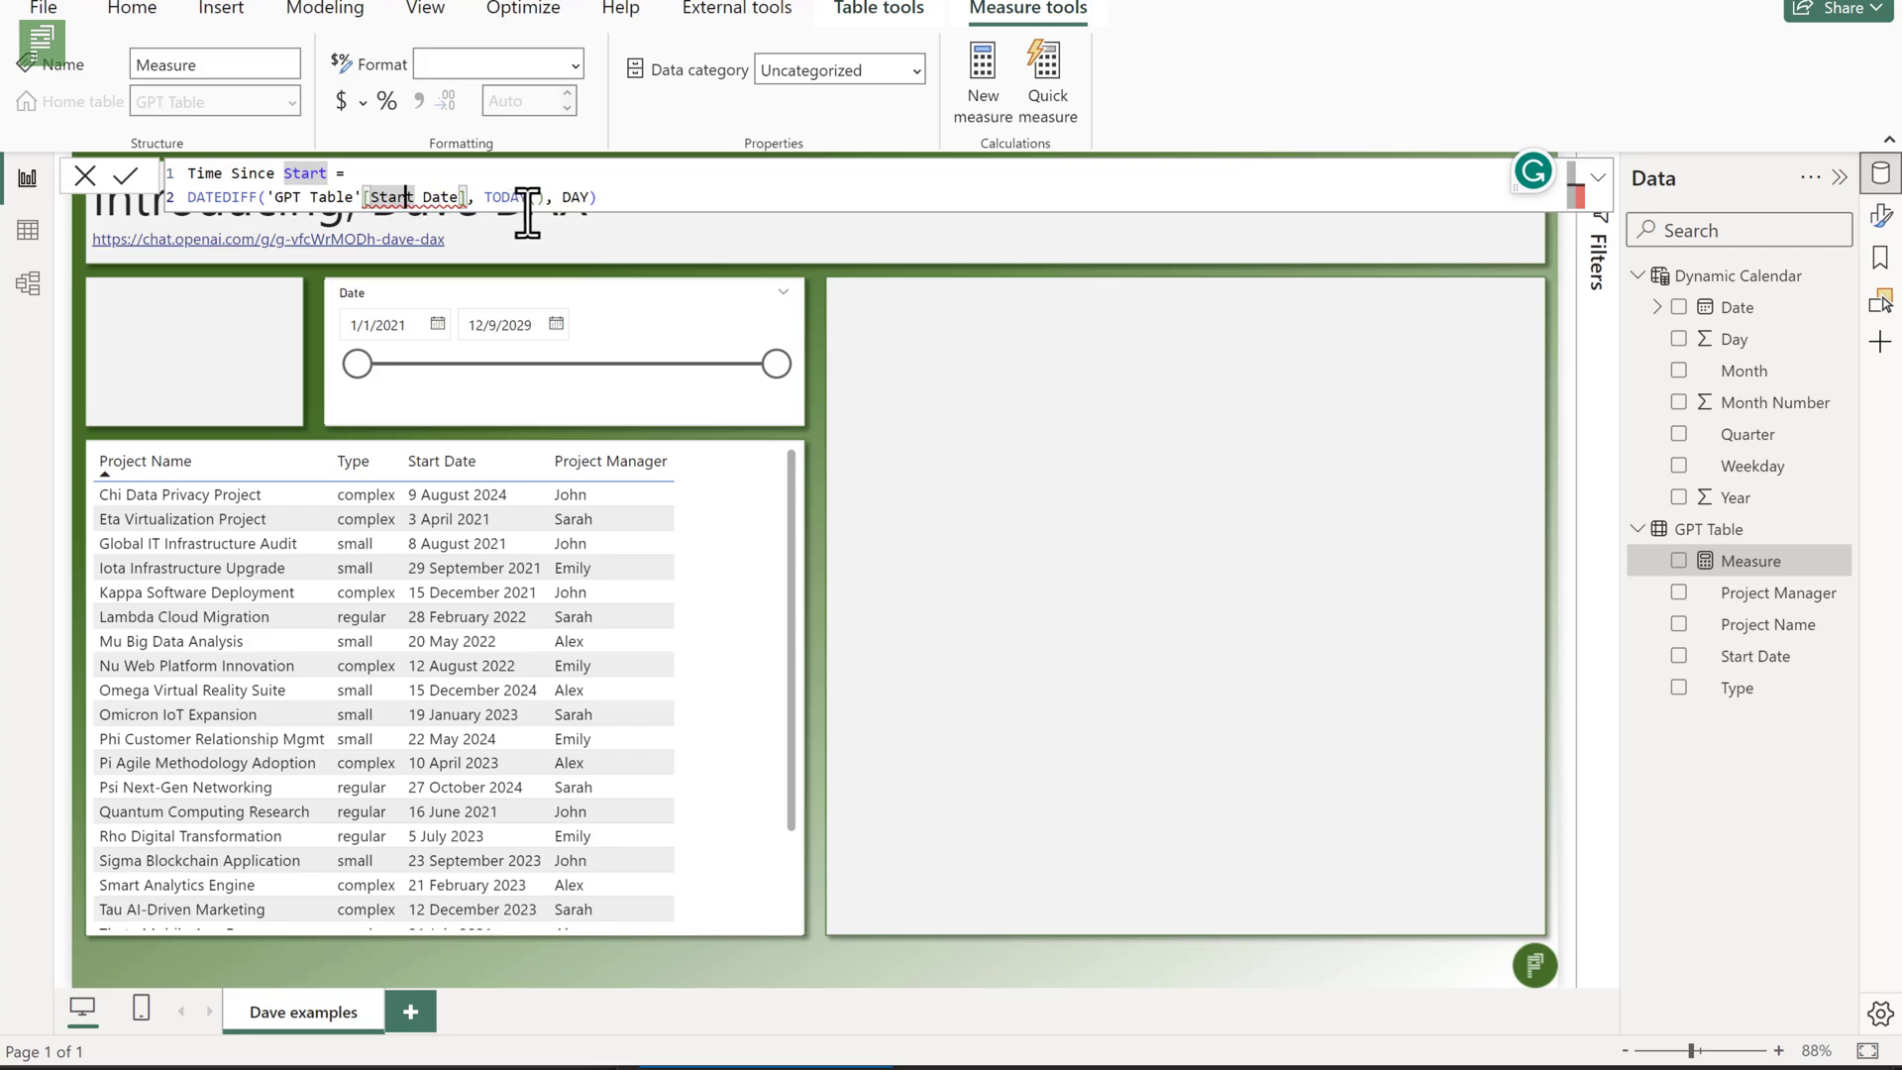
drag(615, 194, 151, 175)
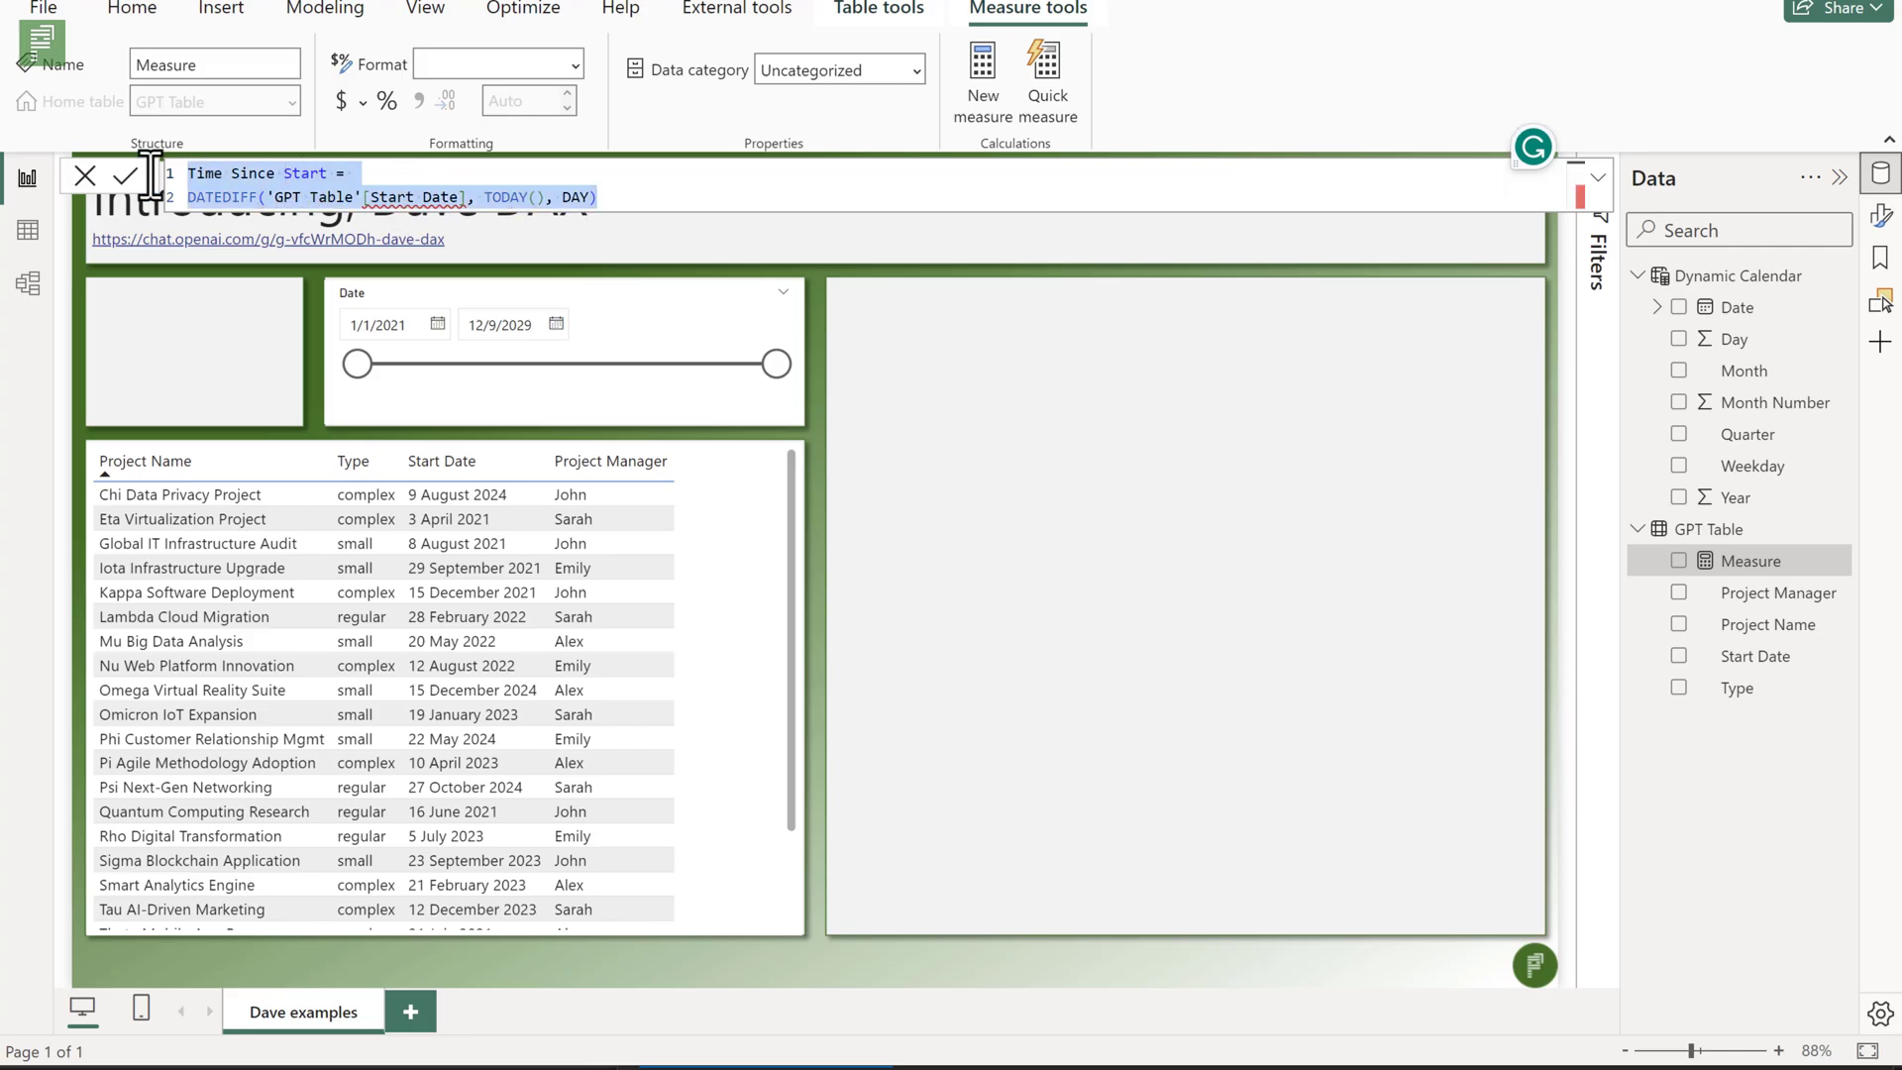
click(83, 177)
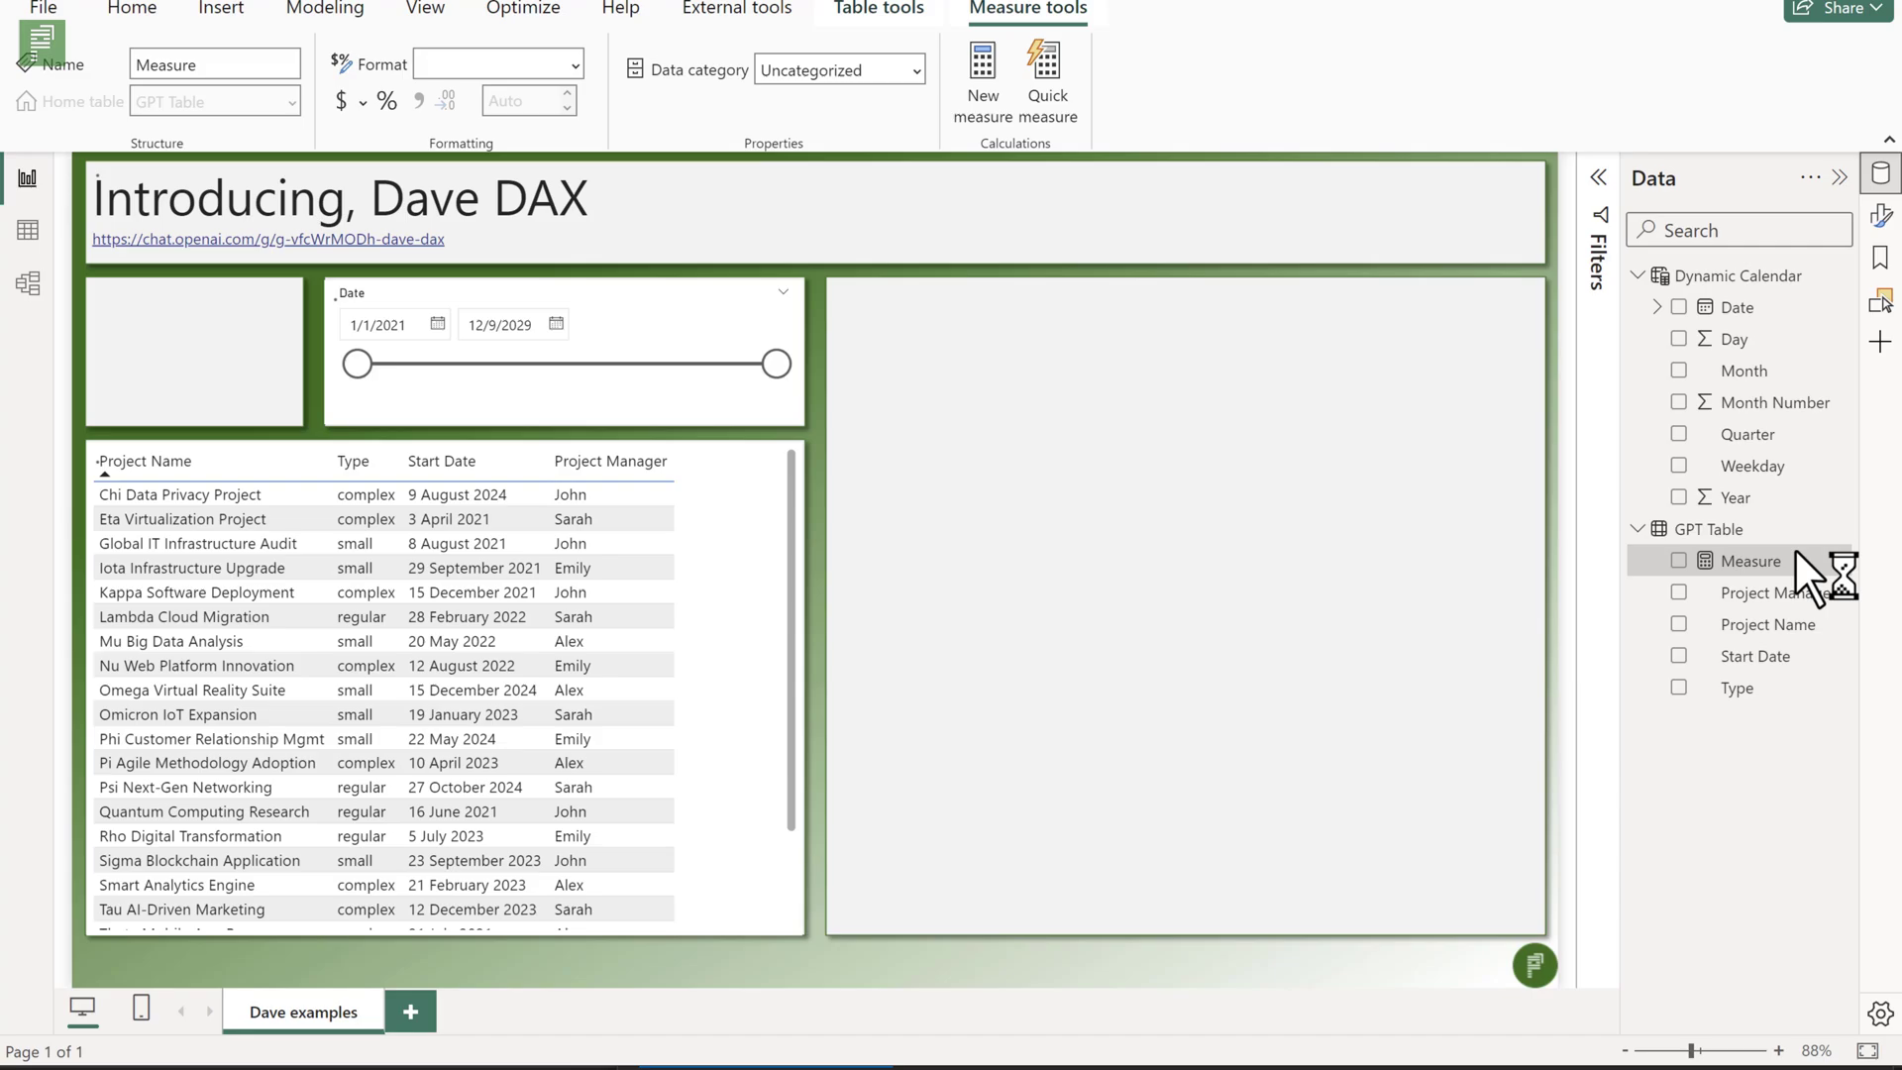
key(Delete)
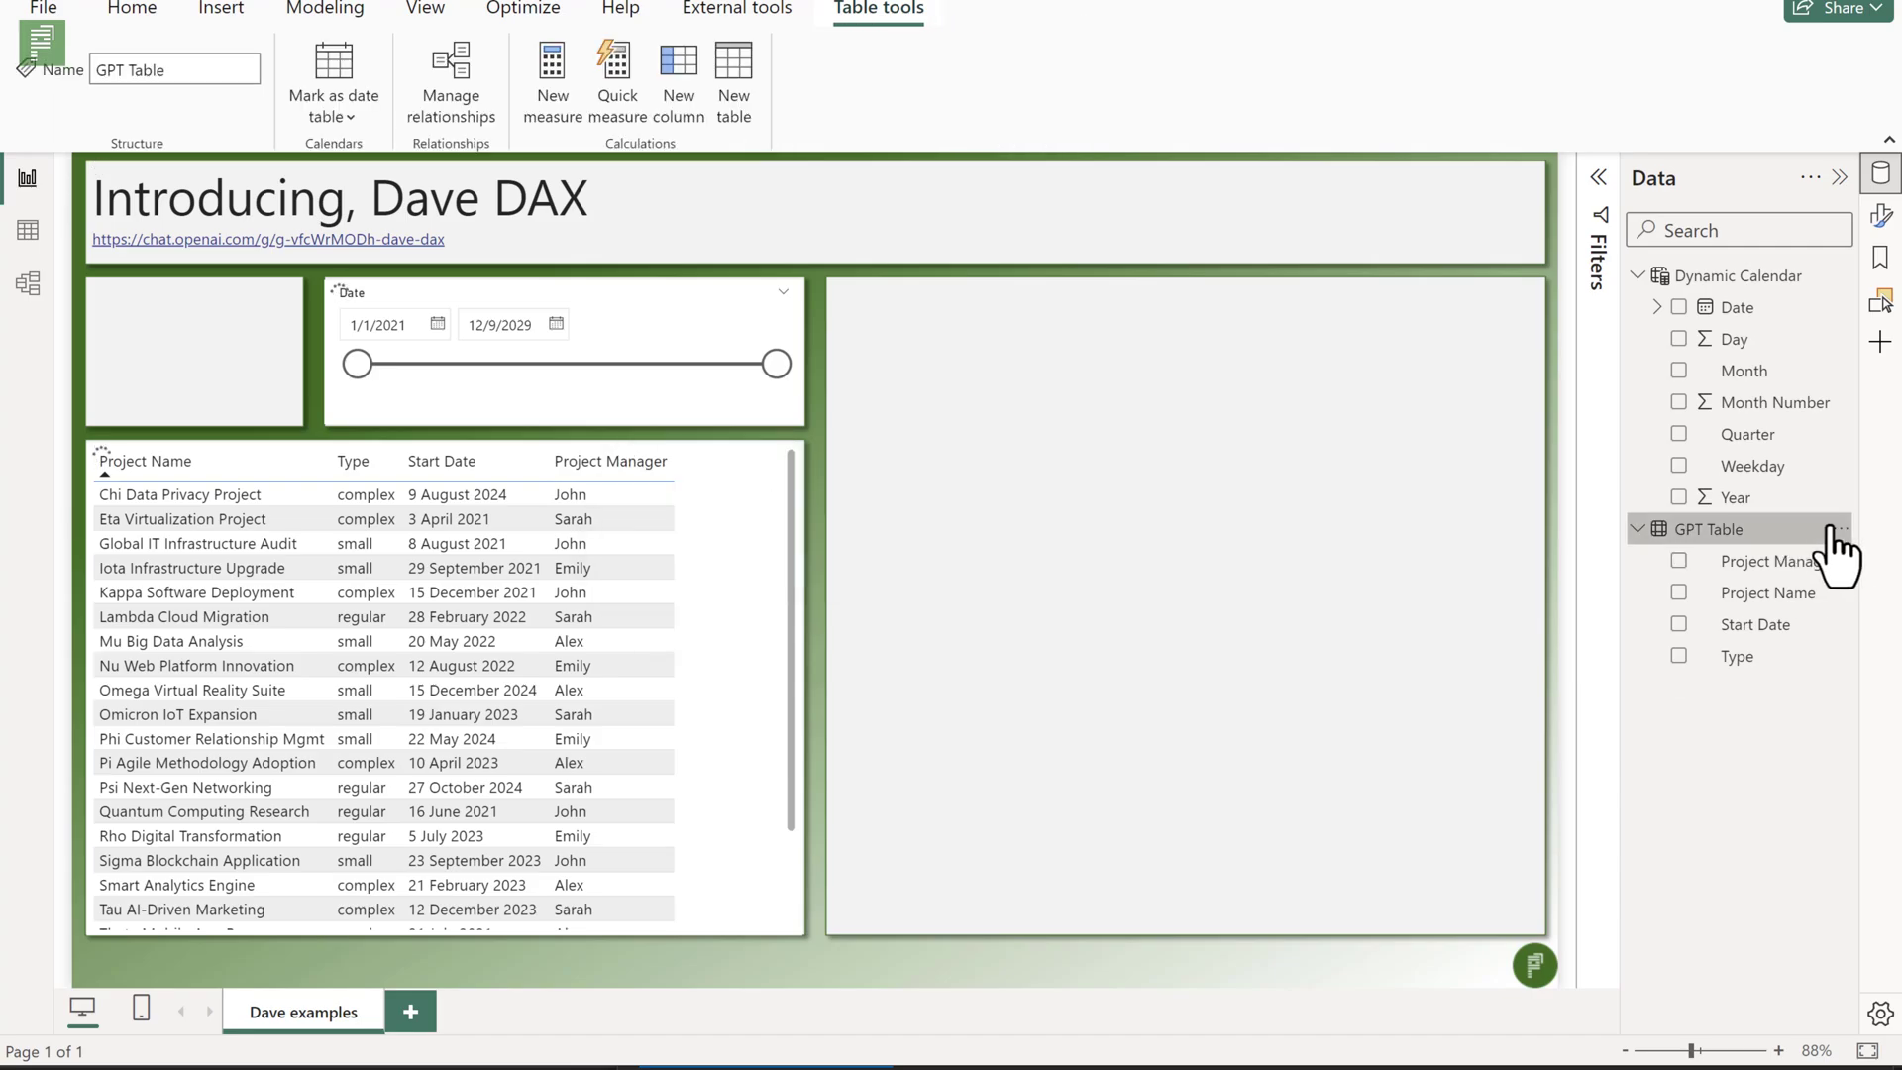
Add a new GPT Table column with Time Since Start = DATEDIFF('GPT Table'[Start Date], TODAY(), DAY).
click(1839, 528)
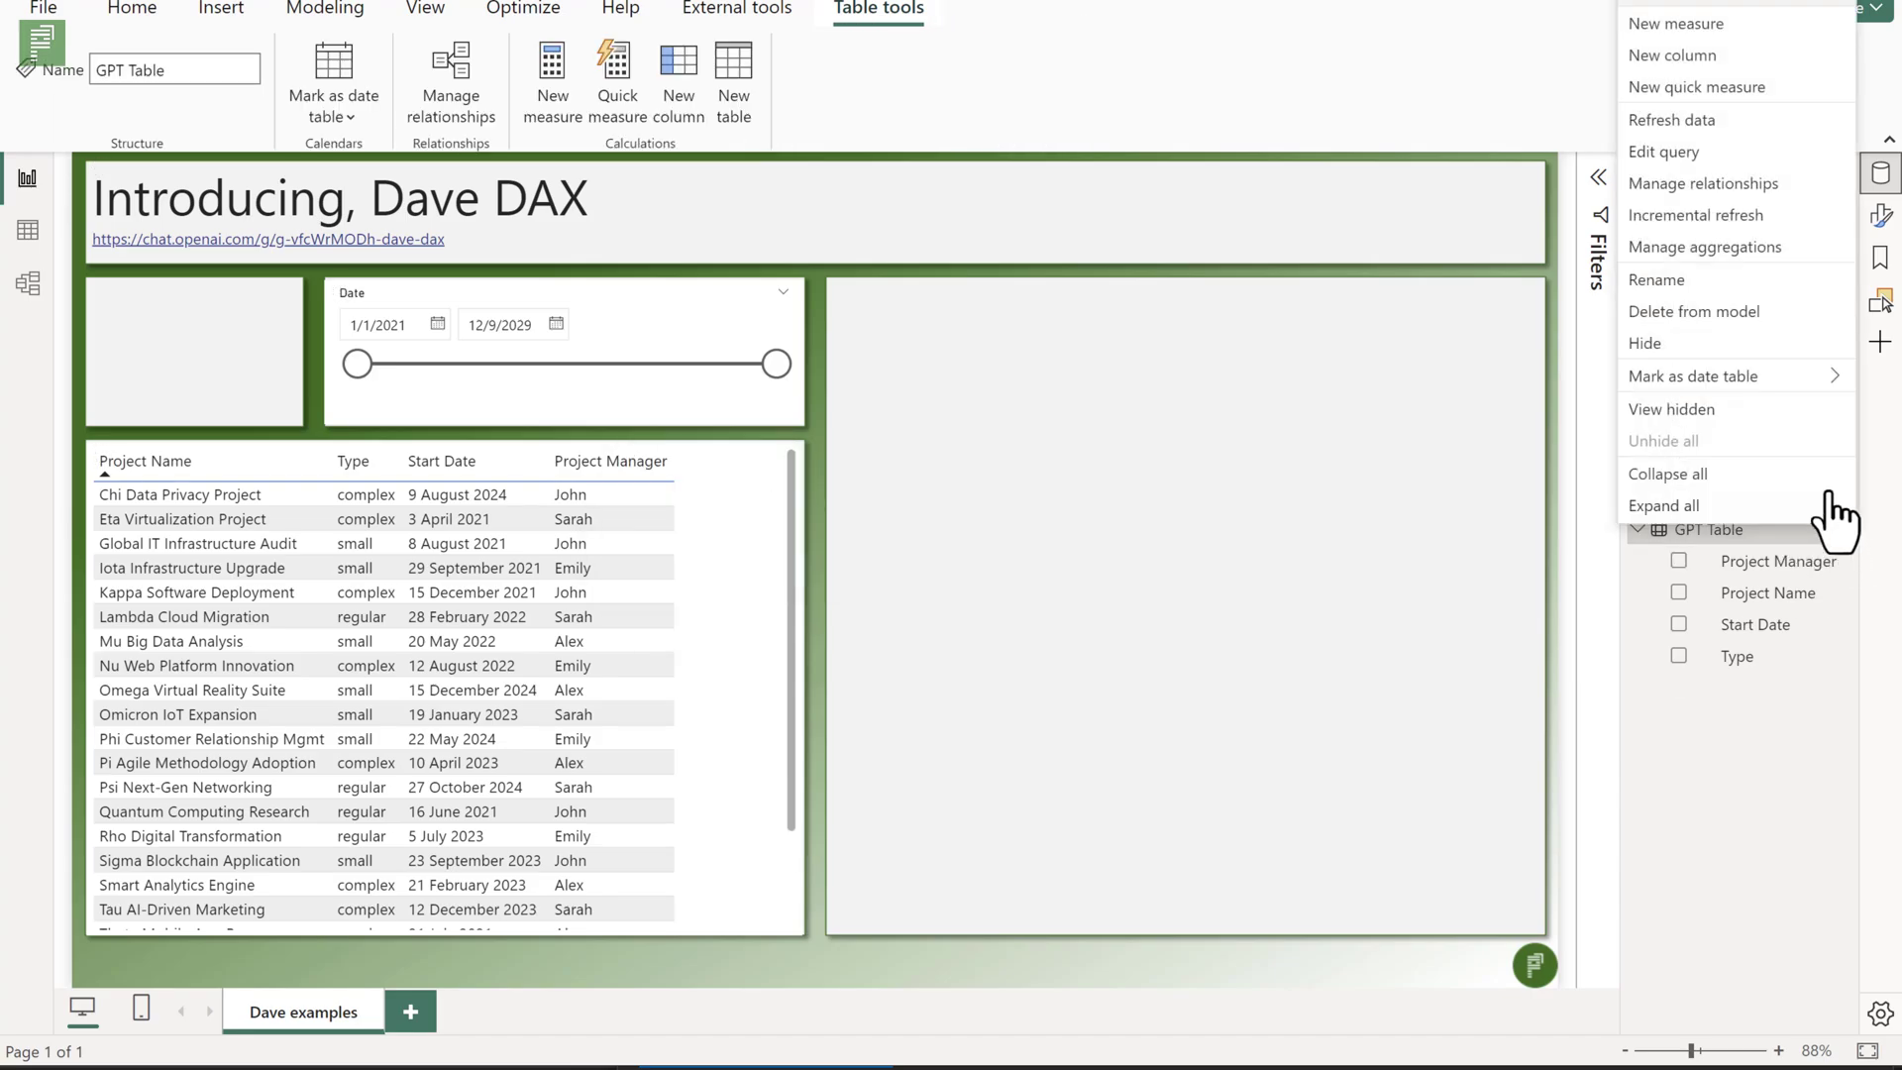
click(1724, 53)
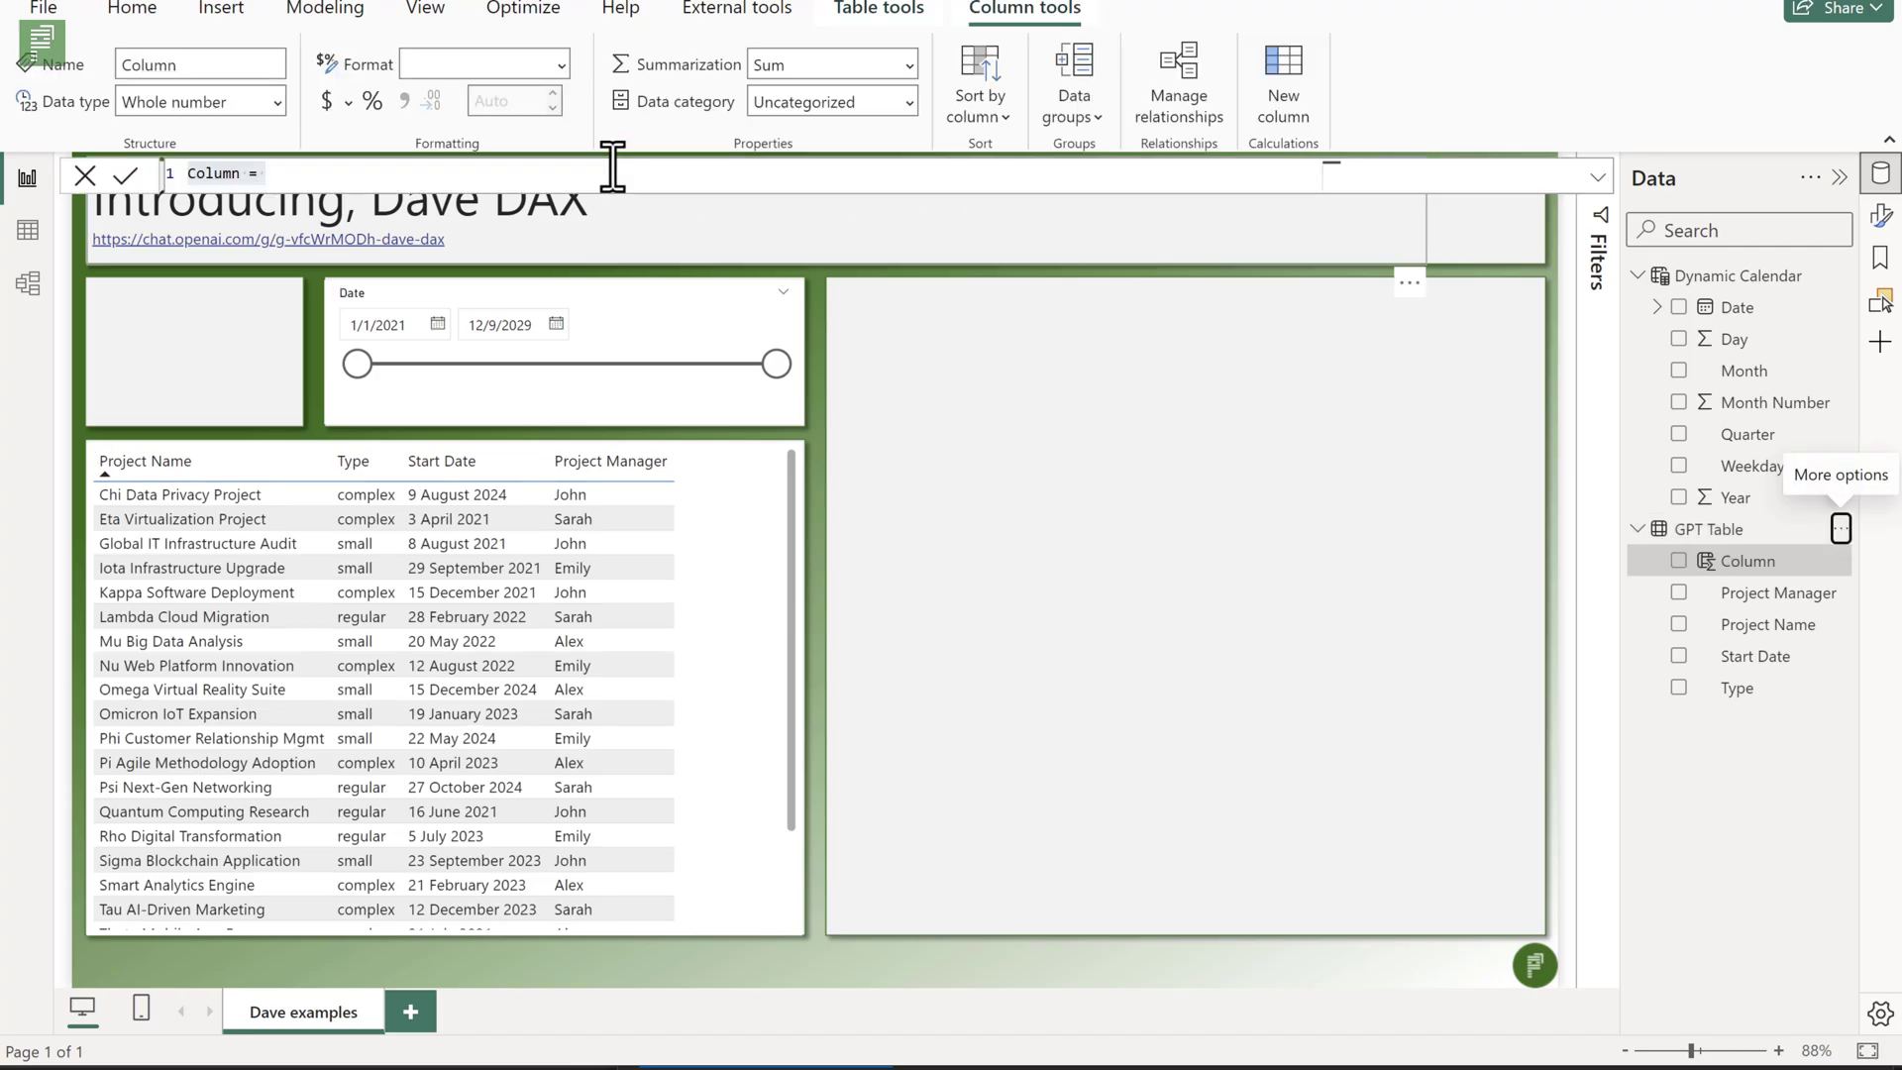
text(Time Since Start = DATEDIFF('GPT Table'[Start Date], TODAY(), DAY))
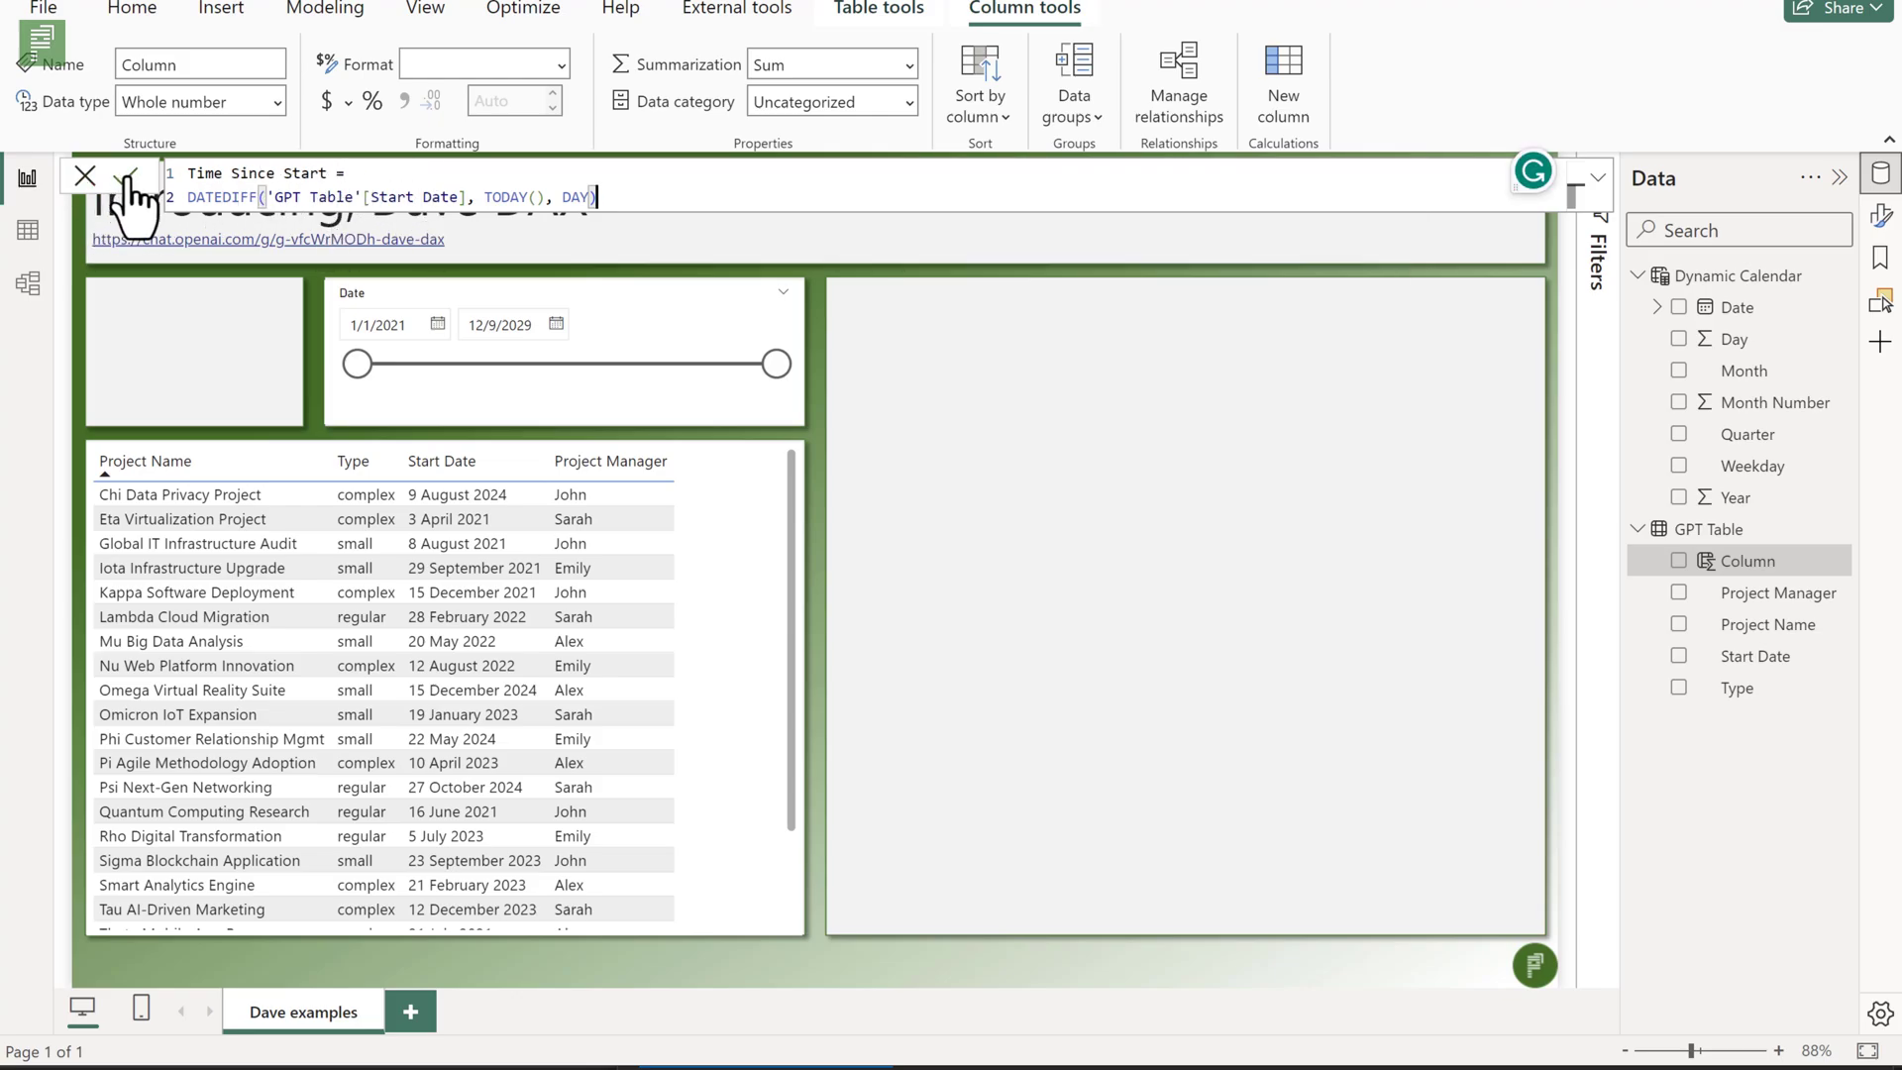
Highlight the phrase 'calculated column' in Dave Dax's ChatGPT answer to confirm the approach.
key(alt+Tab)
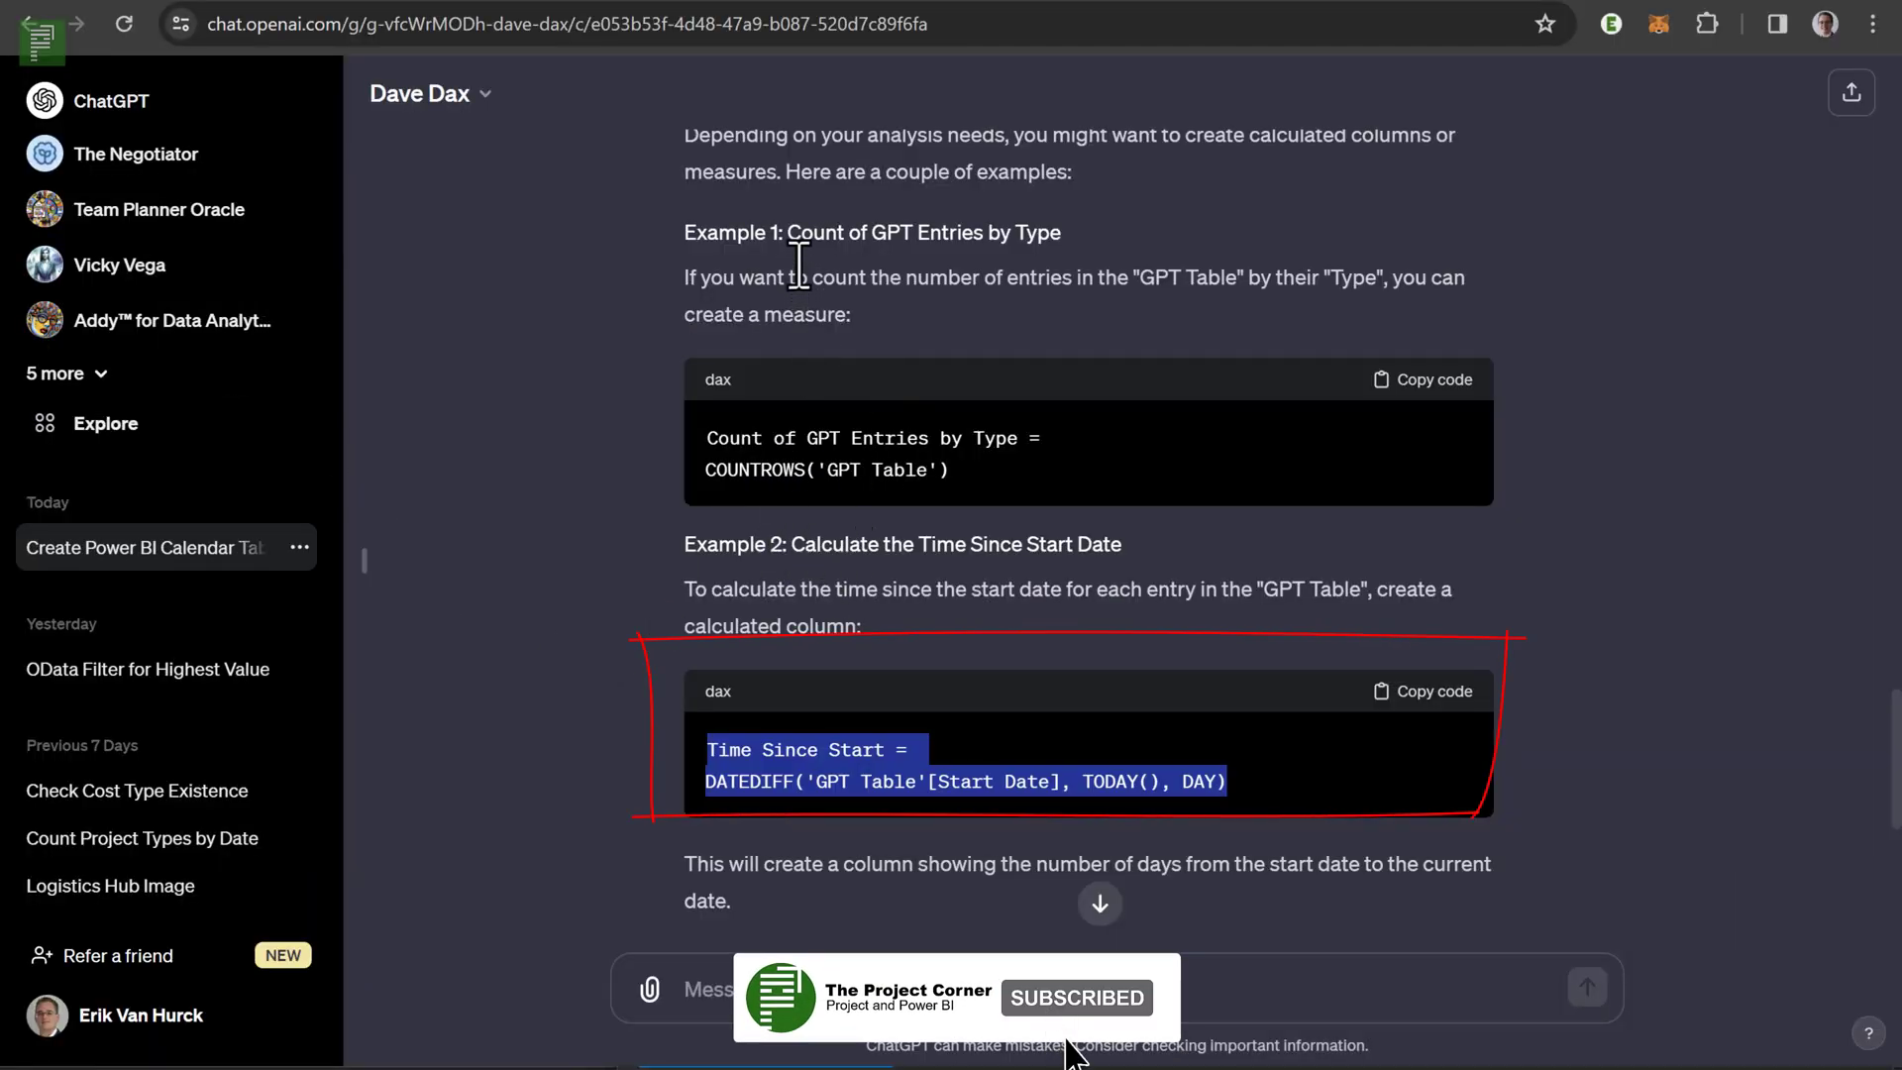
scroll(783, 210, up, 1)
click(808, 298)
scroll(807, 297, down, 2)
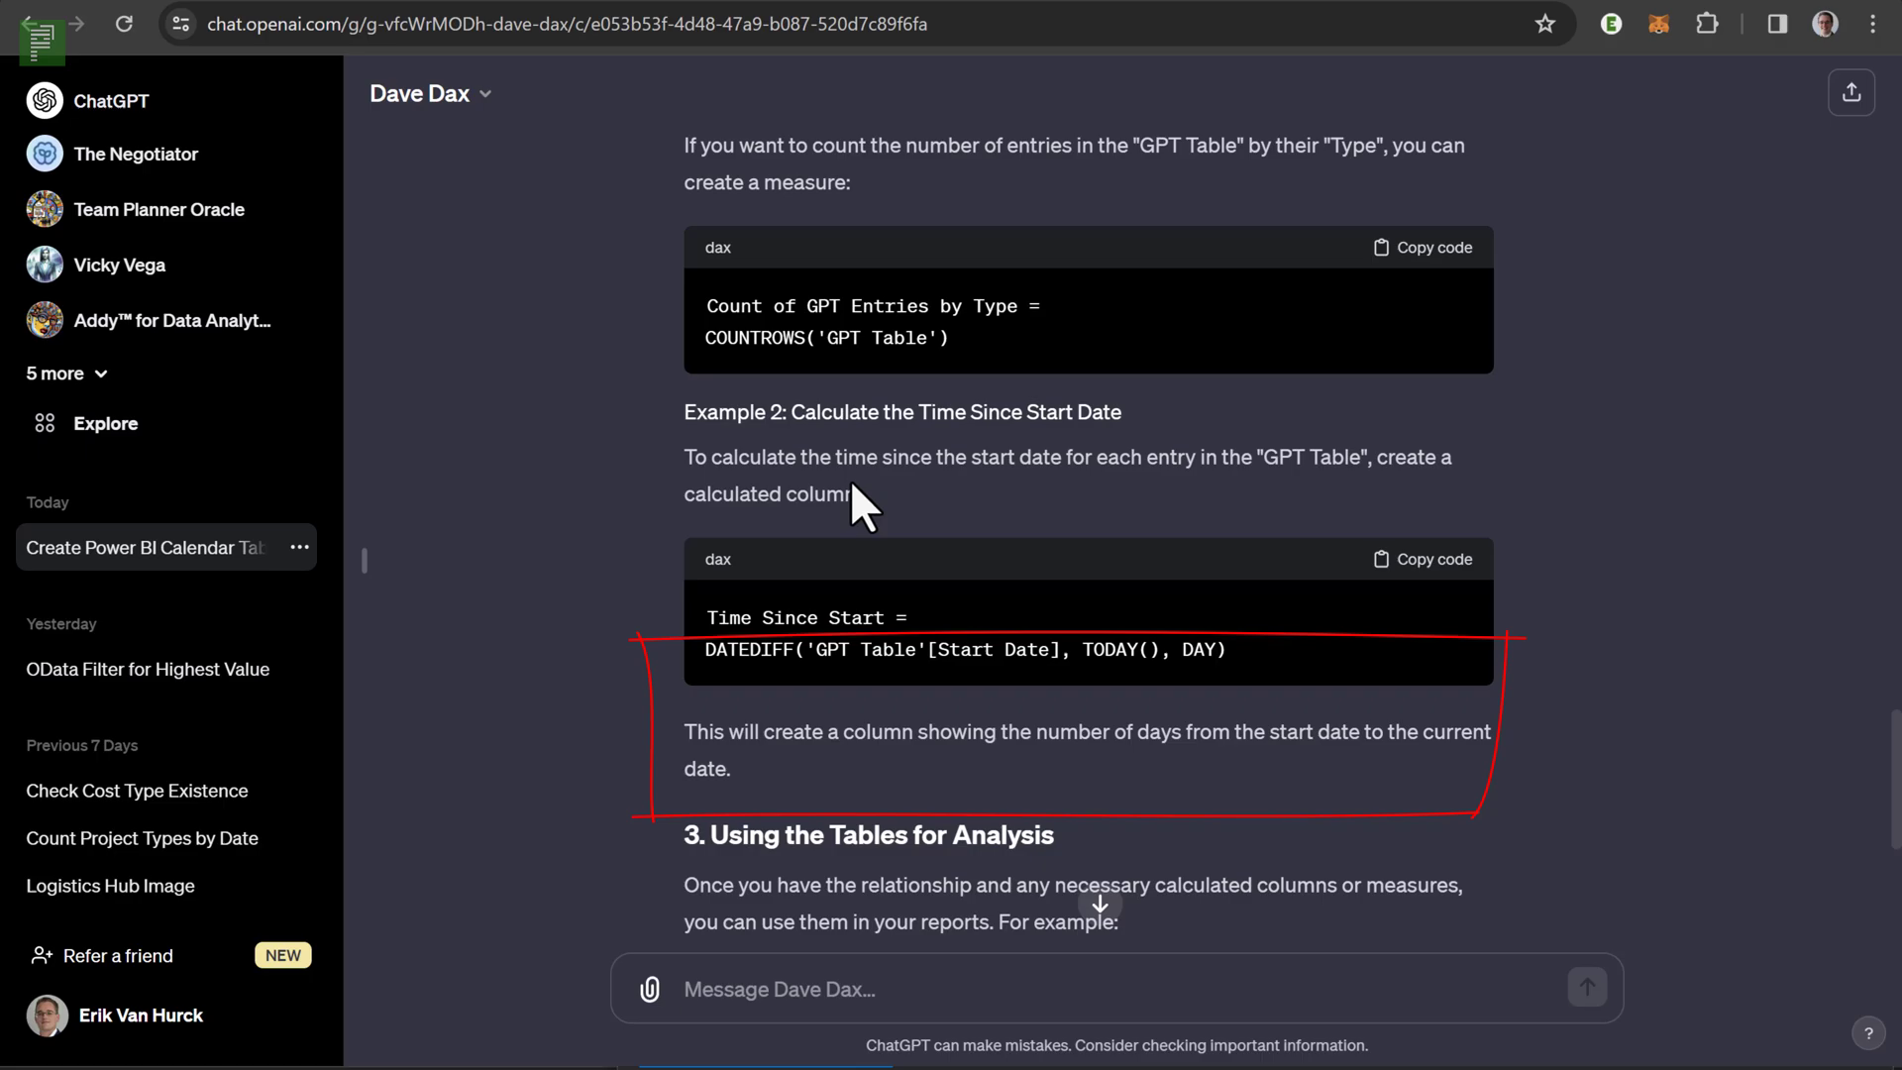
drag(843, 495, 690, 498)
key(alt+Tab)
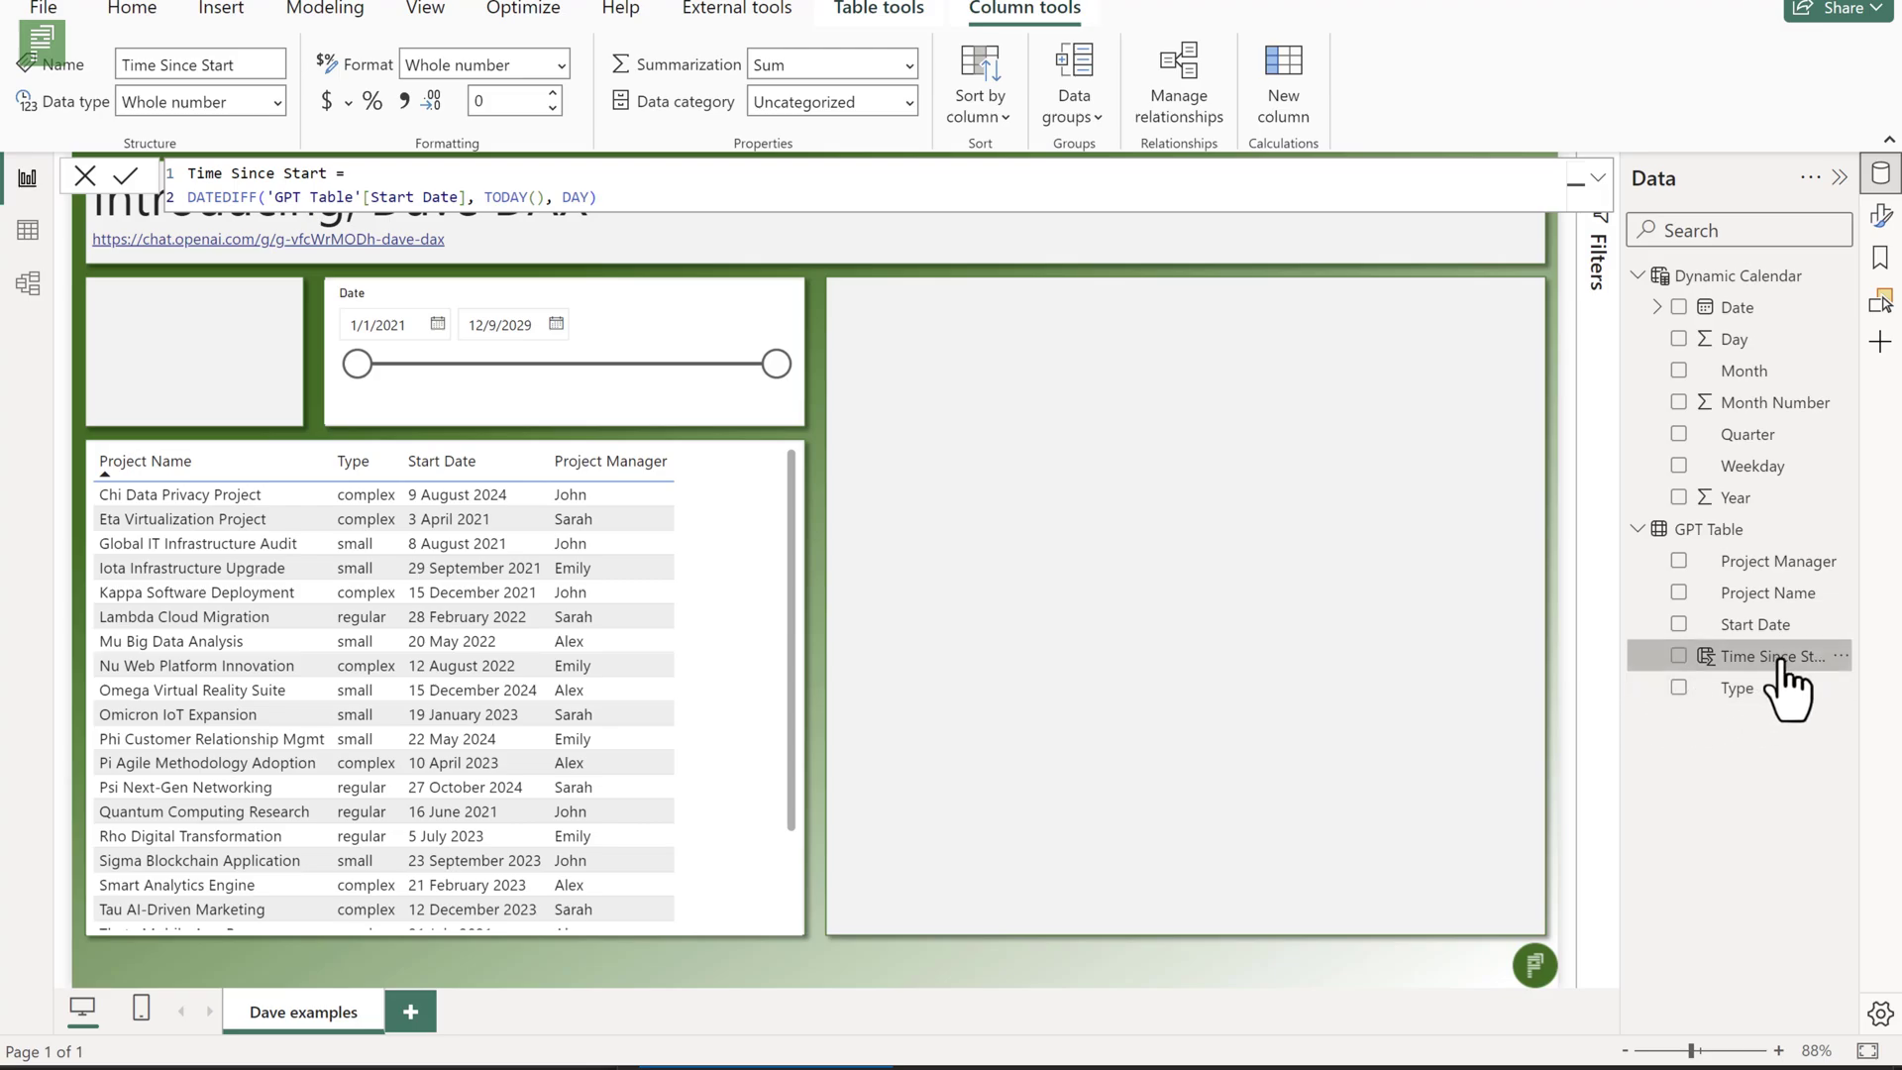
Turn the projects matrix into a flat table and narrow the Sum of Time Since Start column.
click(796, 679)
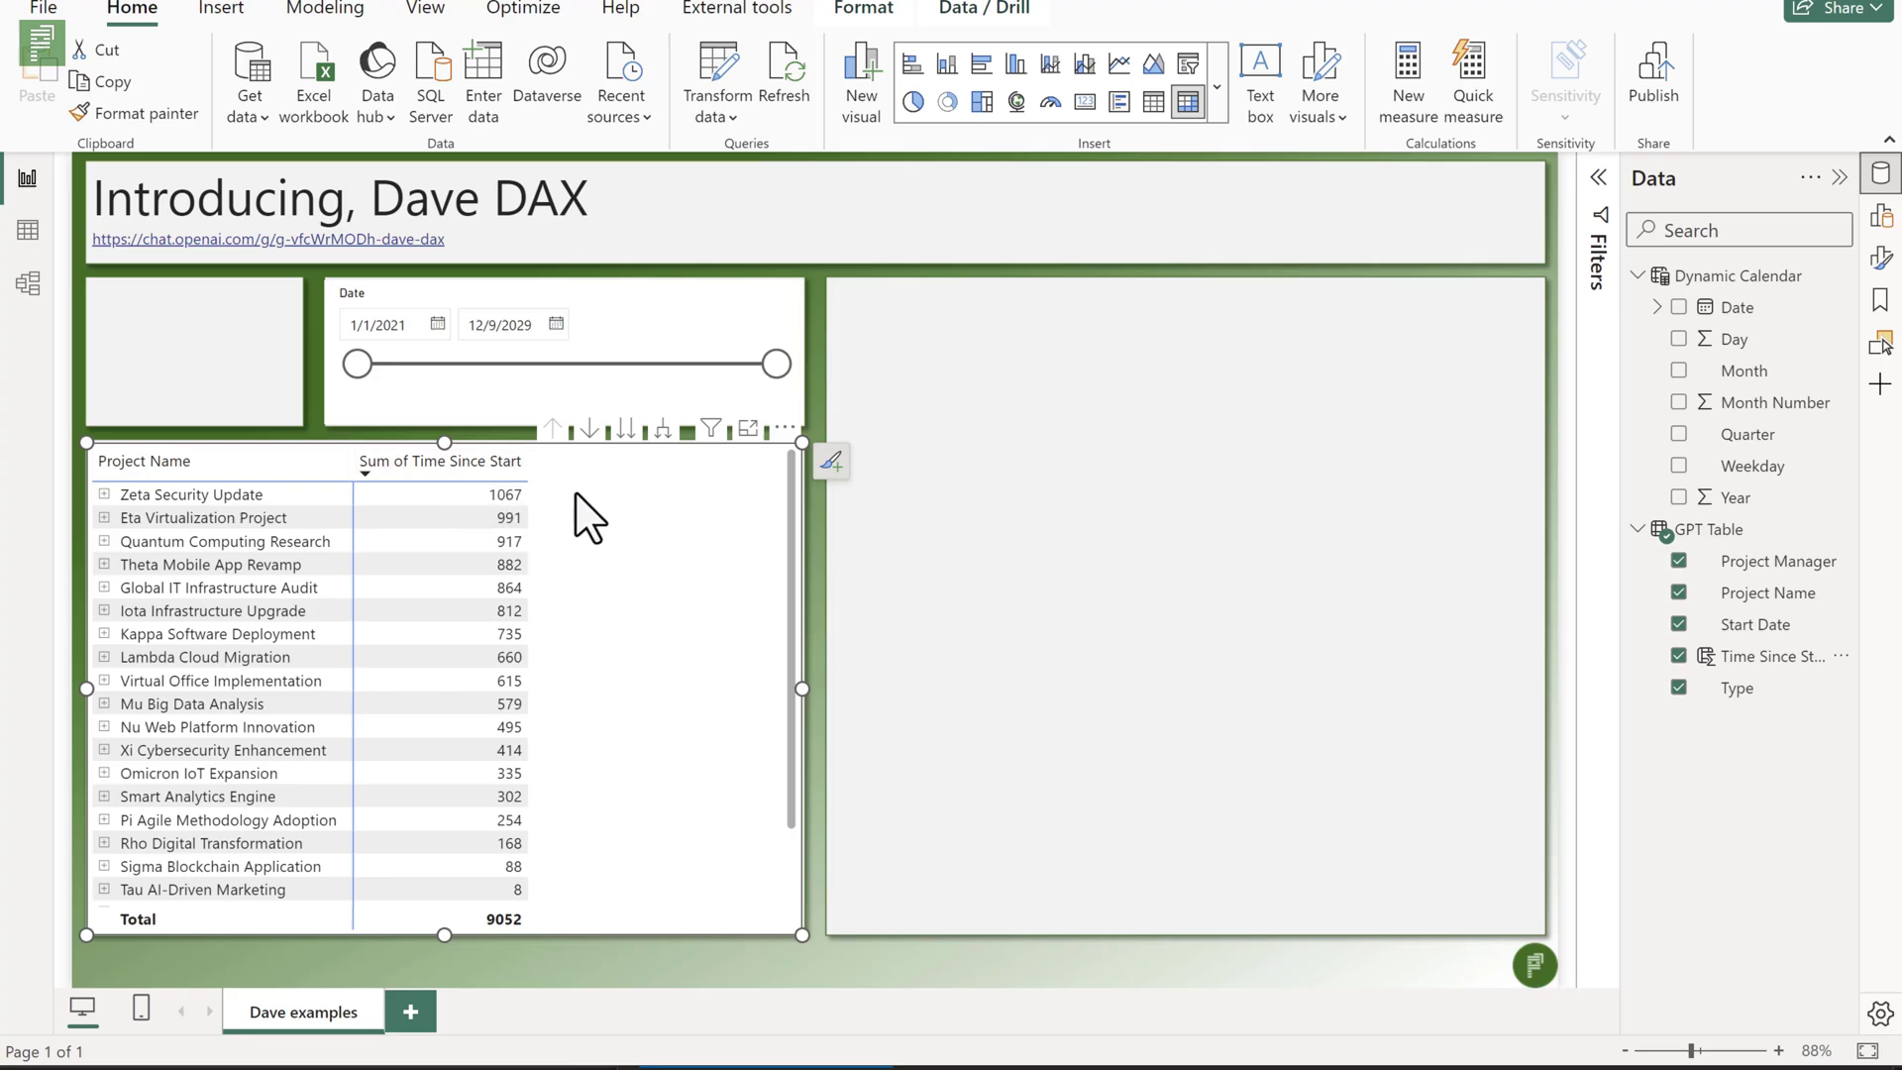
click(1881, 216)
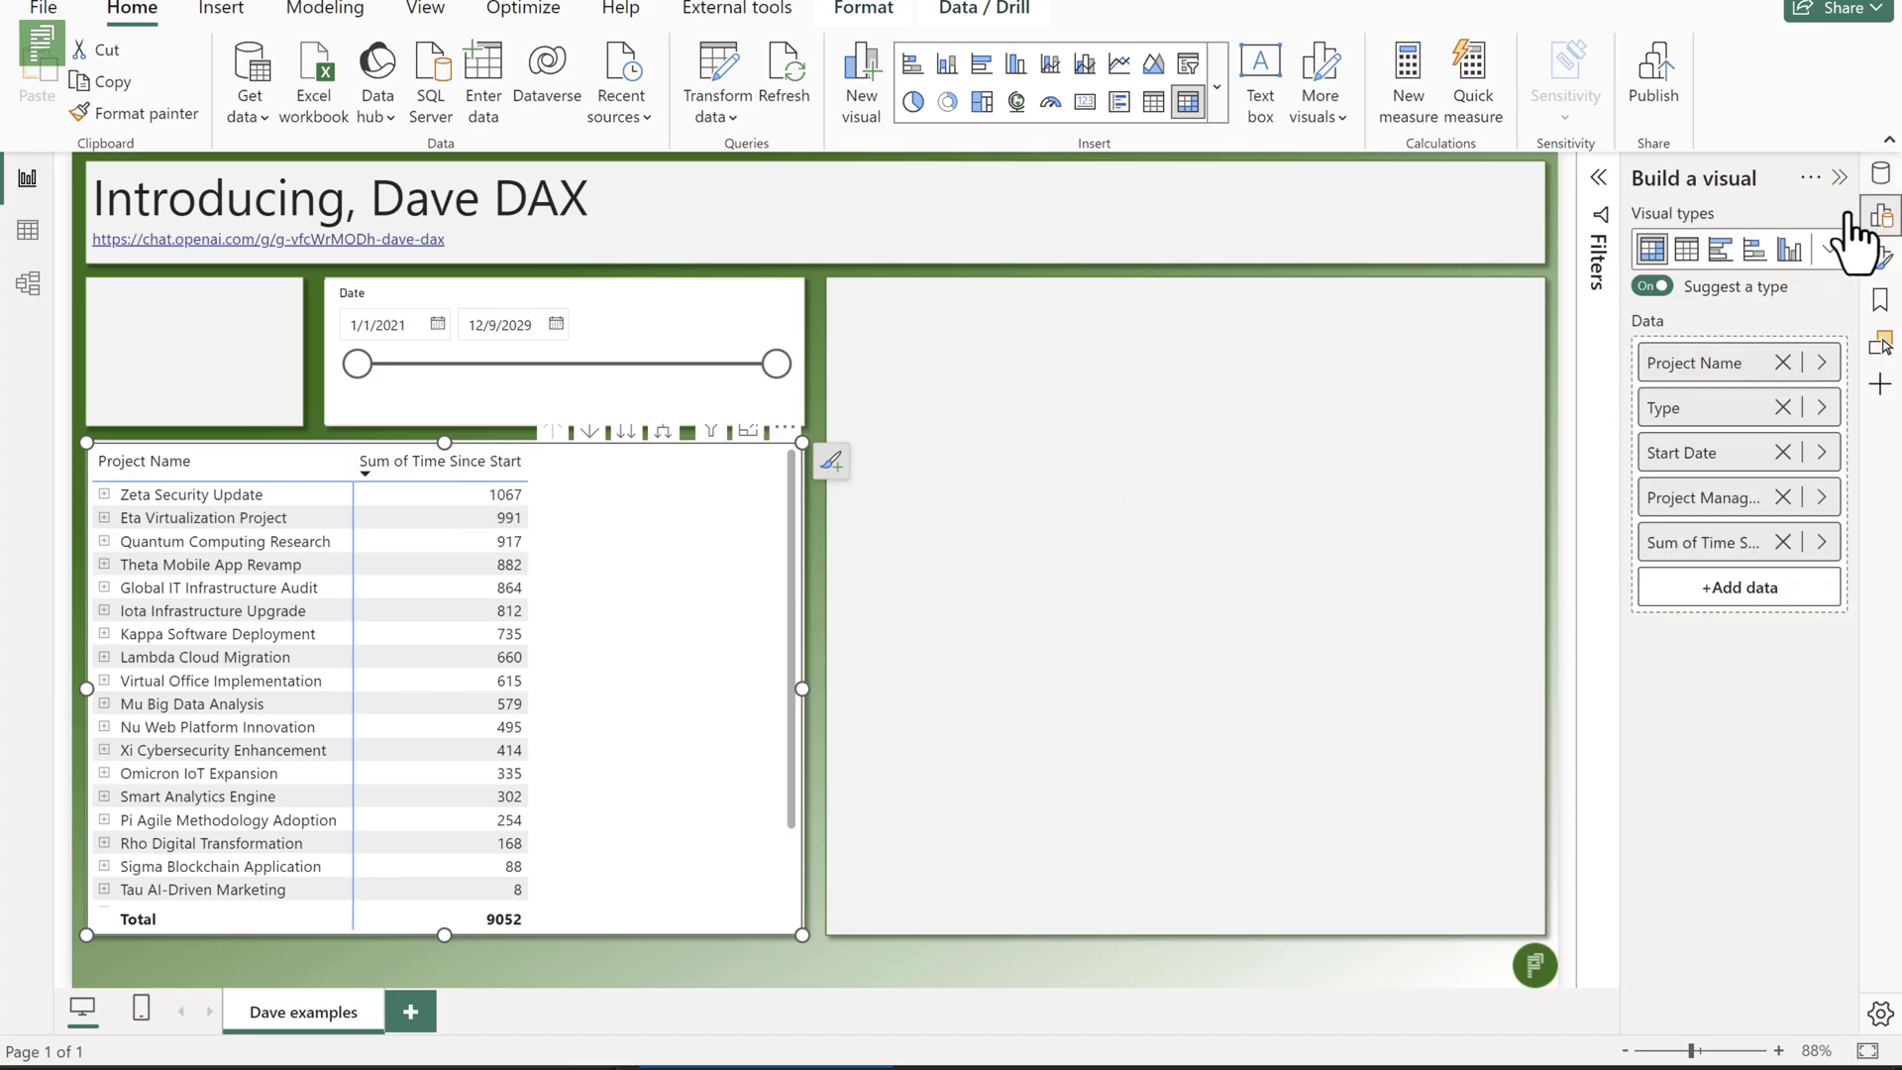
click(1685, 249)
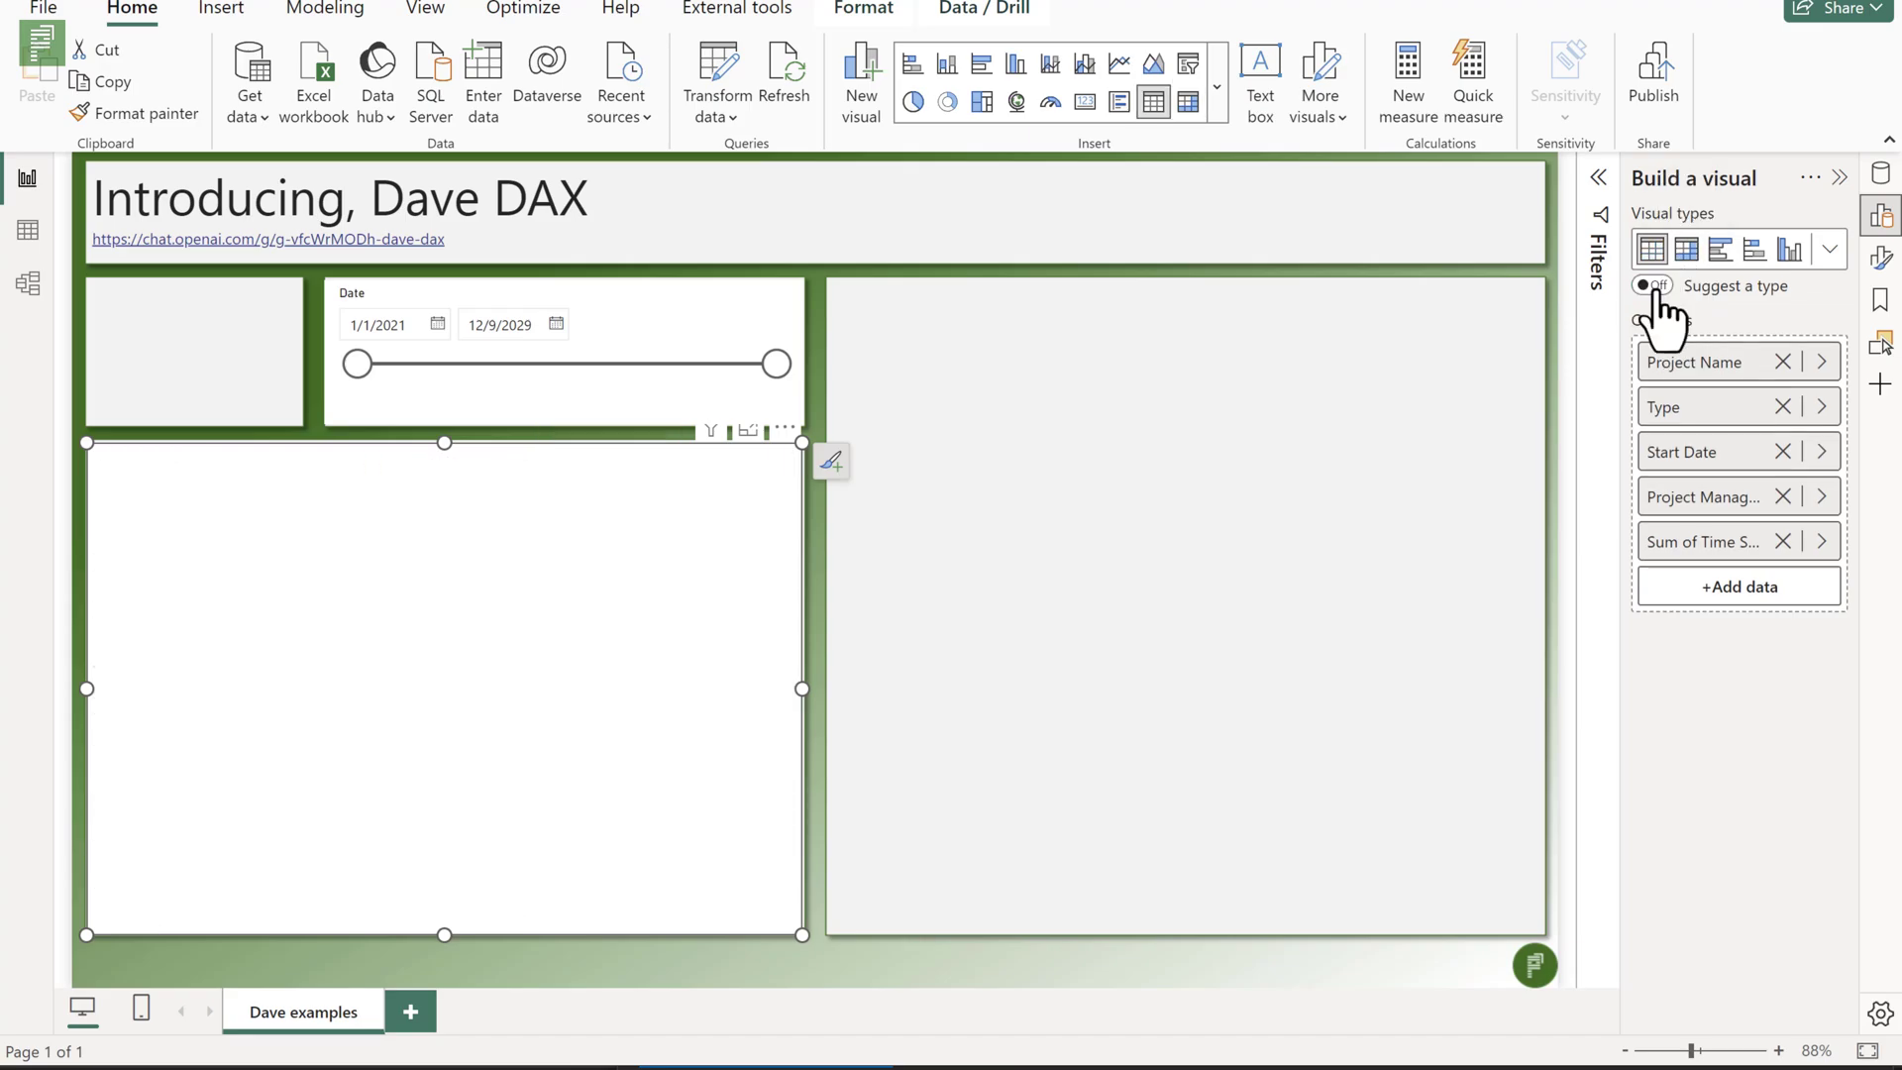
key(ctrl+z)
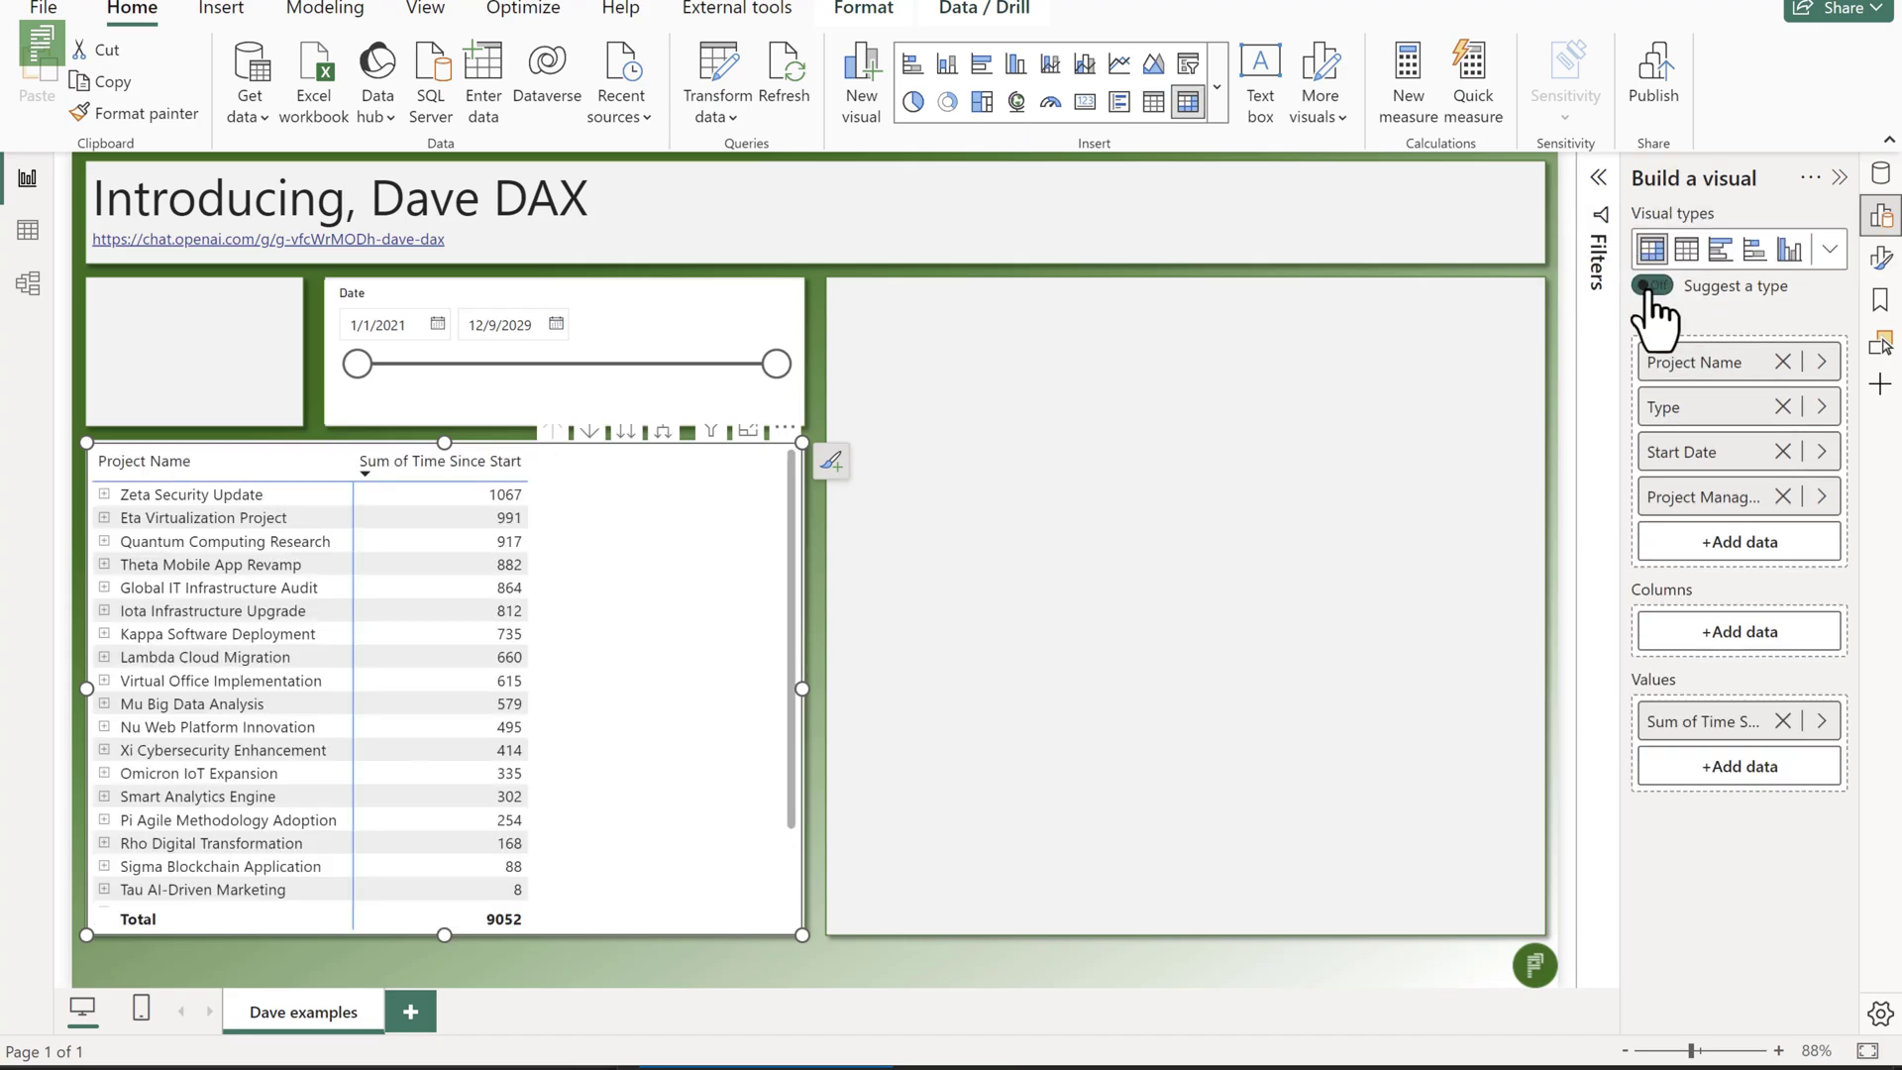
click(1698, 247)
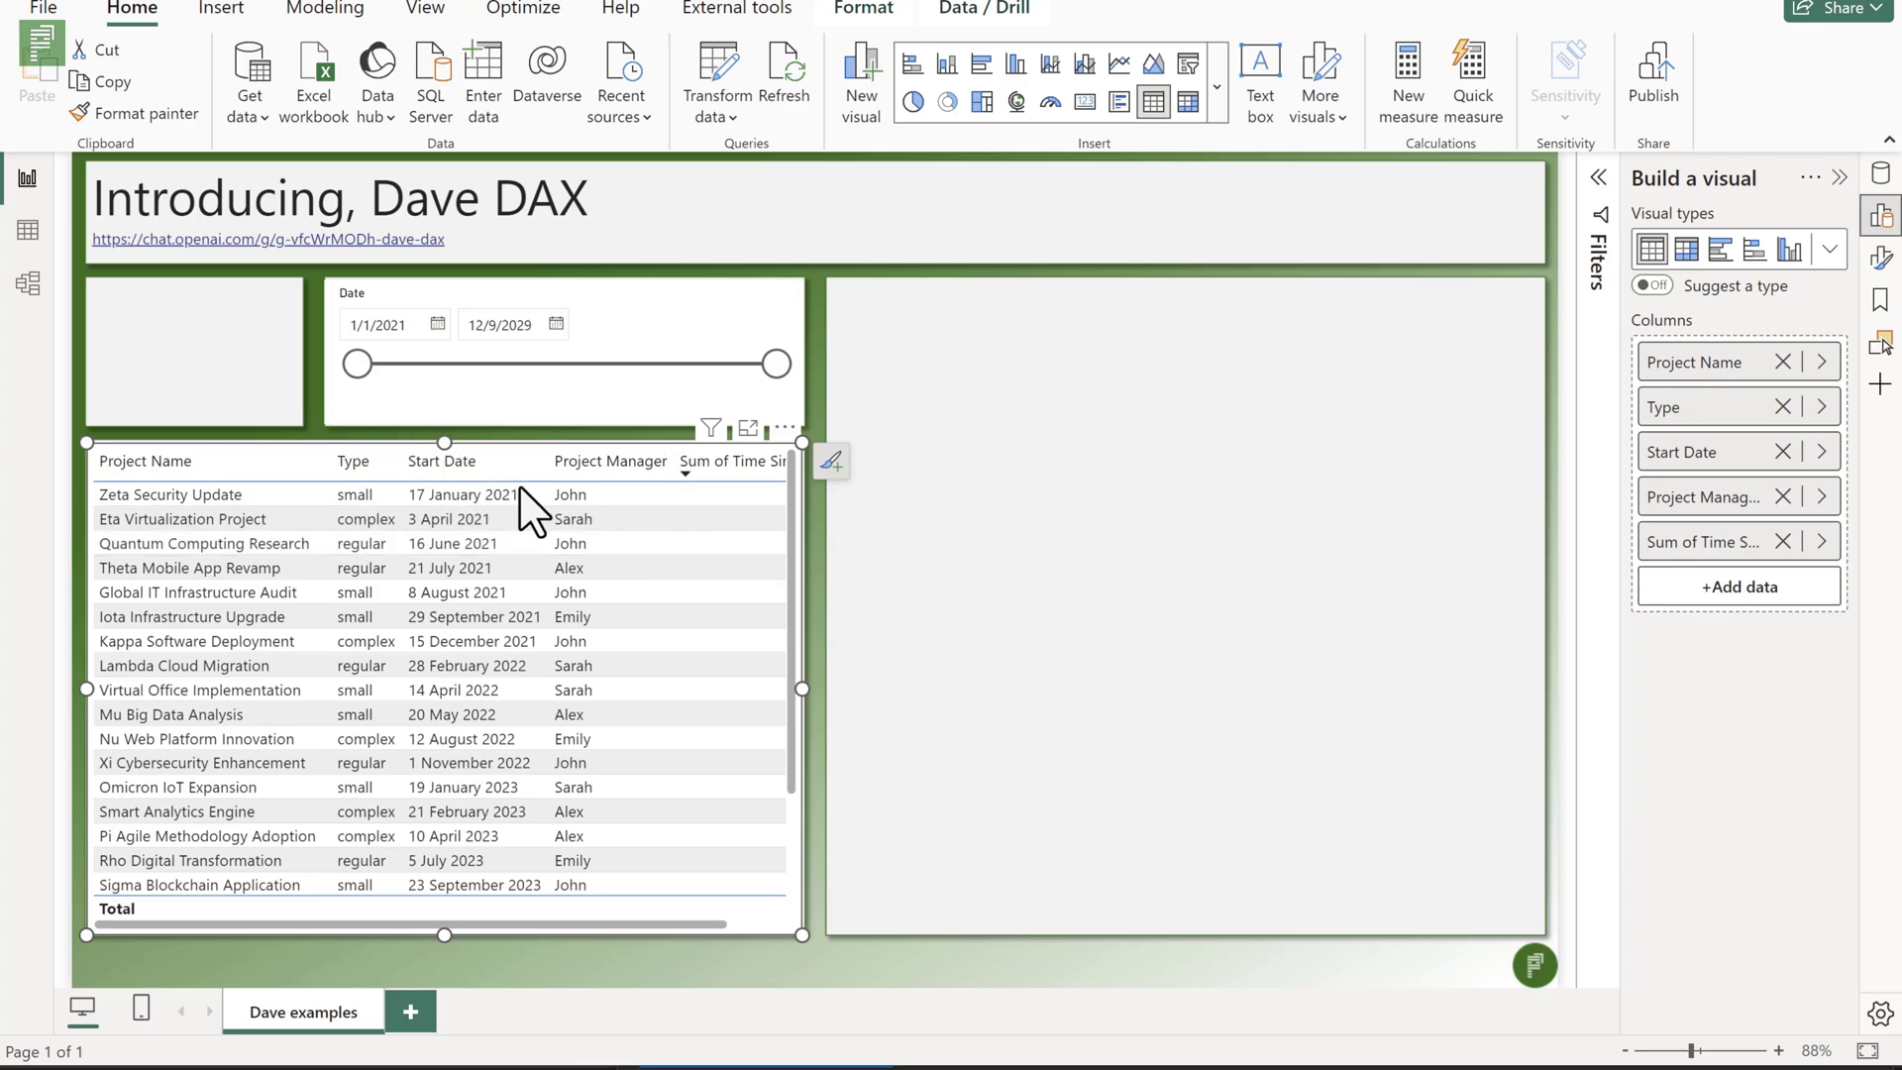
drag(770, 458, 728, 459)
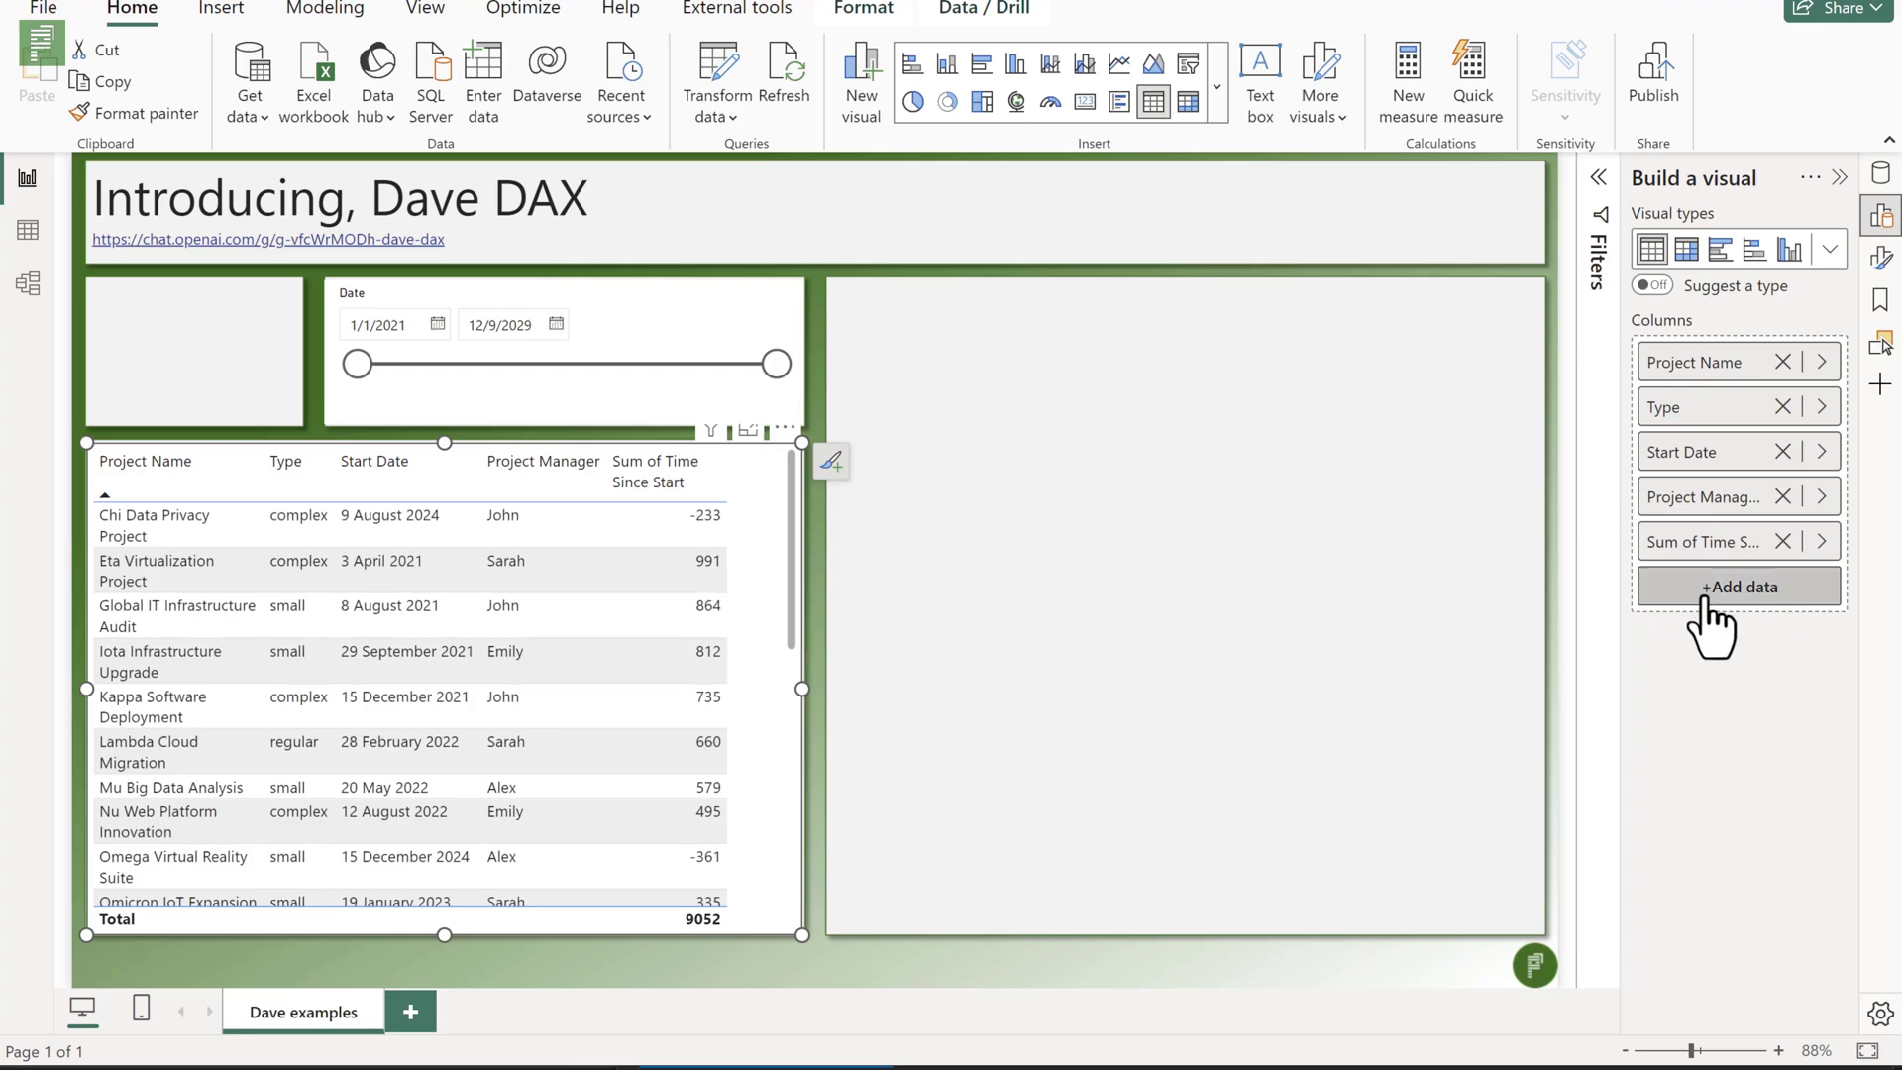
Rename the Time Since Start field to 'since start' for this table visual.
right_click(1728, 547)
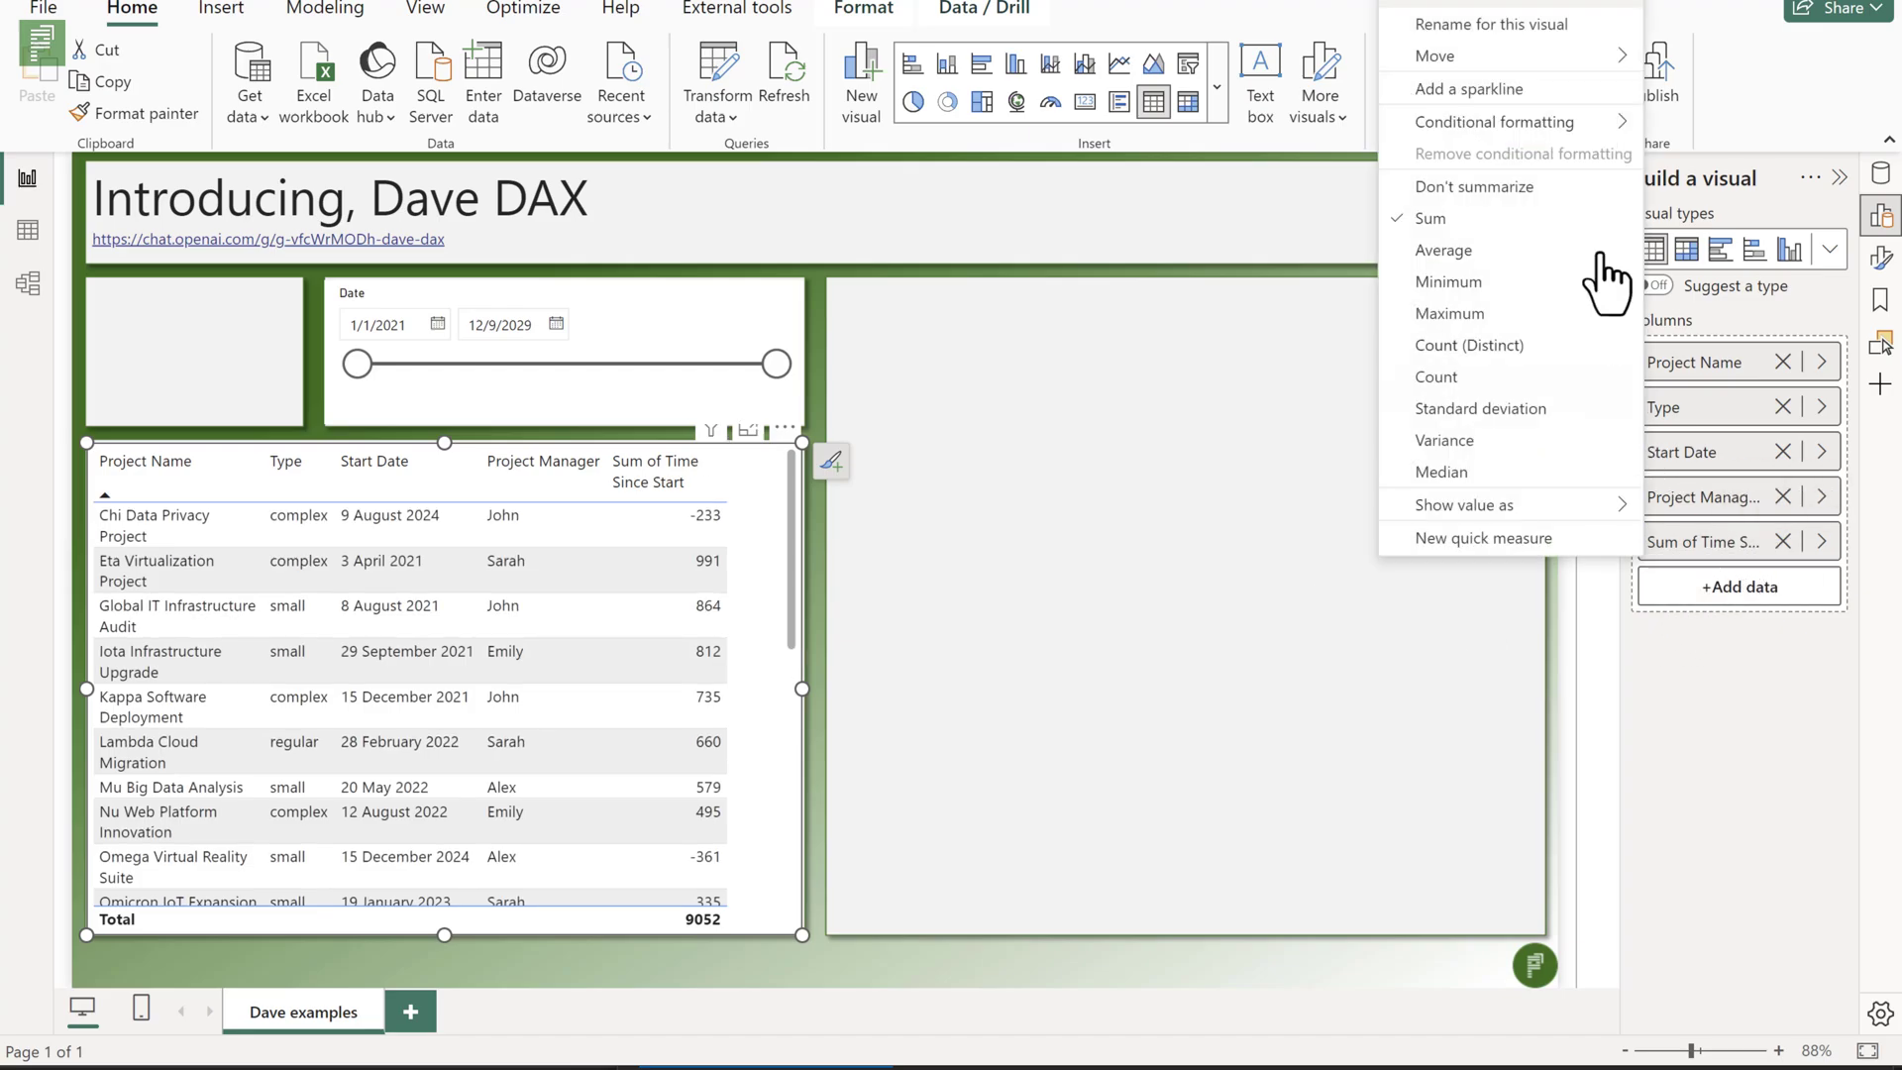
click(1548, 30)
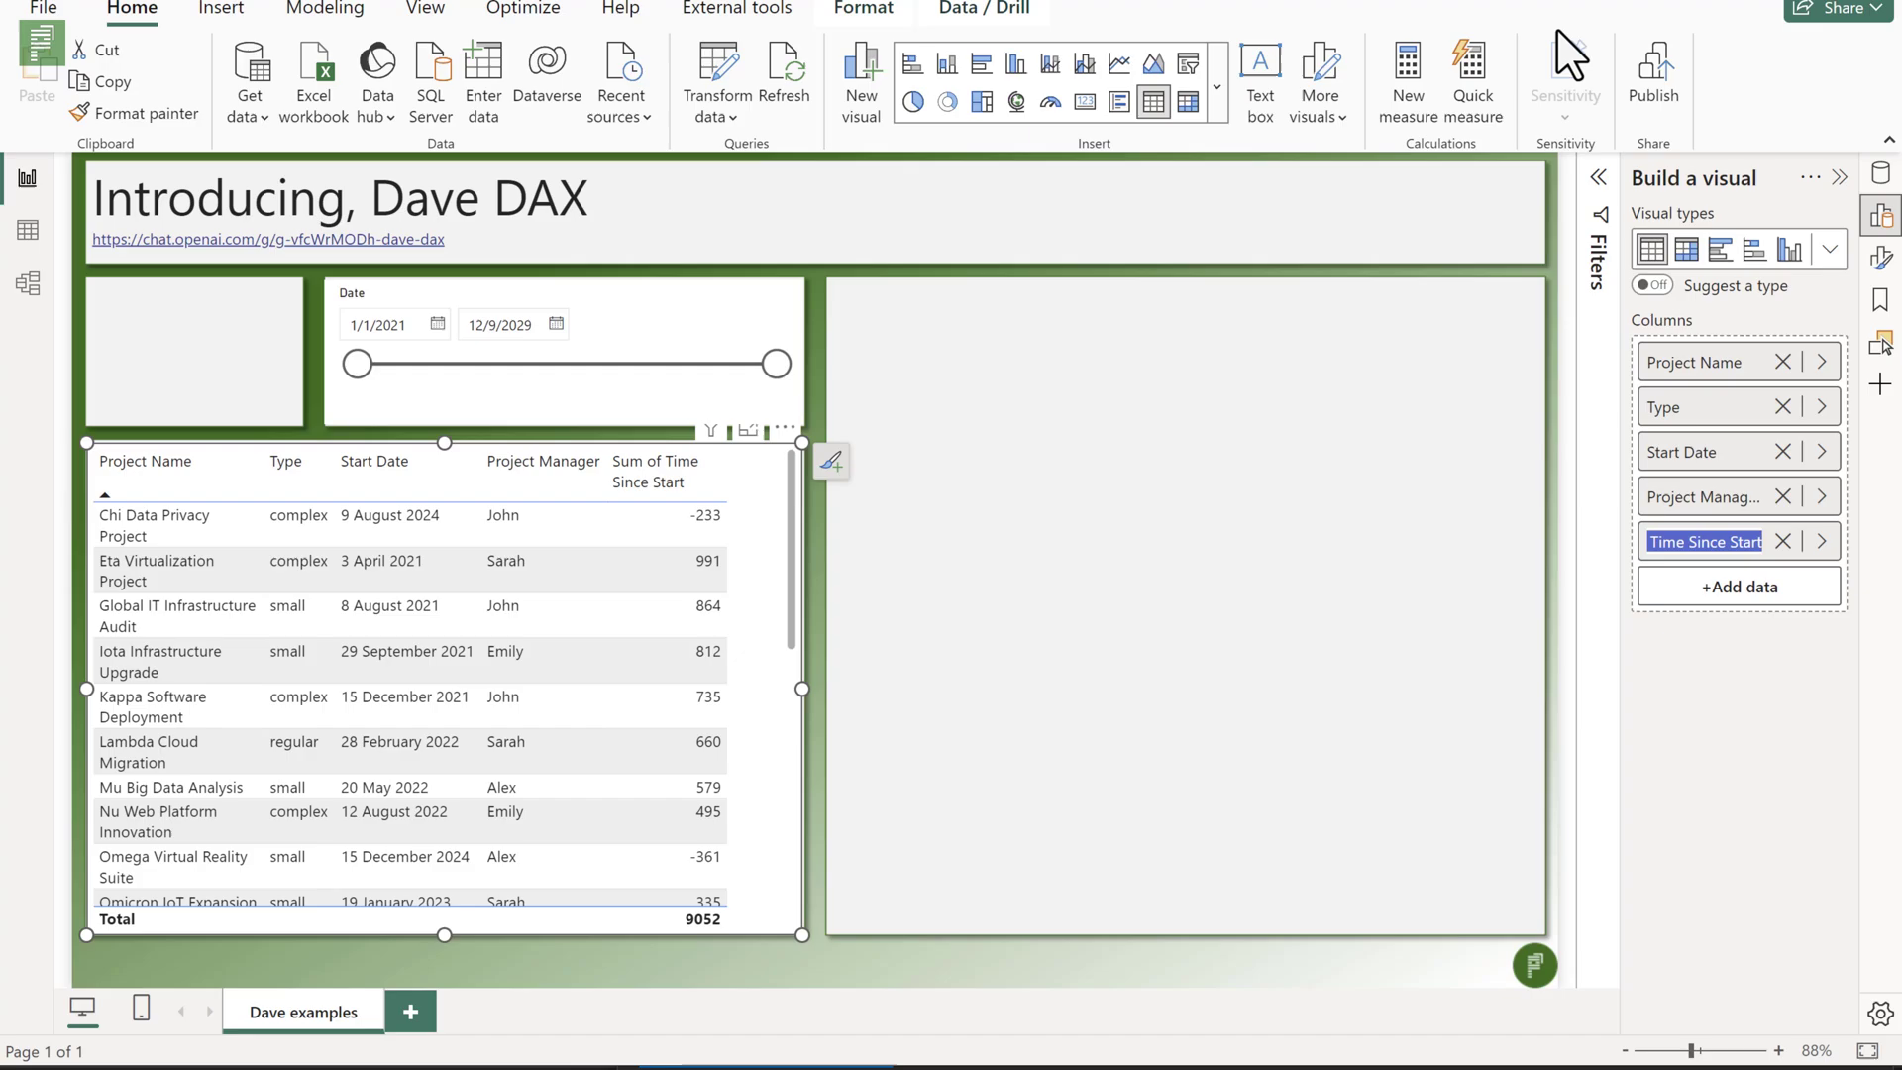
text(since)
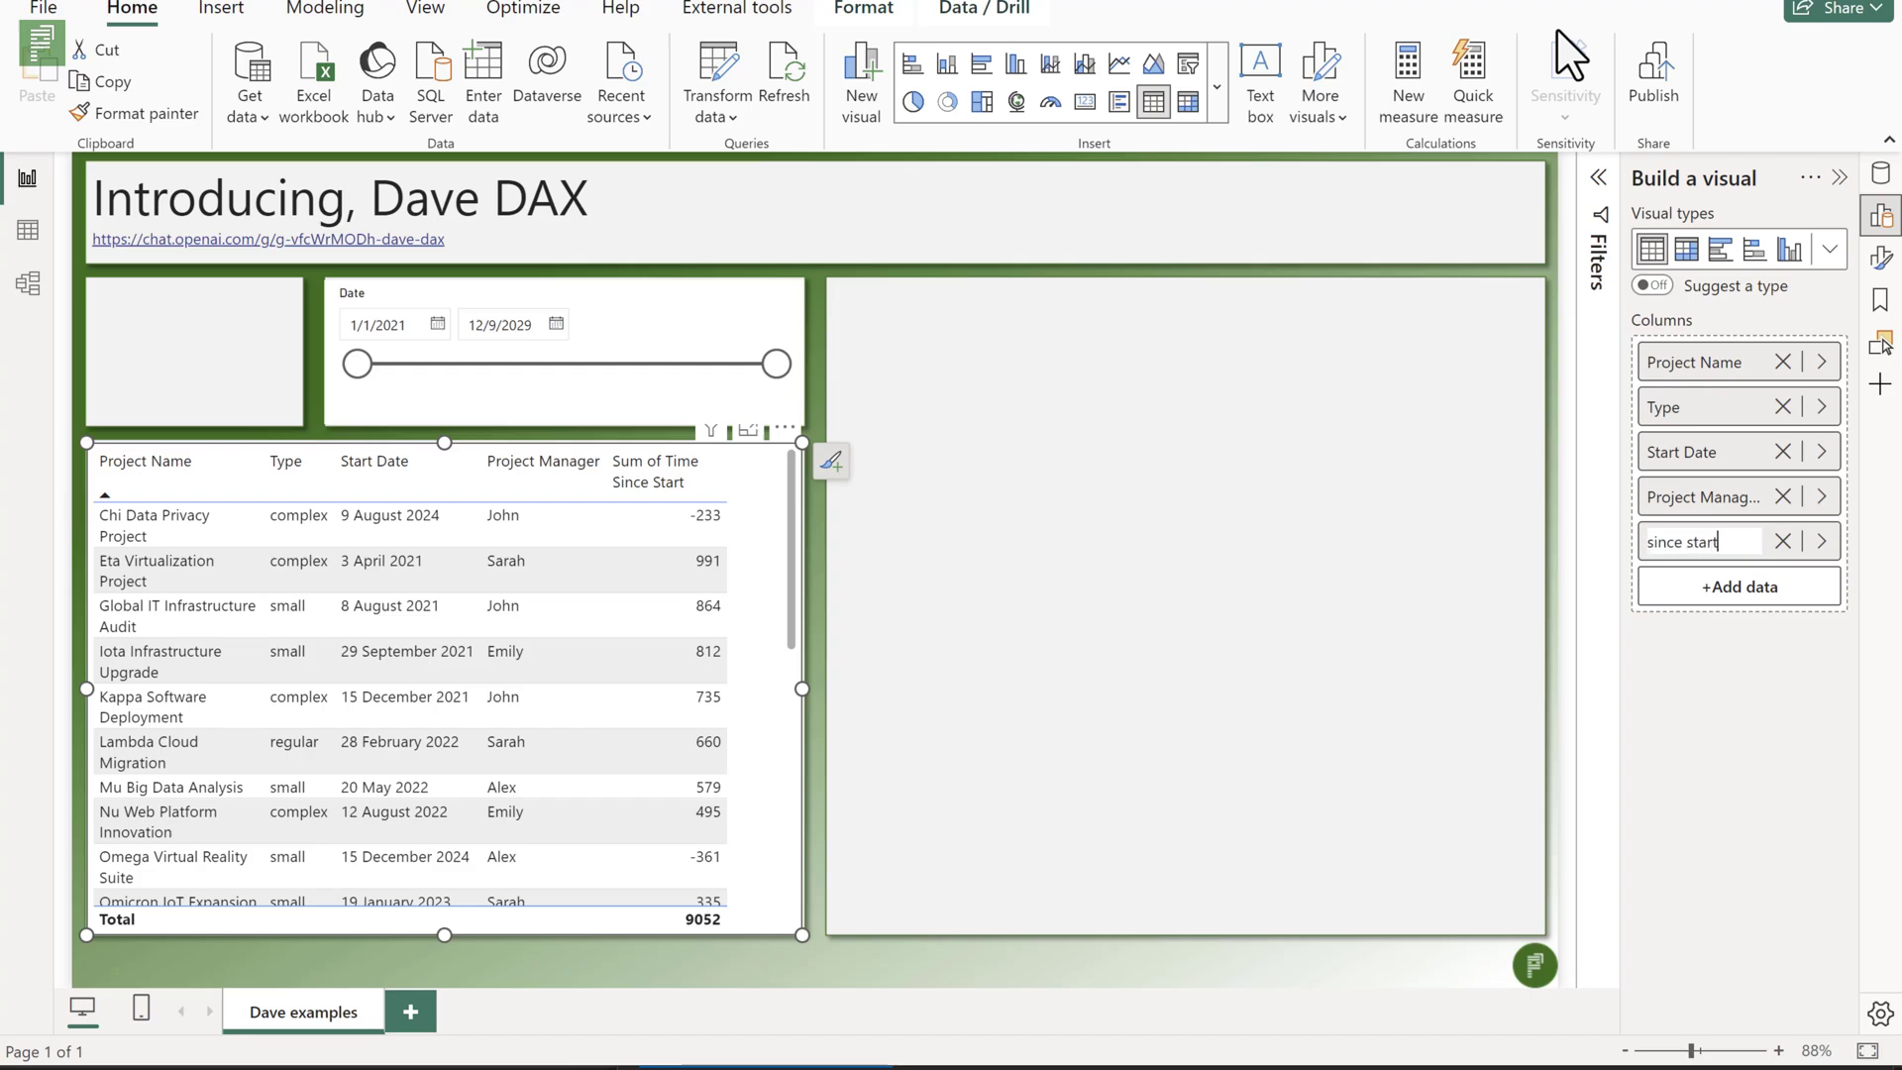
text( start)
key(Return)
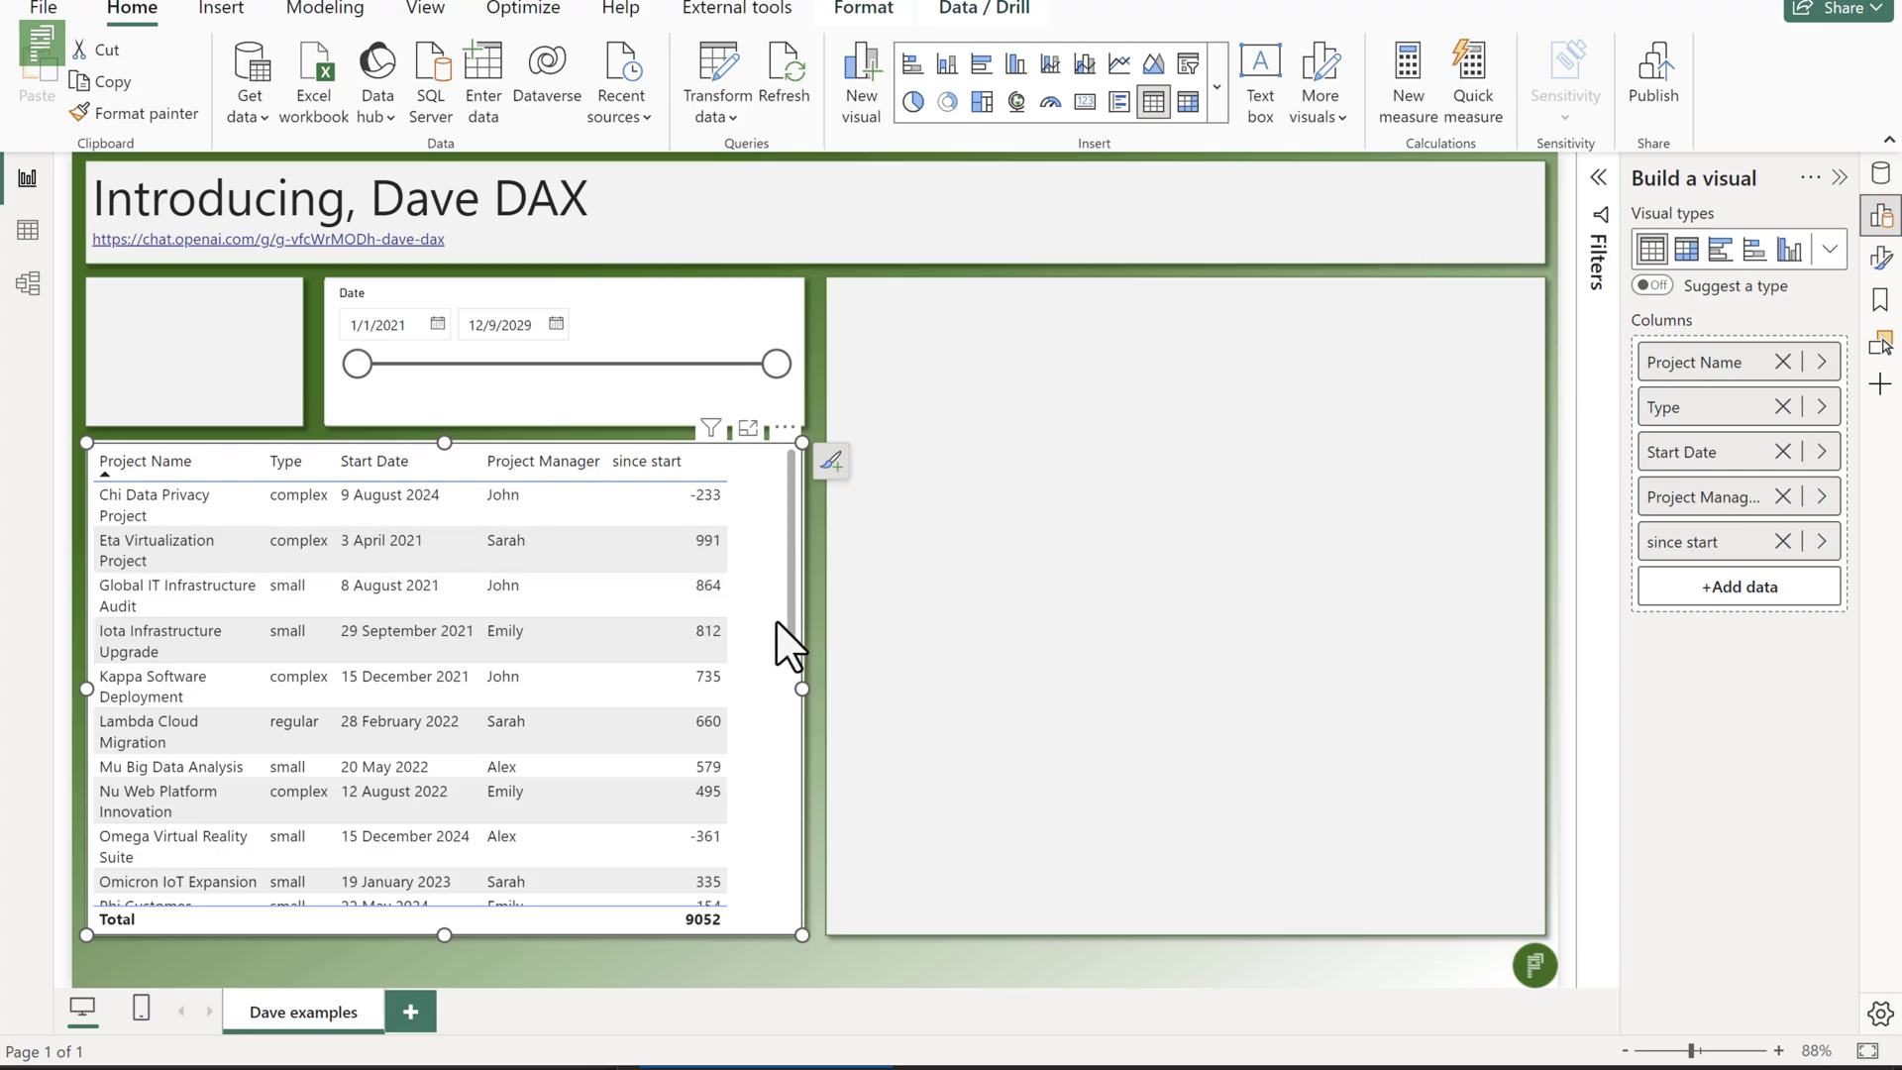
drag(791, 592, 783, 744)
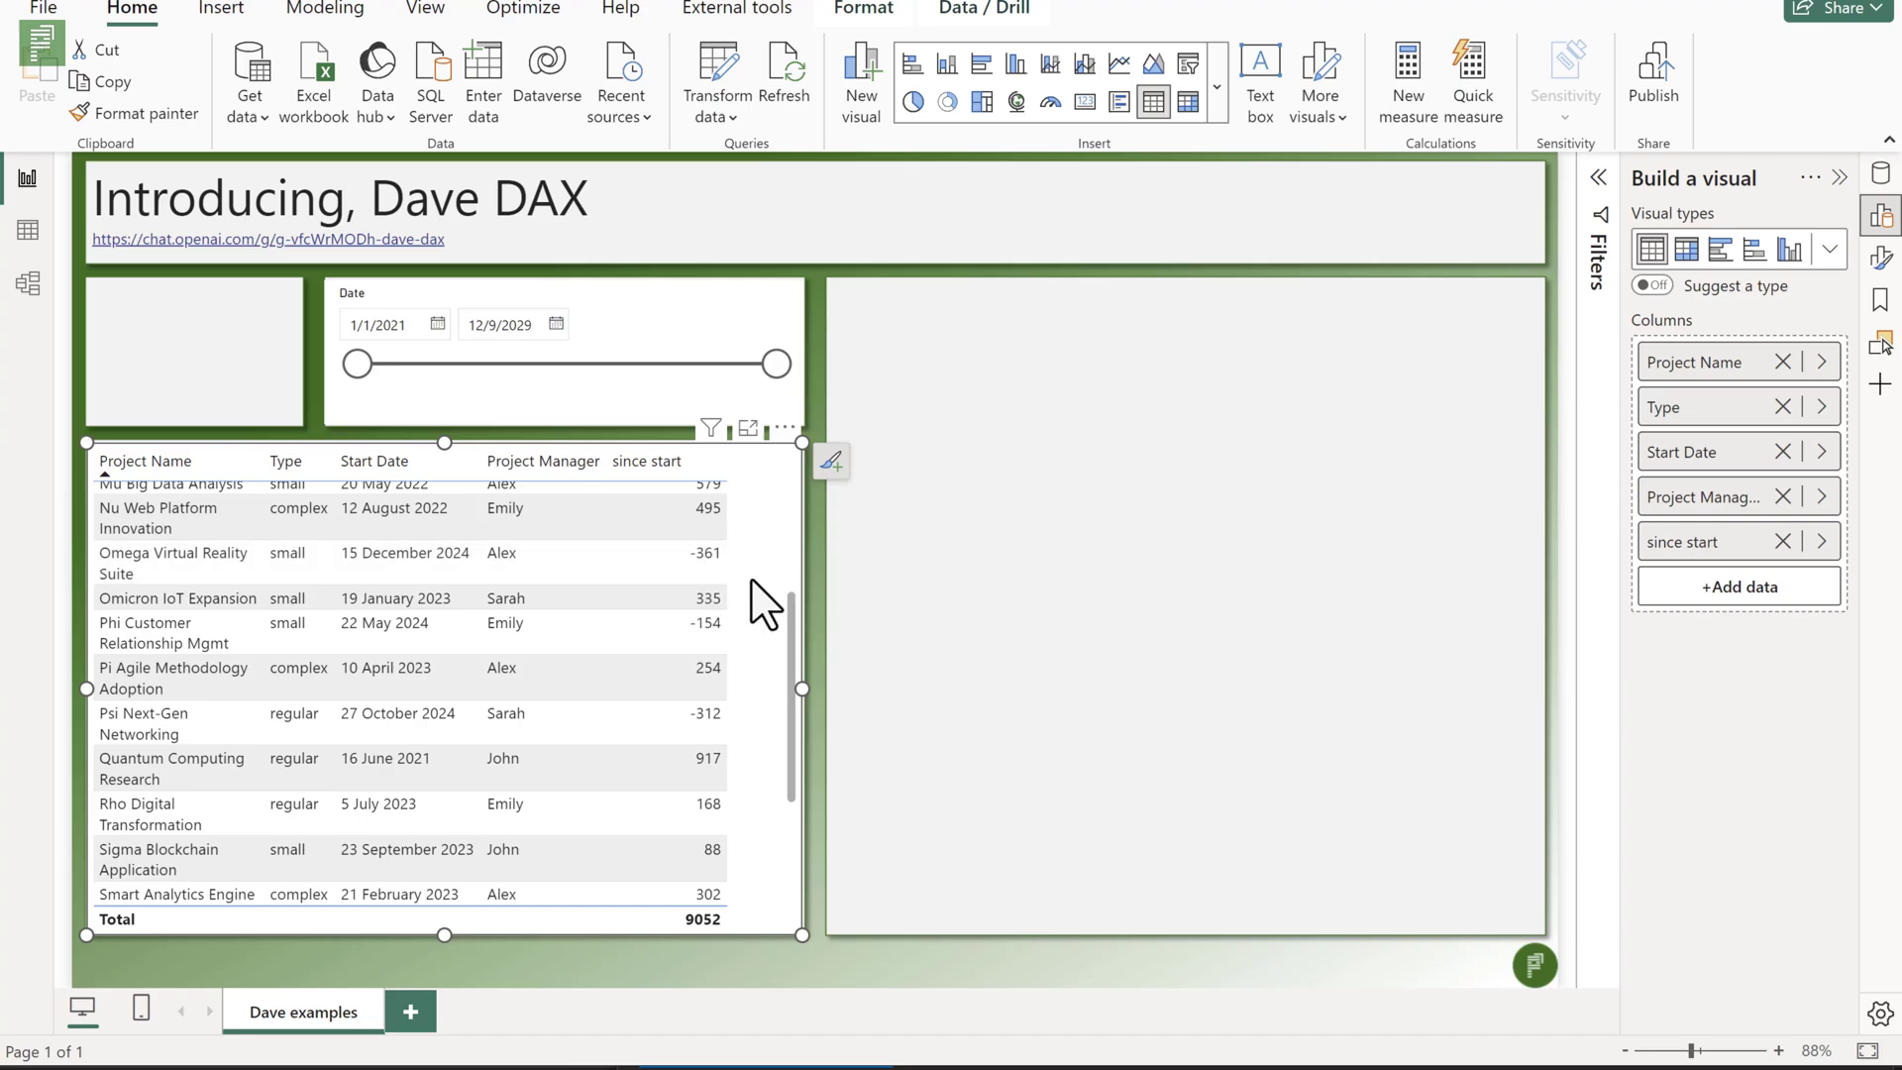
key(alt+Tab)
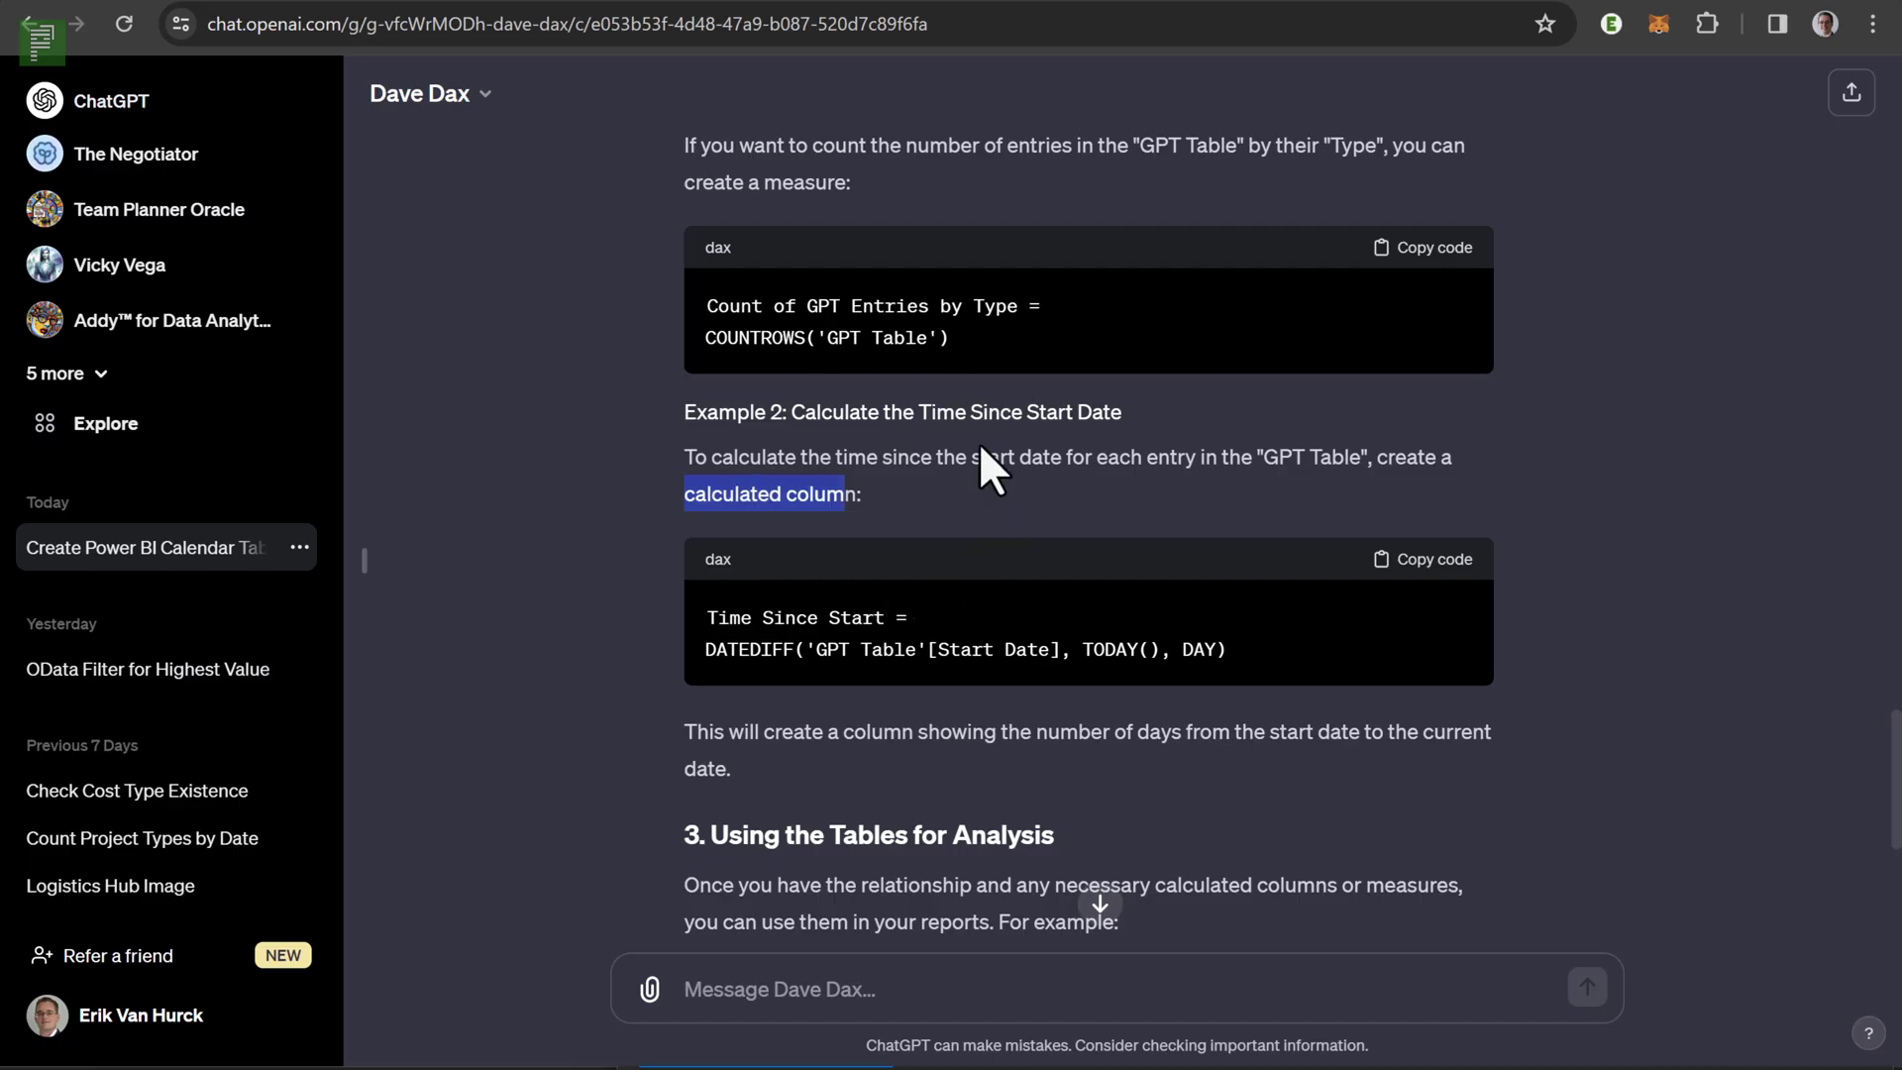
scroll(870, 680, down, 5)
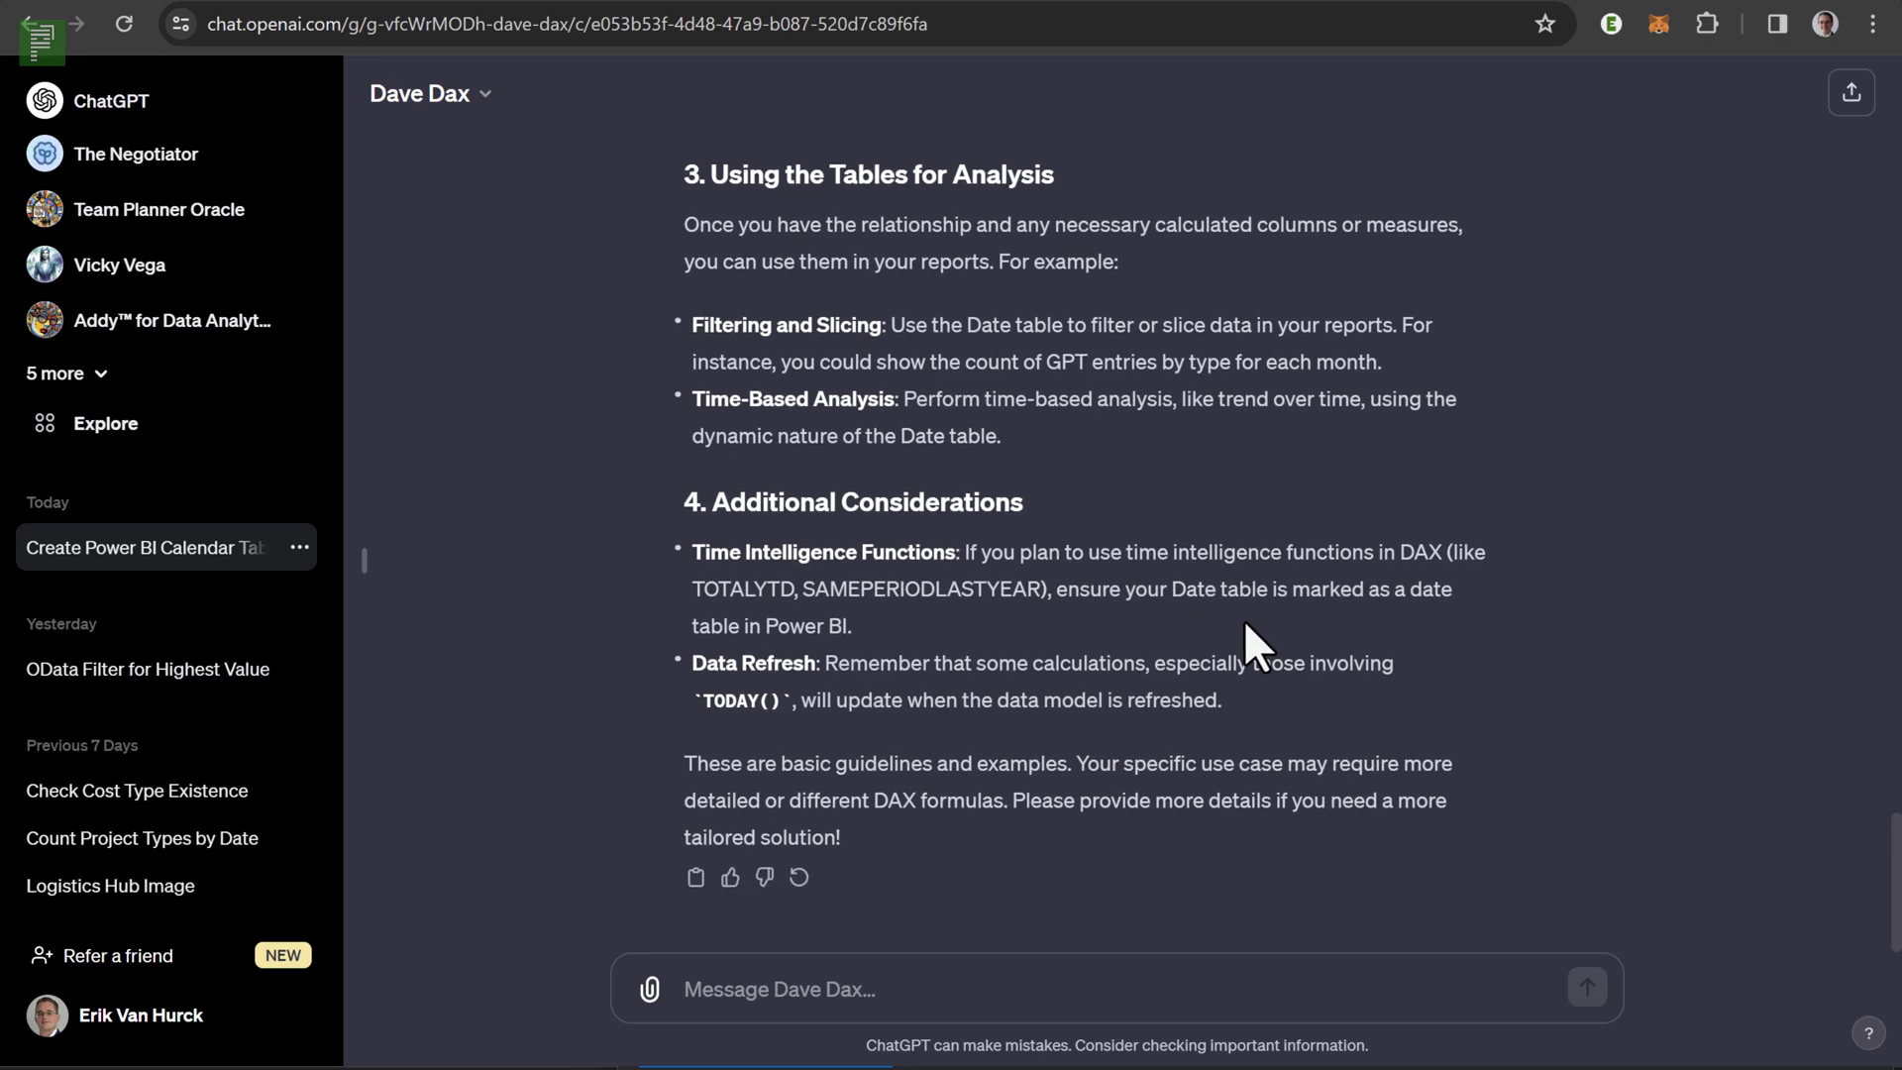
scroll(1244, 620, down, 2)
Ask Dave Dax for a SAMEPERIODLASTYEAR measure based on total projects with Type Complex.
drag(803, 591, 1042, 586)
key(ctrl+c)
click(931, 975)
text(Da)
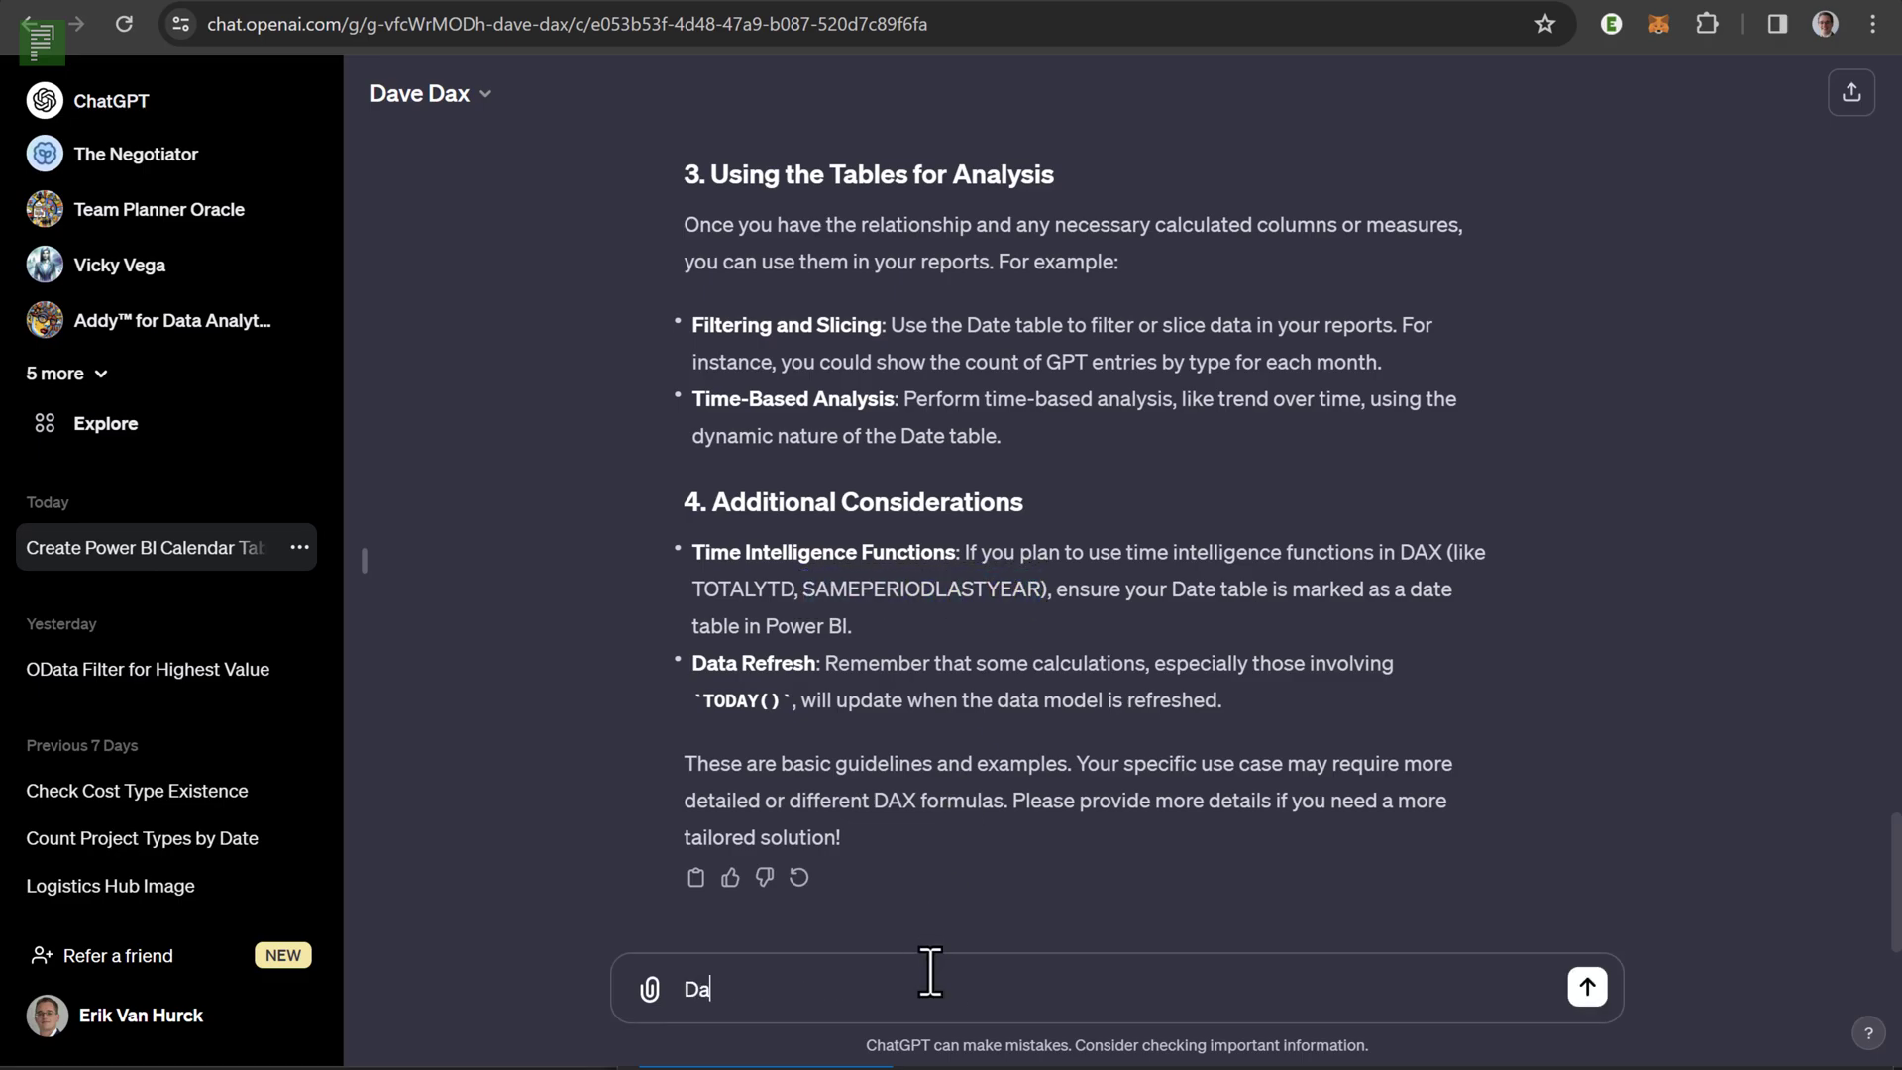
text(ve, can you create a me)
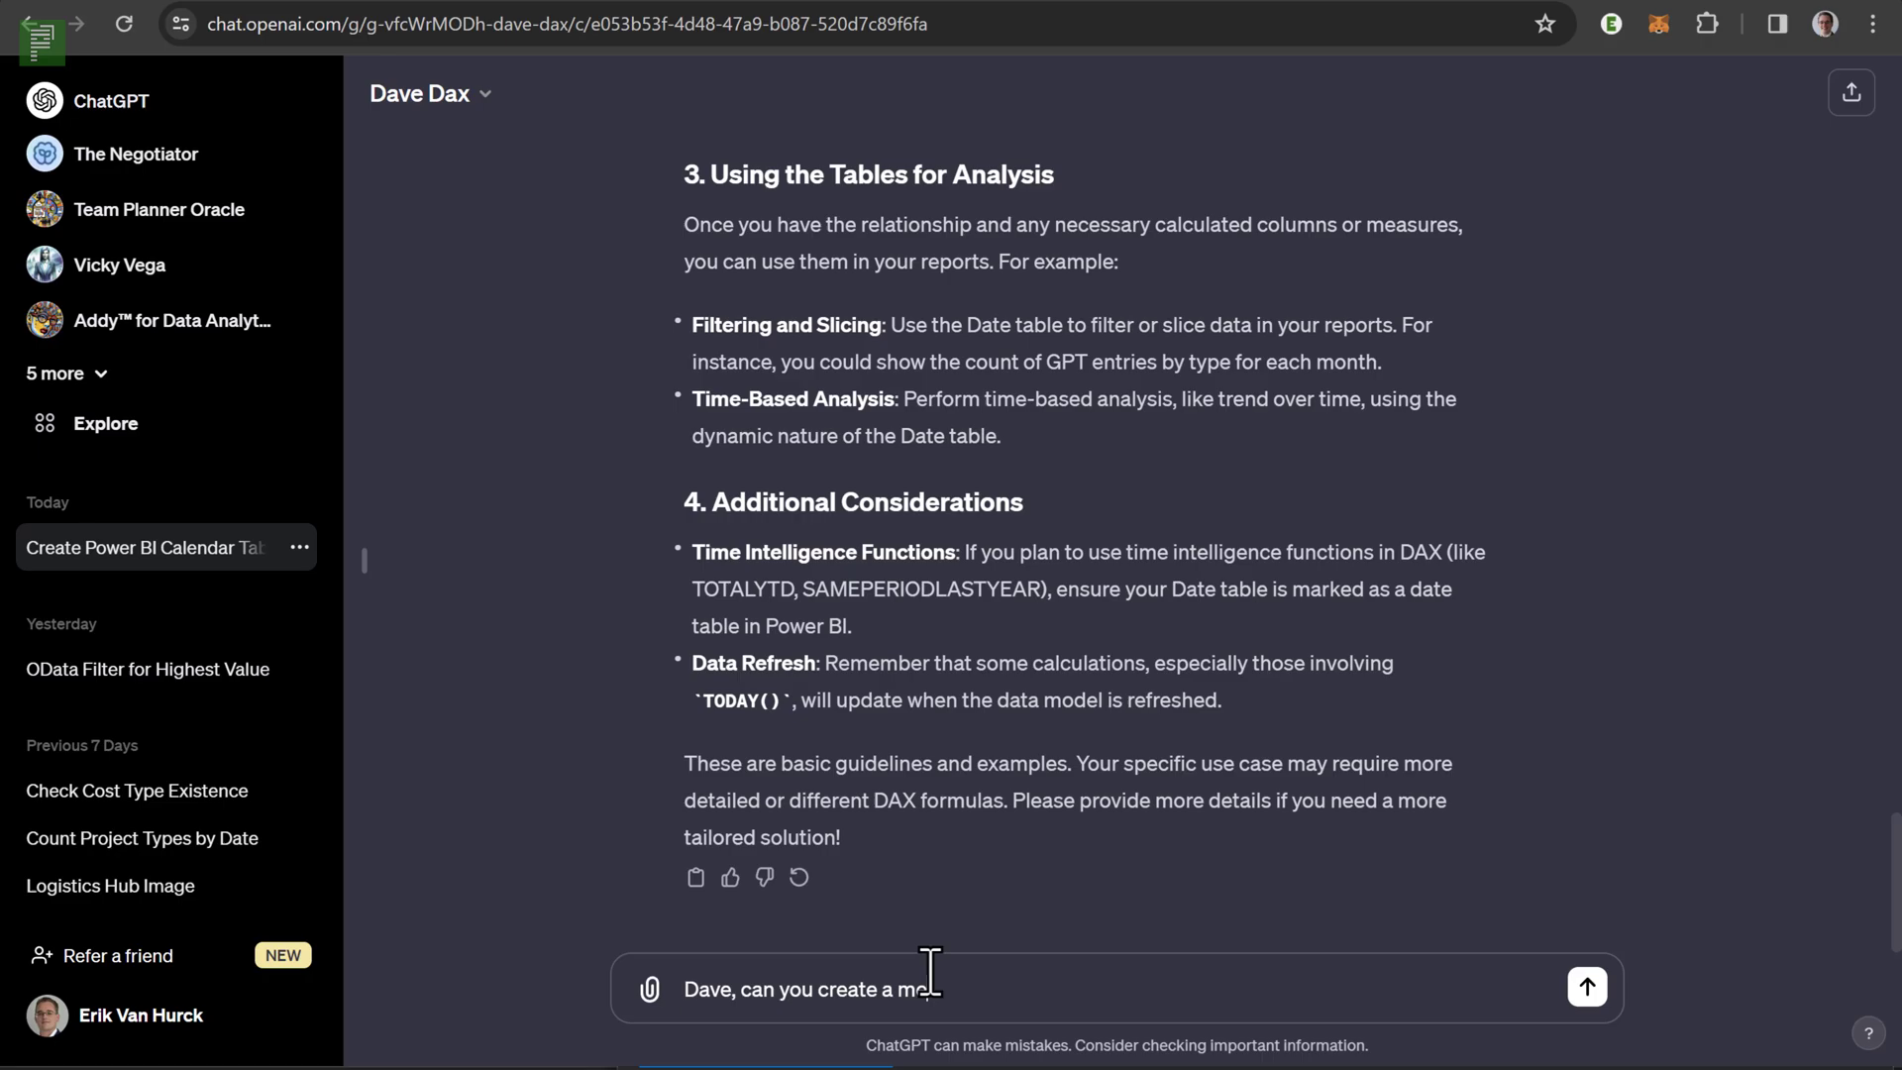
text(asure that calculates the)
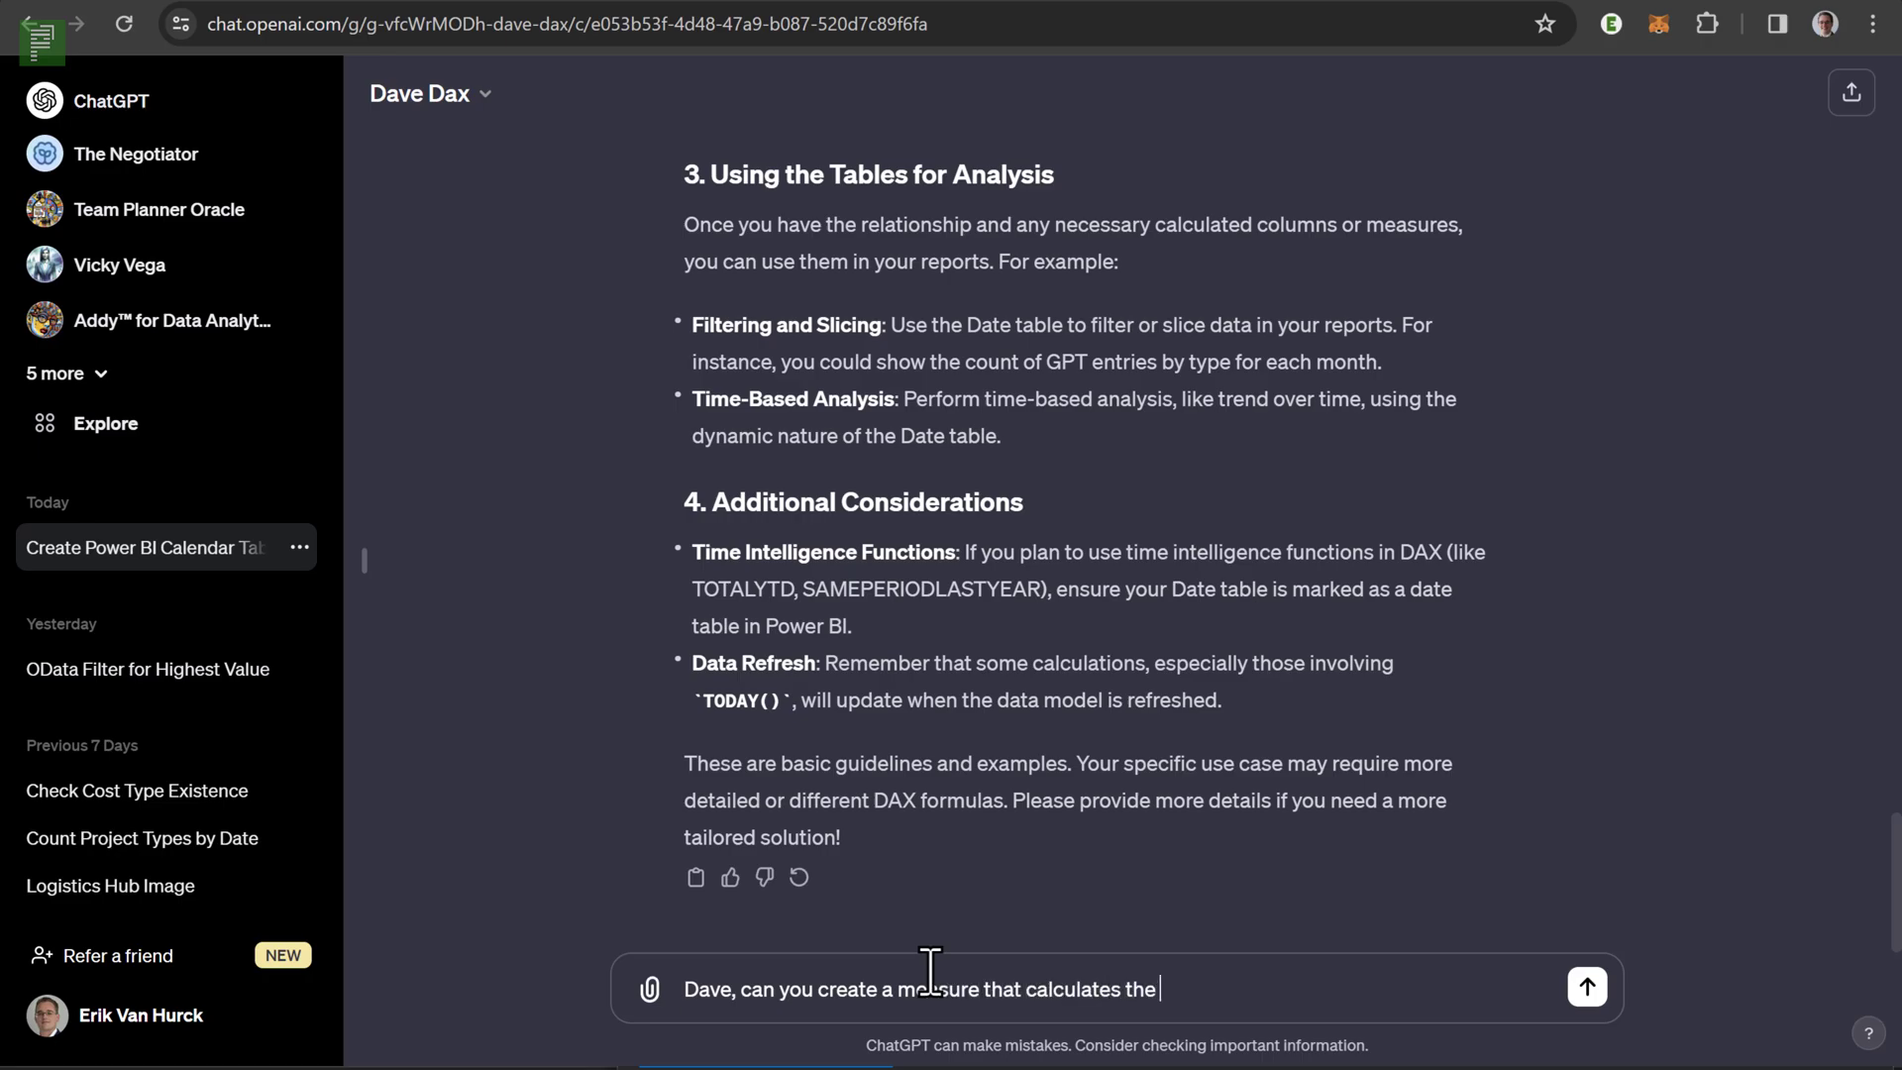
key(ctrl+v)
text(based )
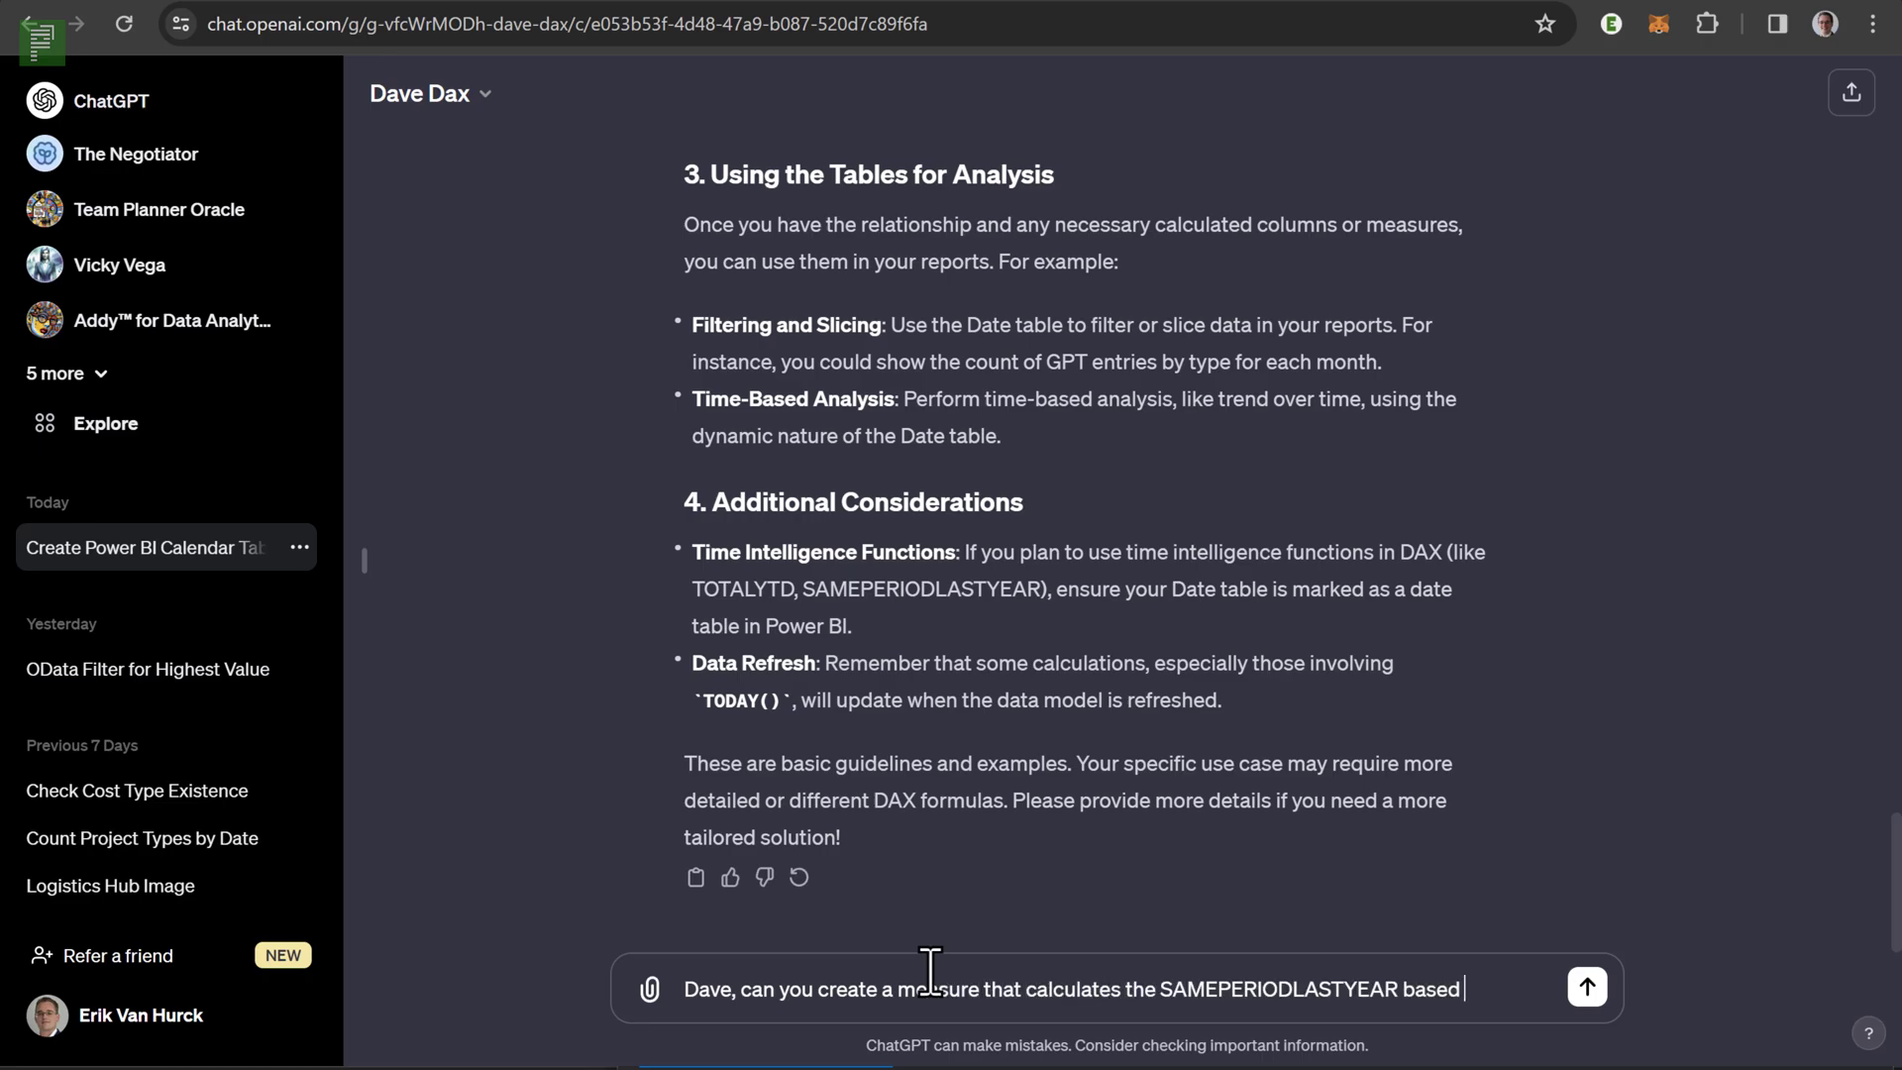
text(on total project)
key(BackSpace)
key(BackSpace)
key(BackSpace)
key(BackSpace)
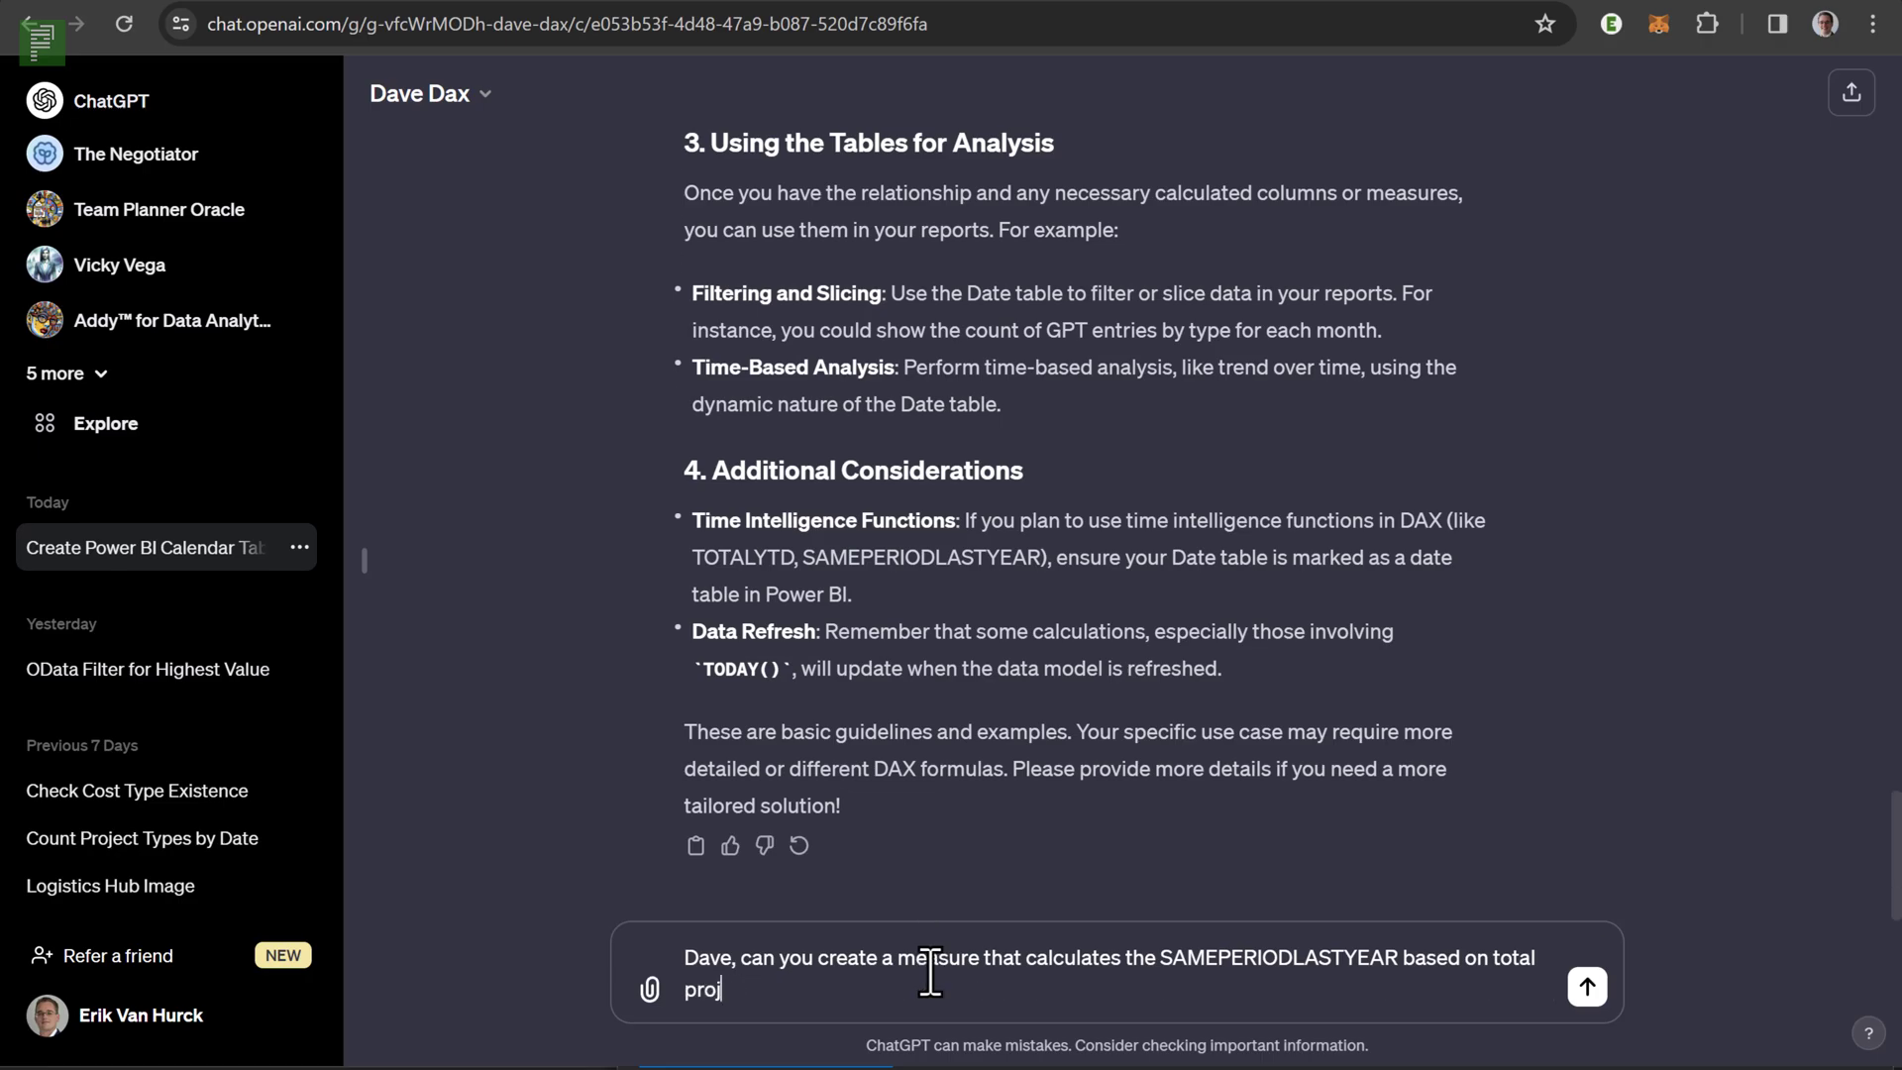
text(jac)
key(BackSpace)
key(BackSpace)
text(ects that have the t)
key(BackSpace)
text(Type Complex?)
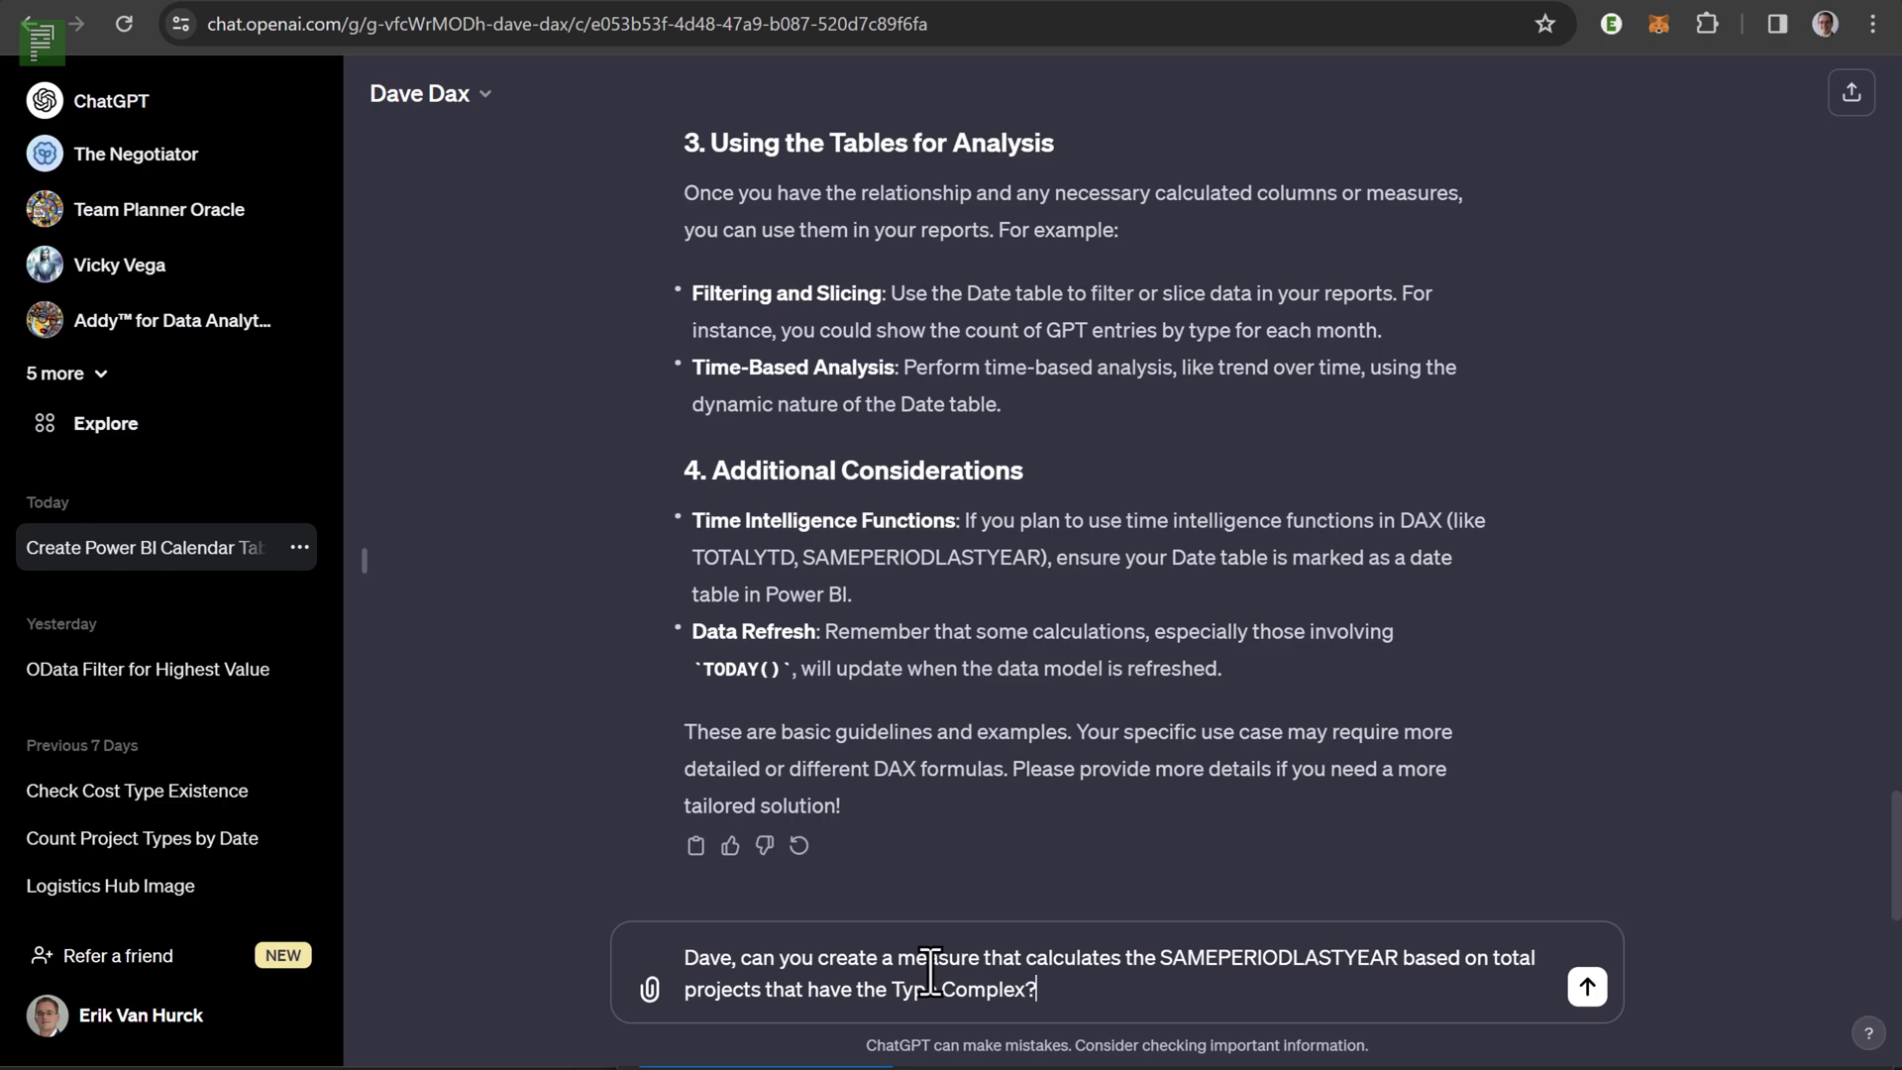
key(Return)
key(alt+Tab)
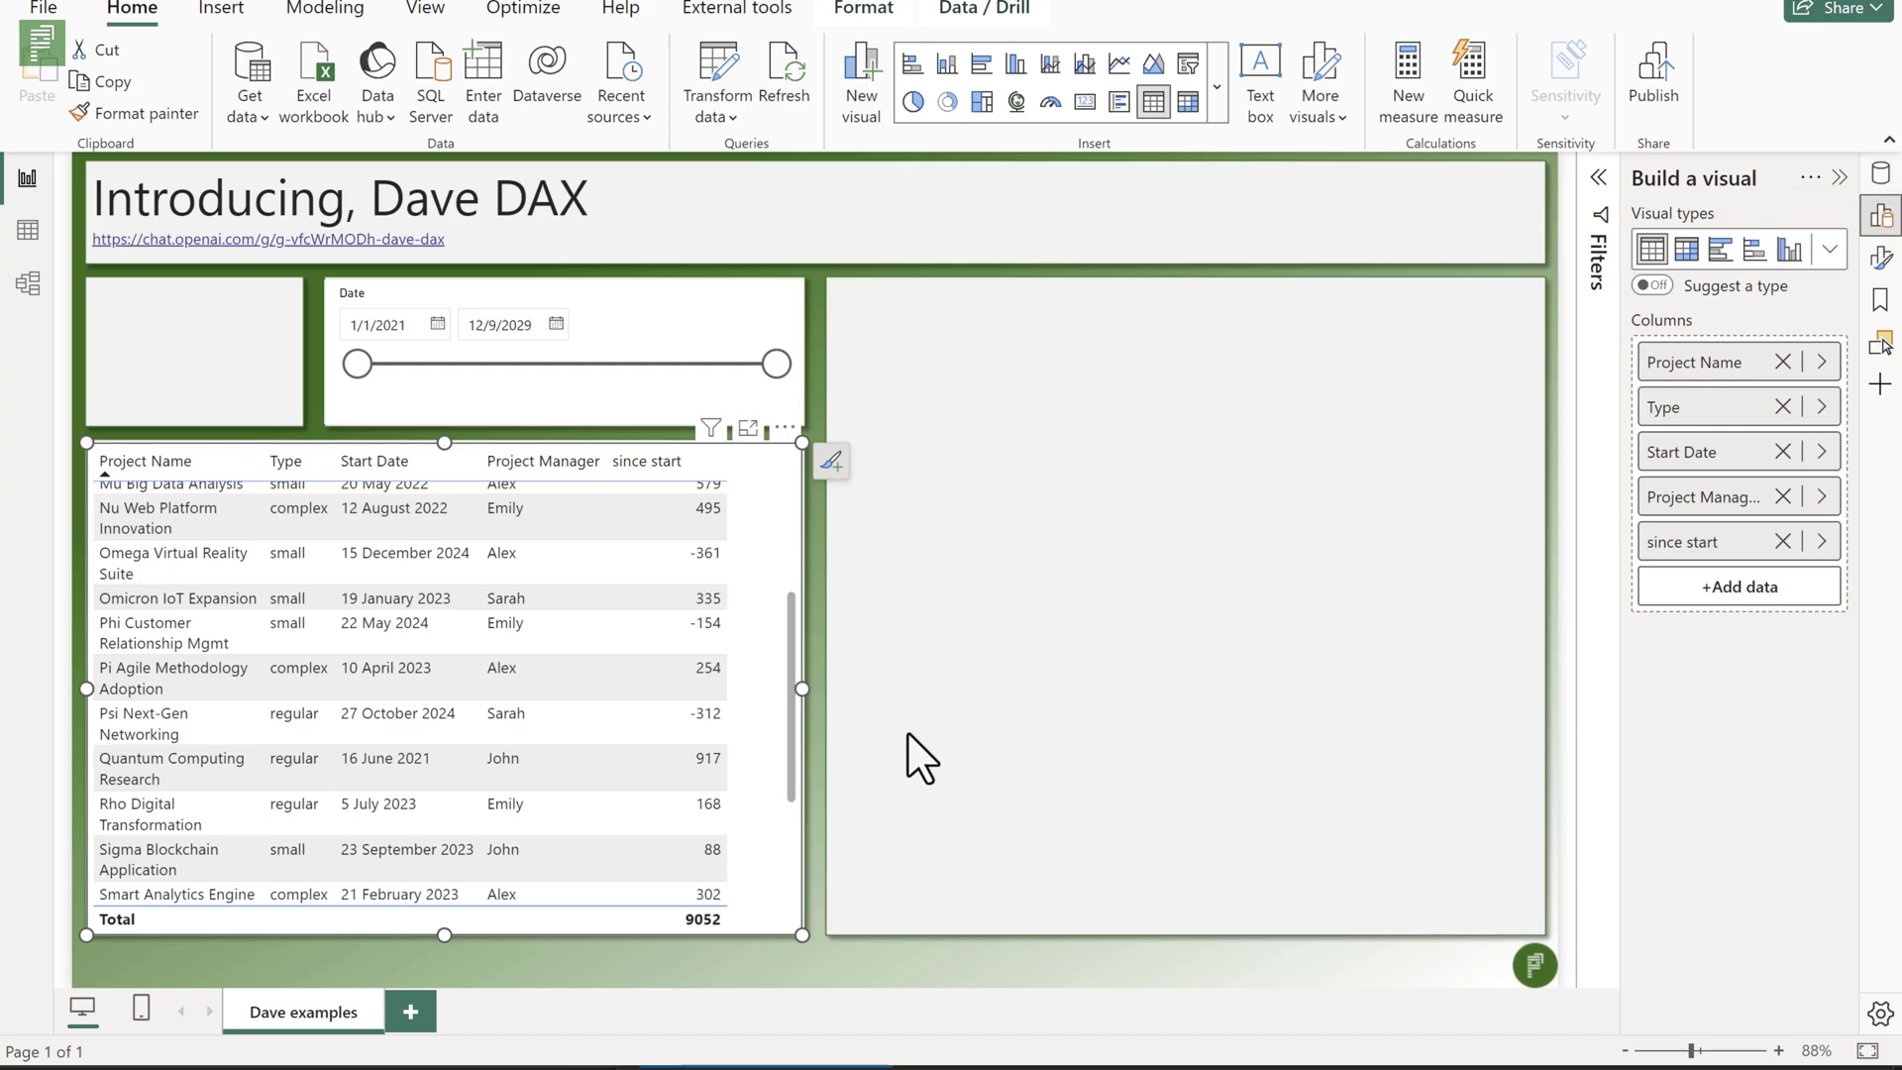
Add a clustered column chart of projects per Dynamic Calendar Year, stretched tall beside the table.
click(1226, 680)
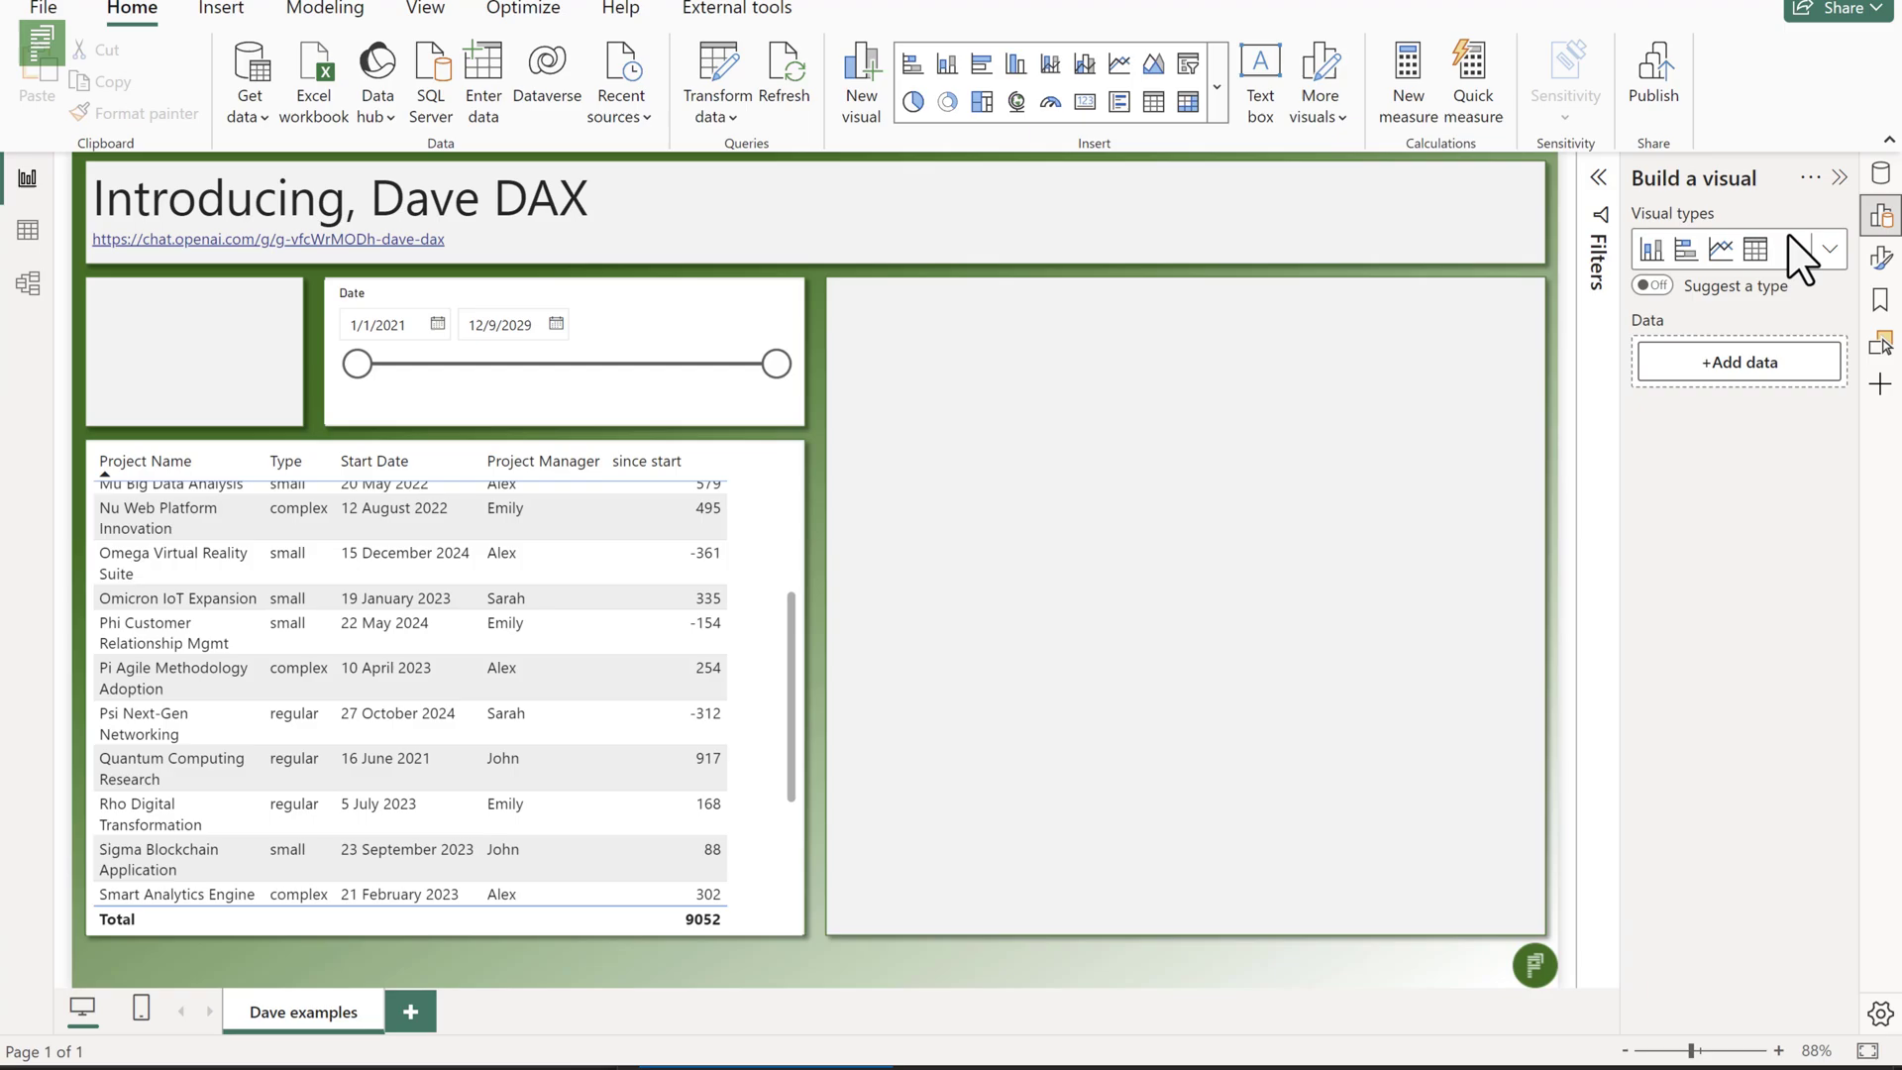
click(1798, 365)
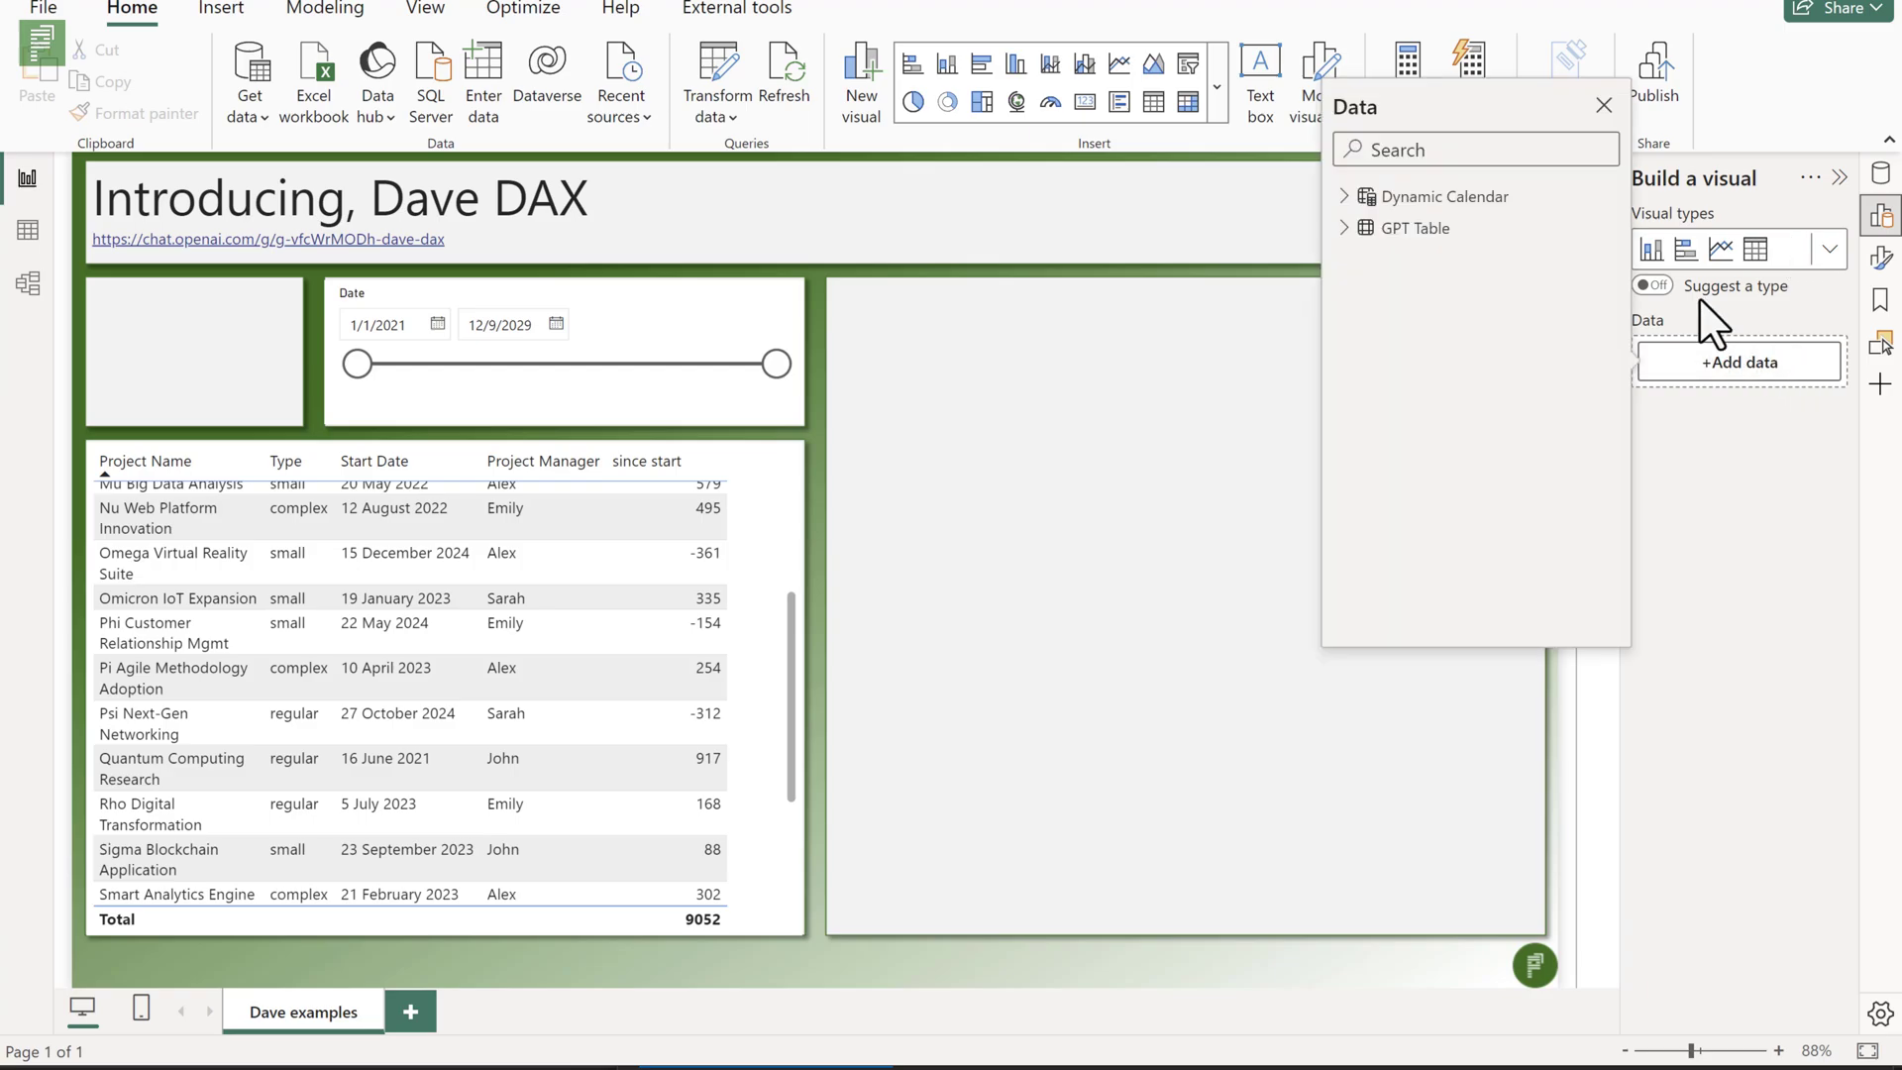
click(1342, 197)
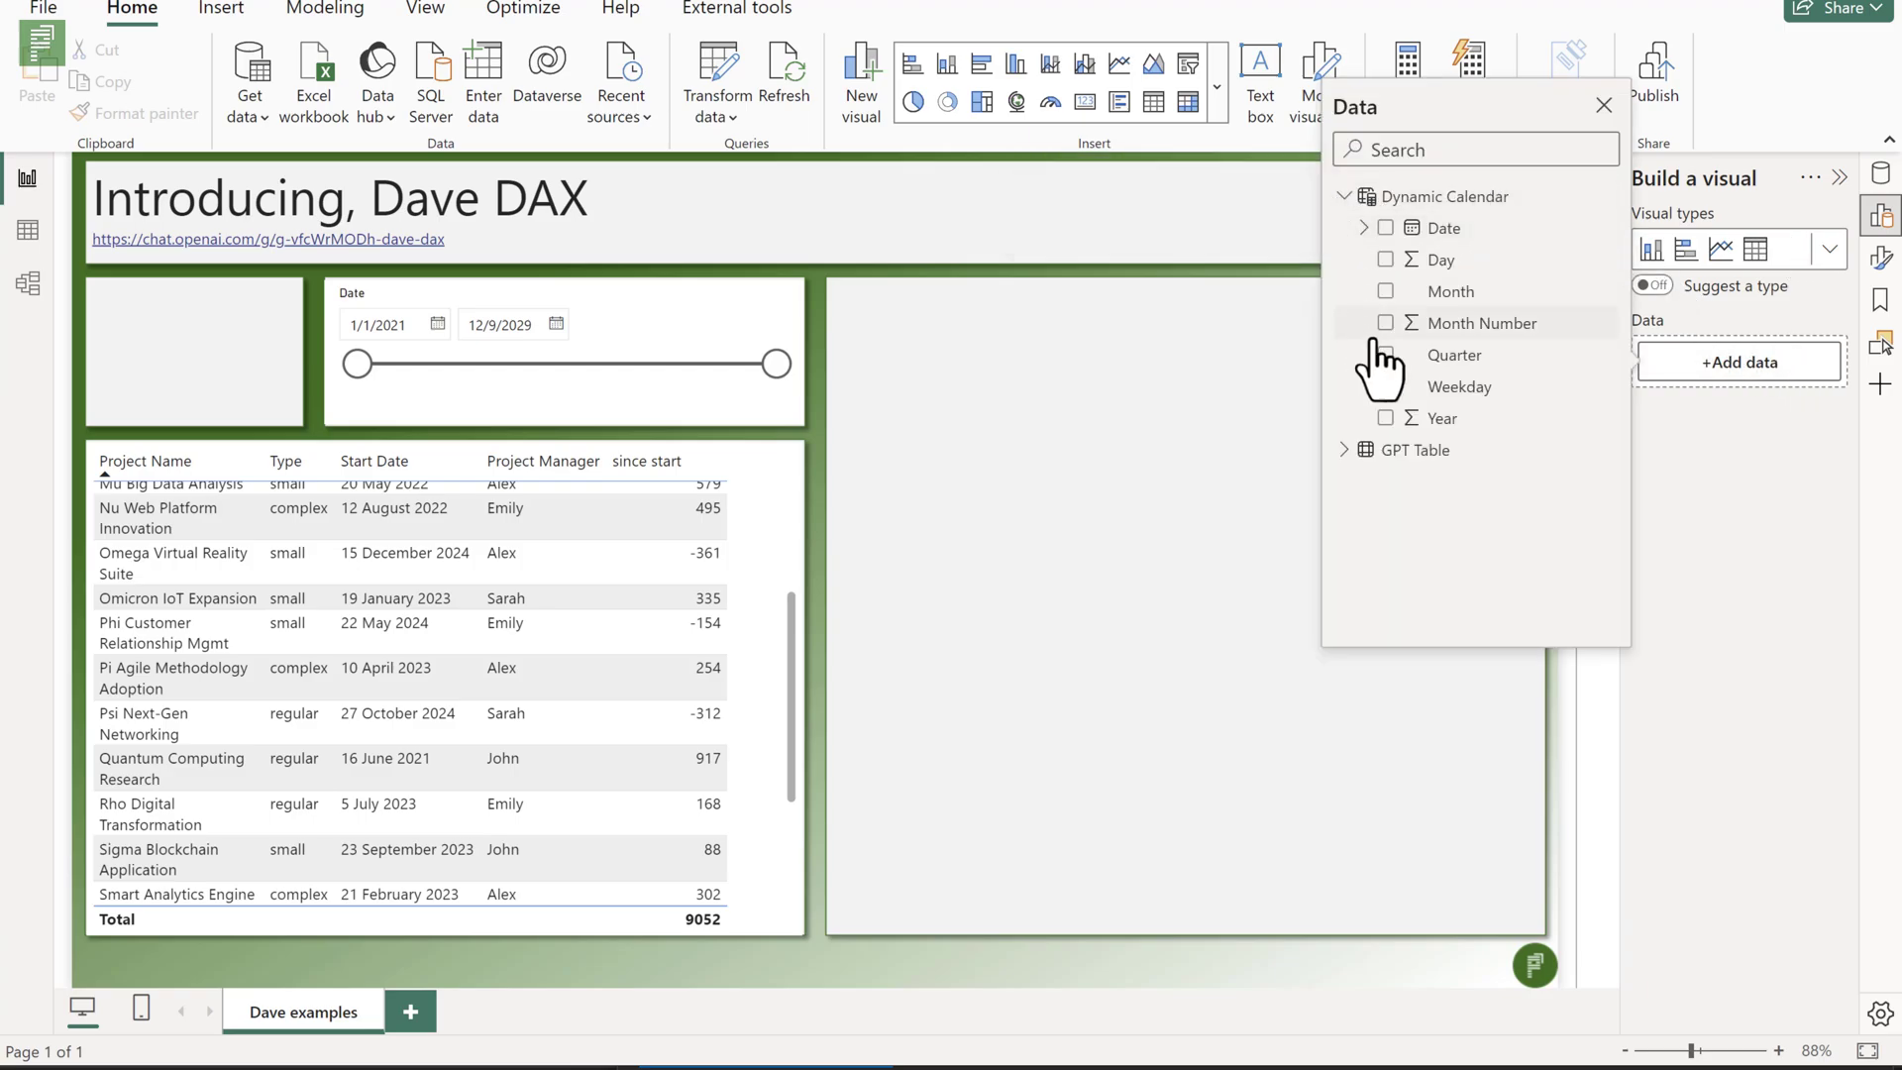
click(1386, 417)
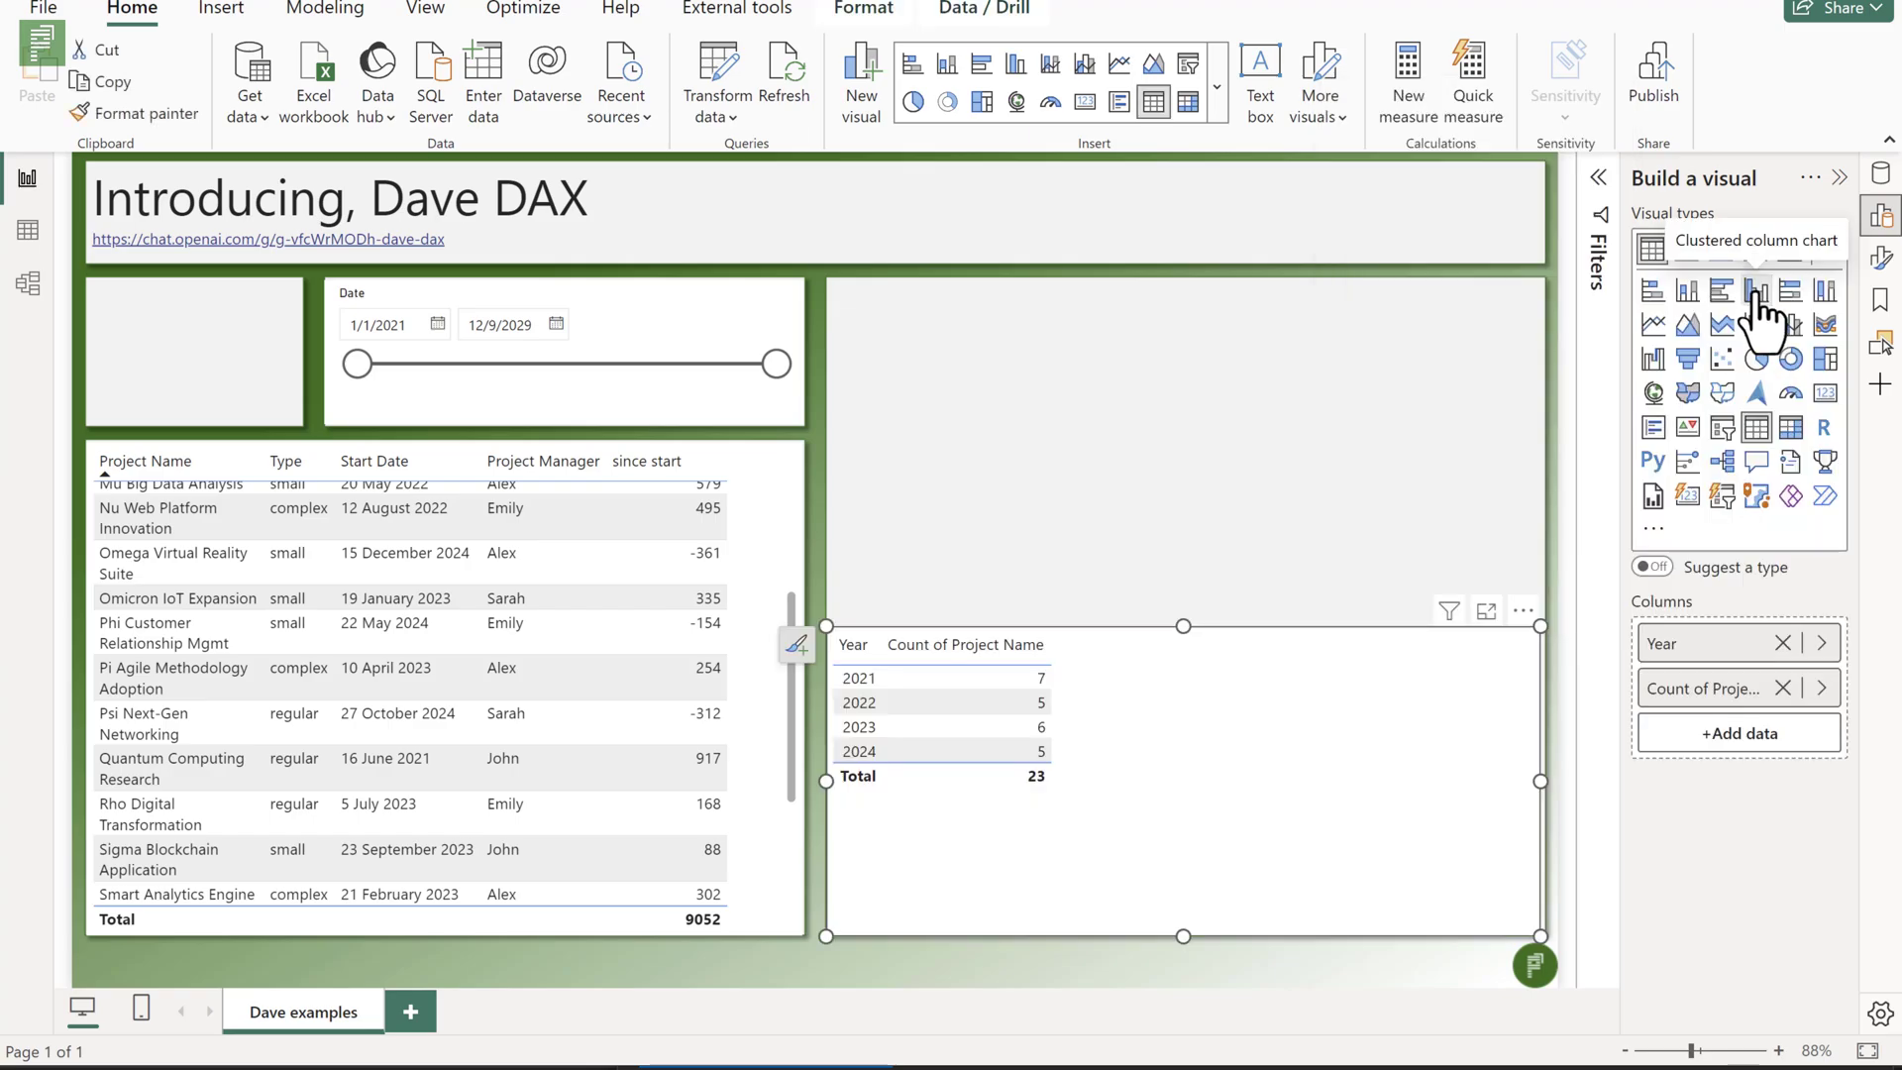
click(1758, 292)
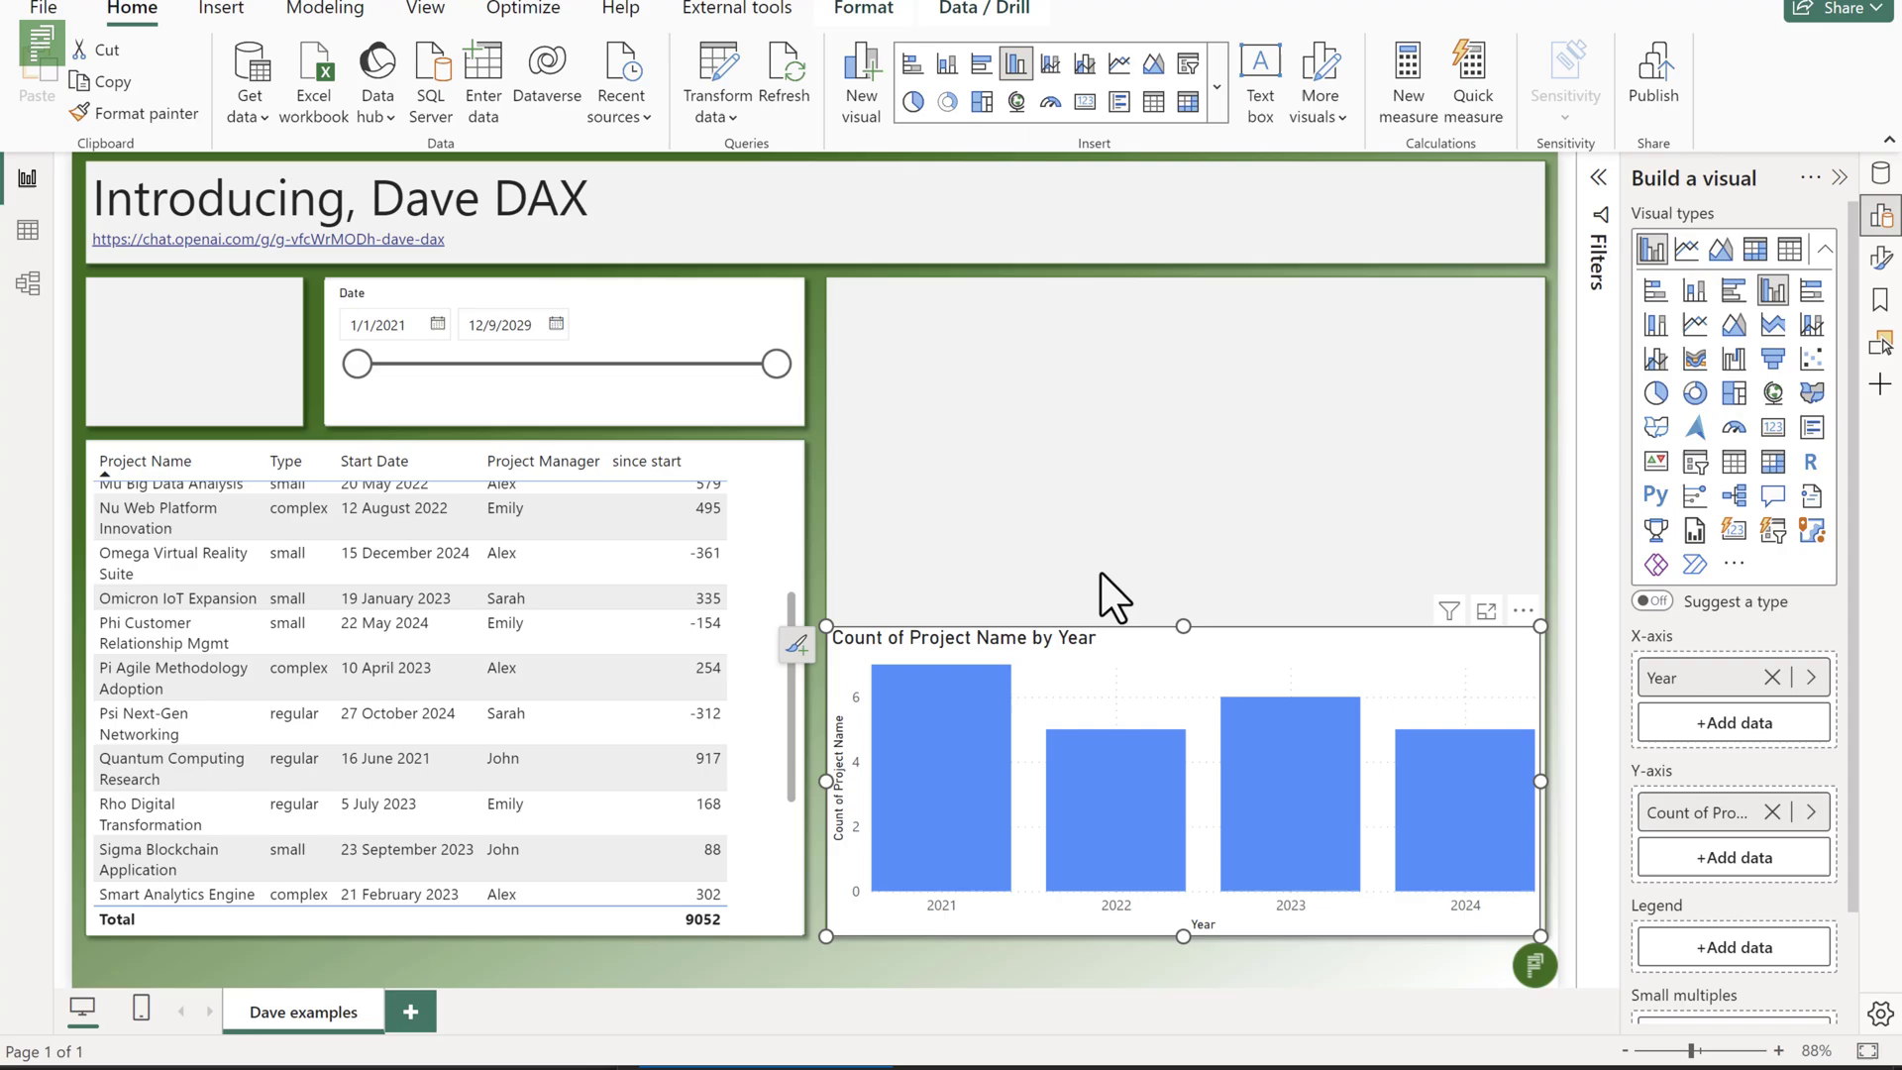
drag(1192, 628, 1215, 281)
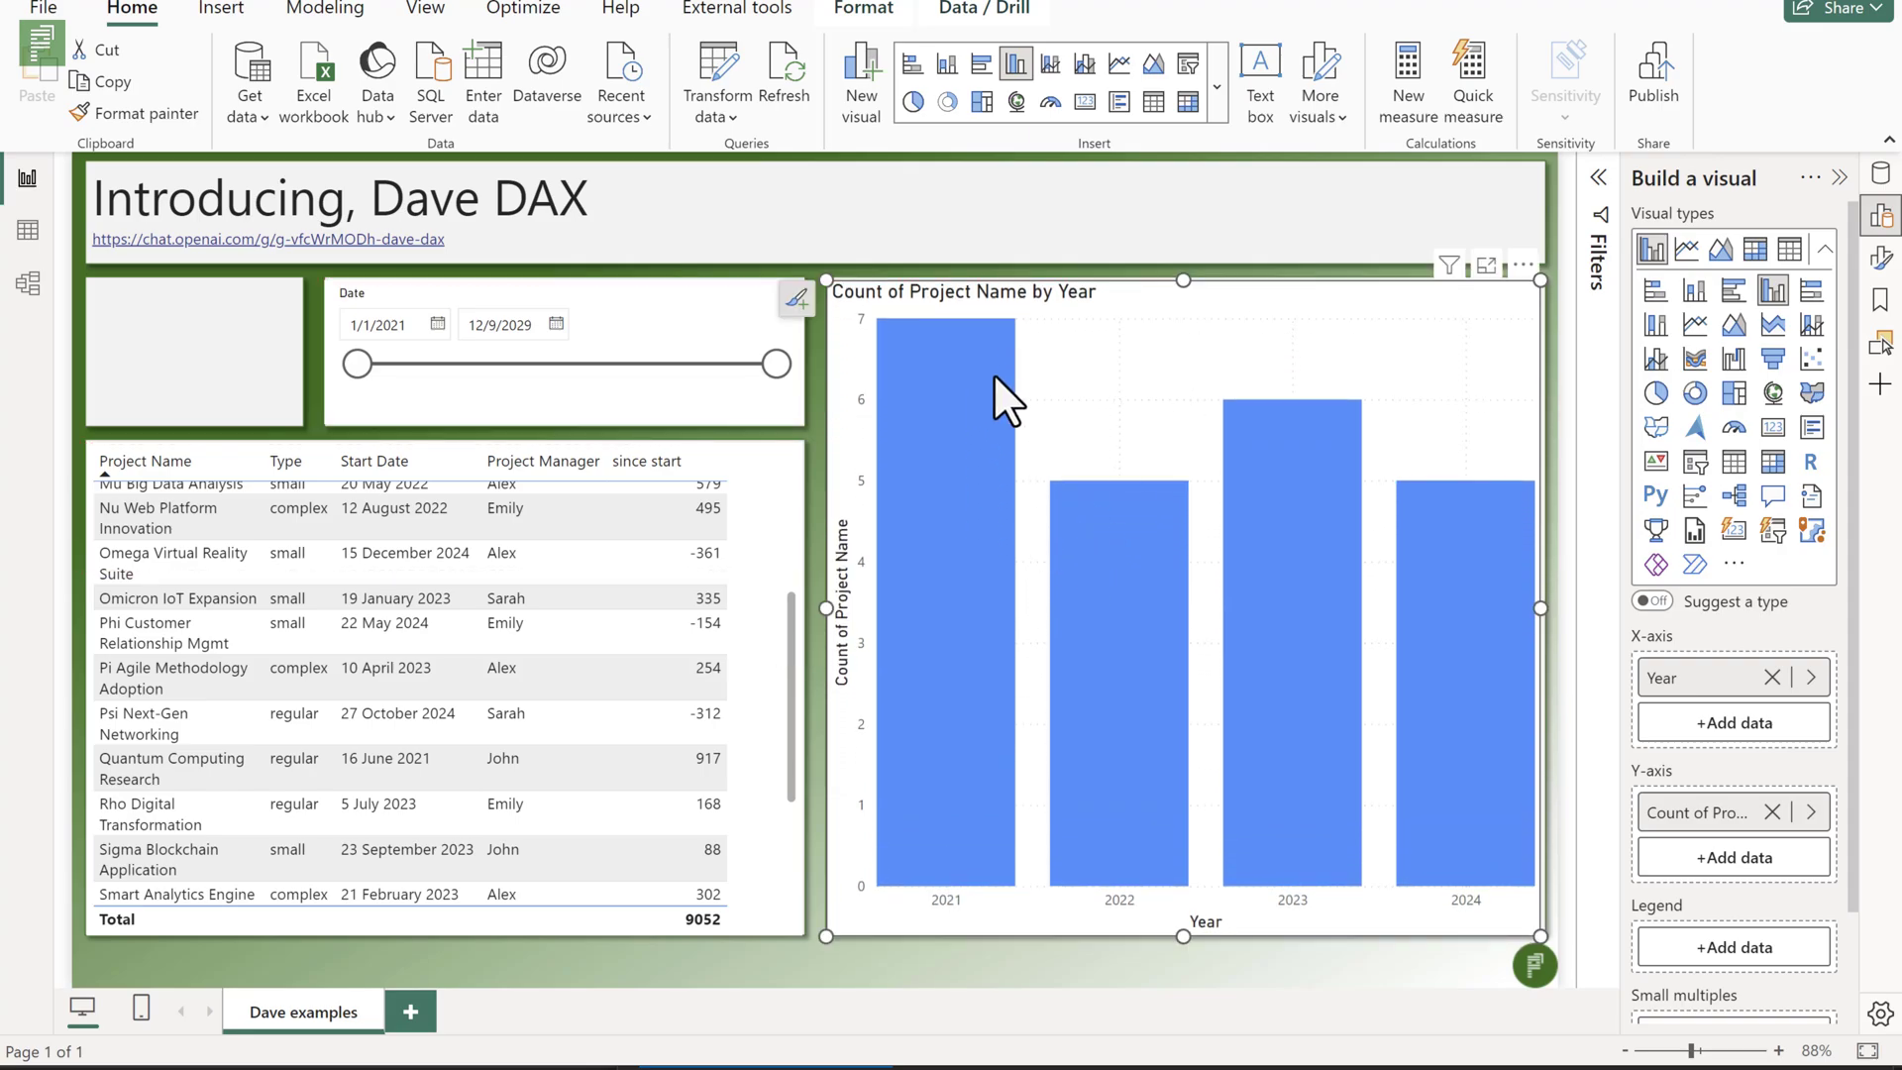
Cross-filter the projects table to 2021 from the chart, then clear the filter.
mouse_move(959, 848)
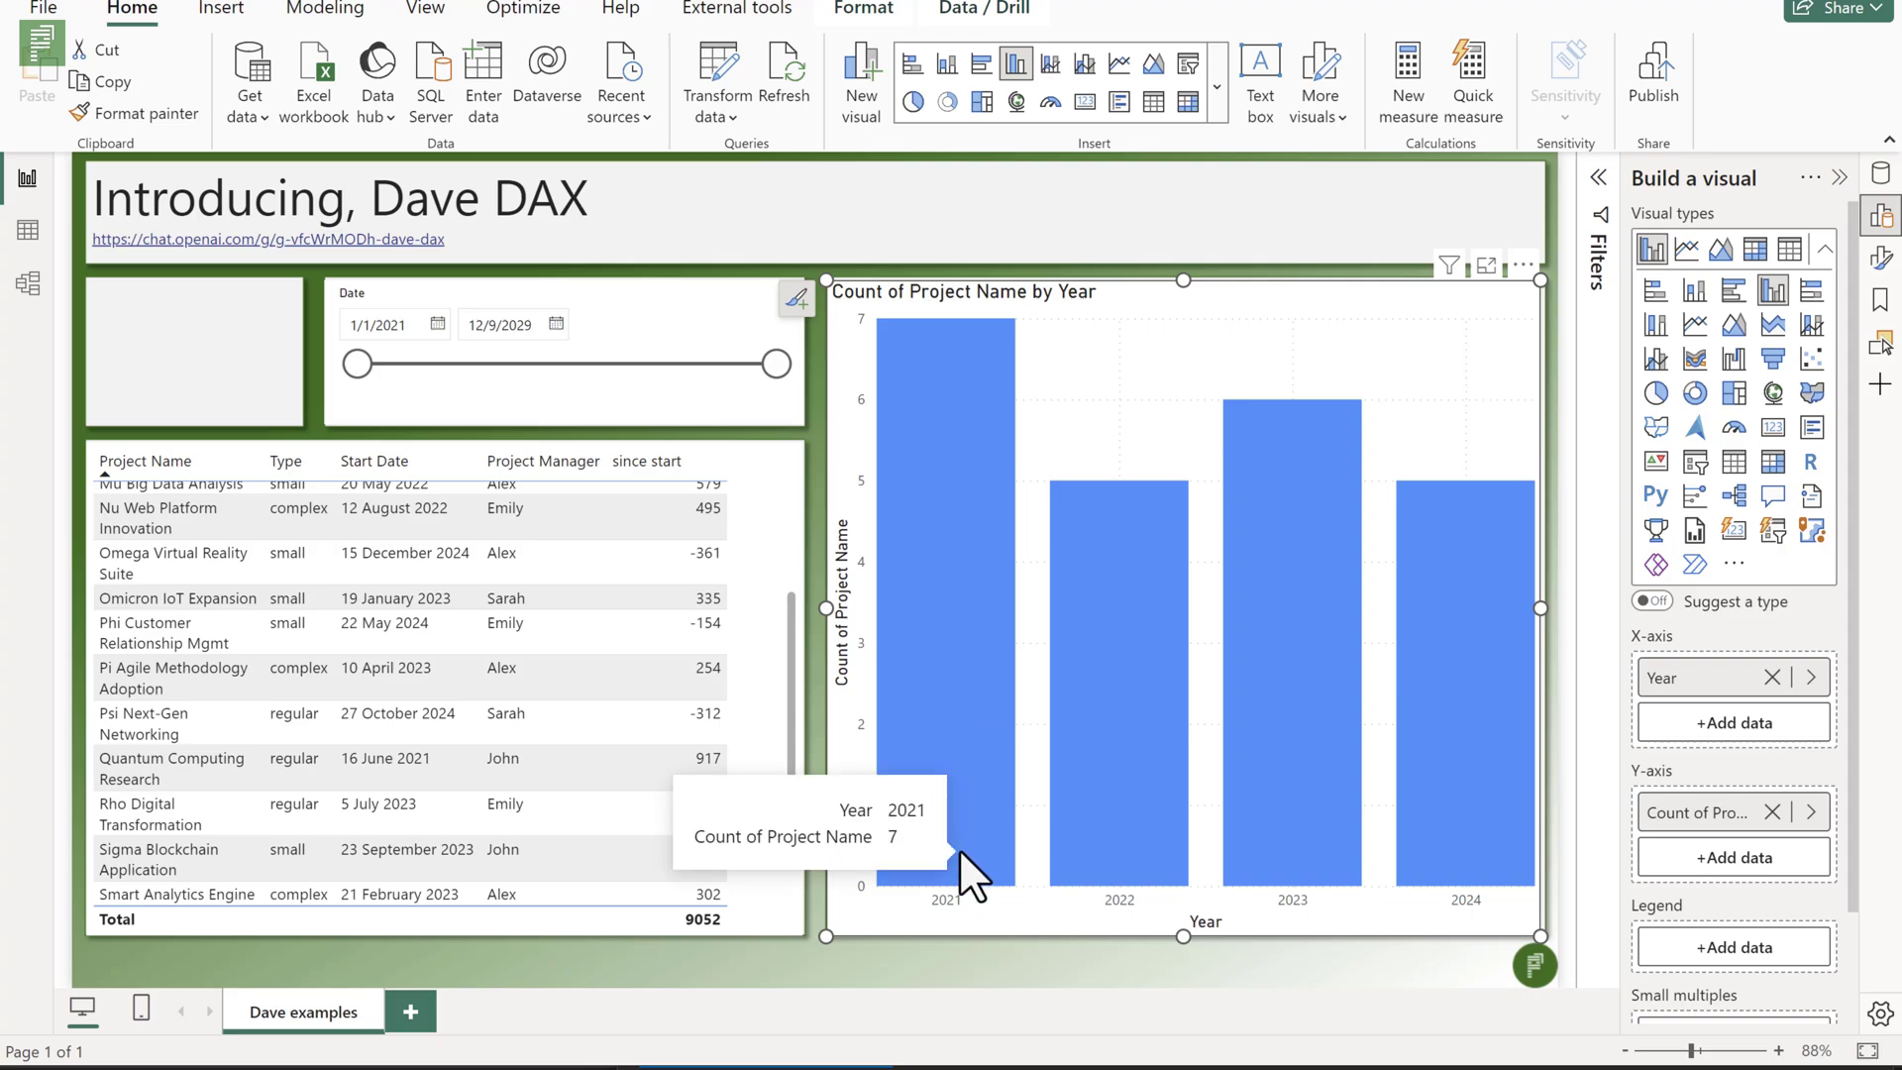
click(959, 432)
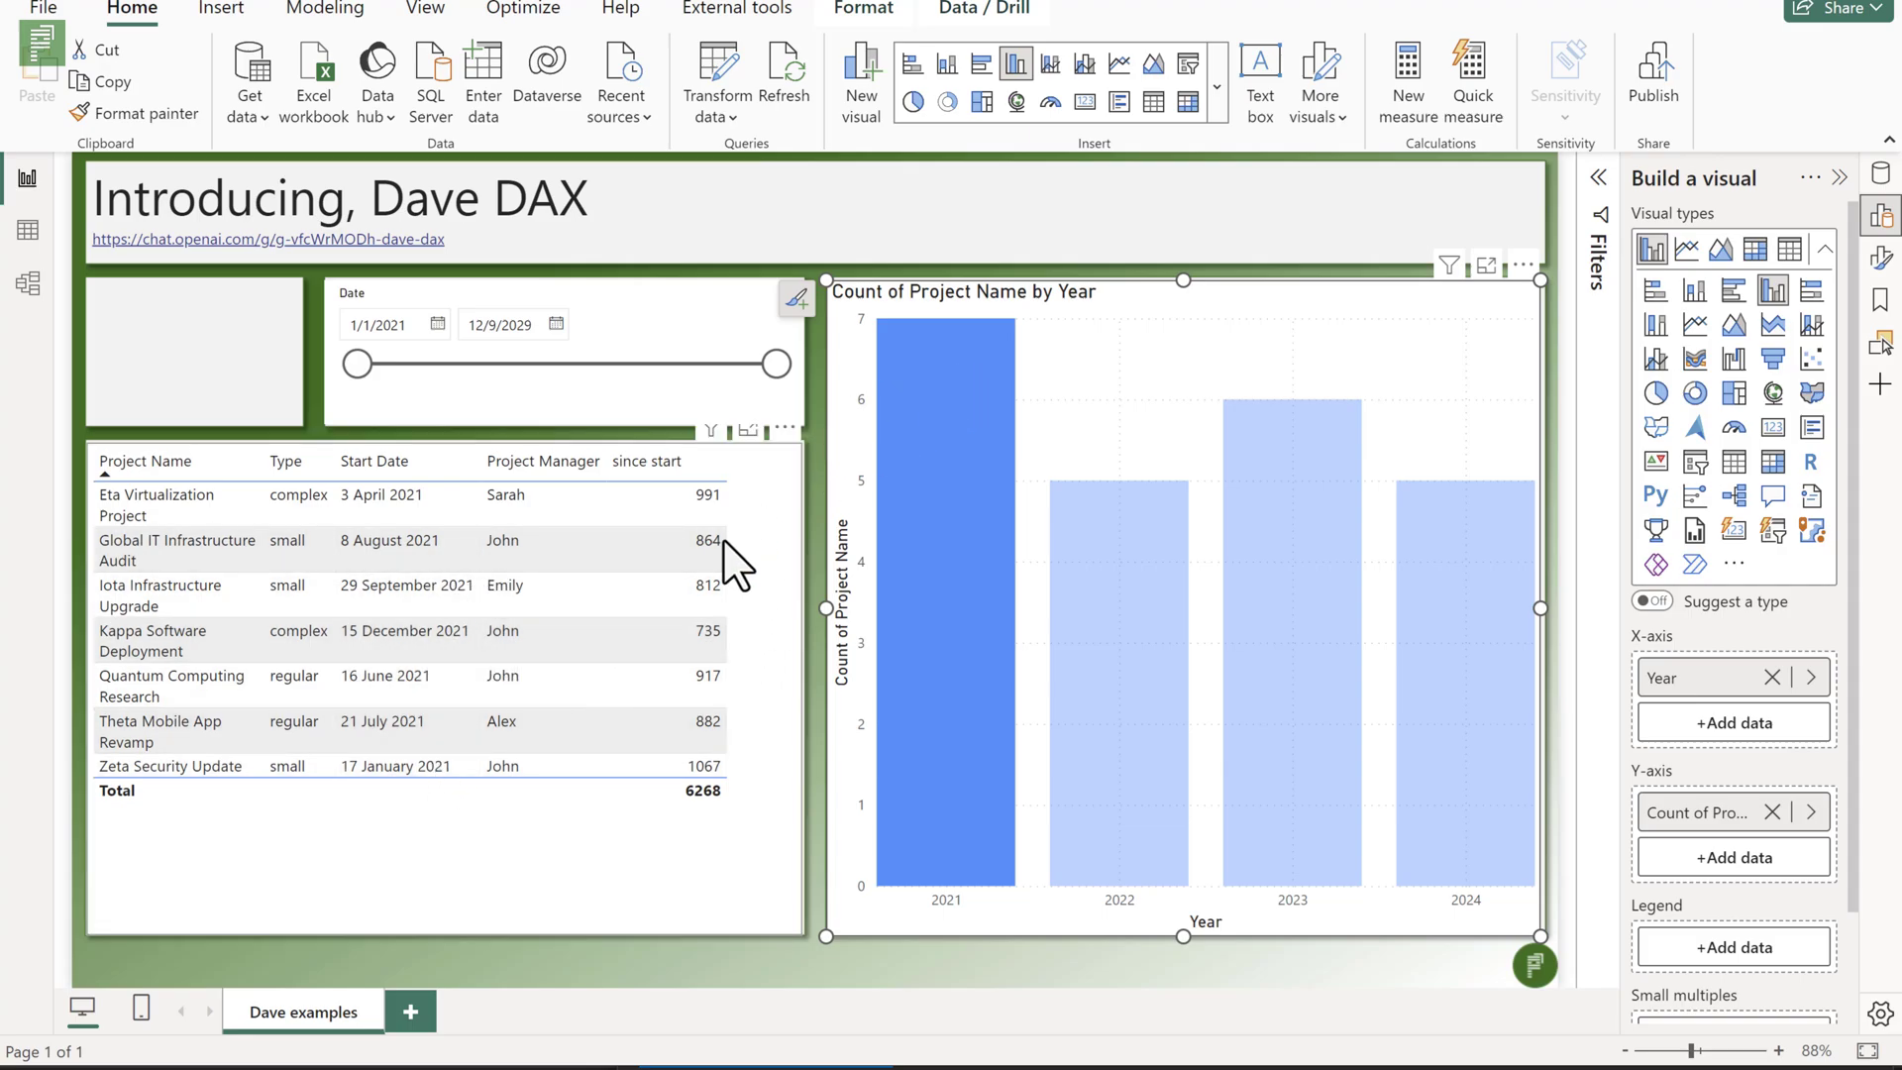
click(925, 691)
key(alt+Tab)
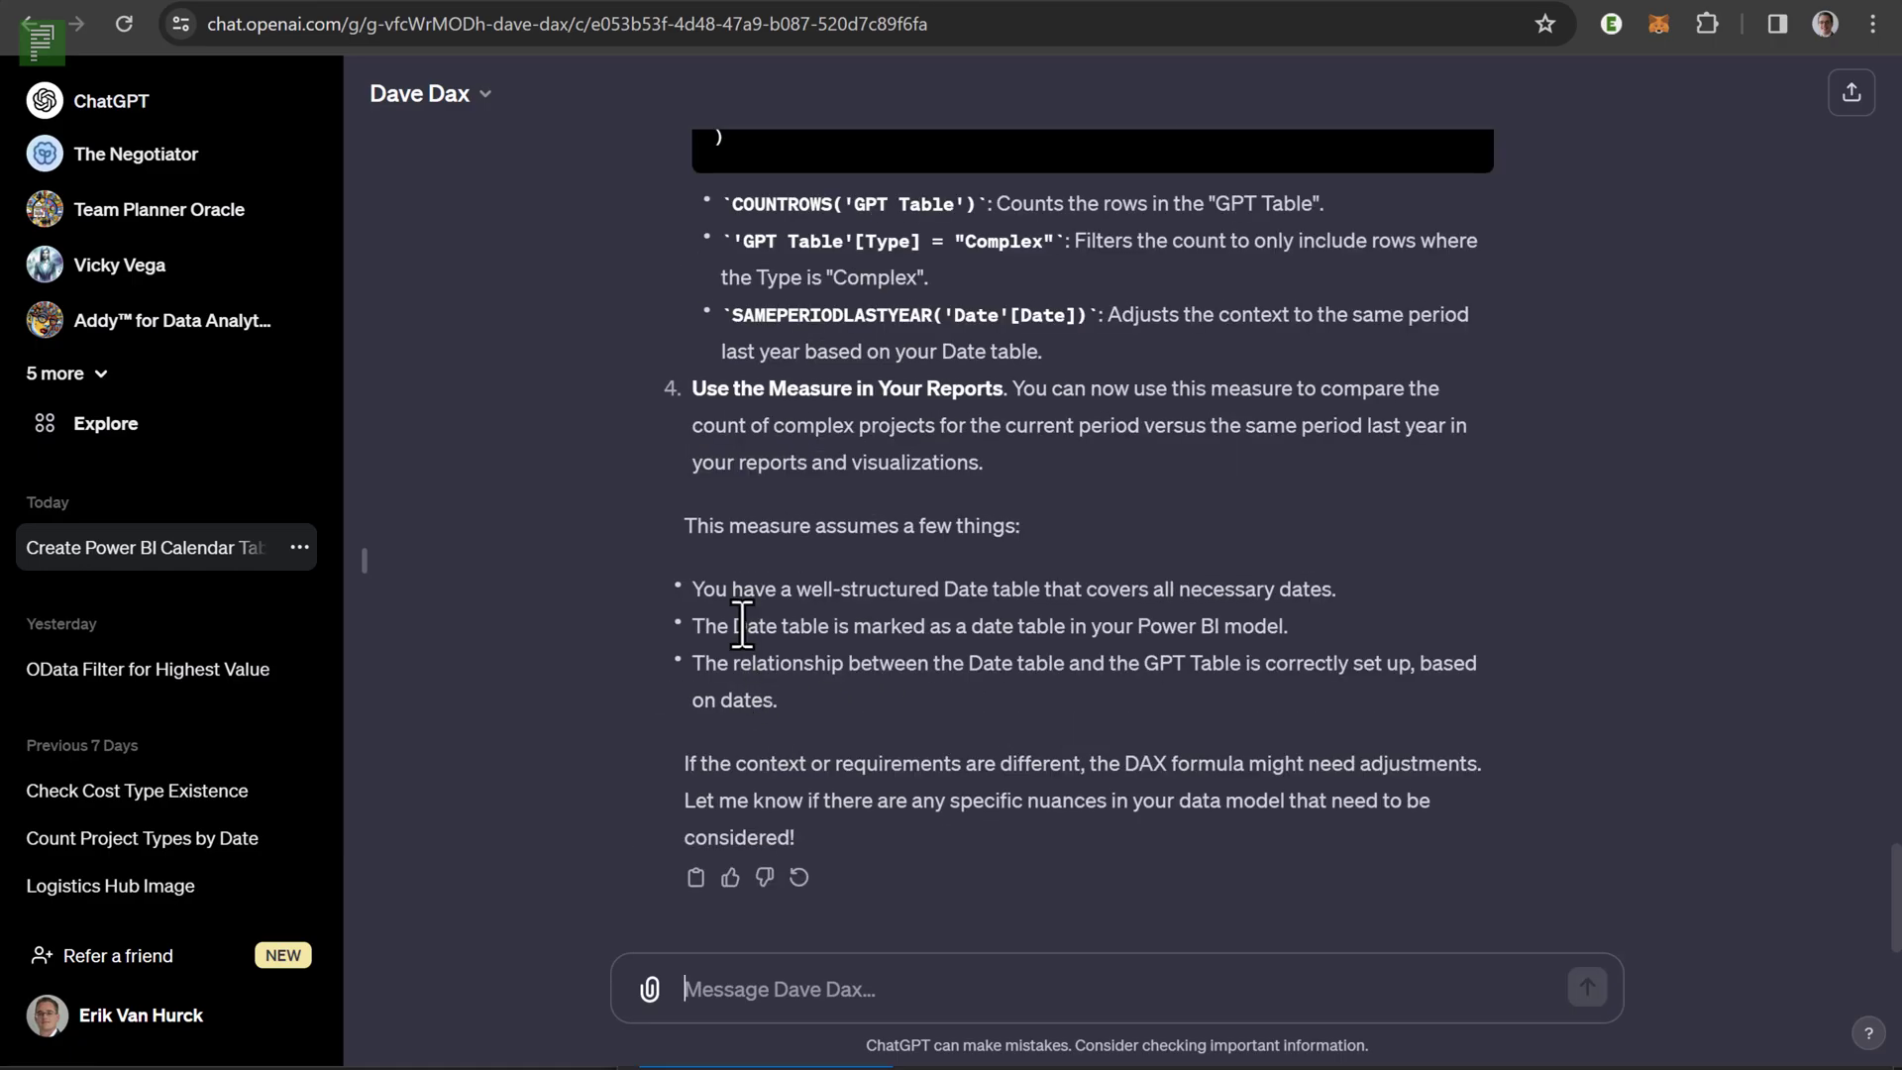
Copy the Complex Projects - SAMEPERIODLASTYEAR DAX code from Dave Dax's reply.
scroll(720, 426, up, 4)
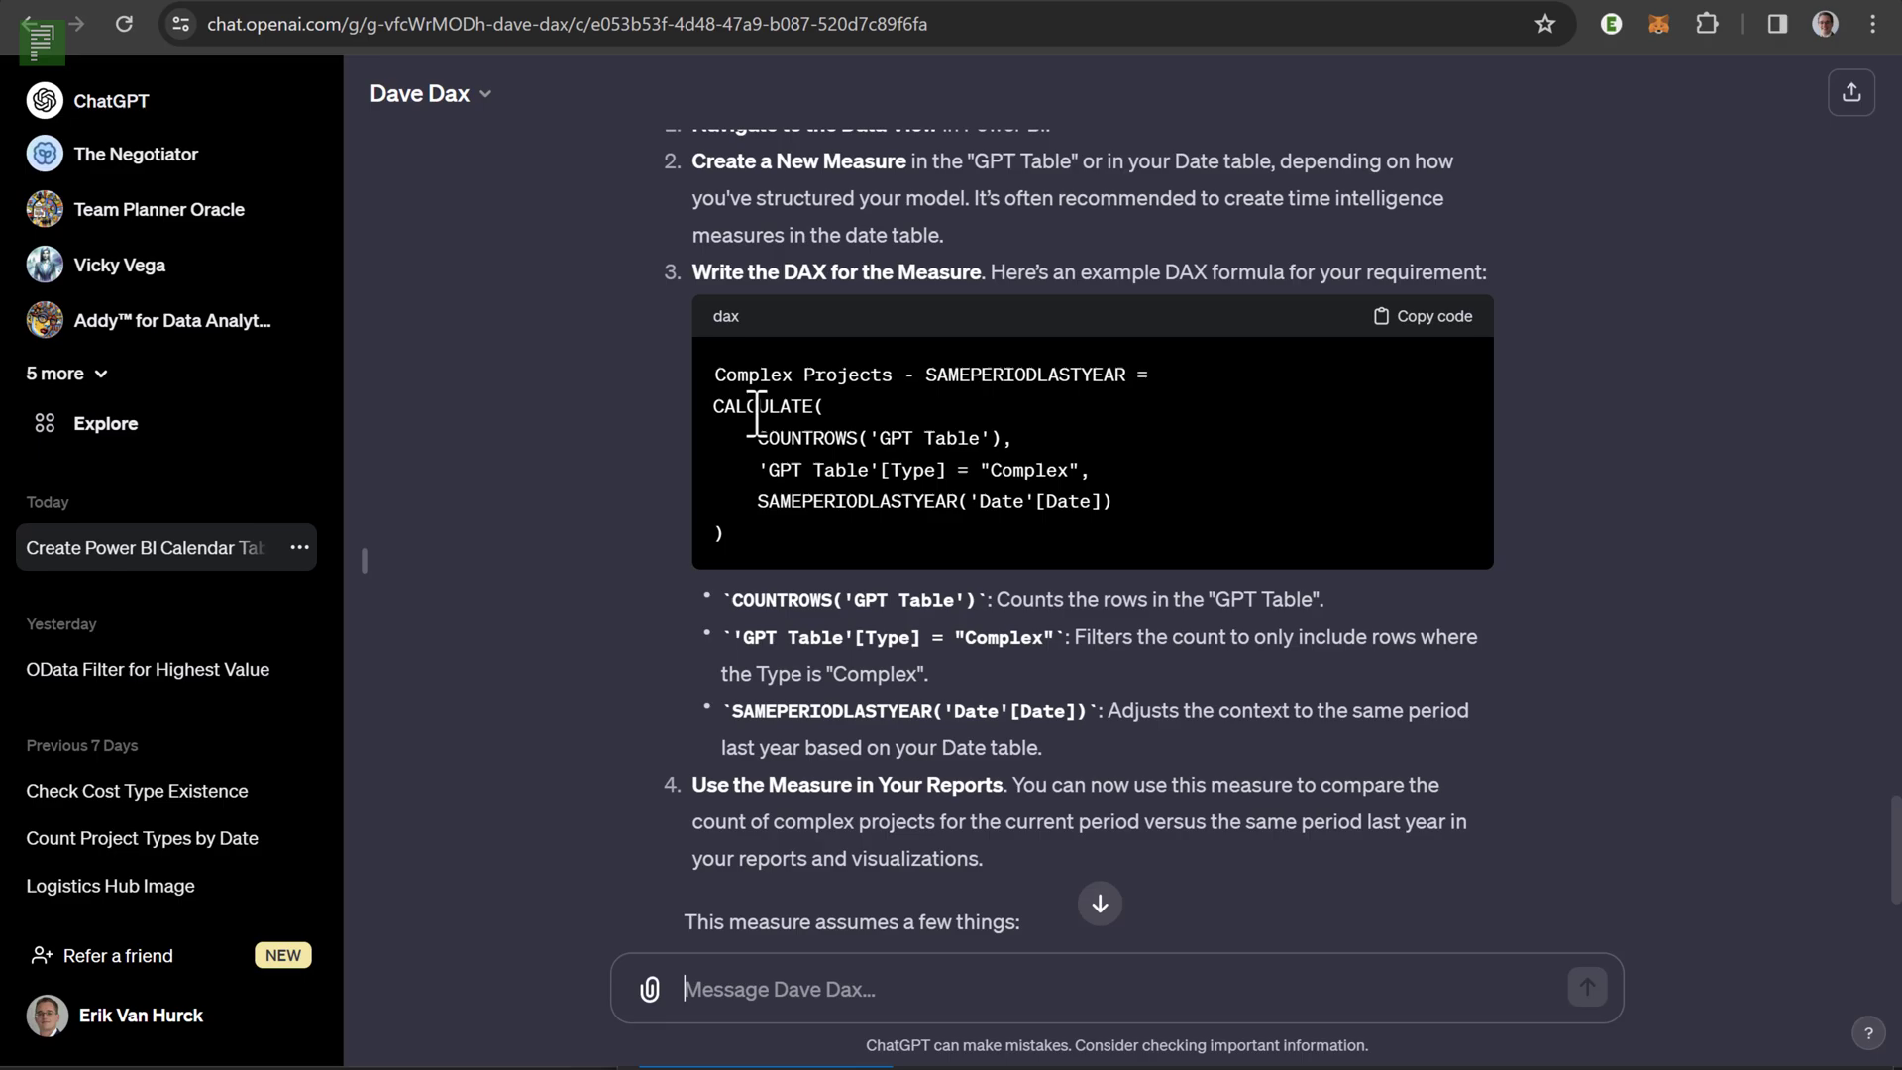
triple_click(721, 381)
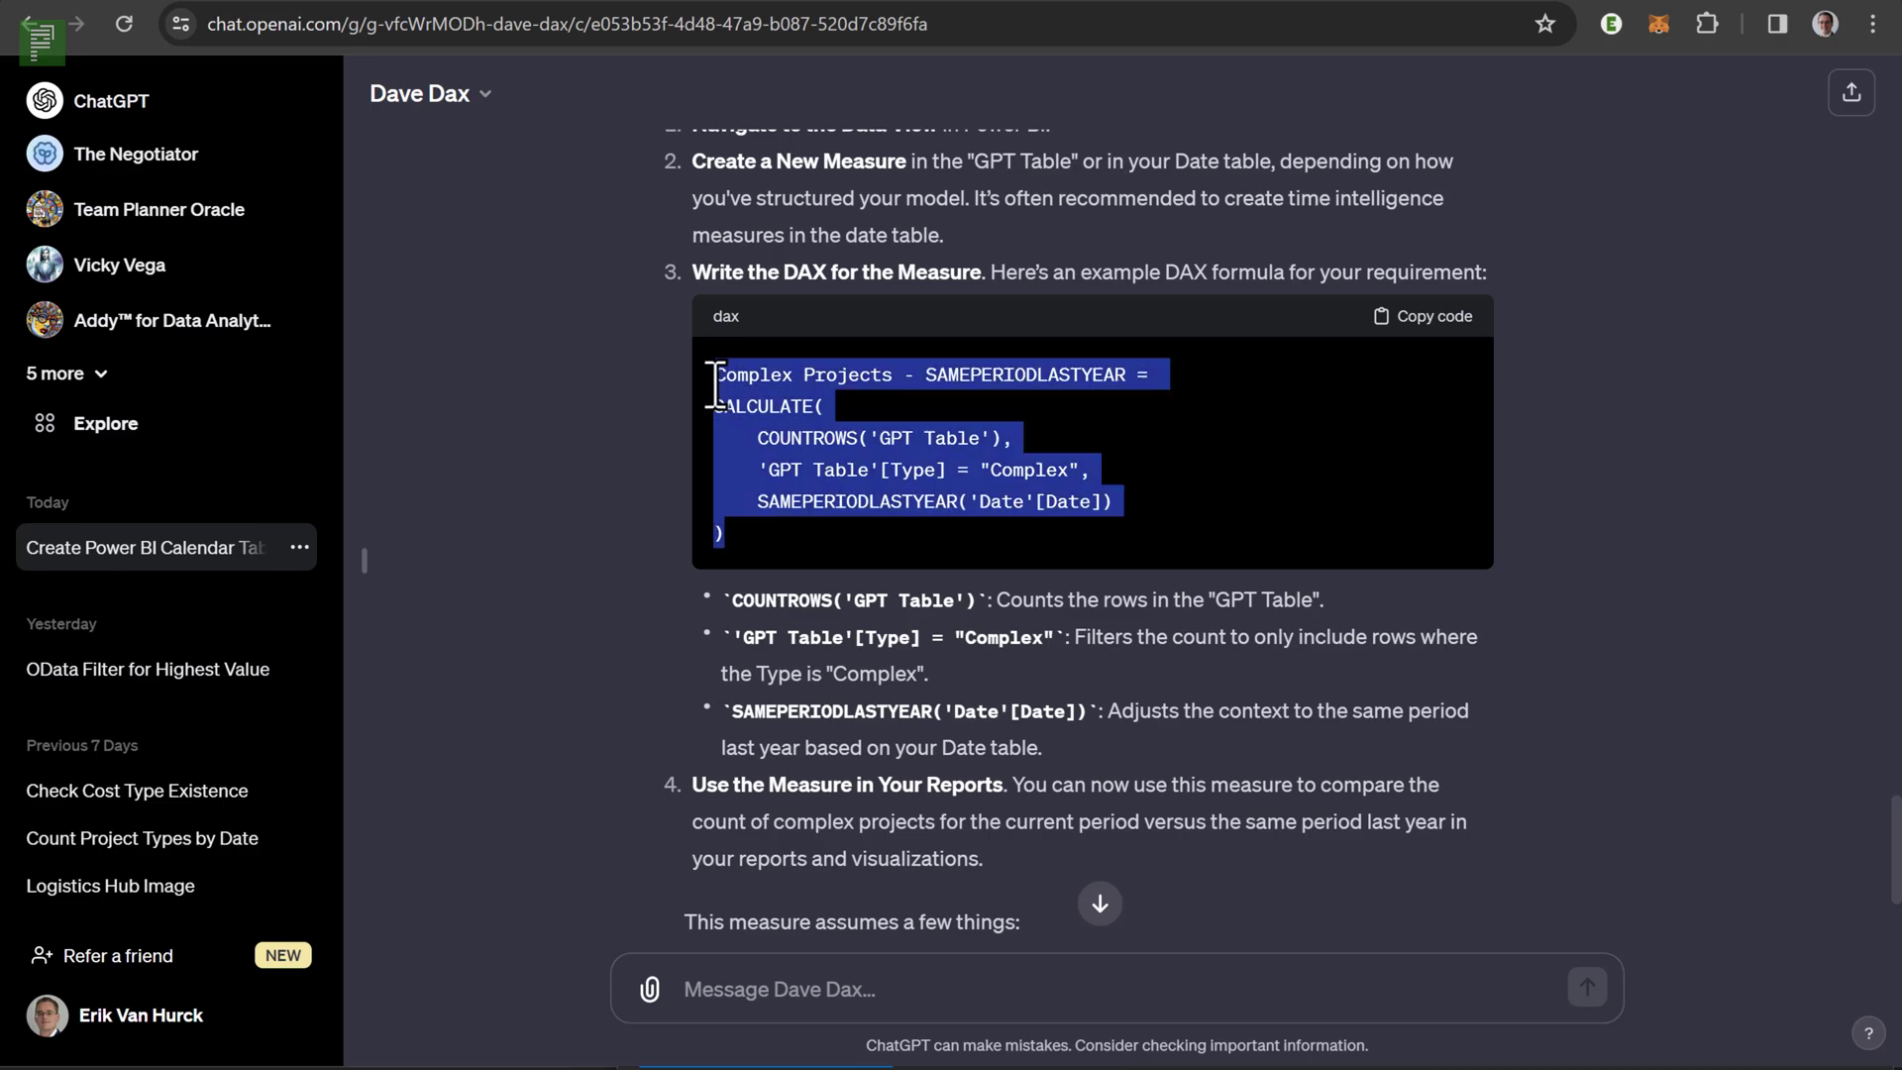
click(1423, 319)
key(alt+Tab)
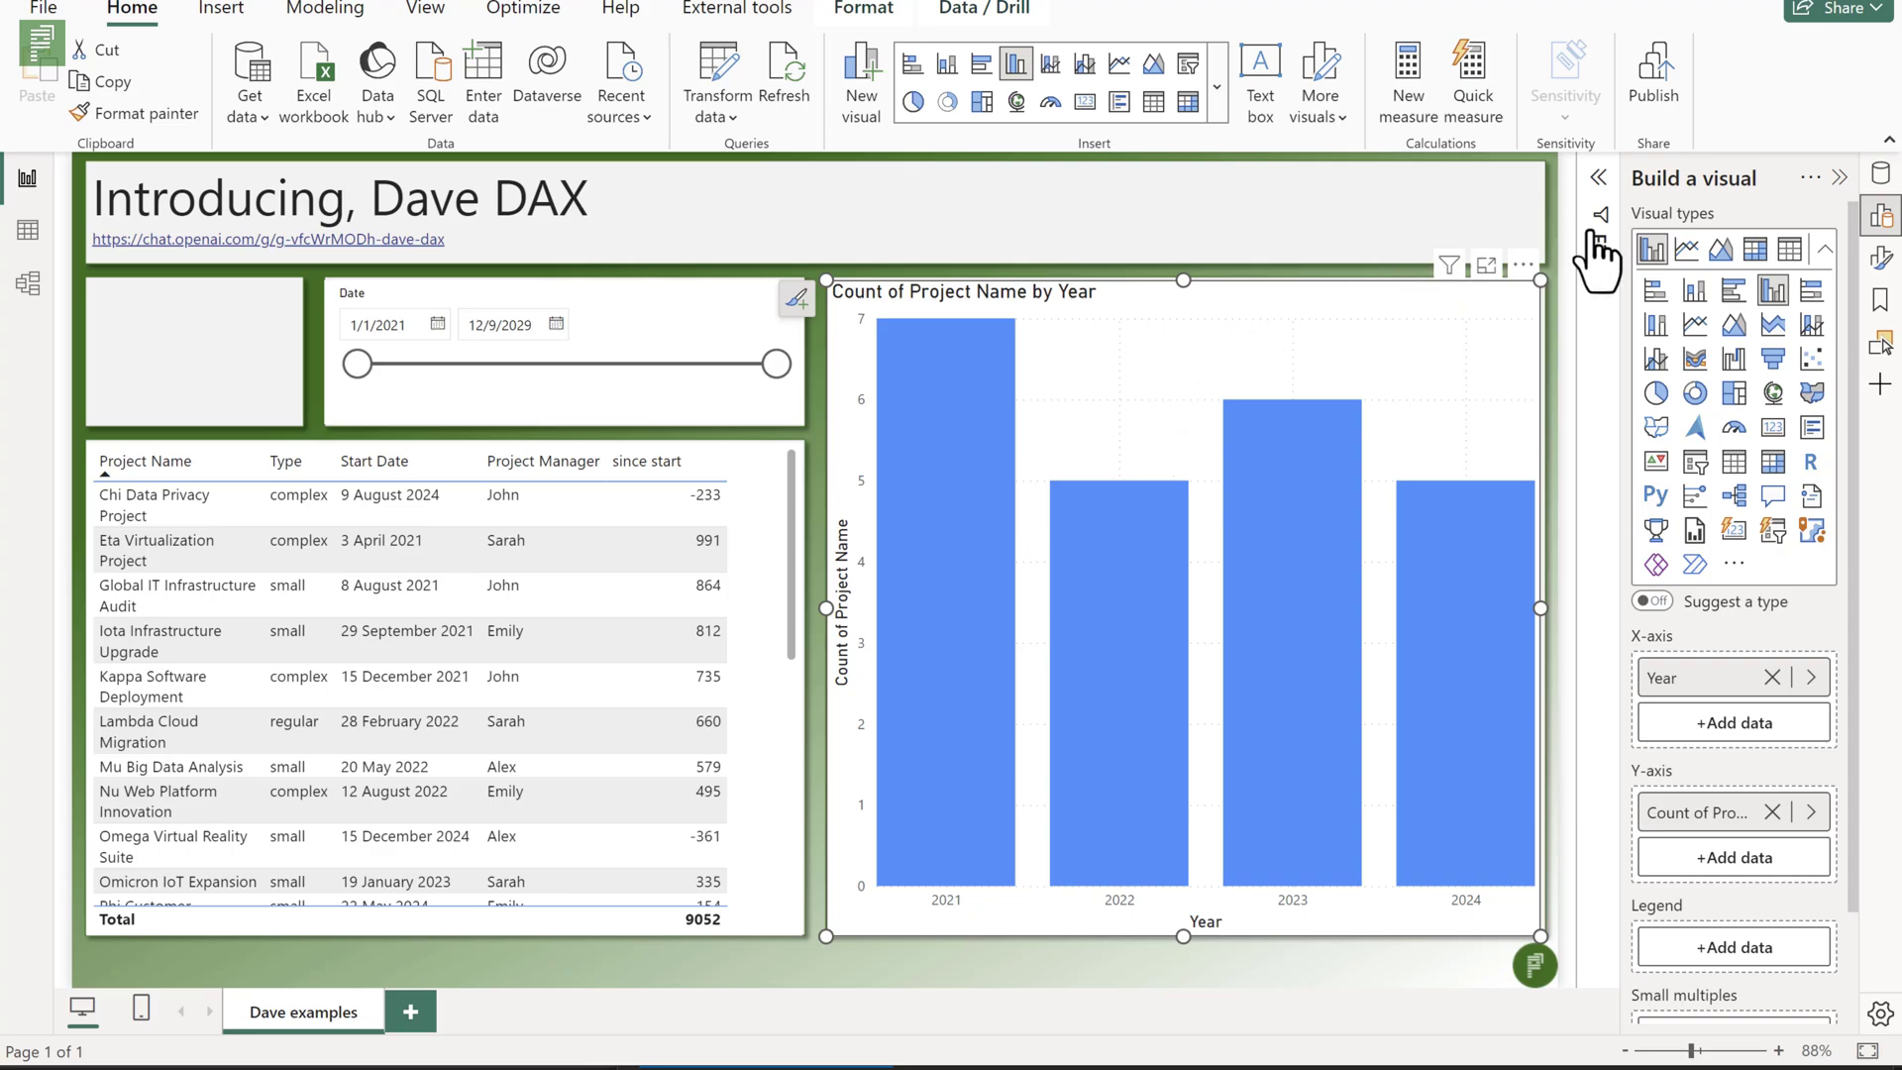
Create the pasted Complex Projects - SAMEPERIODLASTYEAR measure using 'Dynamic Calendar'[Date] and Type "complex".
click(1880, 181)
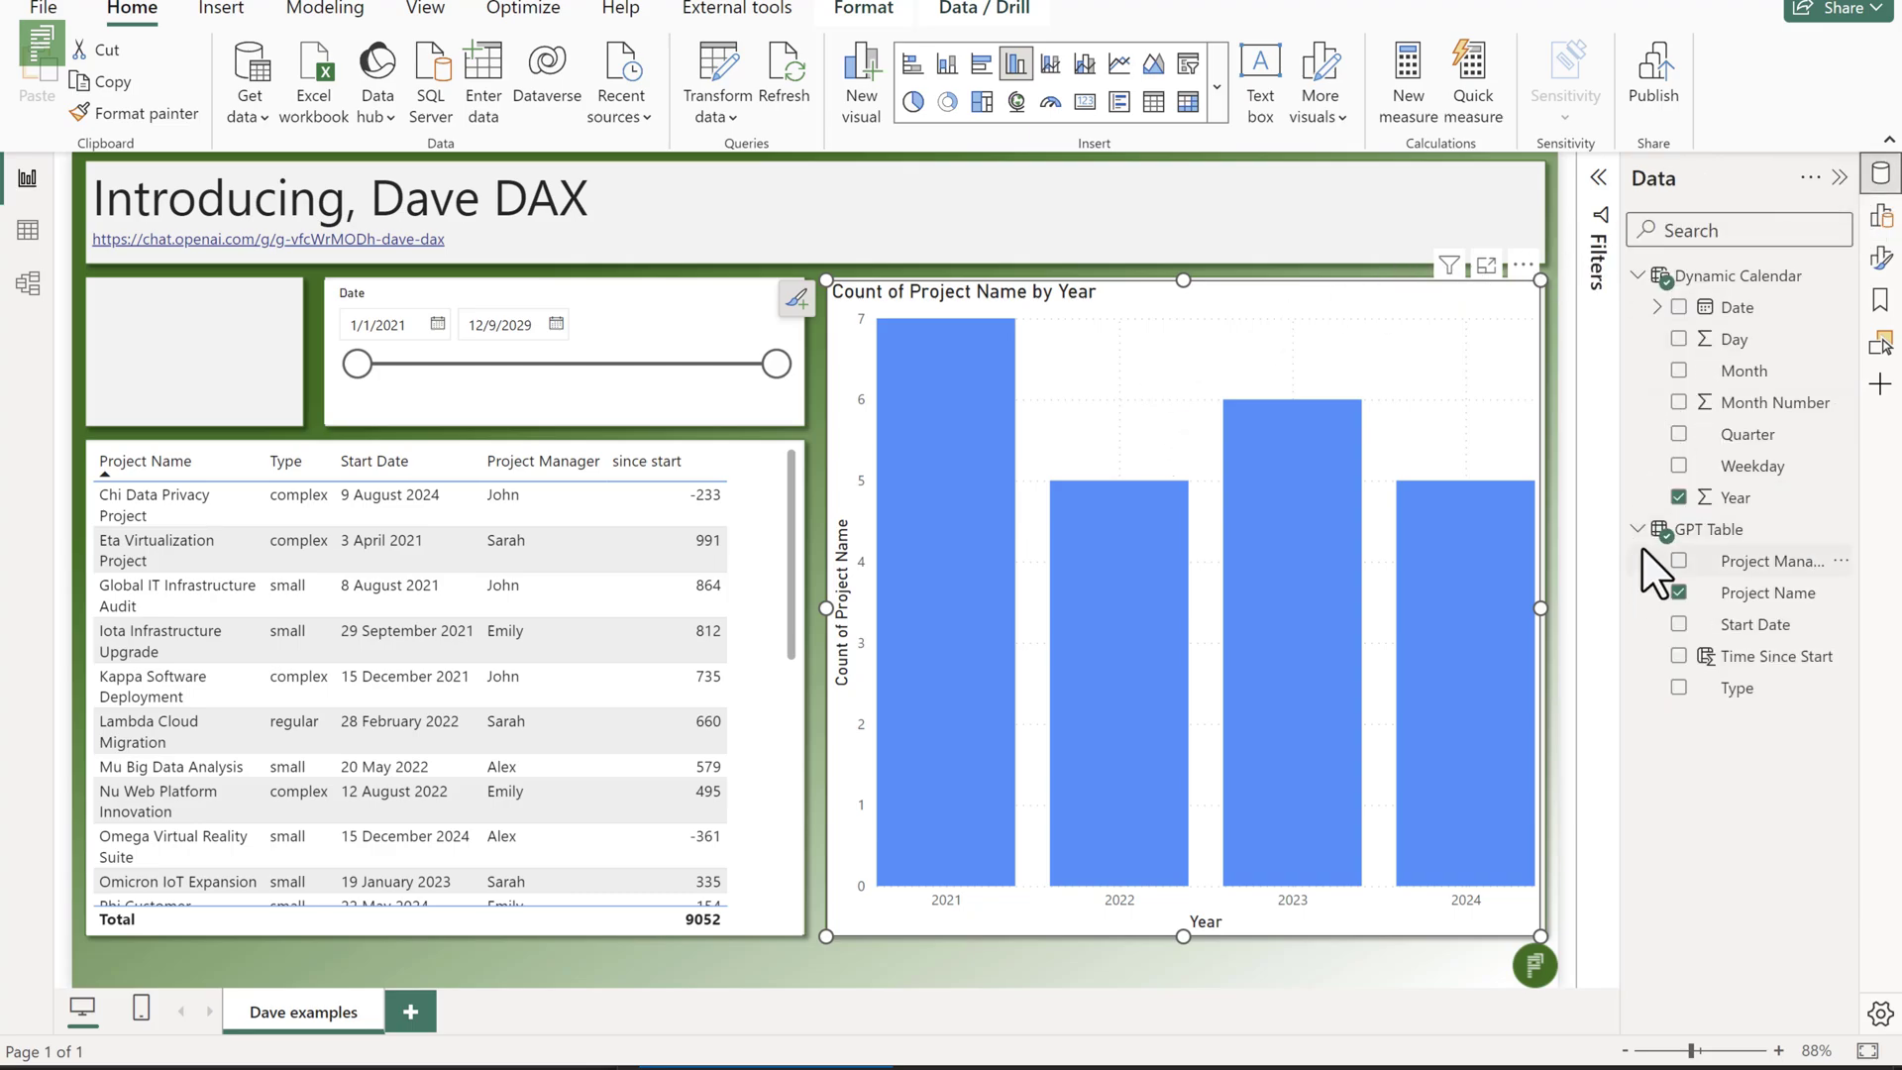
click(1841, 499)
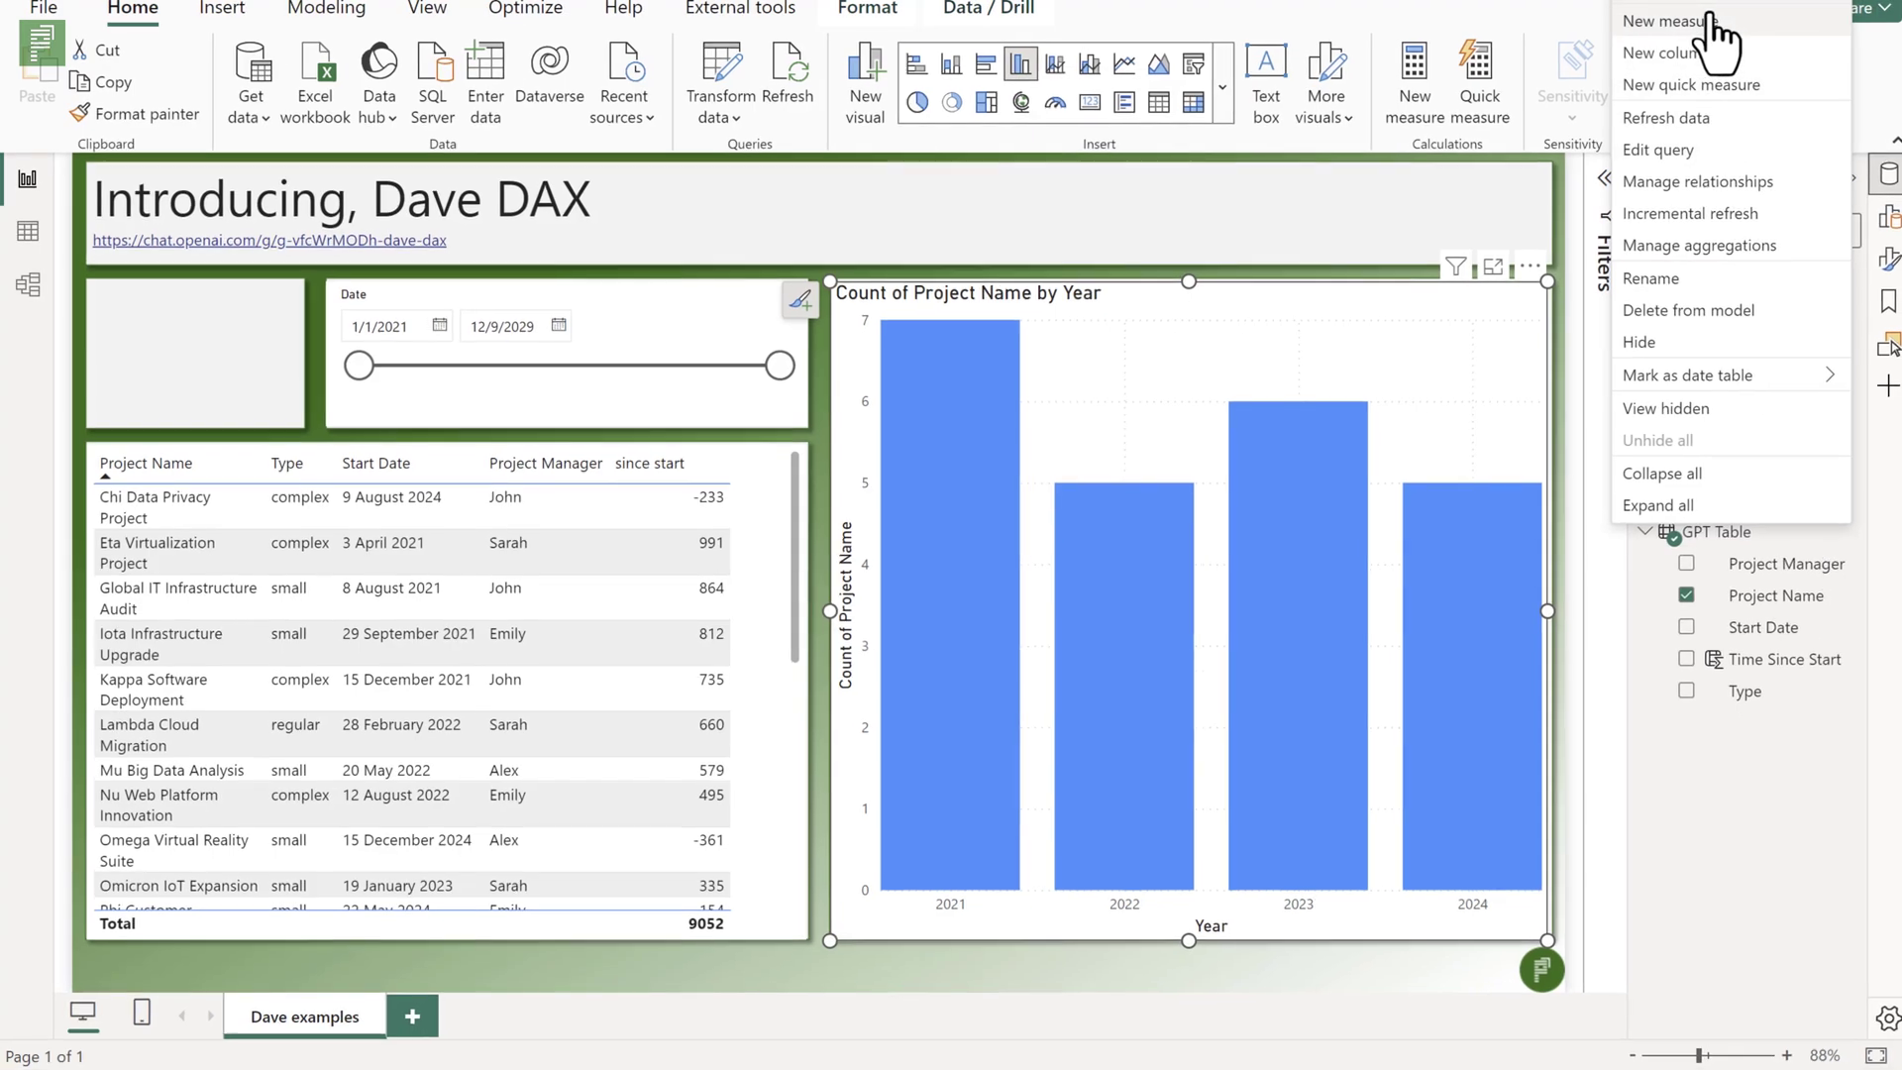
click(1664, 21)
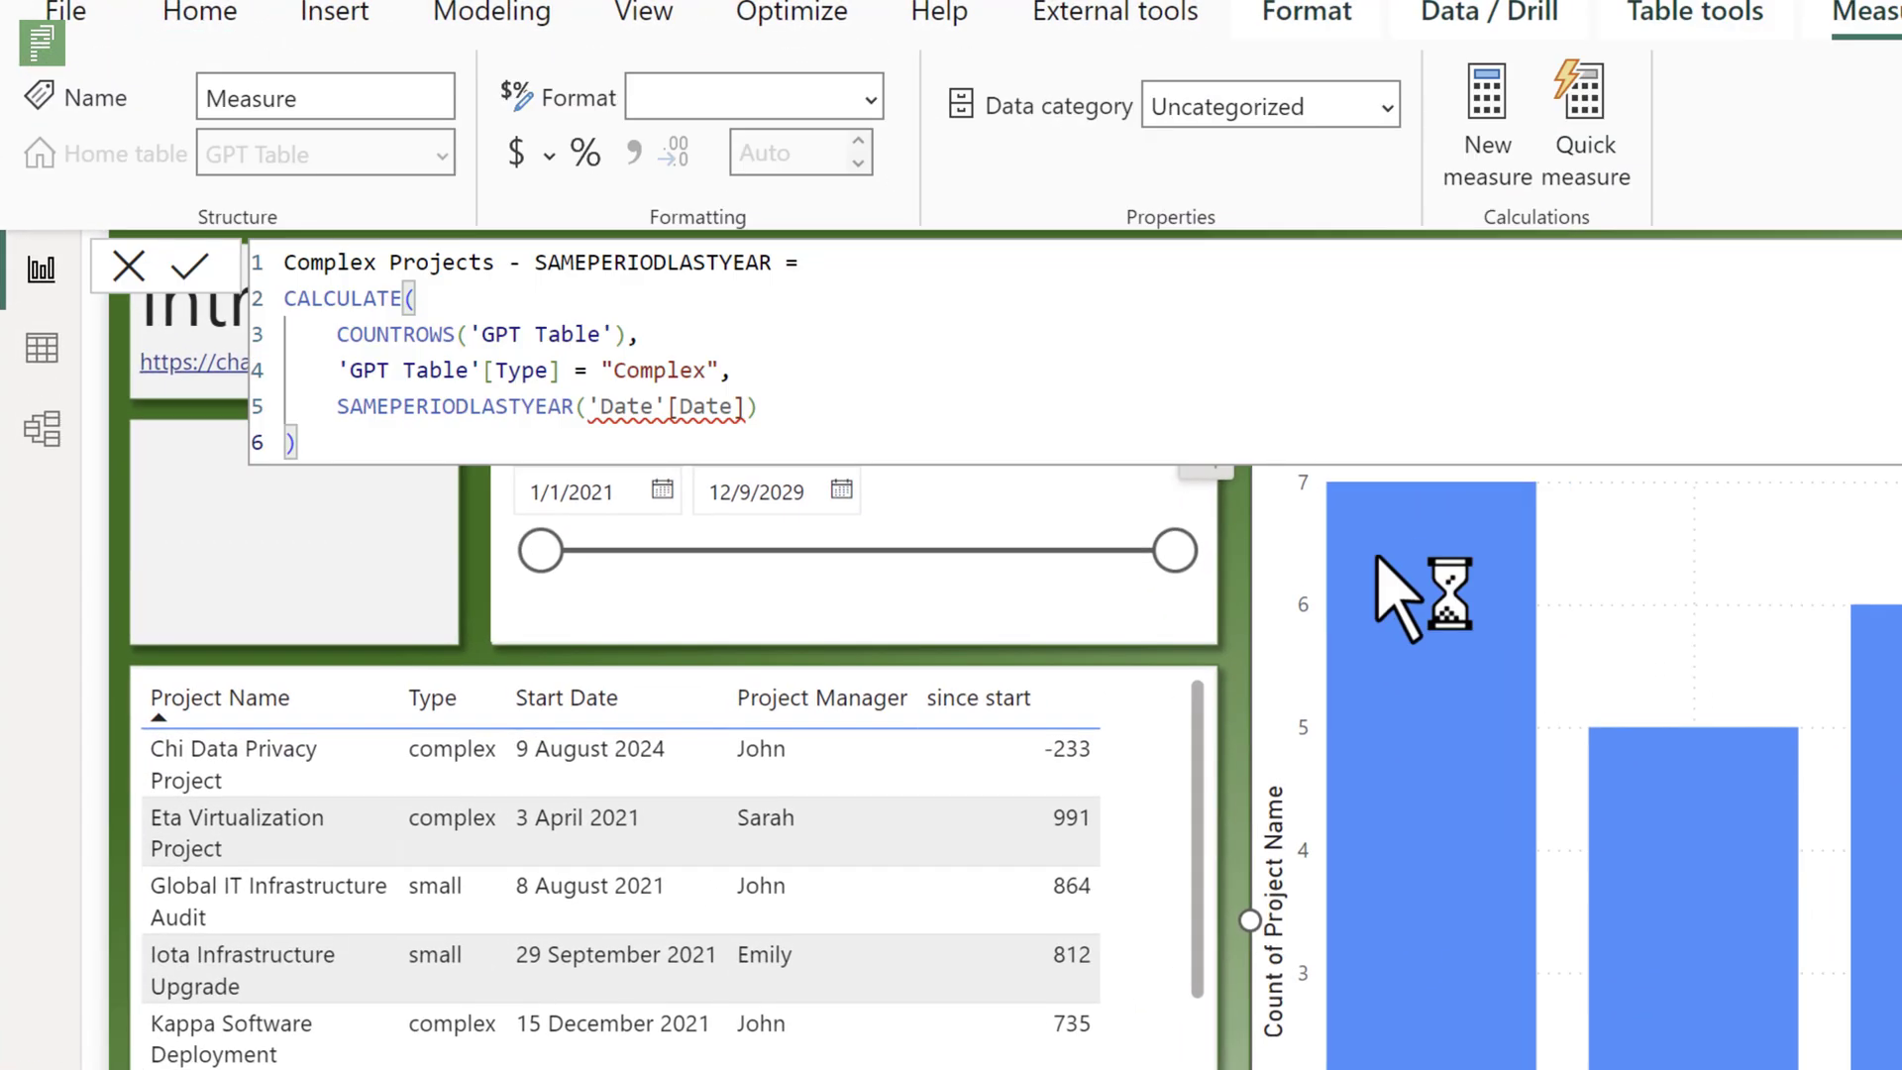
double_click(637, 406)
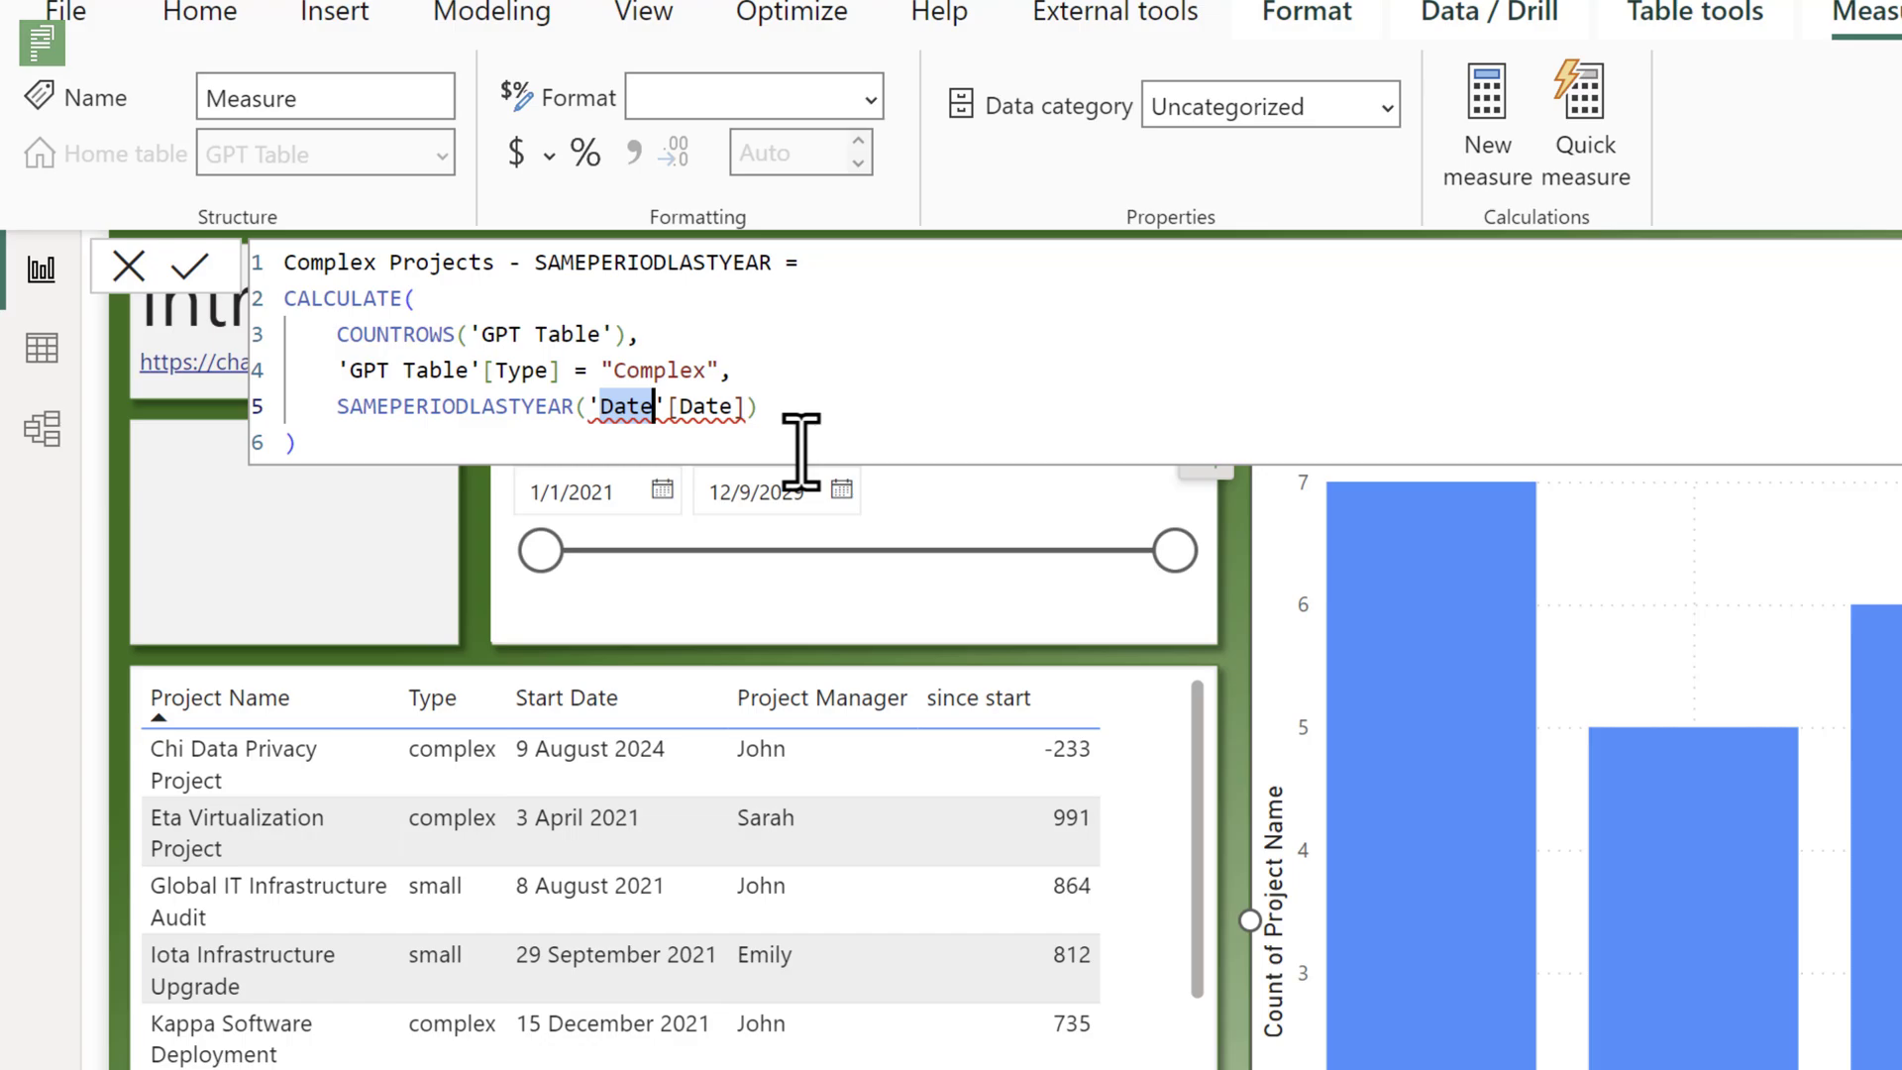
text(Dynam)
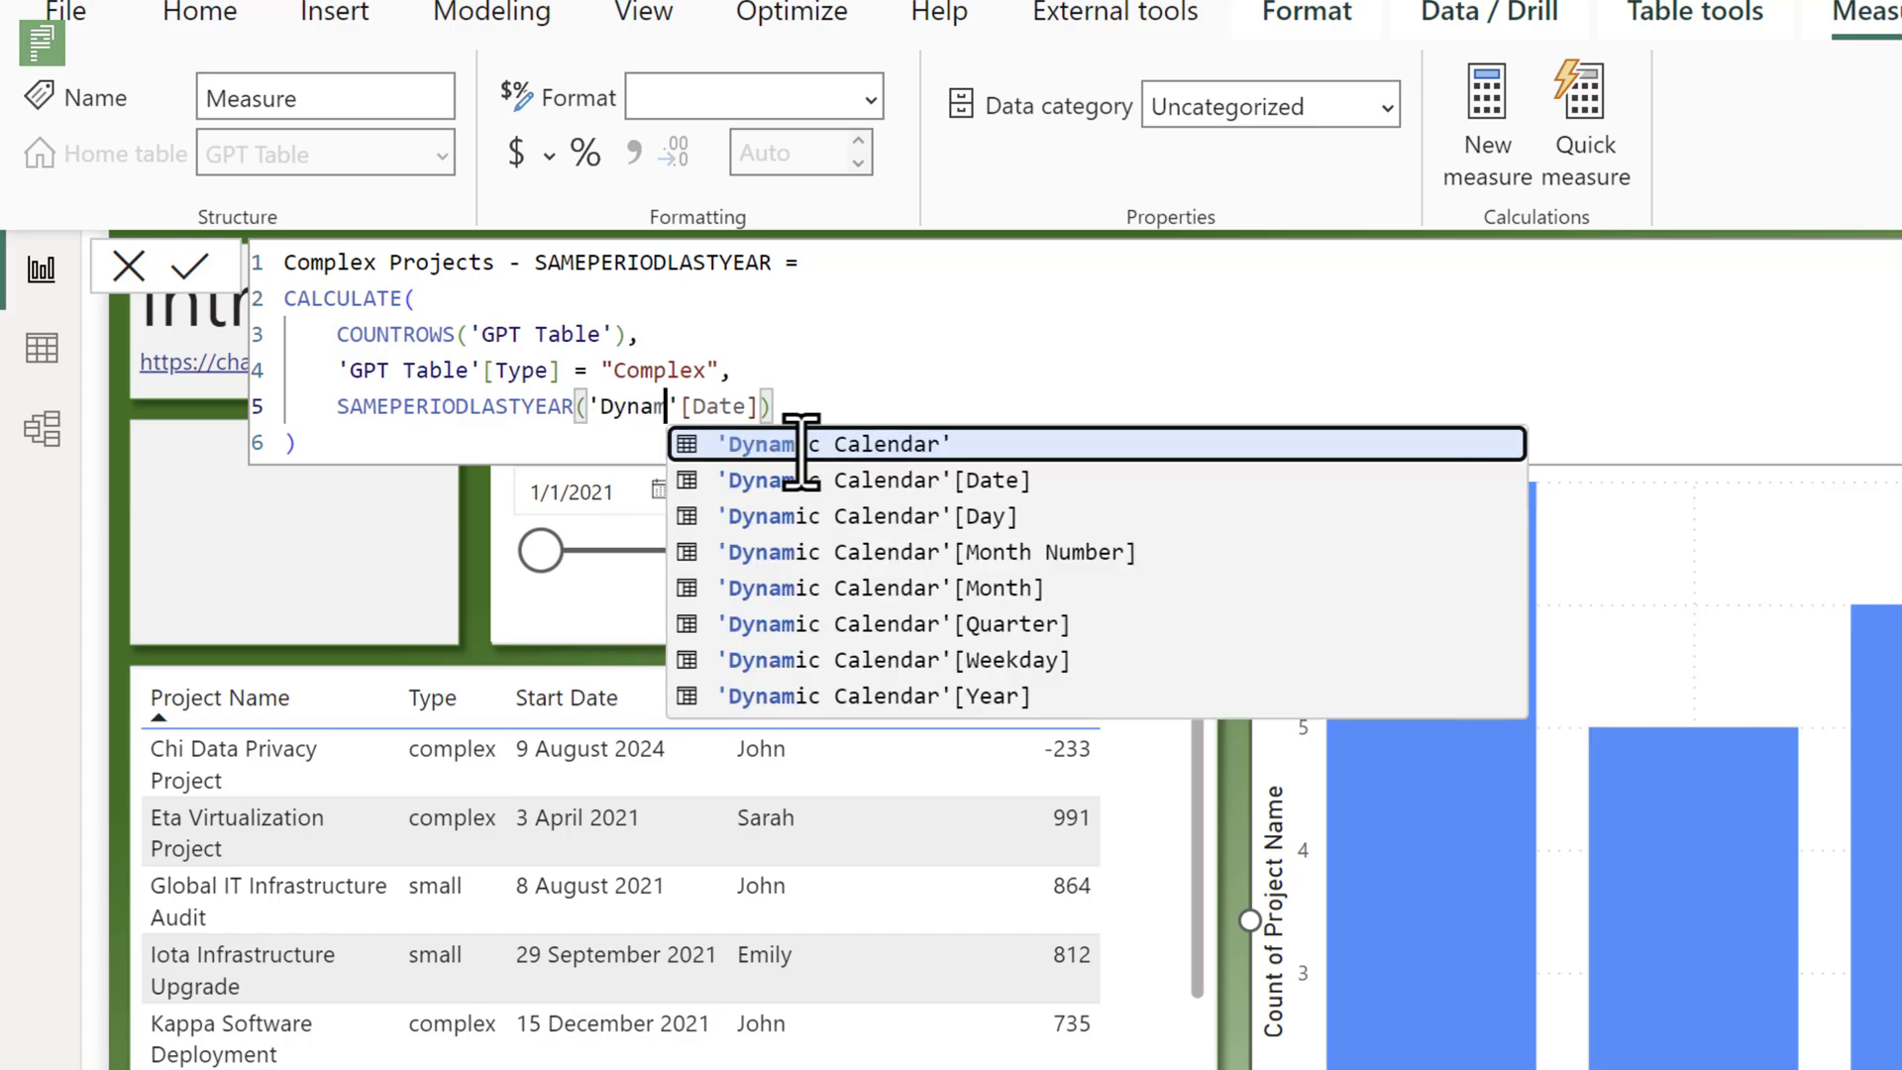
key(Tab)
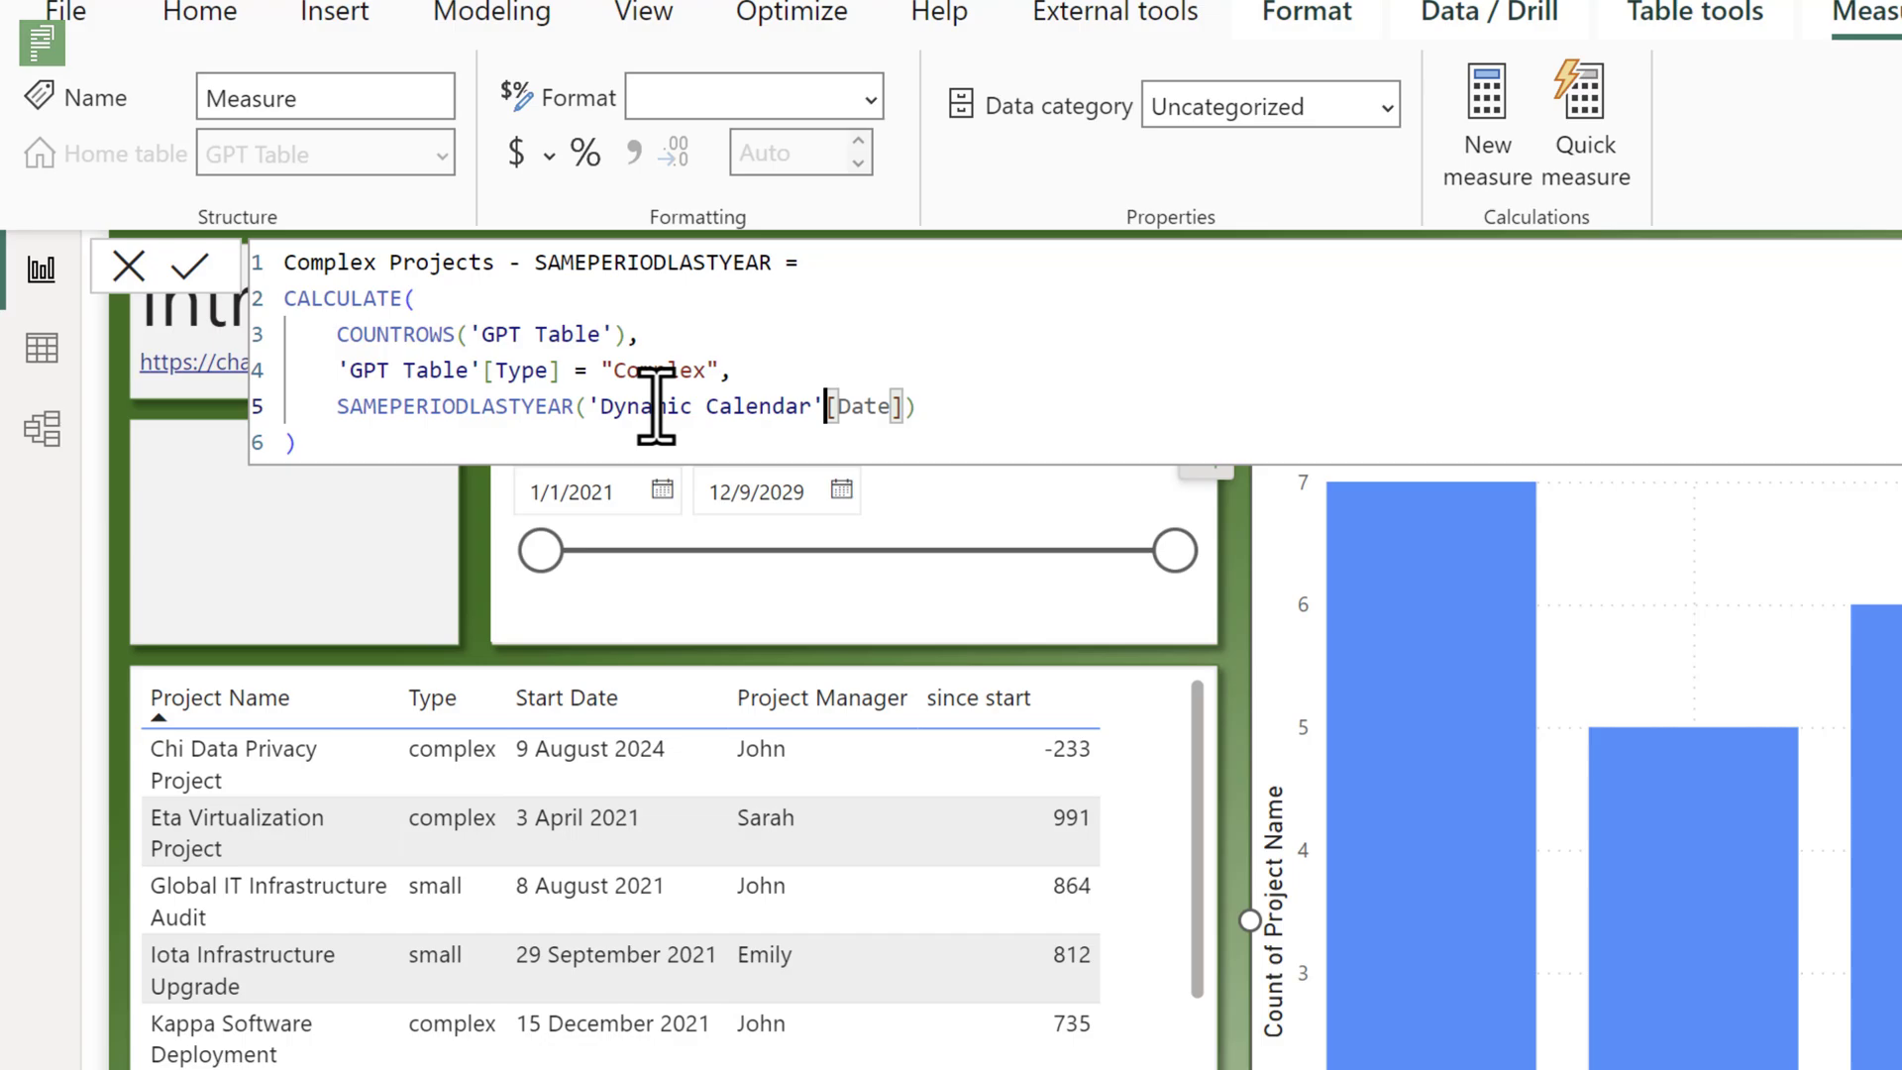
click(621, 375)
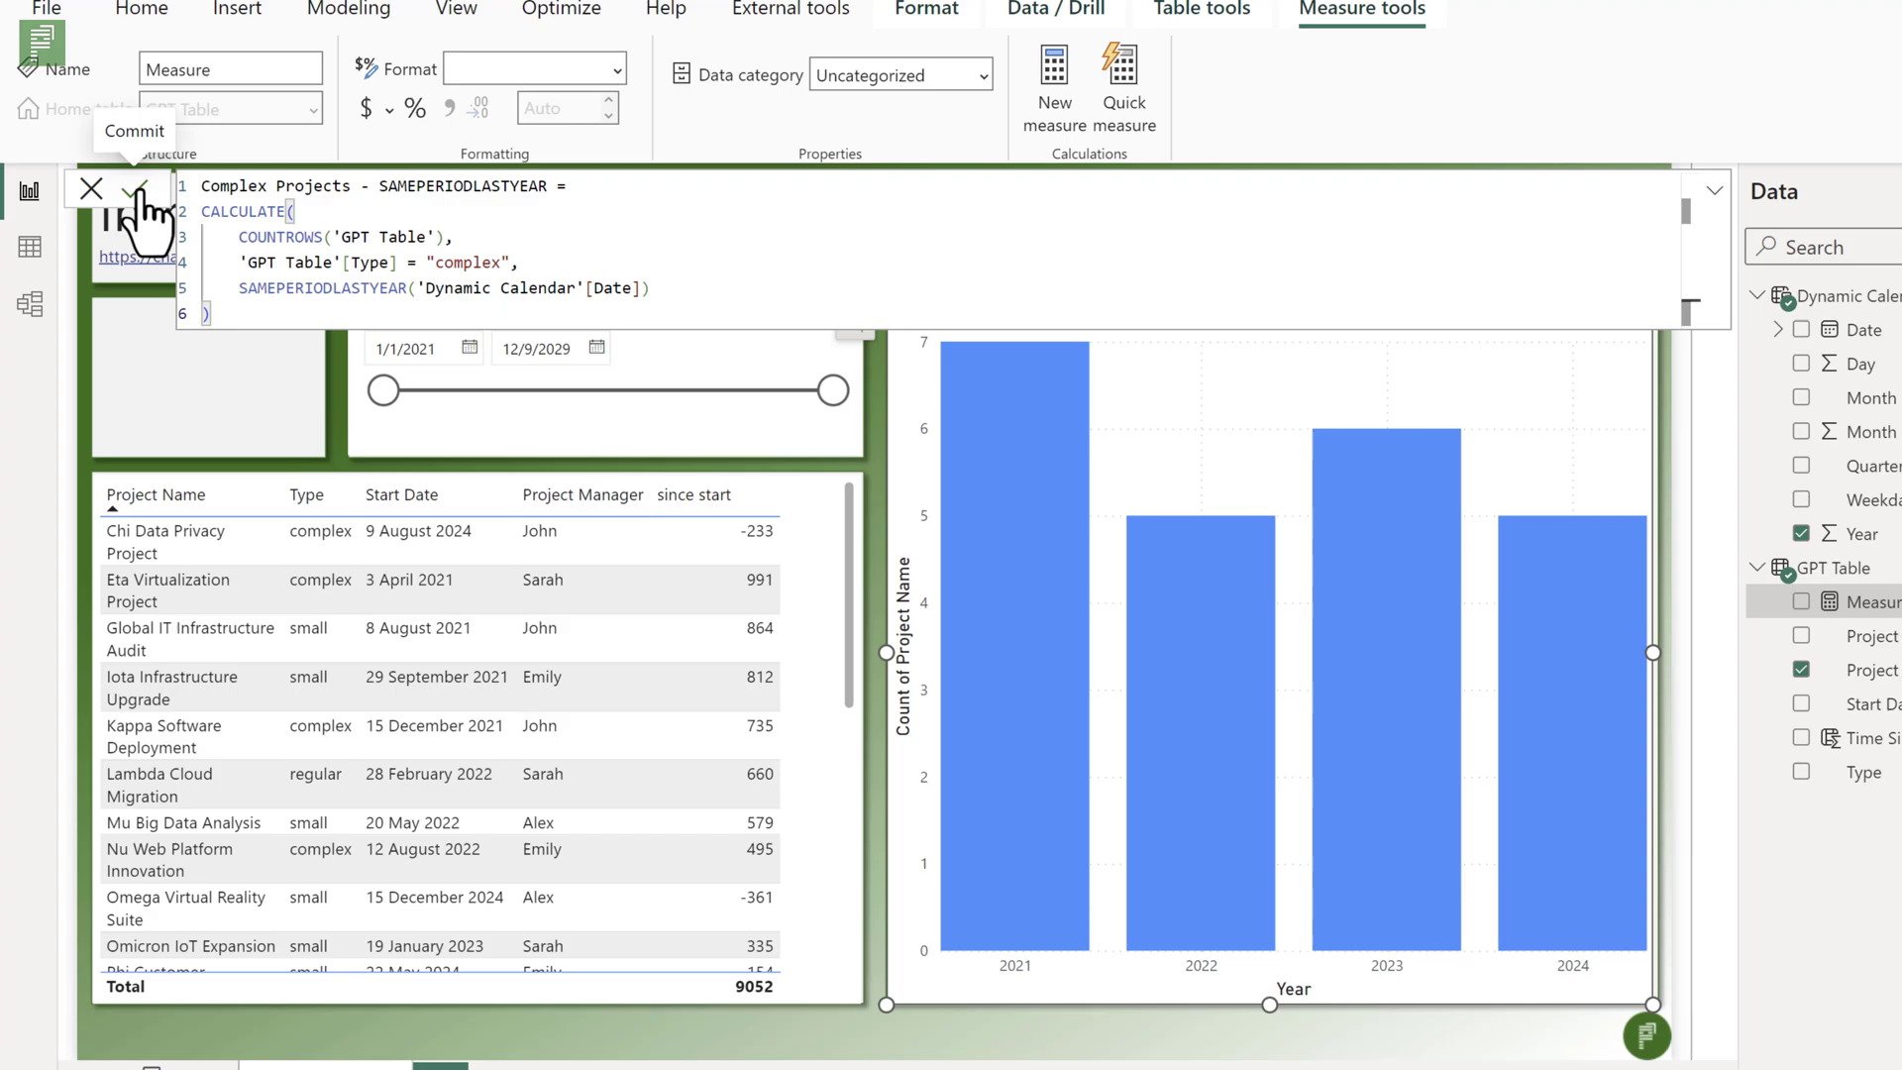
click(139, 193)
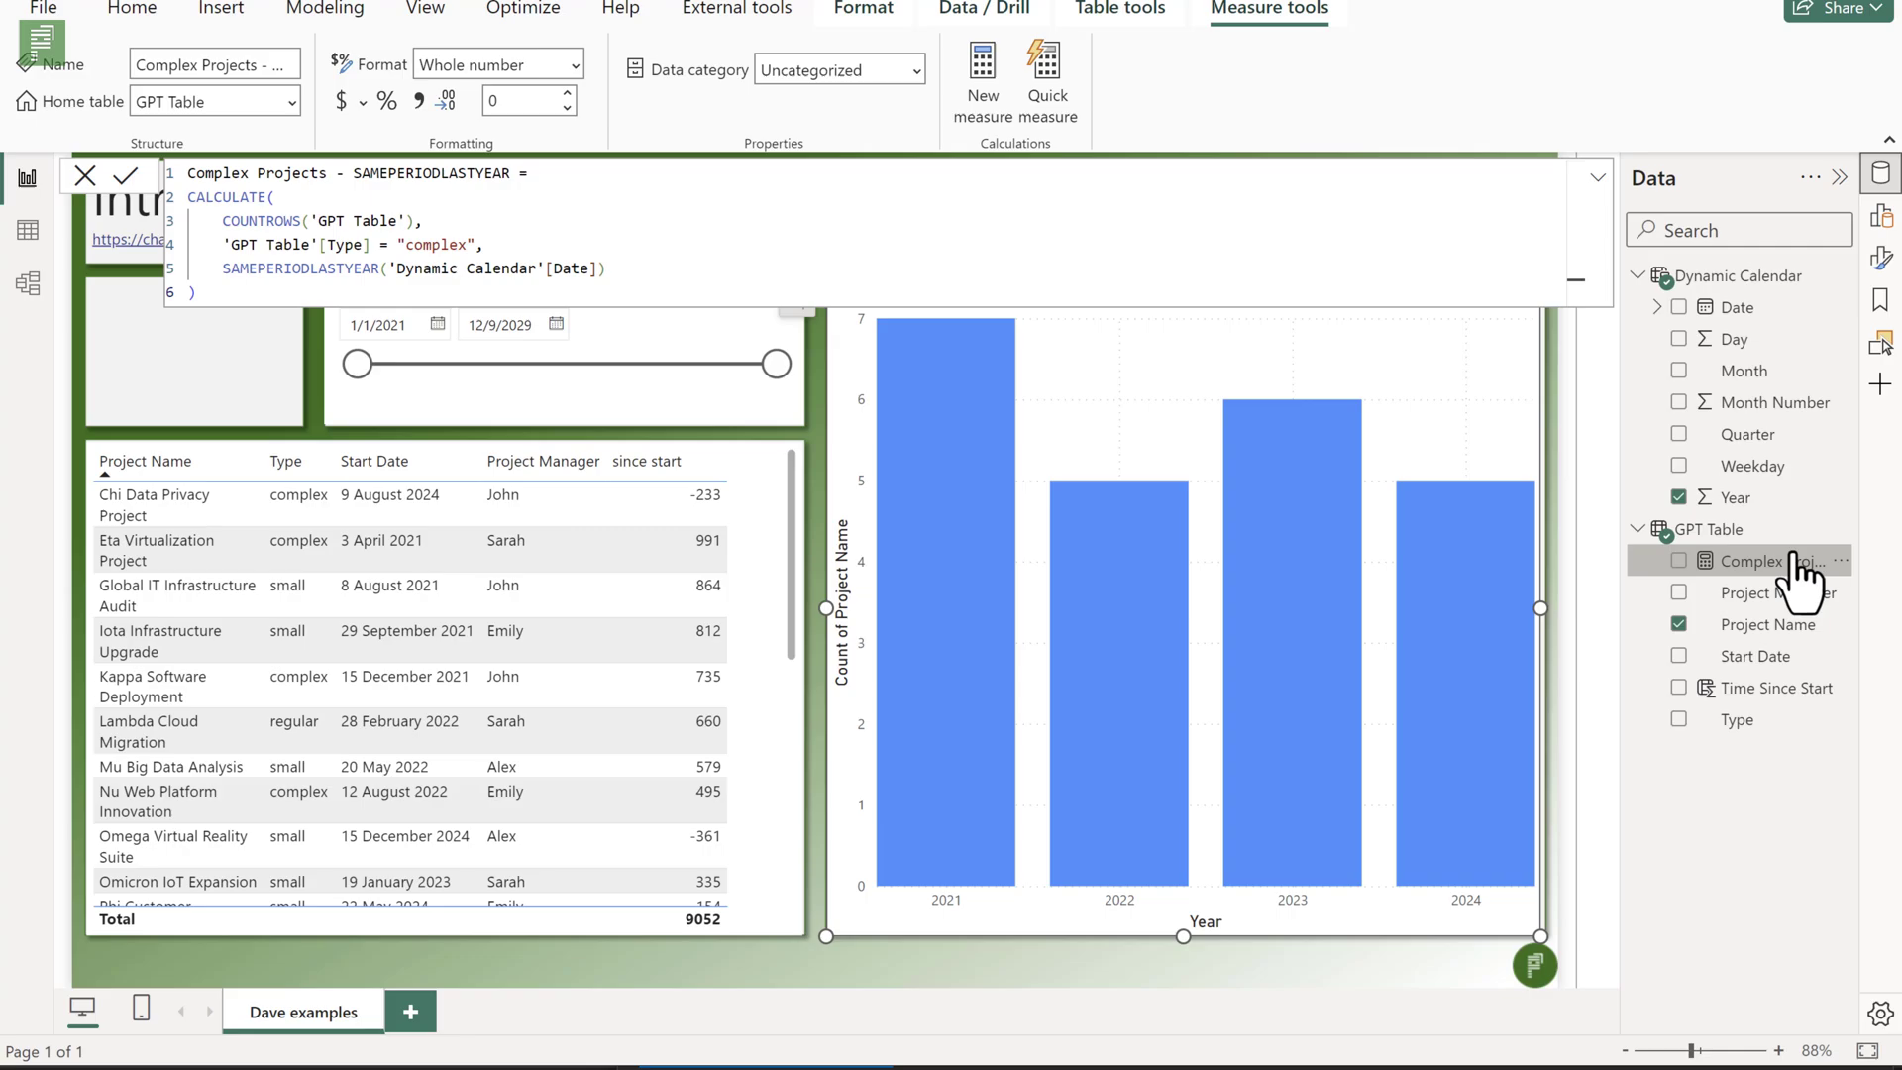
Add the Complex Projects measure to the year chart and sort the table by Start Date, newest first.
click(1679, 561)
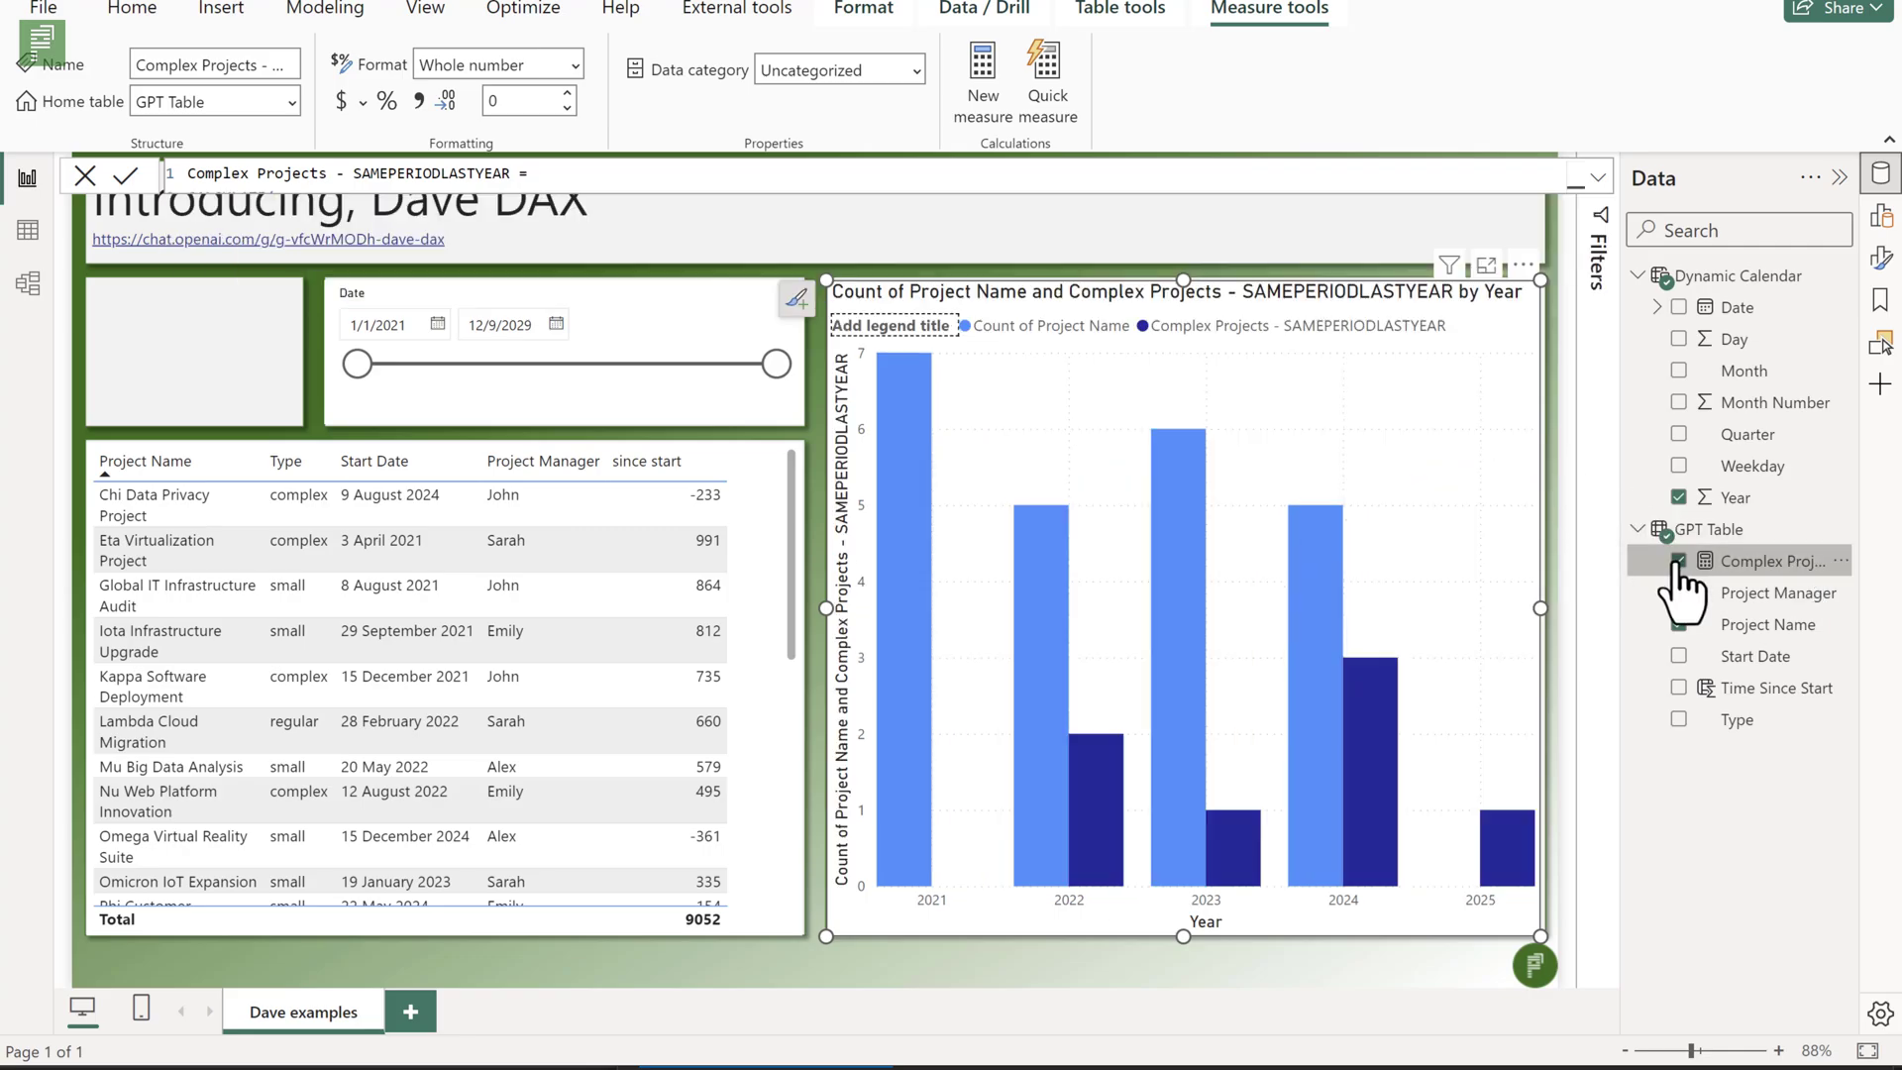
click(622, 580)
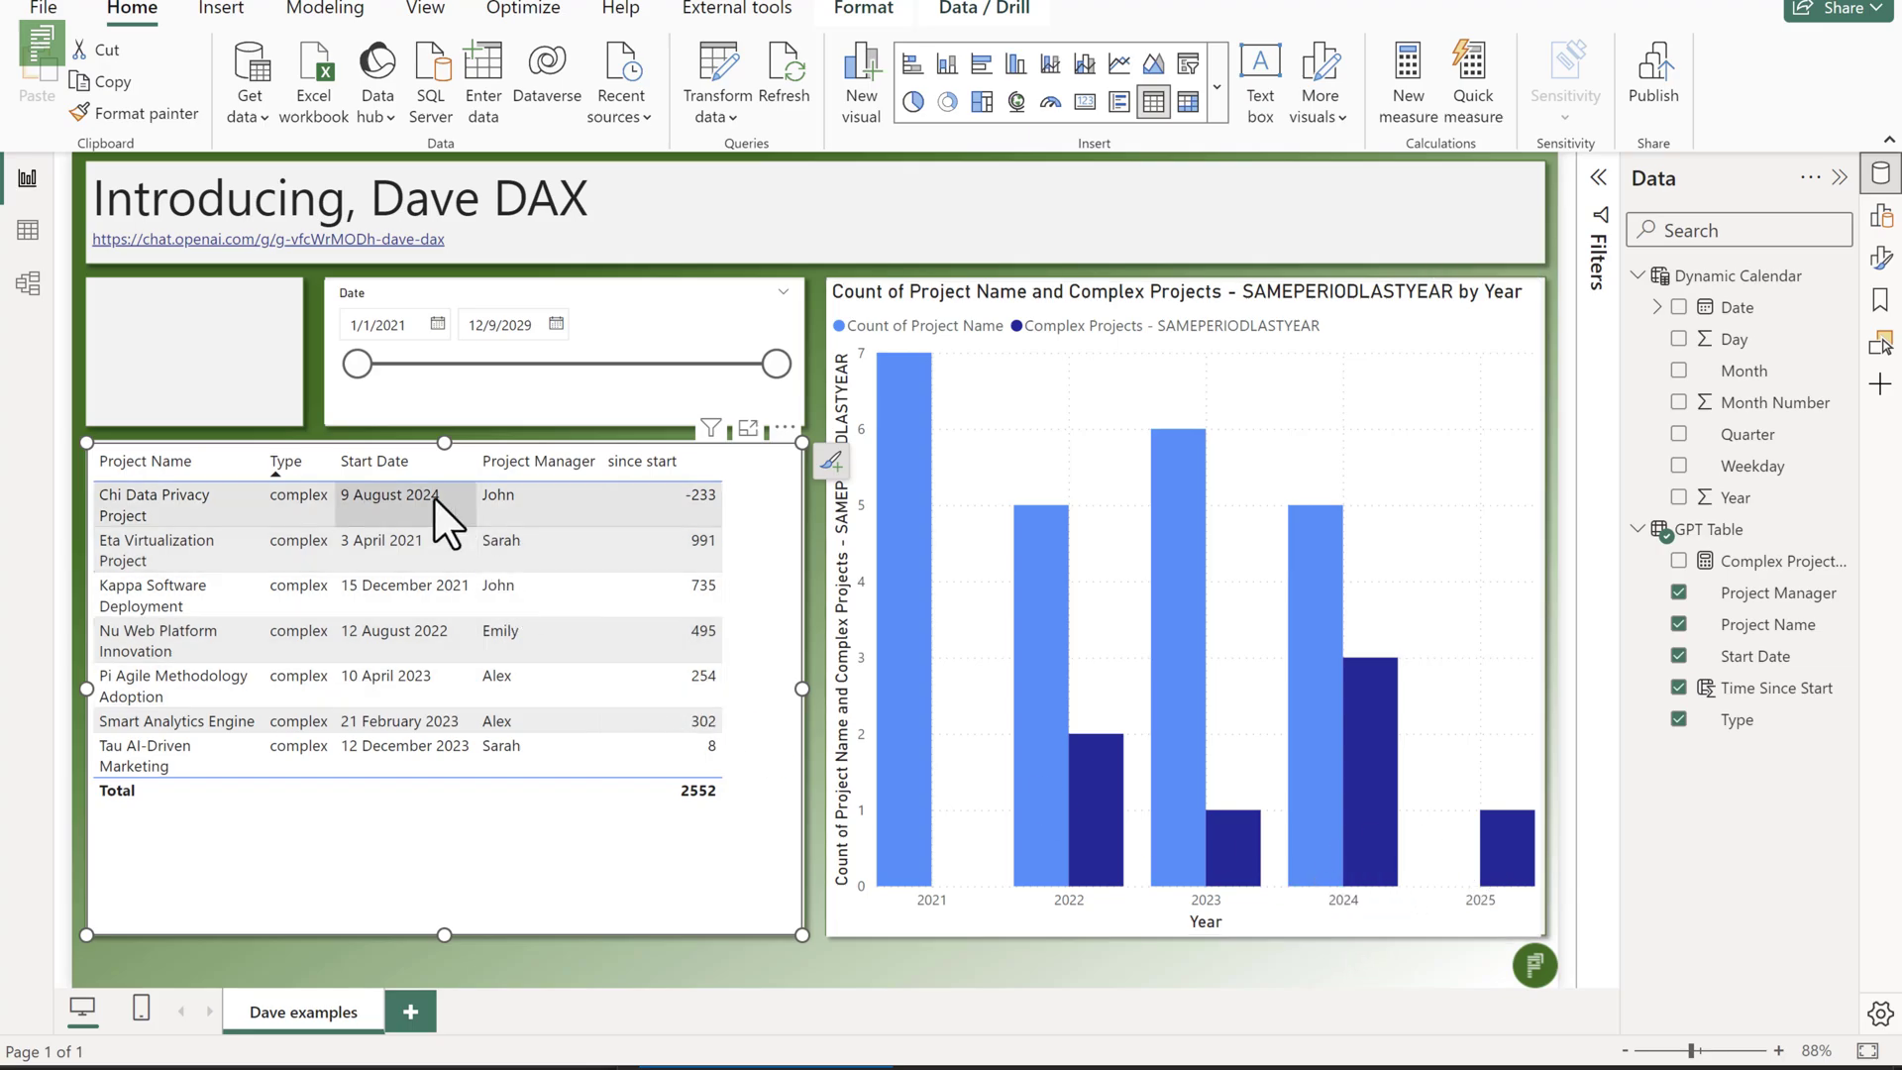
click(374, 462)
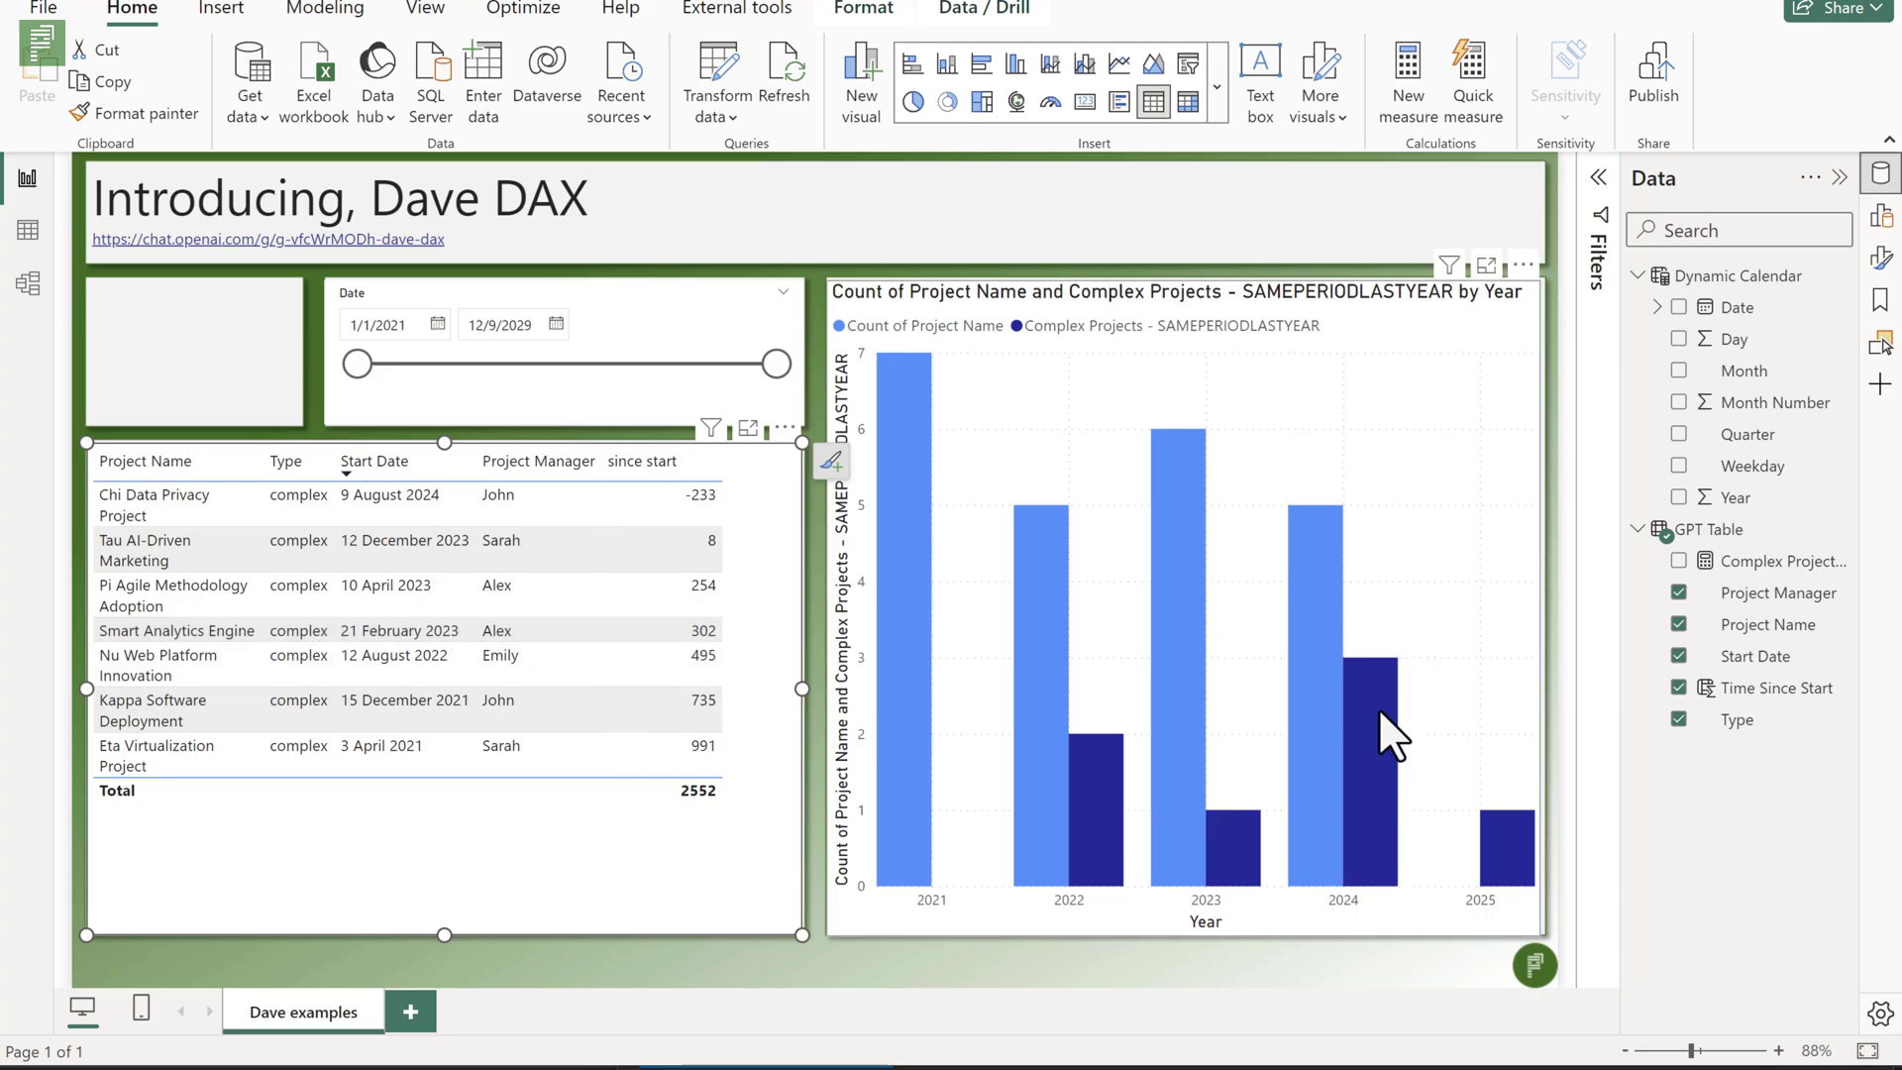
mouse_move(1384, 693)
mouse_move(1082, 834)
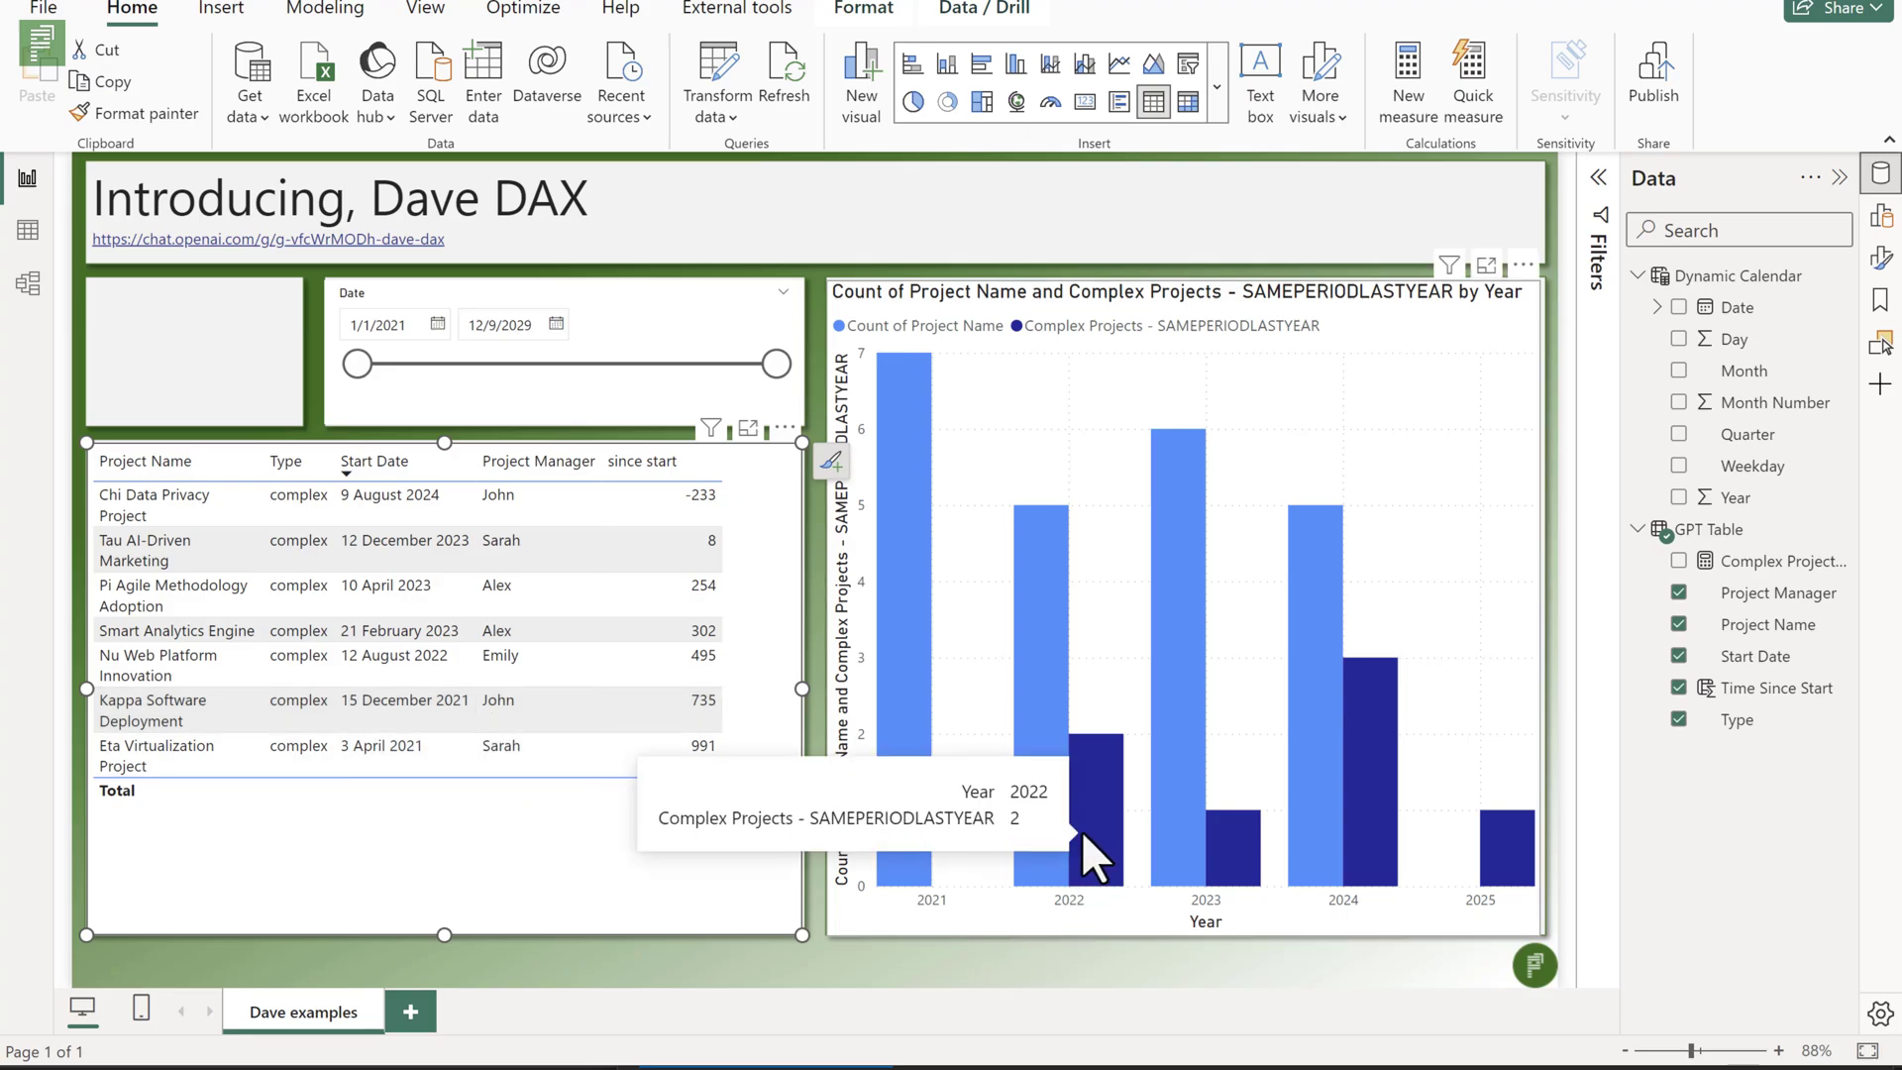
Scroll back to Dave Dax's SAMEPERIODLASTYEAR code block in ChatGPT and clear its selection.
key(alt+Tab)
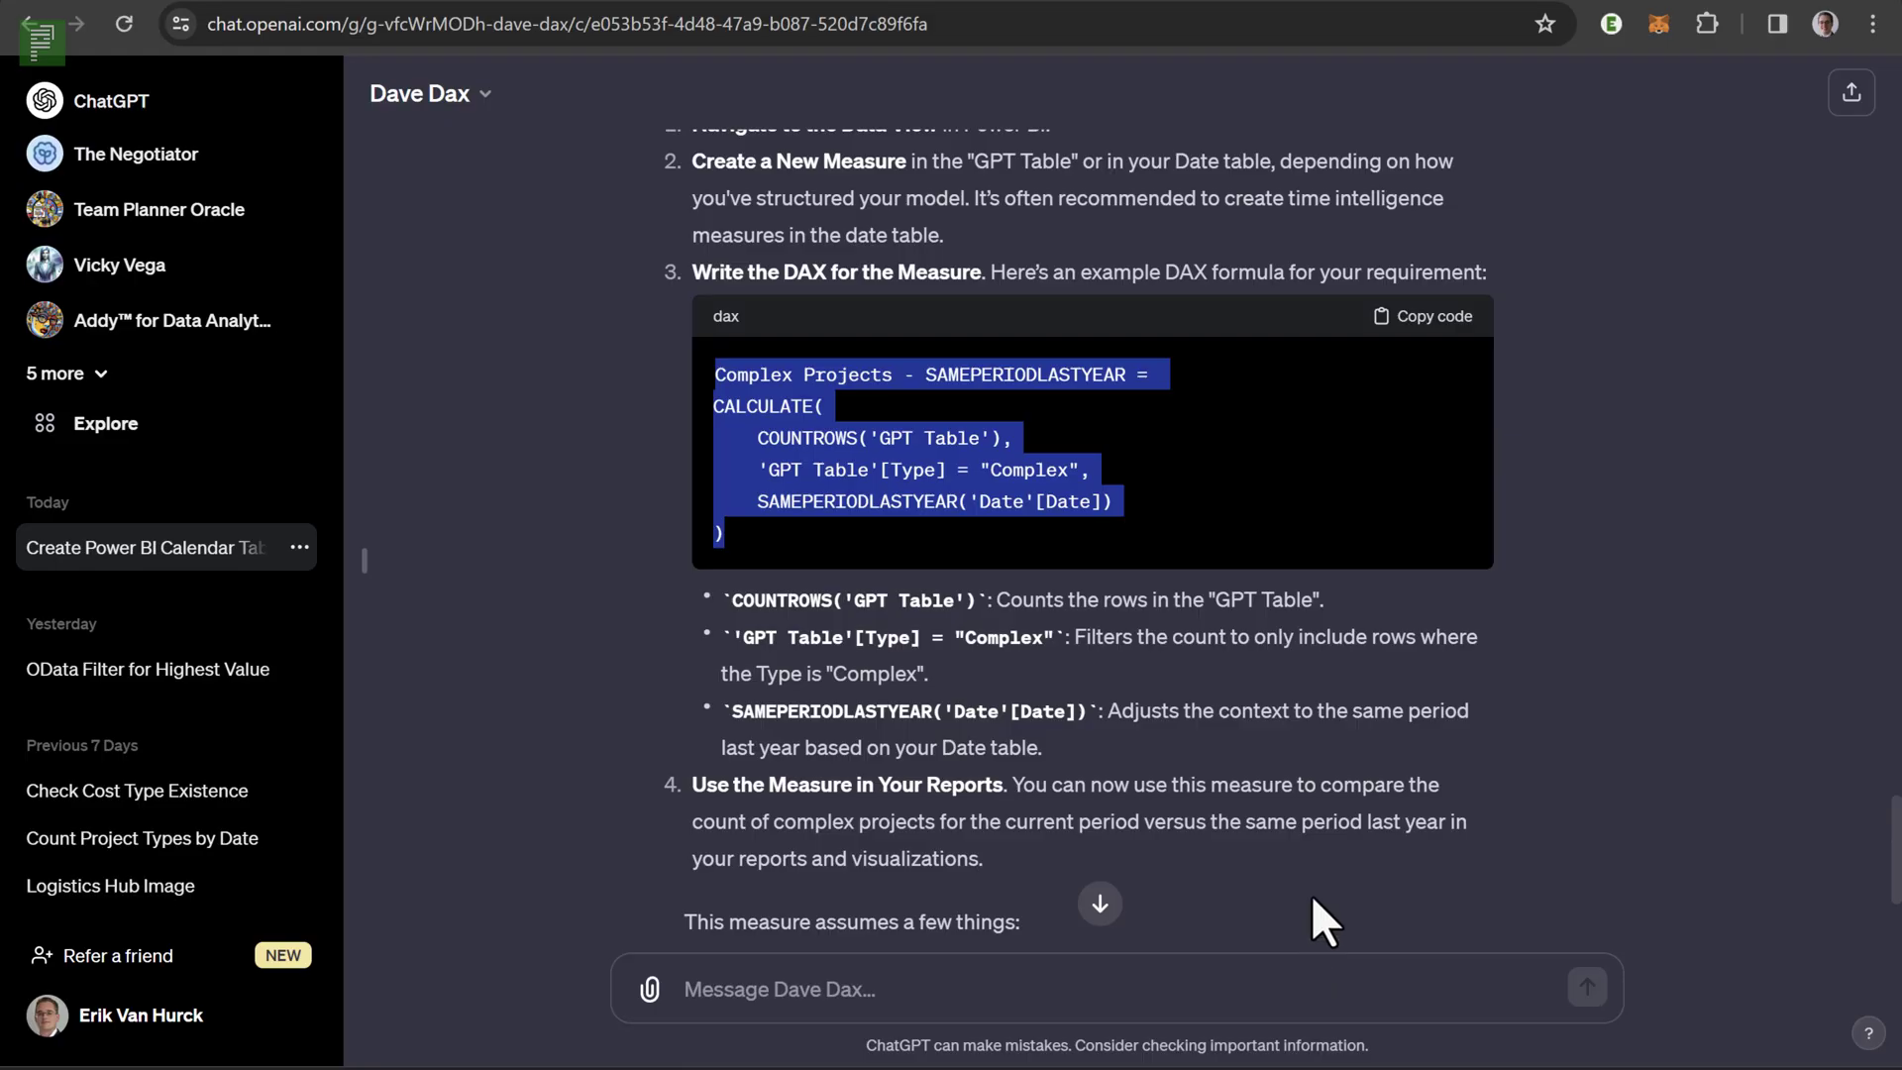
scroll(1387, 861, down, 3)
scroll(1506, 807, down, 1)
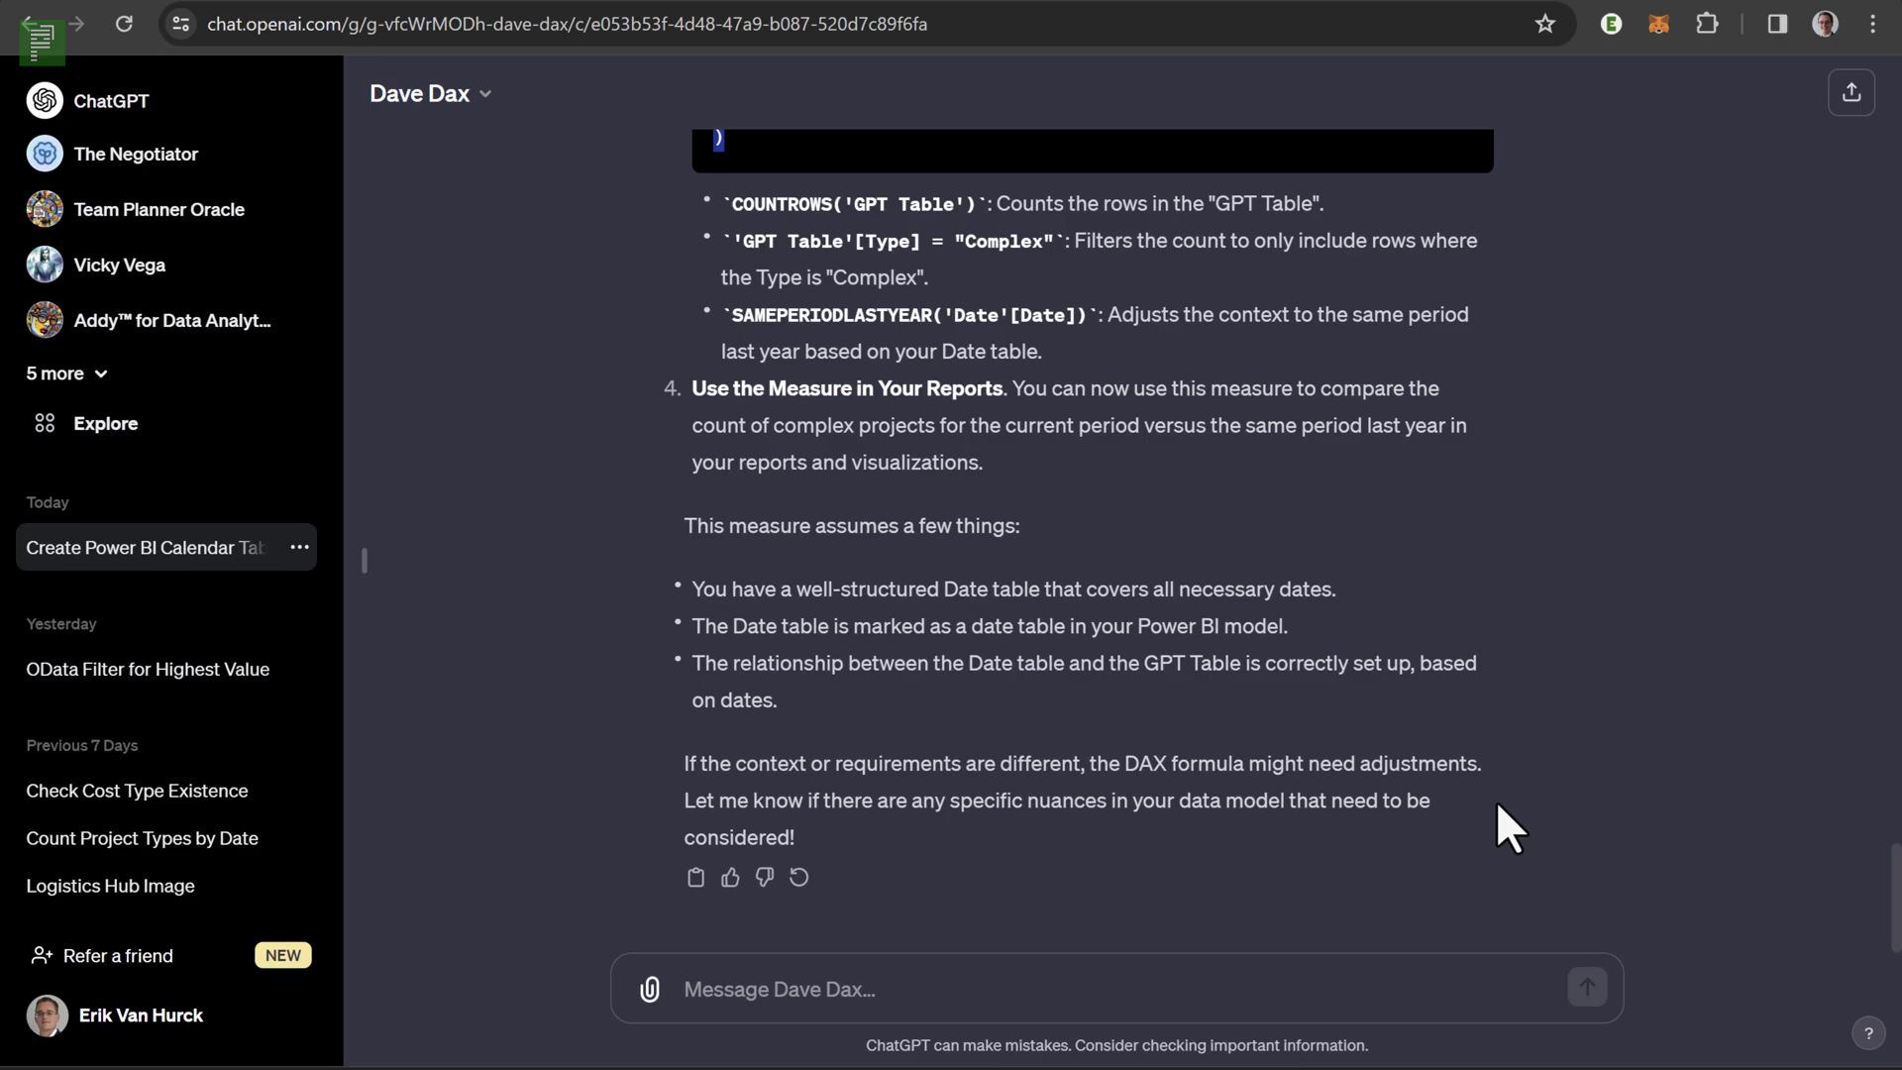
scroll(1496, 799, up, 4)
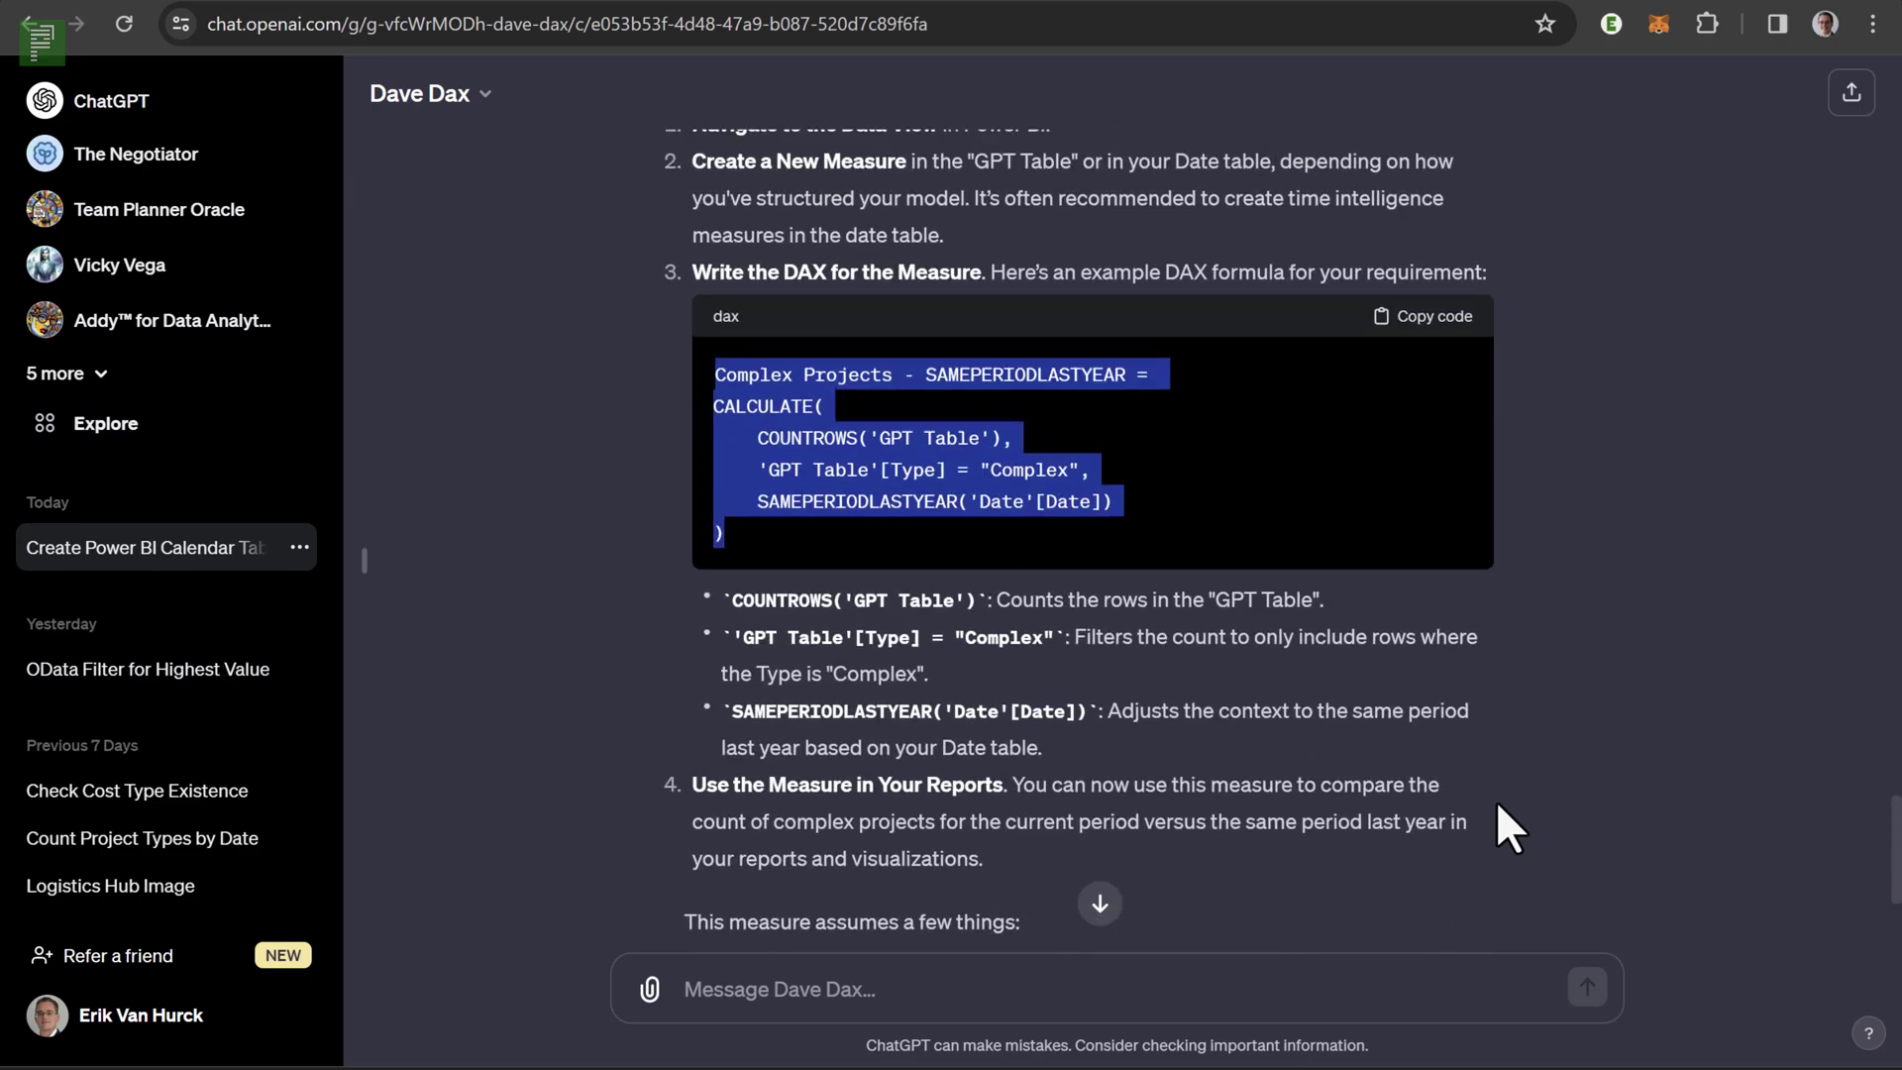
click(1080, 668)
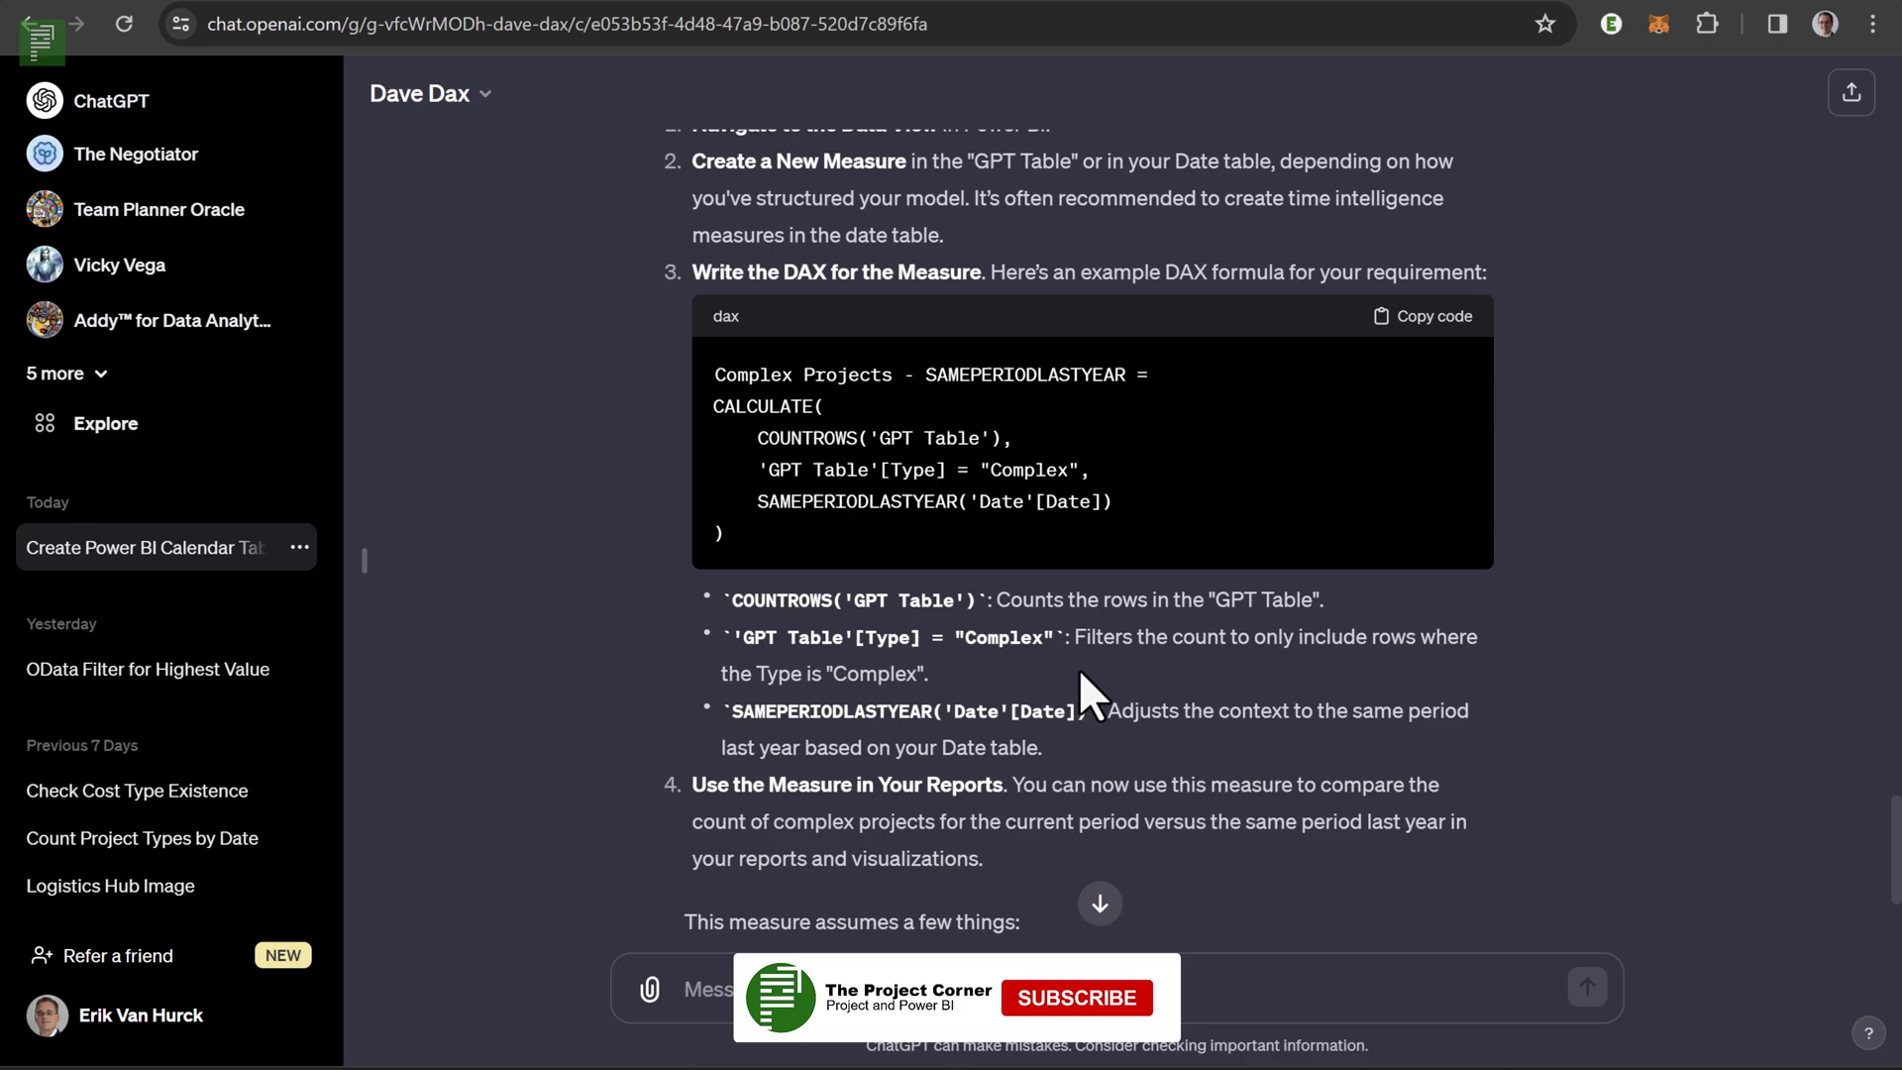